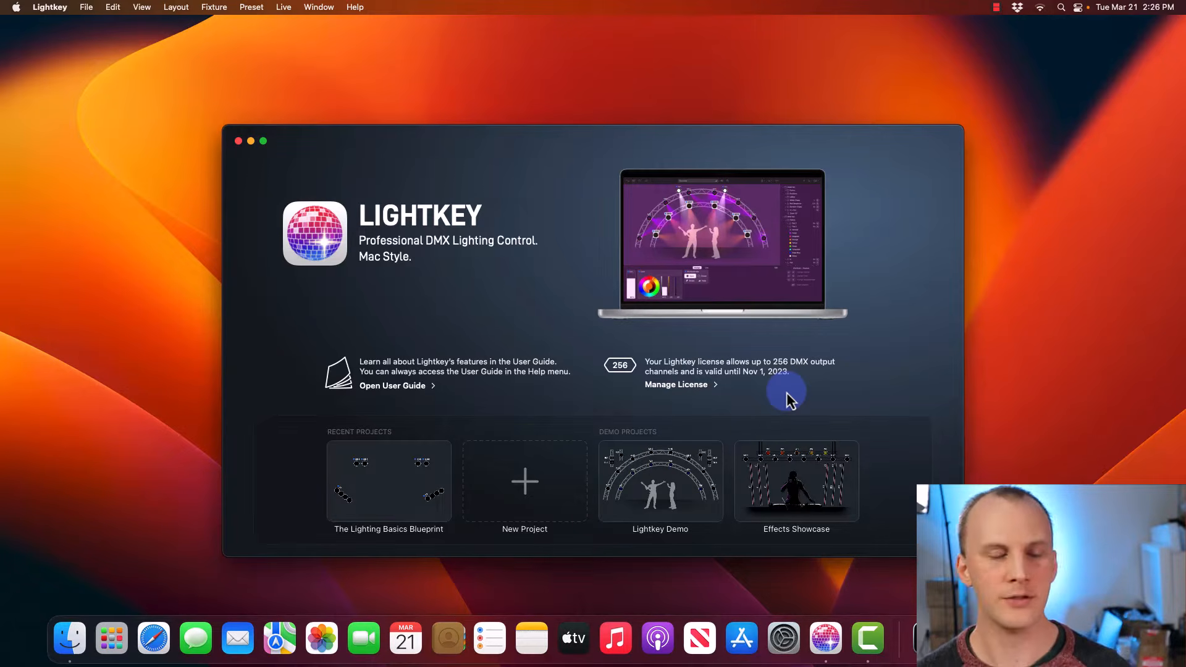
- Create a new project named 'Youtube 2023' and save it
{"action": "left_click", "coordinate": [536, 465]}
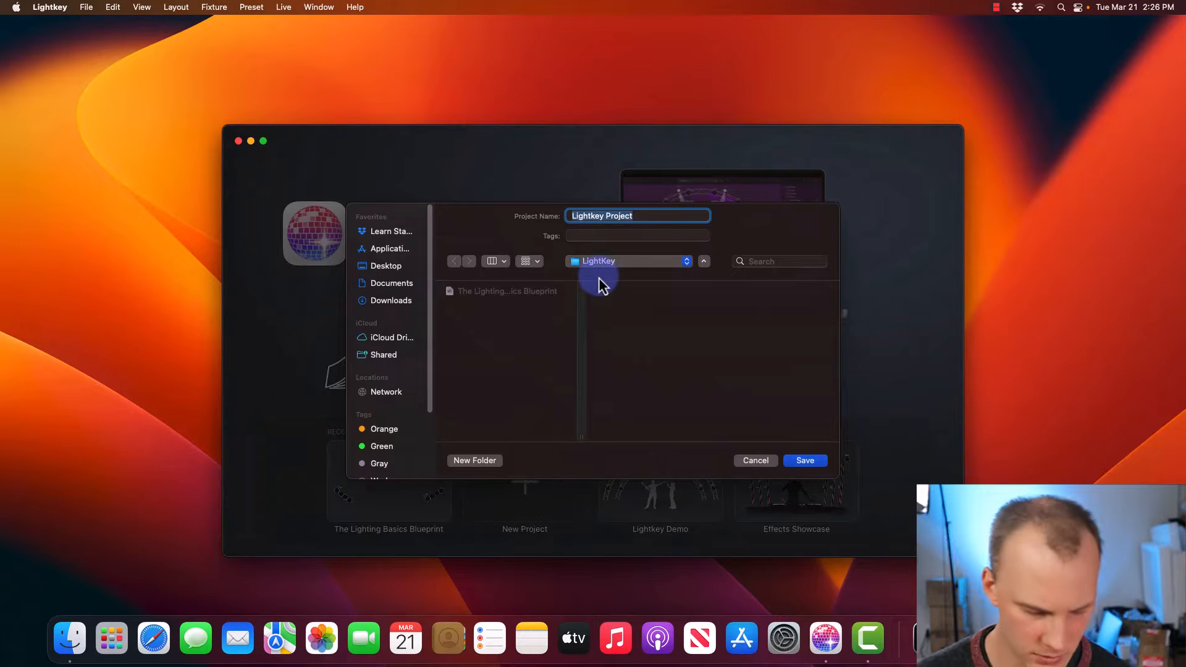
{"action": "type", "text": "Youtube 2"}
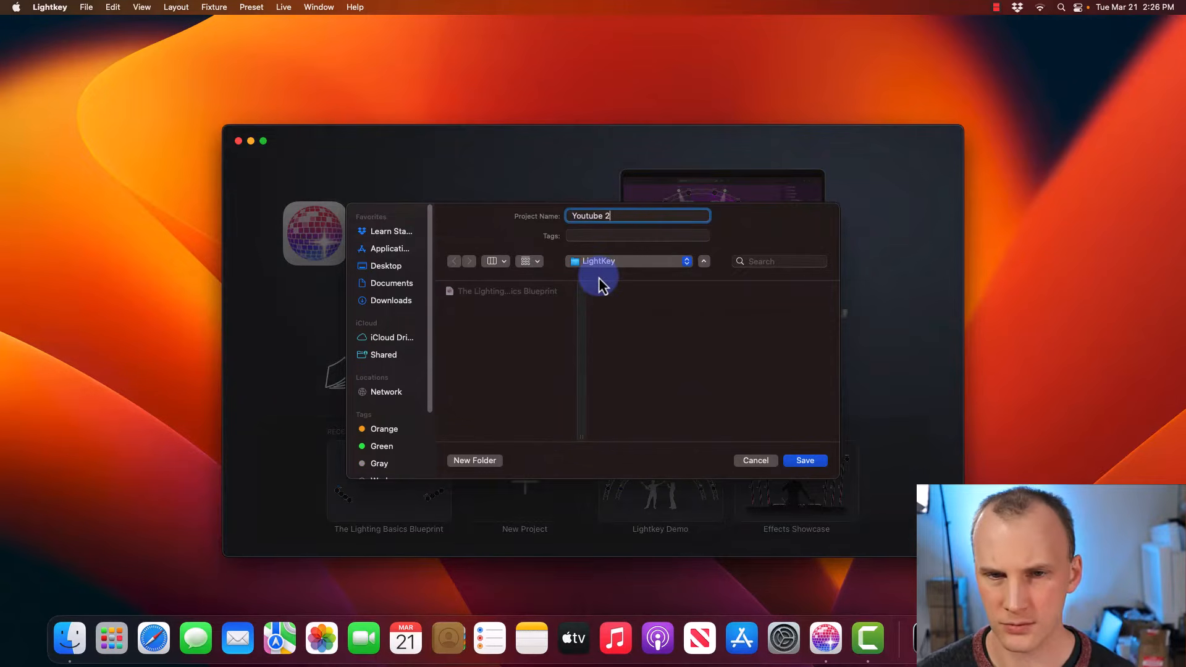
{"action": "type", "text": "023"}
{"action": "key", "text": "Return"}
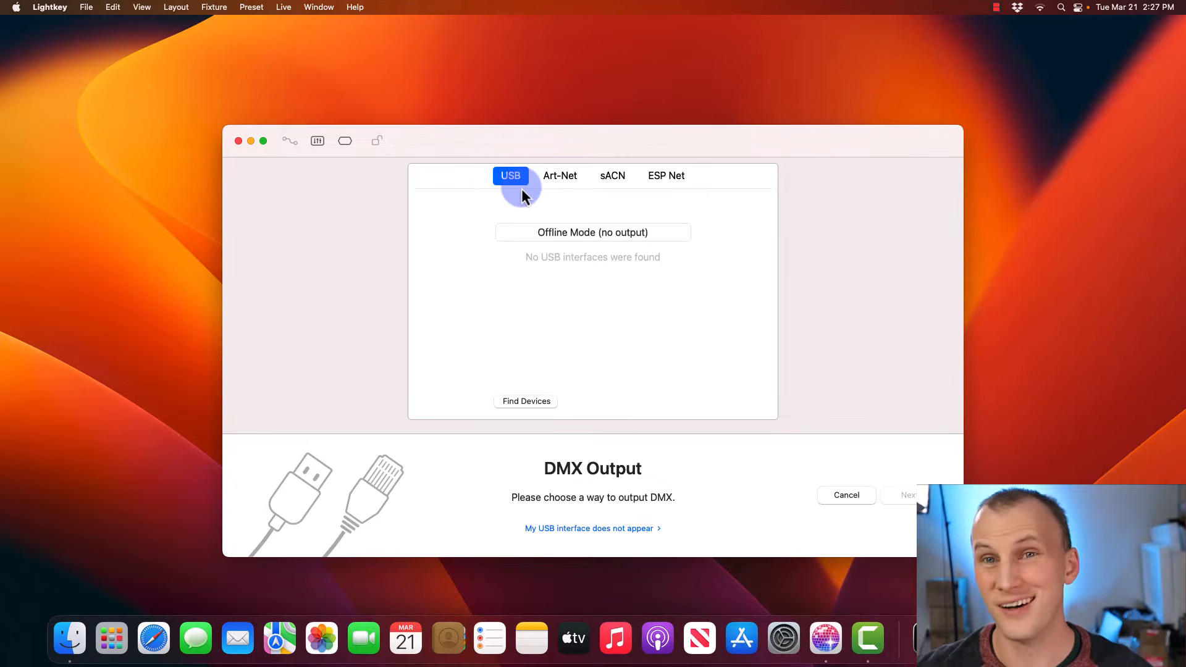
- Switch DMX output to sACN over Ethernet and continue to fixture patching
{"action": "left_click", "coordinate": [625, 176]}
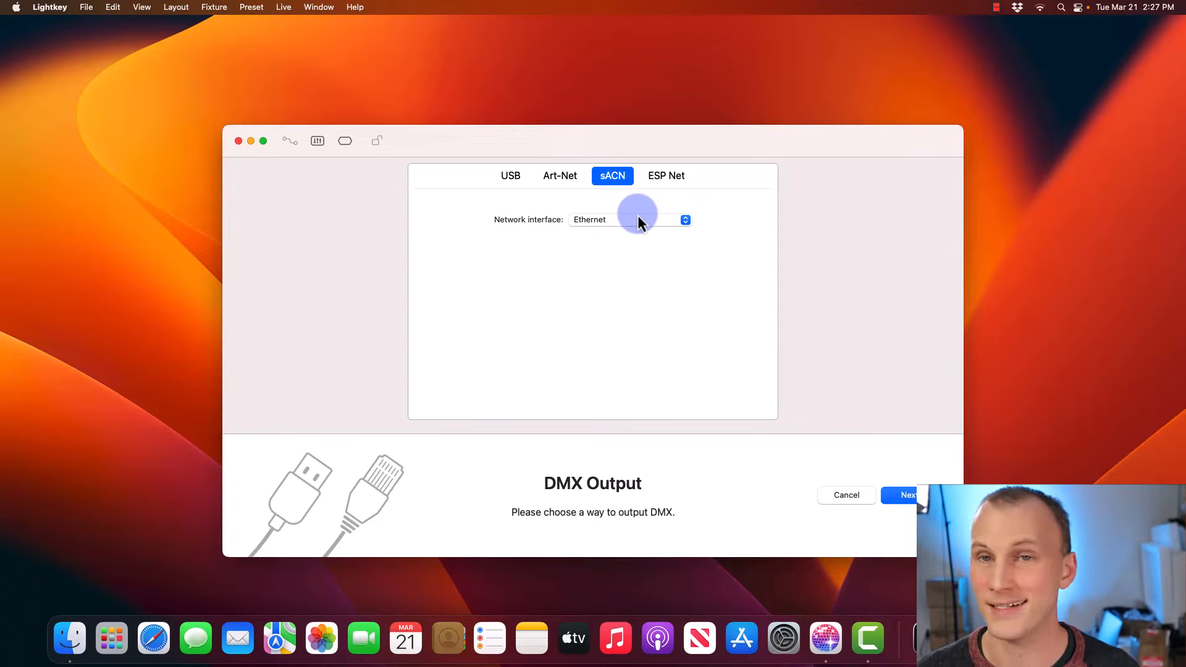
{"action": "left_click", "coordinate": [902, 500]}
{"action": "left_click", "coordinate": [507, 195]}
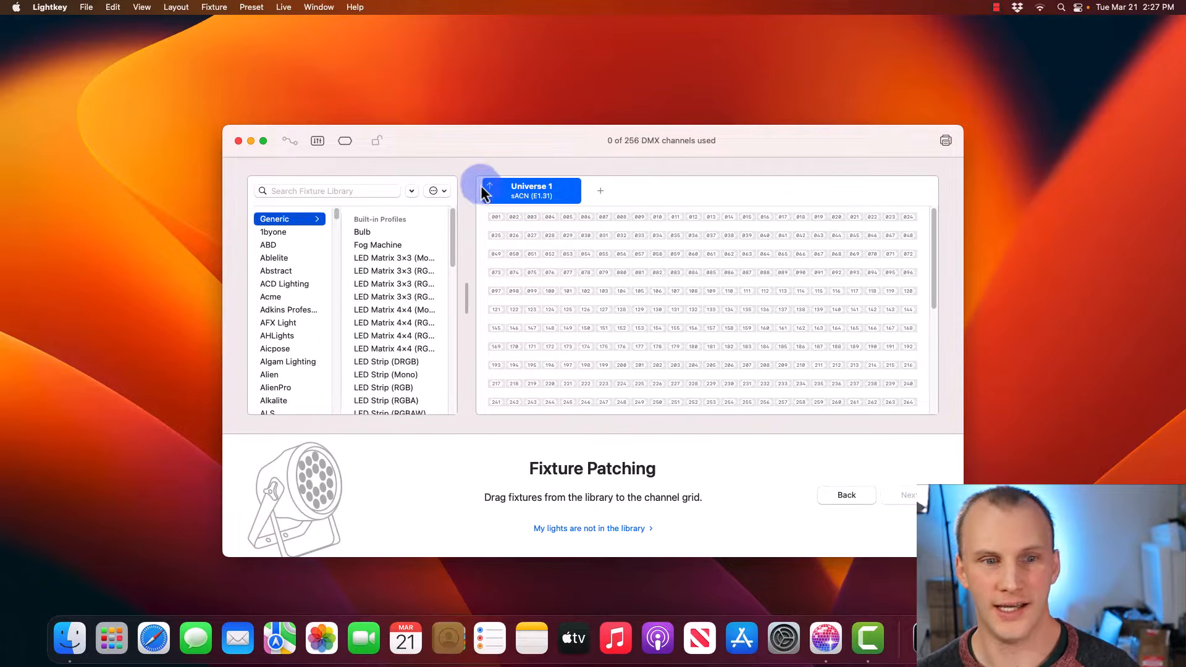
- Search the fixture library for 'gamma' and place a Borealis RC at channel 001
{"action": "scroll", "coordinate": [275, 291], "scroll_direction": "down", "scroll_amount": 15}
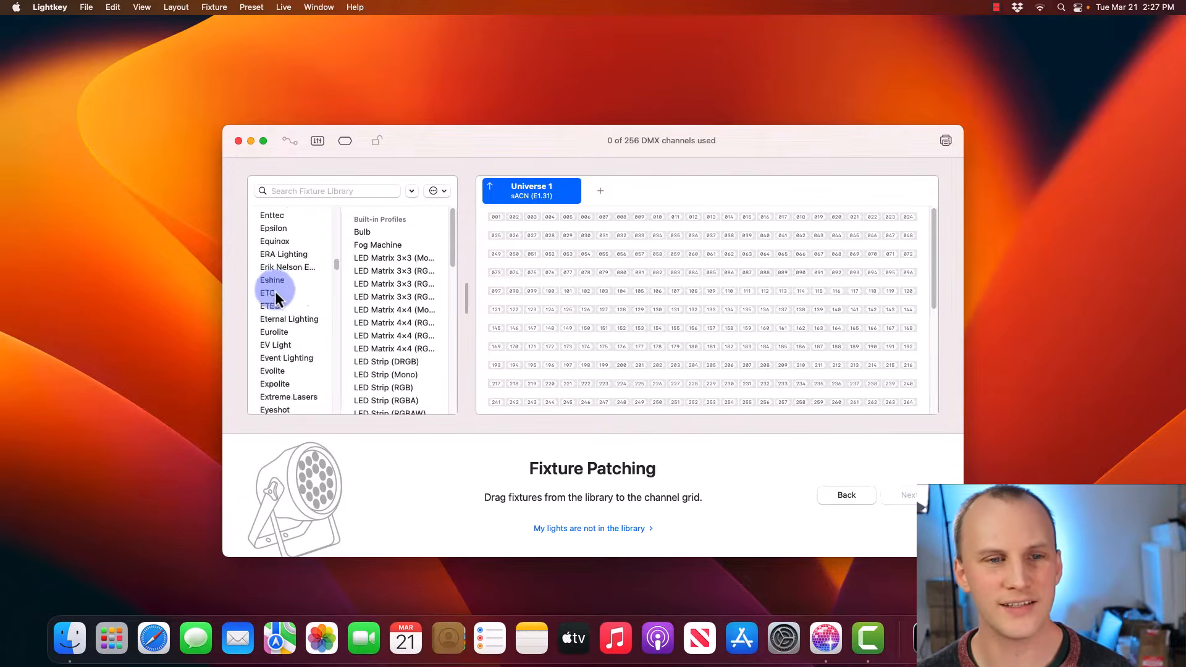
{"action": "scroll", "coordinate": [276, 291], "scroll_direction": "up", "scroll_amount": 15}
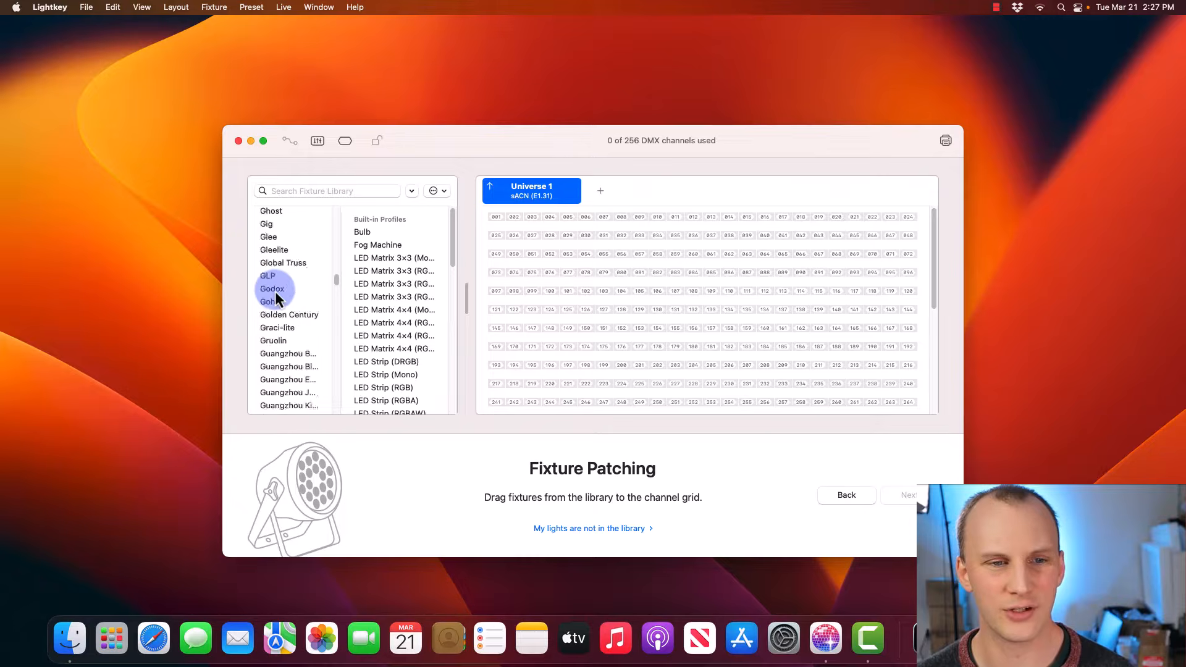
{"action": "left_click", "coordinate": [272, 189]}
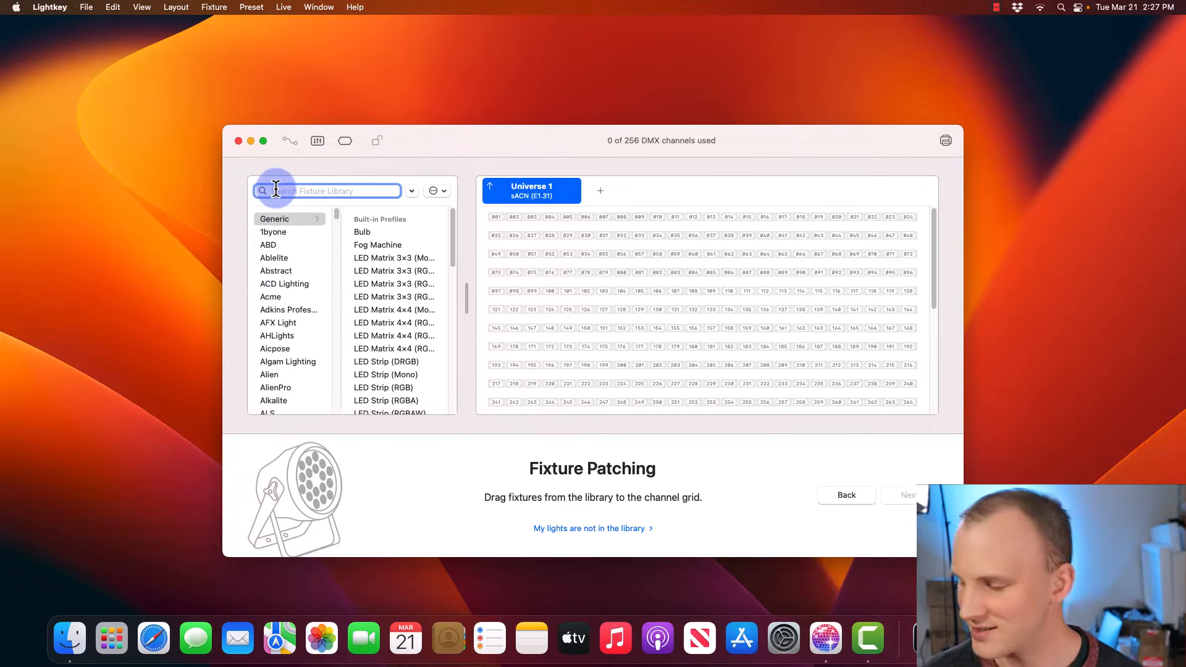
{"action": "type", "text": "gamma"}
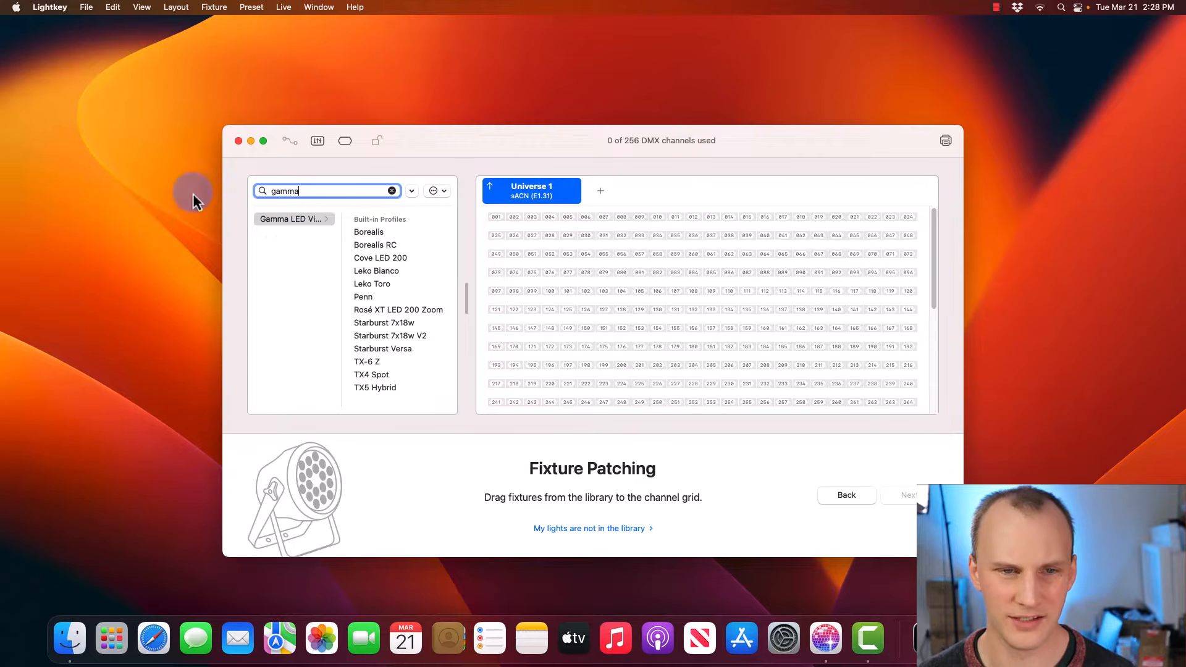
{"action": "left_click", "coordinate": [372, 254]}
{"action": "left_click", "coordinate": [369, 249]}
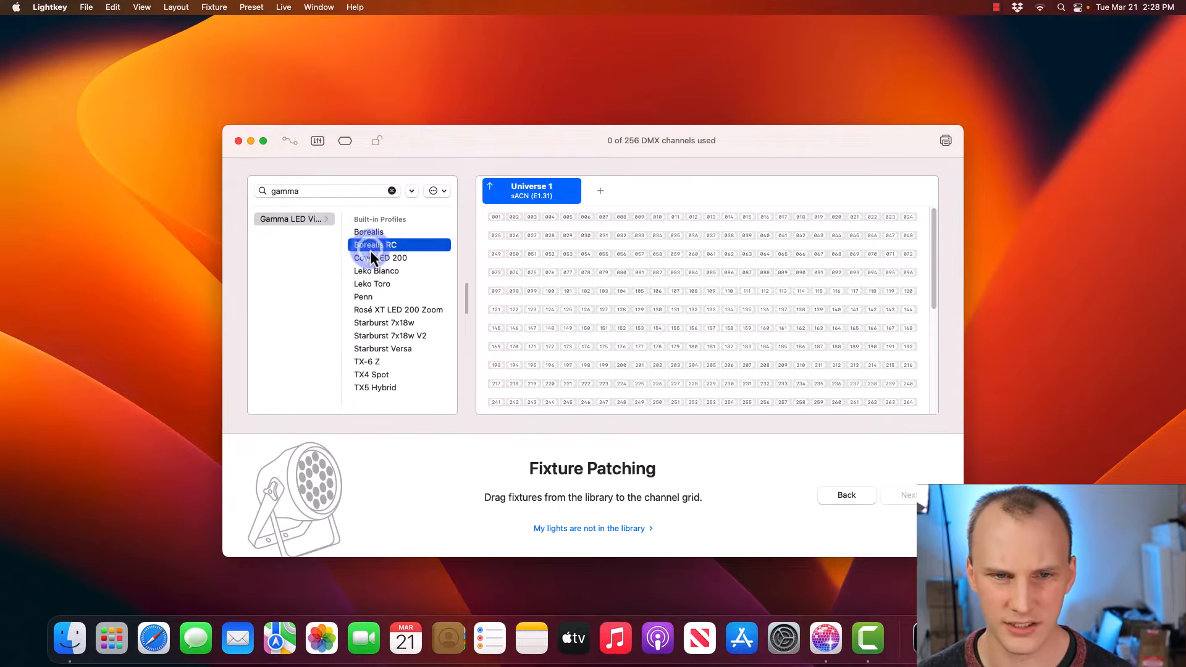
{"action": "left_click_drag", "start_coordinate": [370, 250], "coordinate": [501, 225]}
- Set the count to 10, keep the 14-channel Mode 1, and patch the Borealis RC fixtures
{"action": "left_click", "coordinate": [594, 341]}
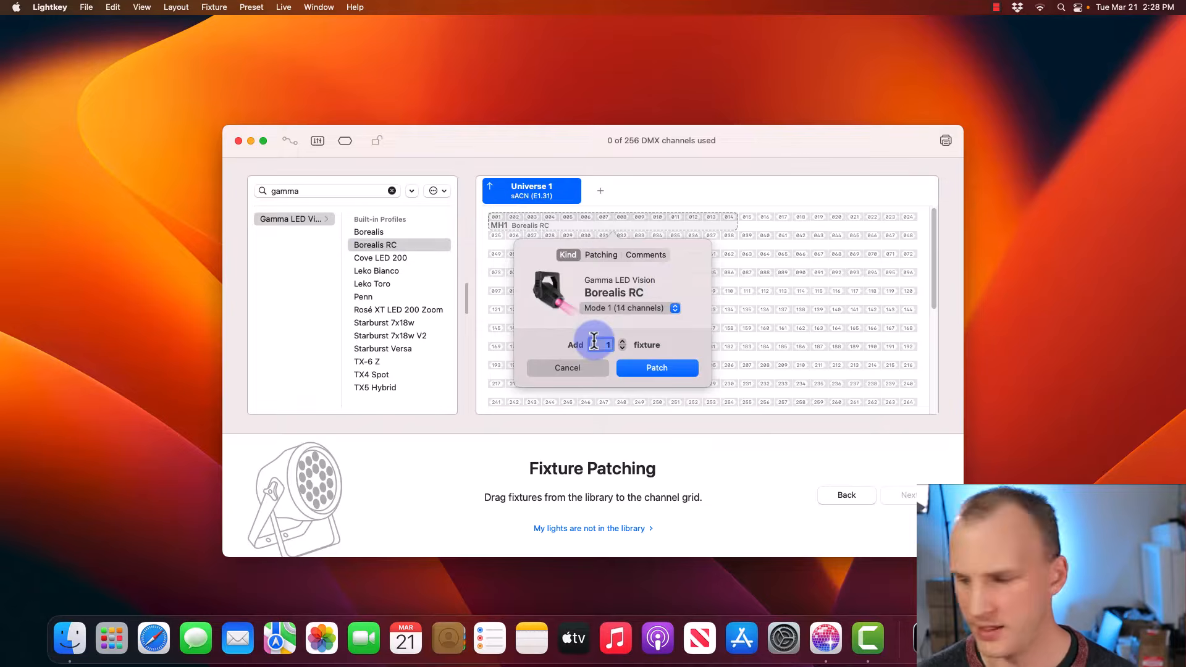
{"action": "type", "text": "10"}
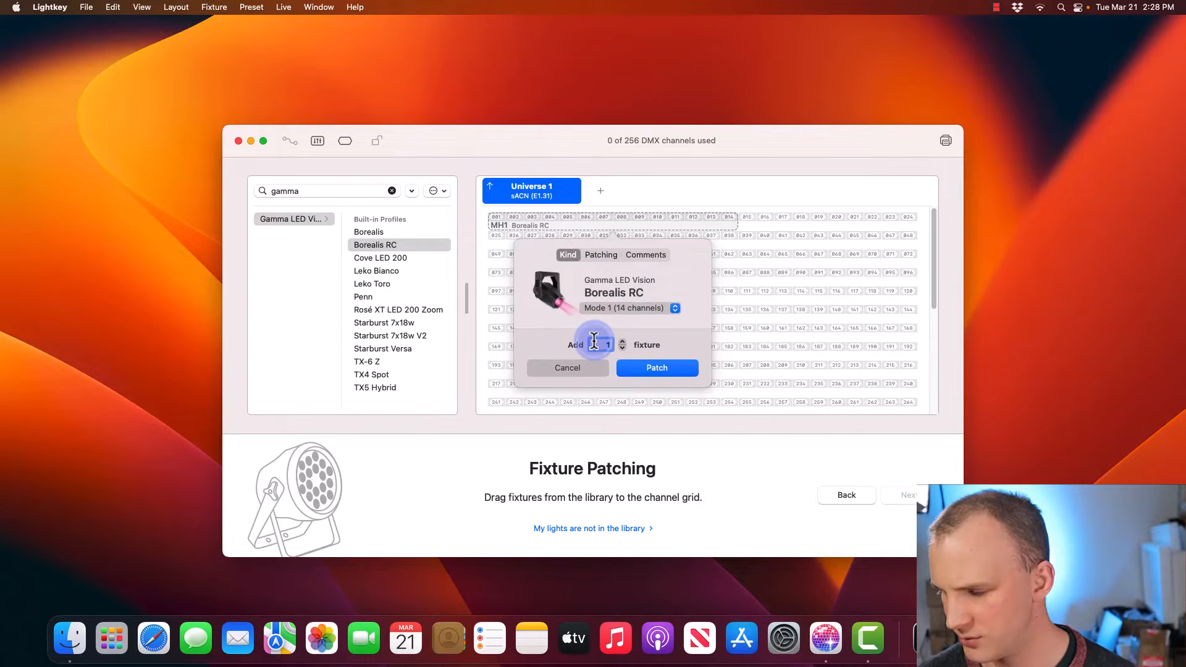
{"action": "left_click", "coordinate": [606, 309]}
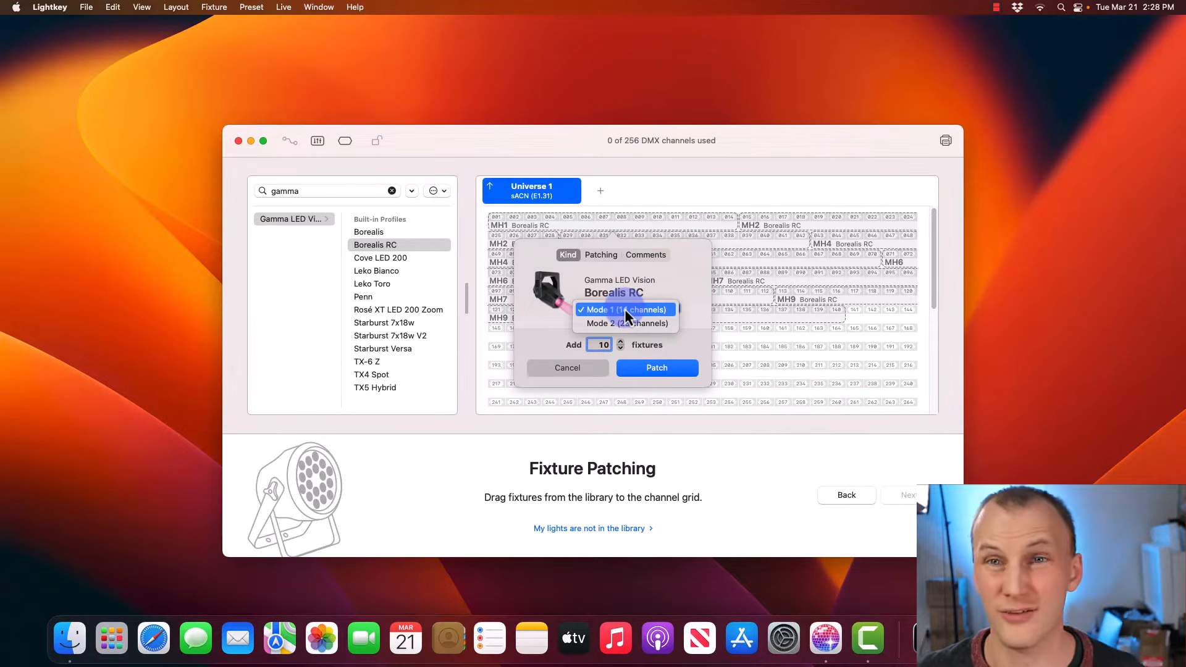
{"action": "left_click", "coordinate": [654, 307]}
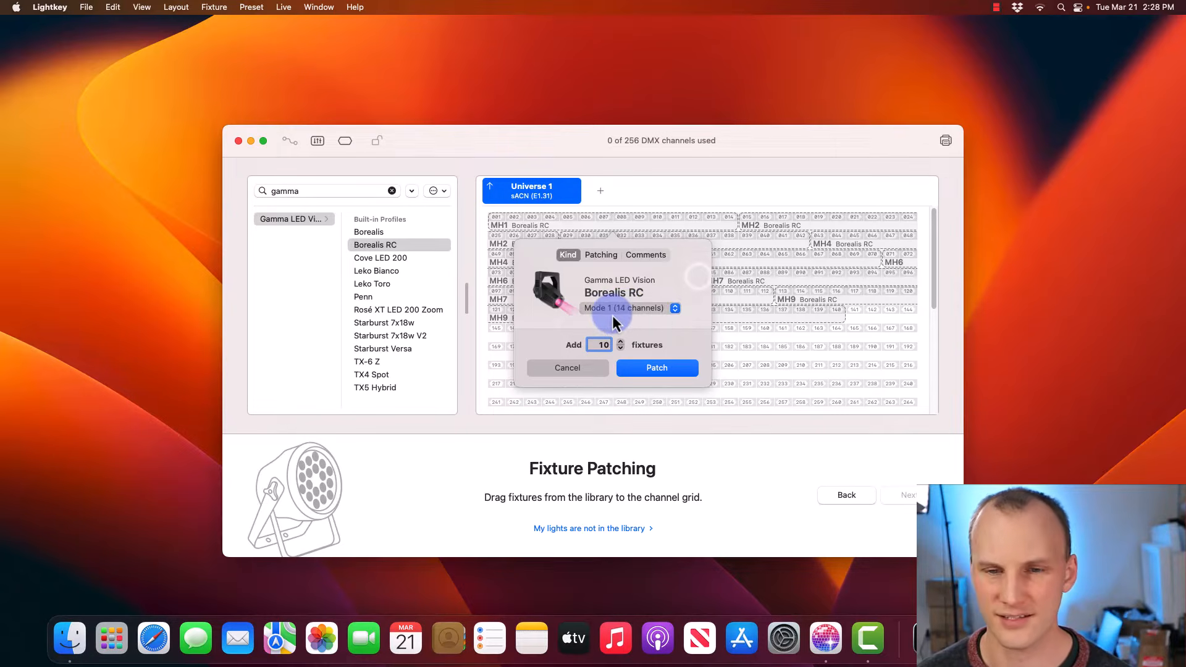
{"action": "left_click", "coordinate": [644, 366]}
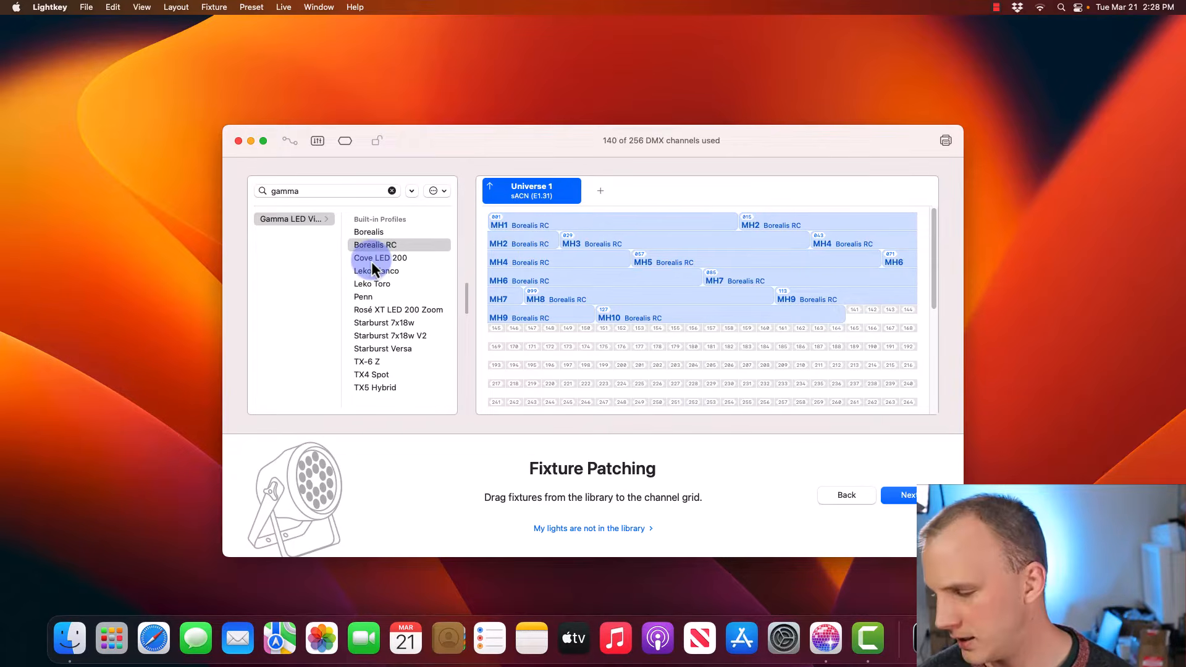
- Place a TX5 Hybrid at channel 141 and set the count to six
{"action": "left_click_drag", "start_coordinate": [376, 387], "coordinate": [852, 318]}
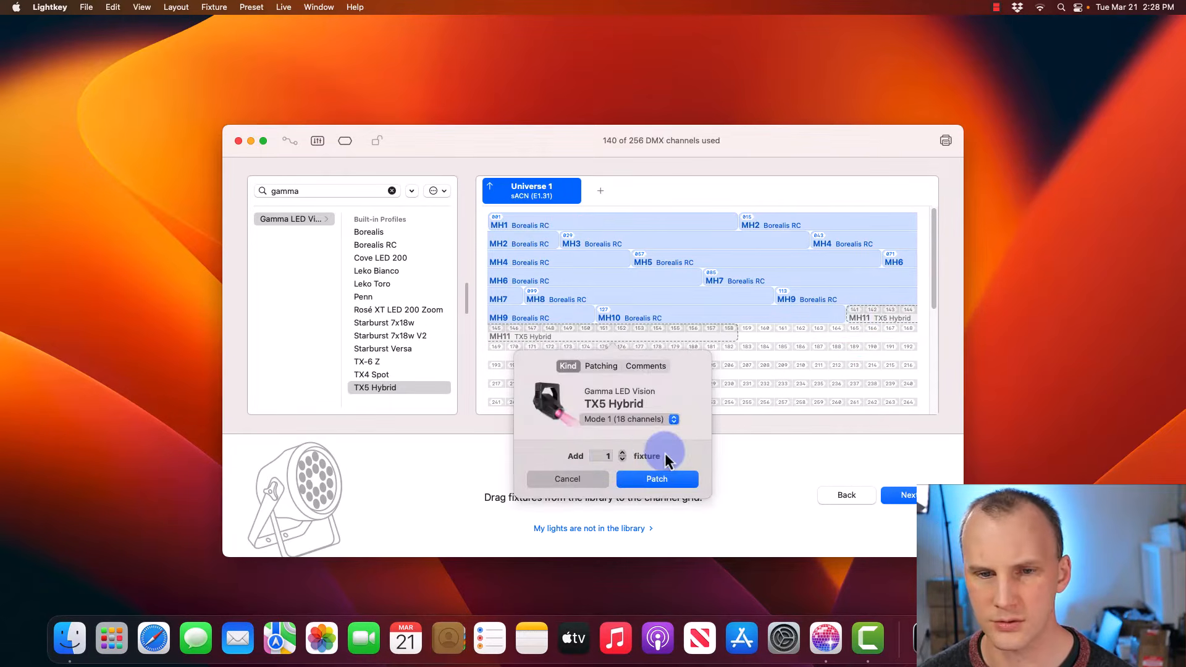
{"action": "left_click", "coordinate": [622, 453]}
{"action": "left_click", "coordinate": [622, 453]}
{"action": "left_click", "coordinate": [622, 453]}
{"action": "left_click", "coordinate": [622, 453]}
{"action": "left_click", "coordinate": [623, 453]}
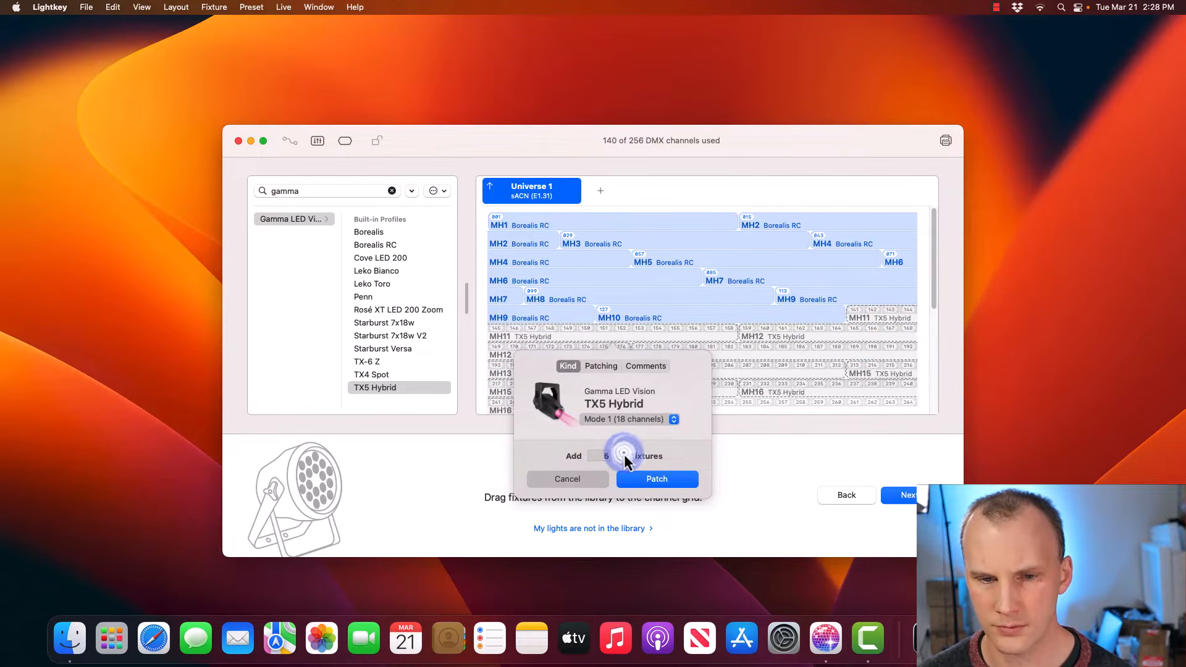
{"action": "left_click", "coordinate": [623, 453]}
{"action": "left_click", "coordinate": [623, 459]}
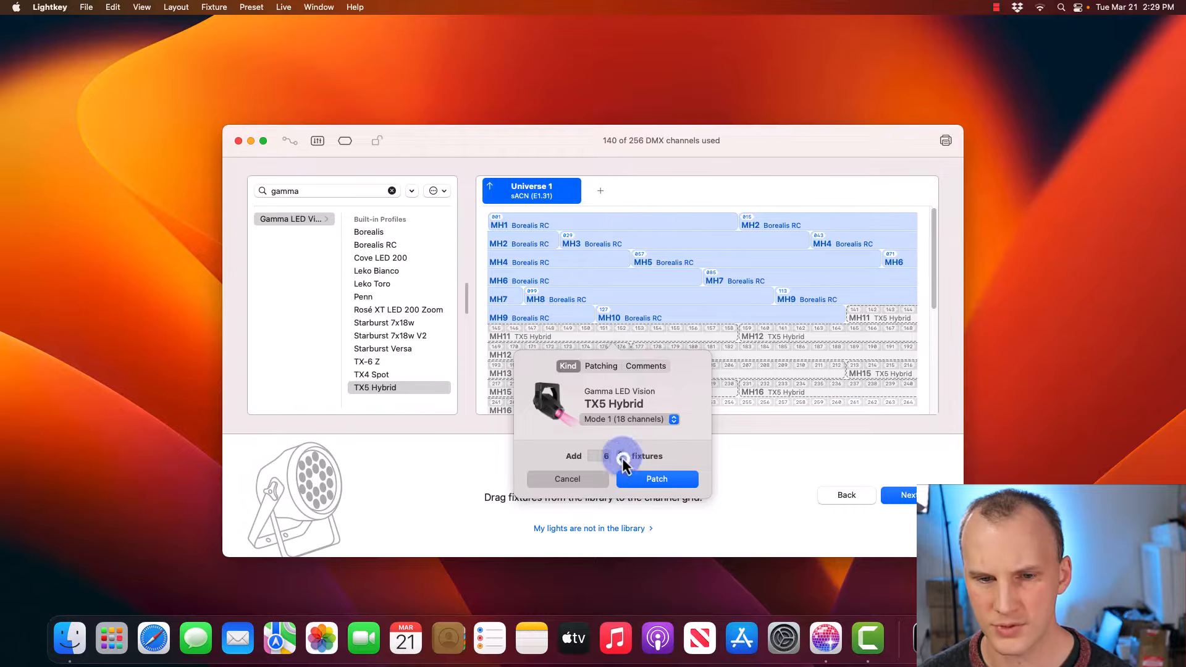
- Keep TX5 Hybrid Mode 1 with 18 channels and patch the six fixtures
{"action": "left_click", "coordinate": [615, 420]}
{"action": "left_click", "coordinate": [613, 421]}
{"action": "left_click", "coordinate": [651, 485]}
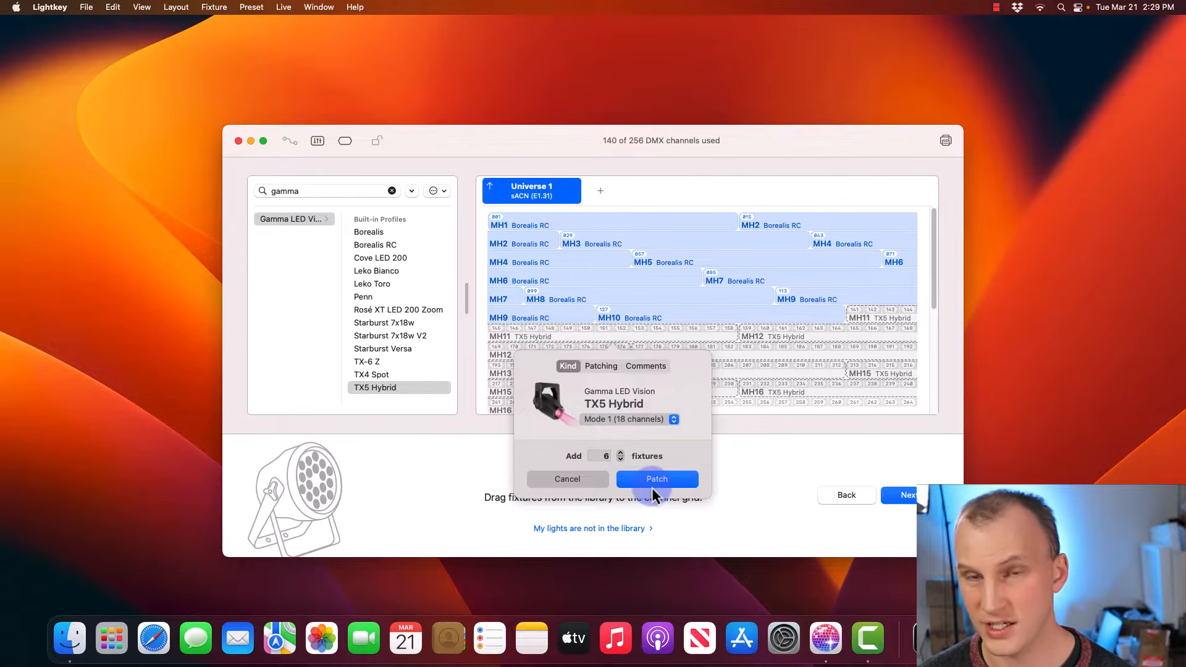
{"action": "left_click", "coordinate": [648, 422]}
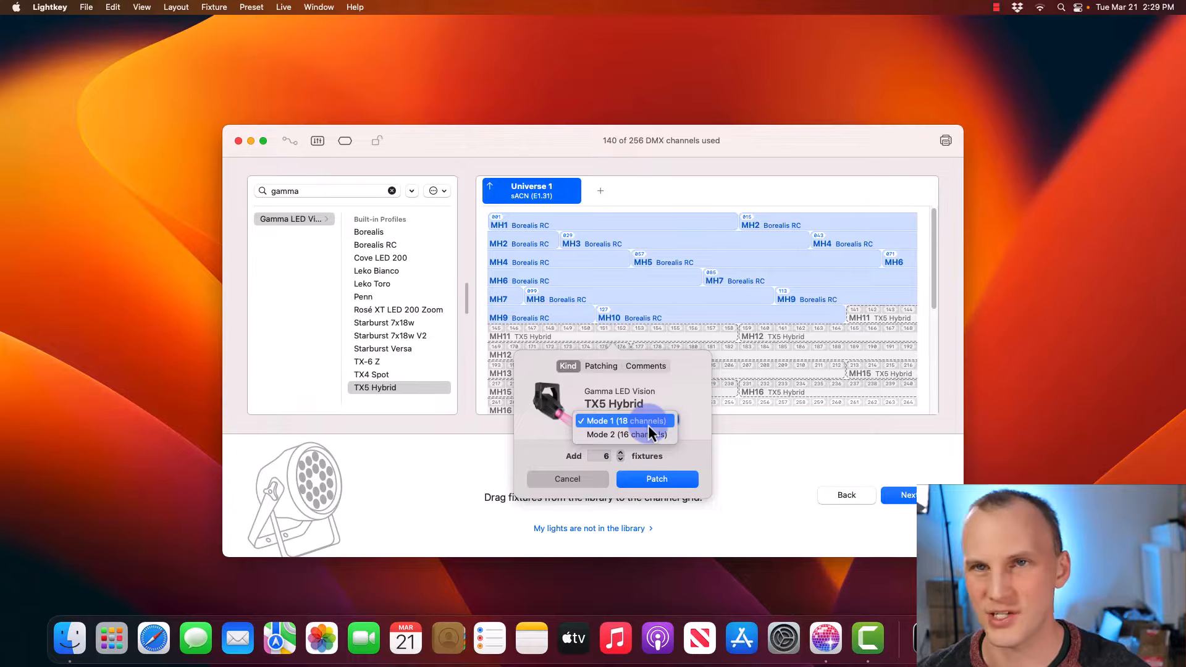
{"action": "left_click", "coordinate": [667, 420]}
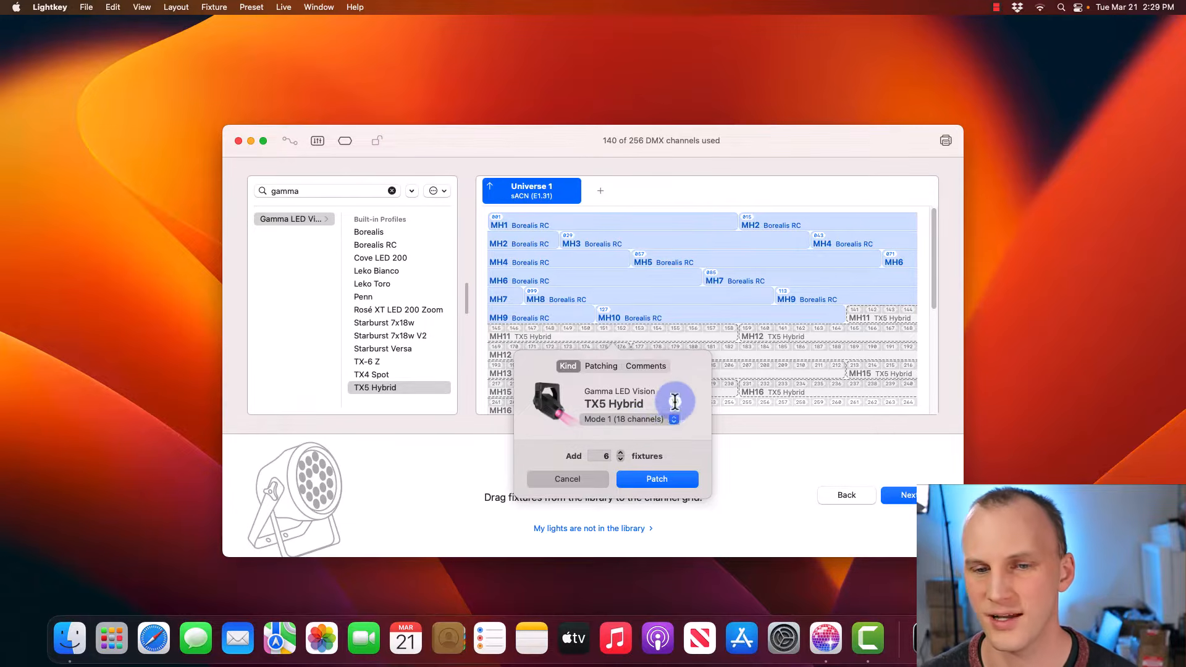
{"action": "left_click", "coordinate": [655, 479]}
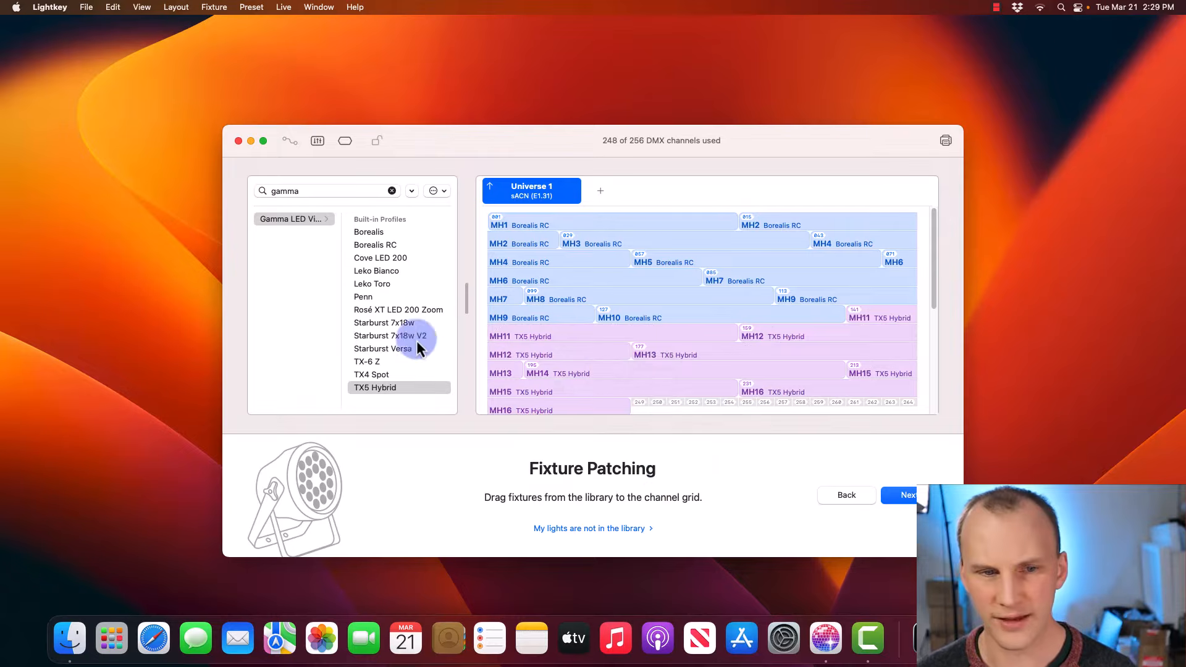
{"action": "left_click", "coordinate": [380, 361]}
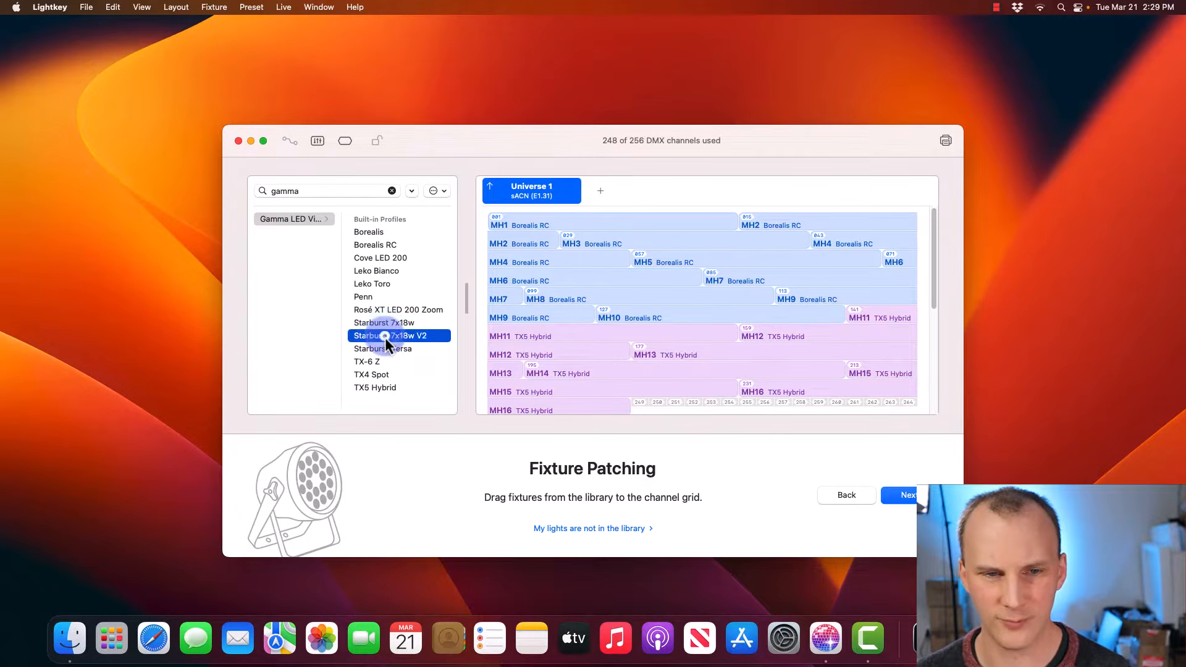
- Patch Starburst 7x18w V2 fixtures P1–P8 after the TX5 Hybrids, dismissing the channel limit warning
{"action": "left_click_drag", "start_coordinate": [384, 337], "coordinate": [644, 393]}
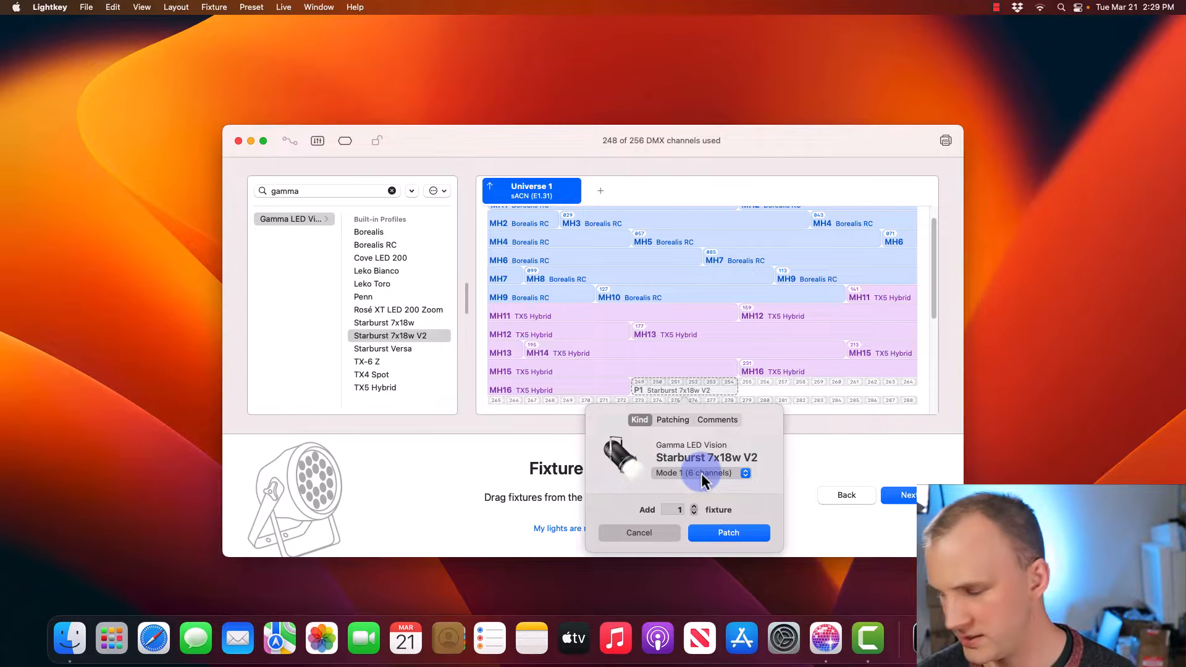
{"action": "left_click", "coordinate": [695, 508]}
{"action": "left_click", "coordinate": [695, 508]}
{"action": "left_click", "coordinate": [695, 508]}
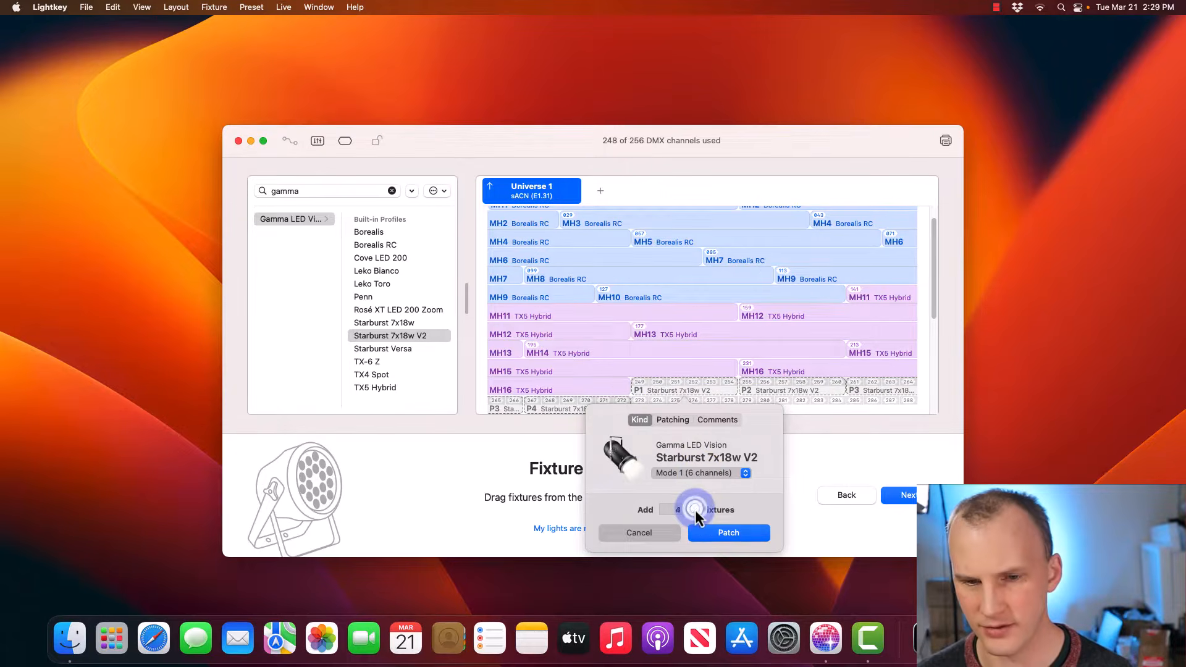
{"action": "left_click", "coordinate": [694, 508]}
{"action": "left_click", "coordinate": [695, 508]}
{"action": "left_click", "coordinate": [695, 507]}
{"action": "left_click", "coordinate": [706, 529]}
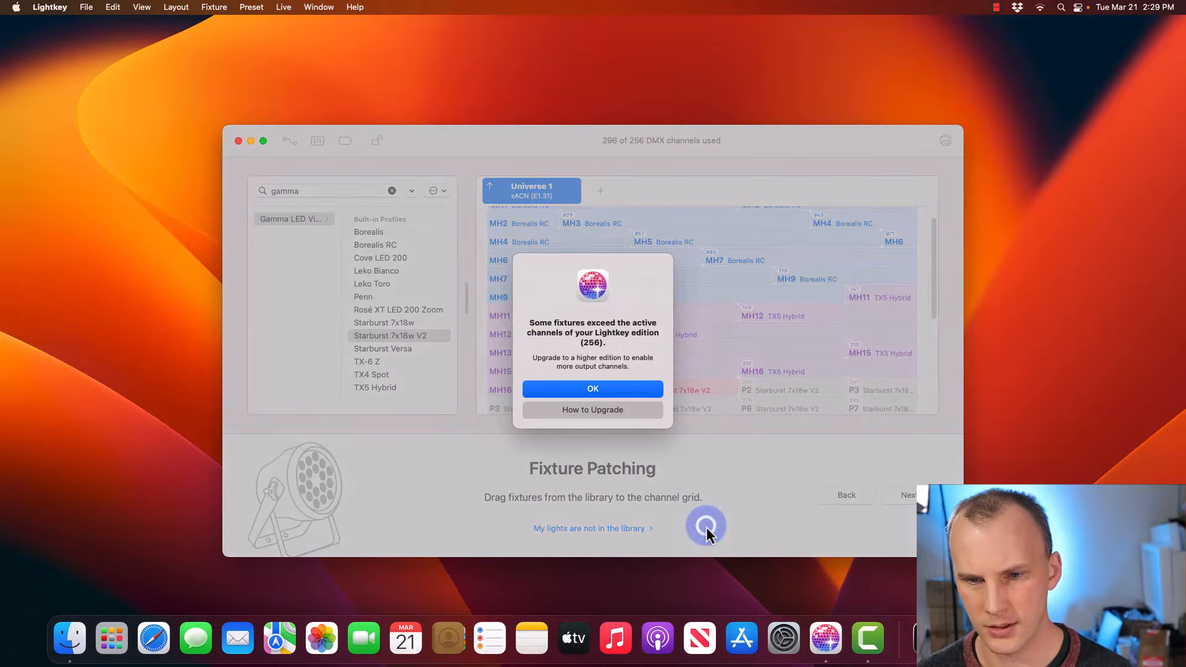
{"action": "left_click", "coordinate": [621, 394]}
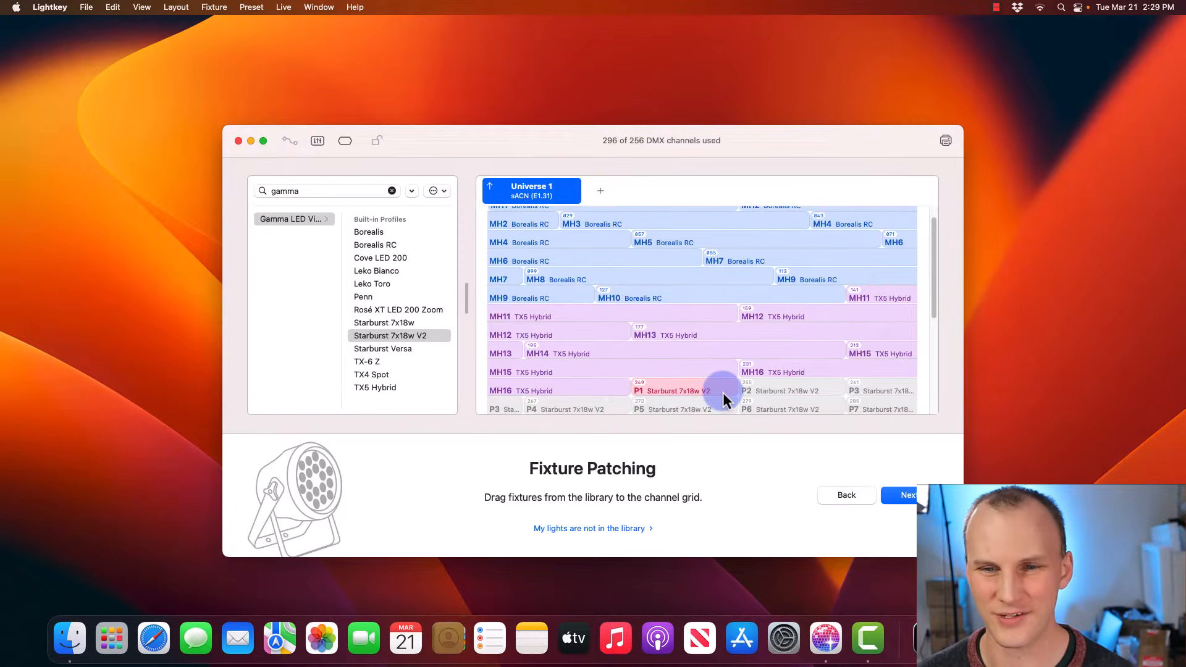
{"action": "scroll", "coordinate": [723, 395], "scroll_direction": "up", "scroll_amount": 1}
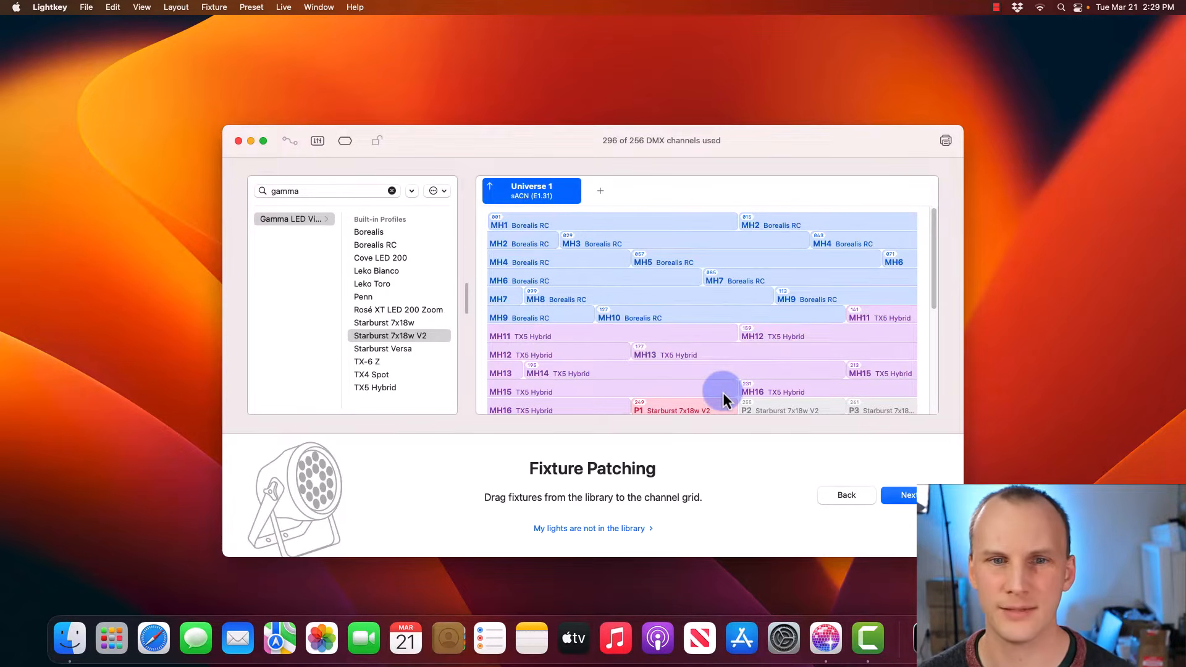
{"action": "scroll", "coordinate": [723, 395], "scroll_direction": "down", "scroll_amount": 5}
{"action": "scroll", "coordinate": [723, 395], "scroll_direction": "down", "scroll_amount": 2}
{"action": "scroll", "coordinate": [723, 395], "scroll_direction": "up", "scroll_amount": 8}
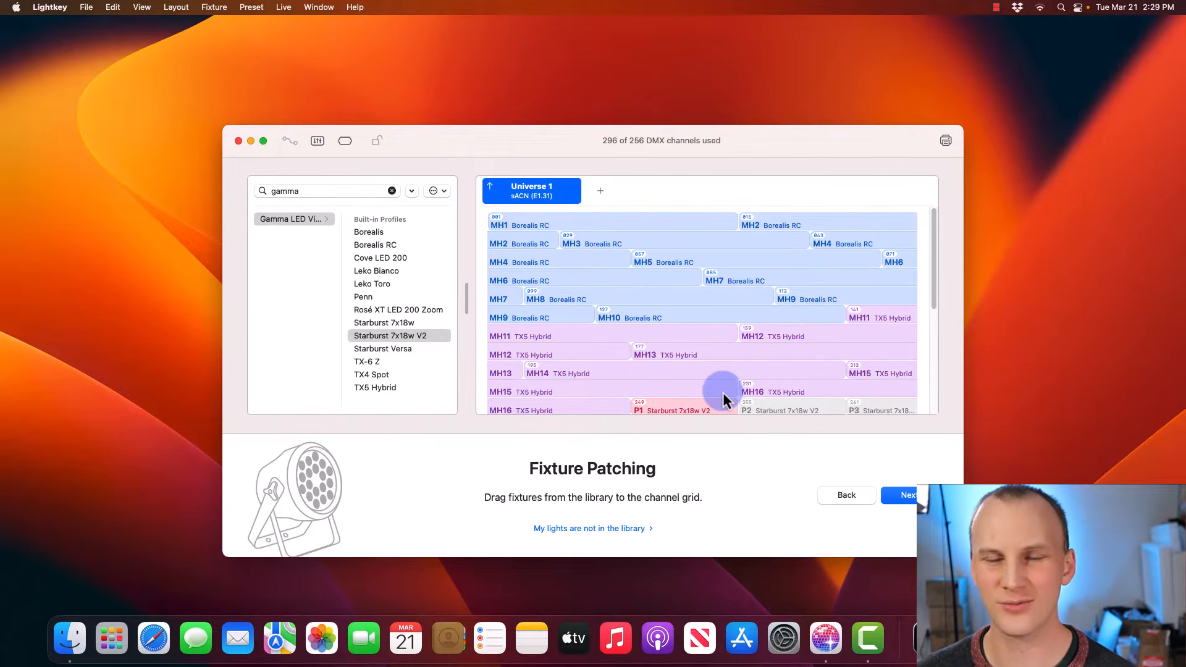
{"action": "scroll", "coordinate": [723, 399], "scroll_direction": "down", "scroll_amount": 3}
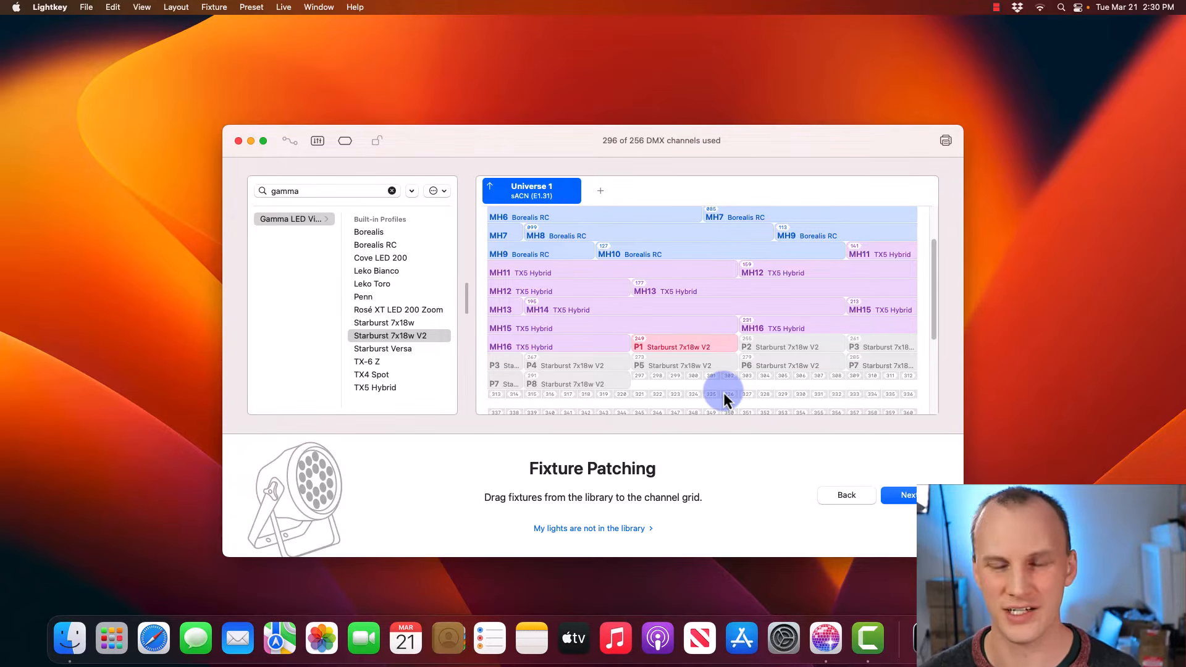
- Go to Build Your Preview and move MH1–MH10 into a row above the P fixtures
{"action": "left_click", "coordinate": [902, 493]}
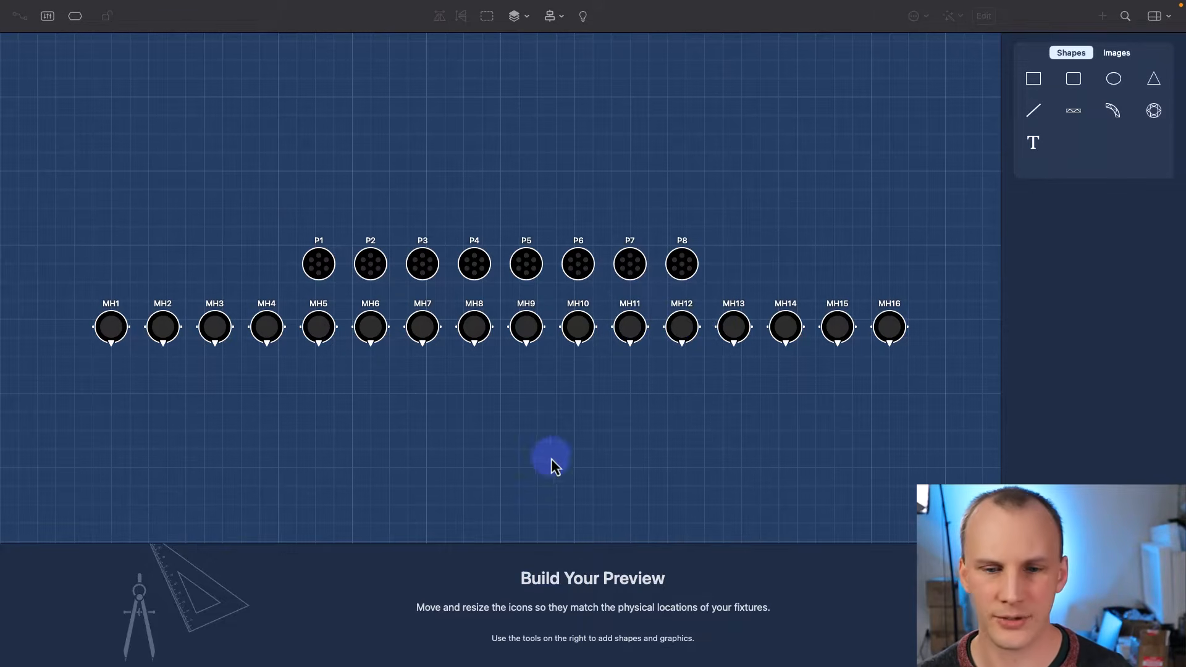
{"action": "left_click", "coordinate": [45, 19]}
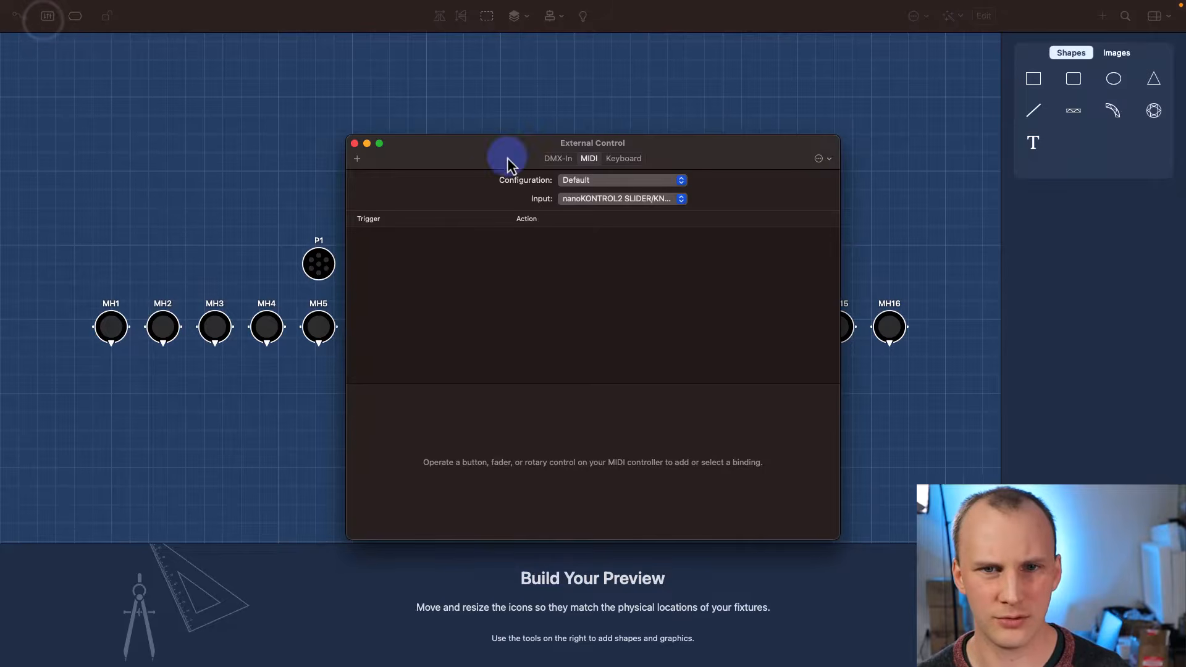
{"action": "left_click", "coordinate": [355, 144]}
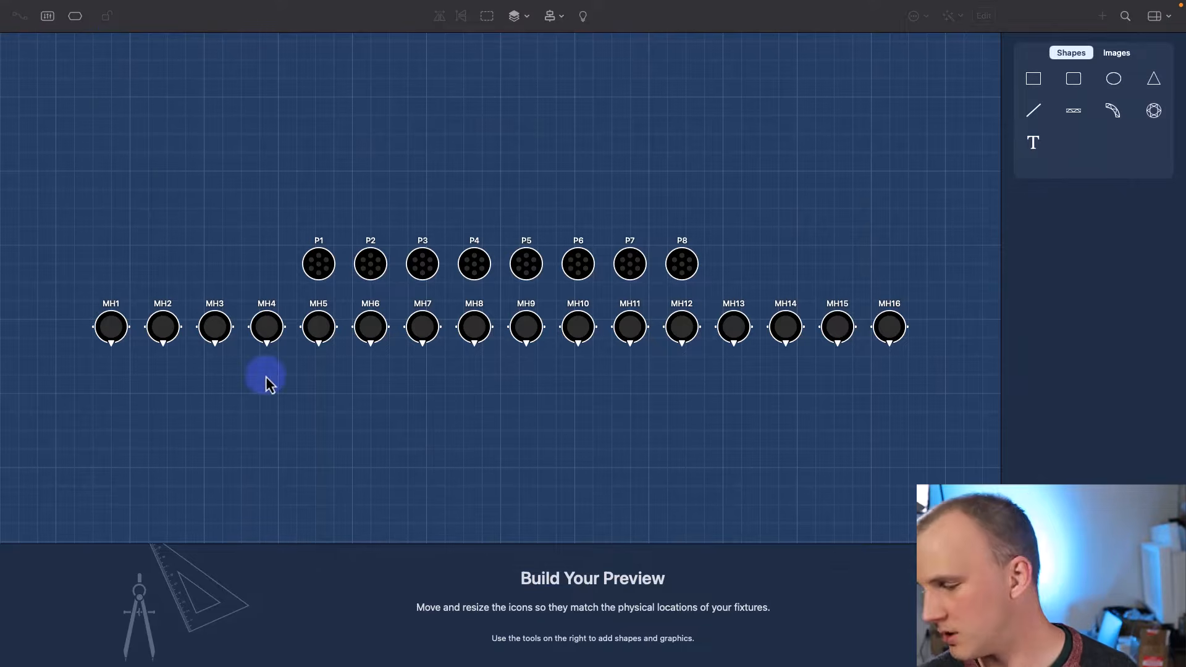
{"action": "left_click_drag", "start_coordinate": [76, 282], "coordinate": [567, 373]}
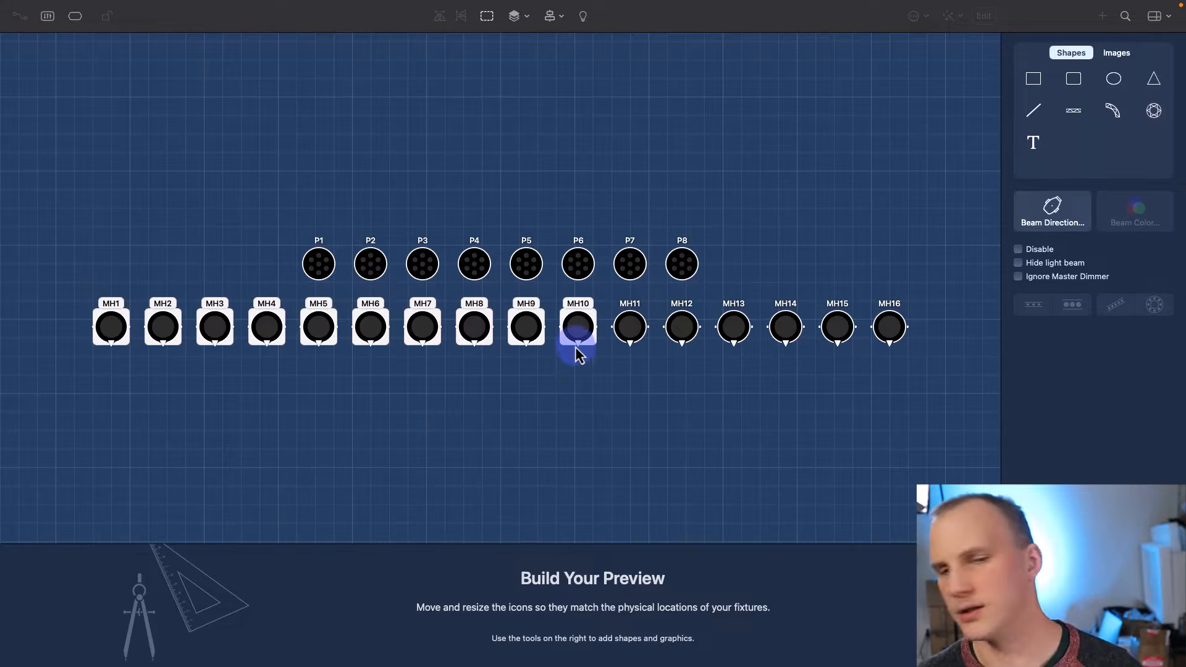
{"action": "left_click_drag", "start_coordinate": [575, 341], "coordinate": [728, 127]}
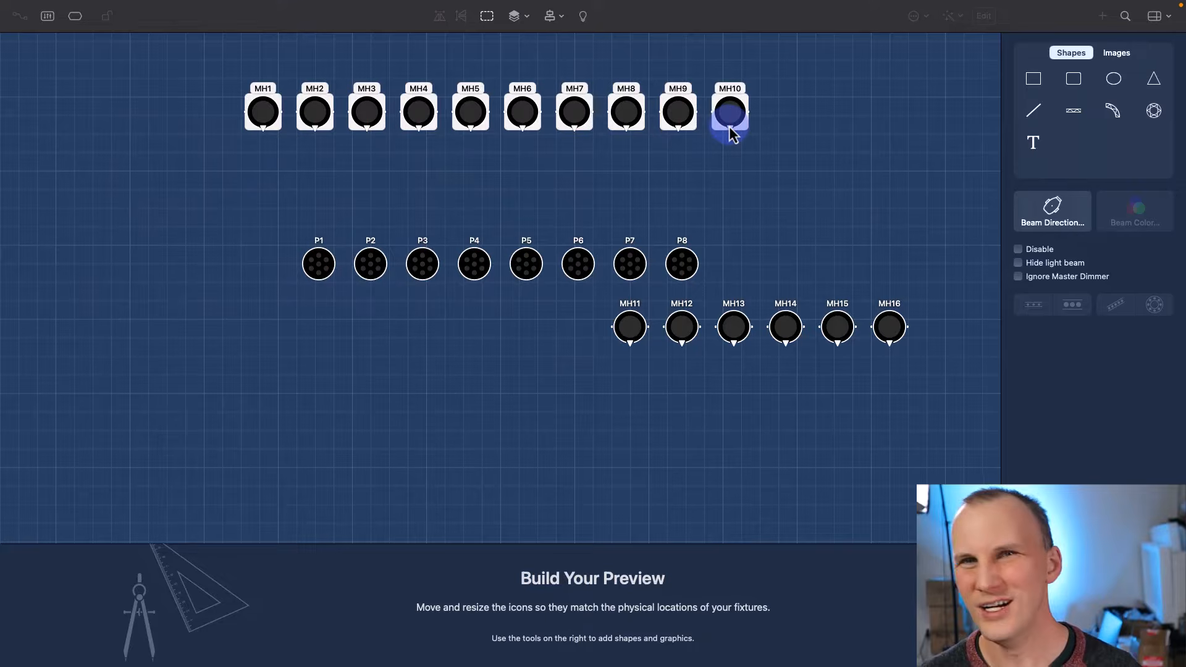
- Select MH11–MH16 and move that row up between the other rows
{"action": "scroll", "coordinate": [729, 125], "scroll_direction": "down", "scroll_amount": 1}
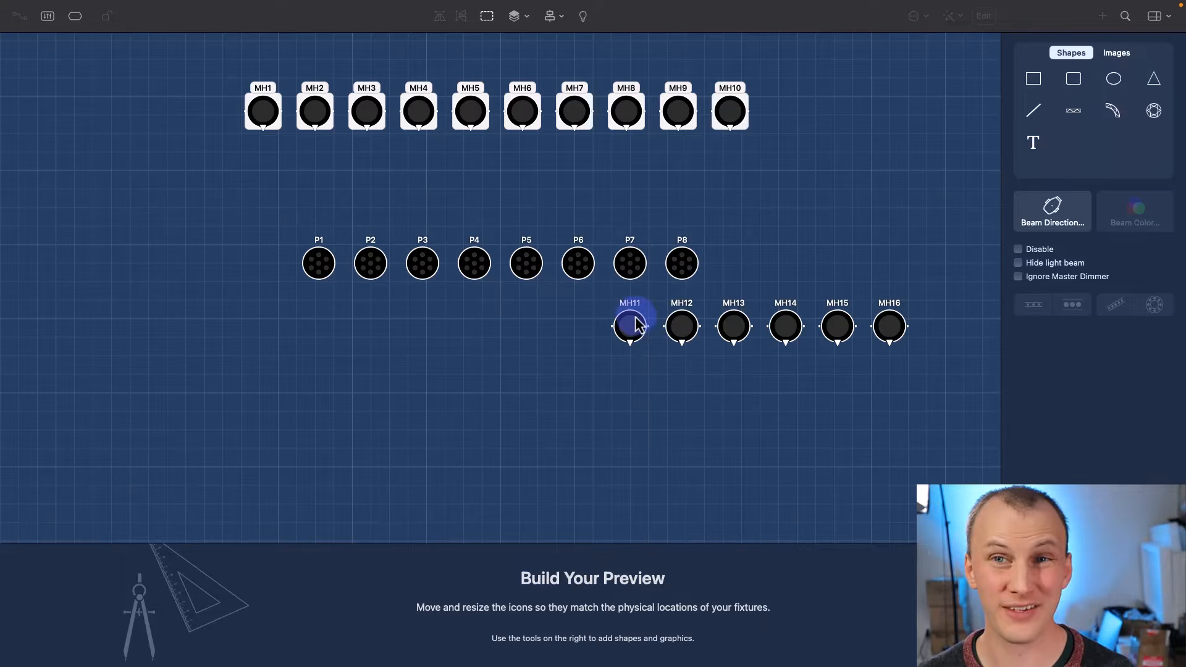
{"action": "left_click_drag", "start_coordinate": [603, 300], "coordinate": [929, 387]}
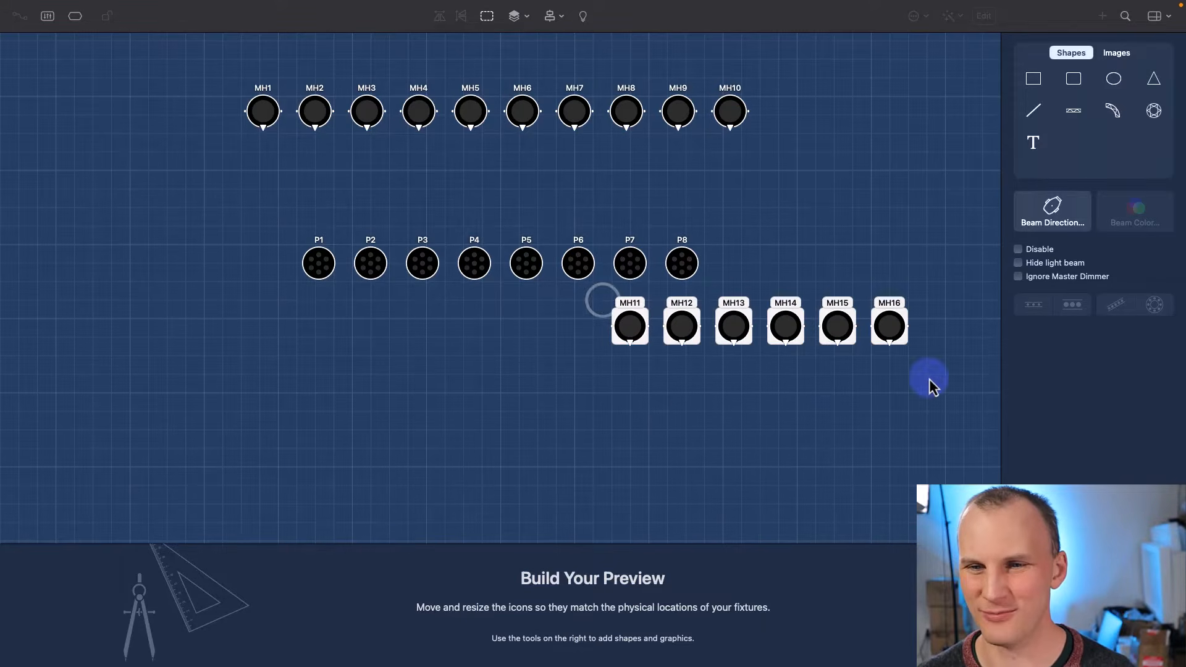
{"action": "left_click_drag", "start_coordinate": [889, 326], "coordinate": [631, 188]}
{"action": "left_click", "coordinate": [405, 206]}
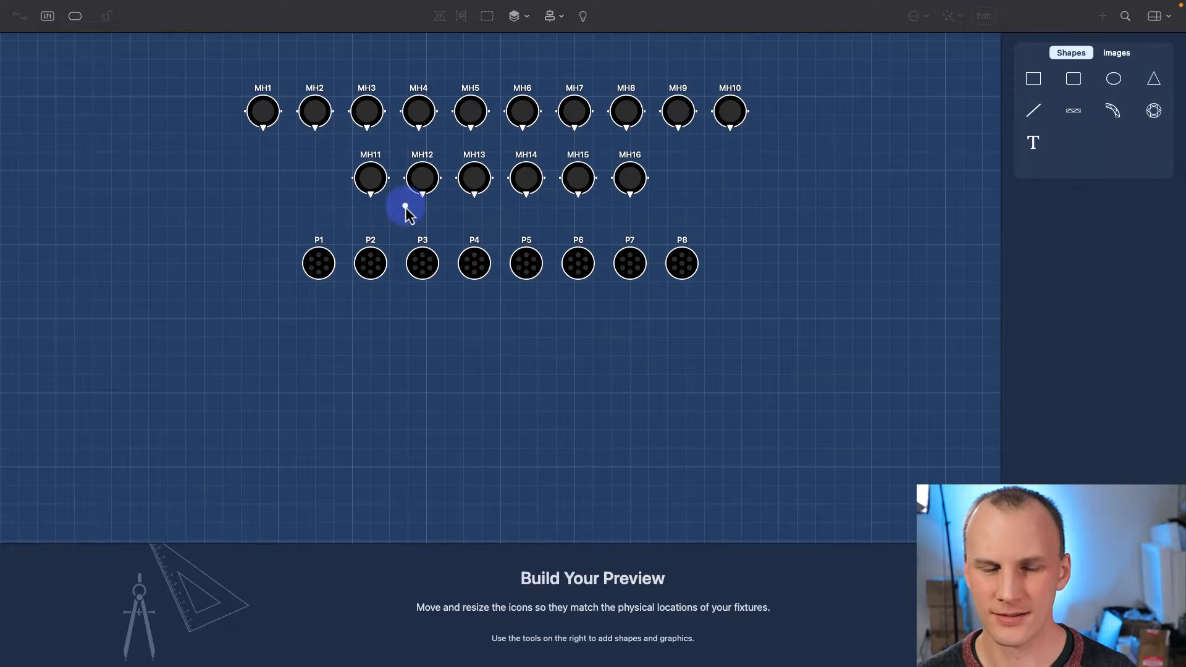
- Move the P1–P8 row above MH1–MH10 and continue to Fixture Groups
{"action": "left_click_drag", "start_coordinate": [295, 241], "coordinate": [690, 56]}
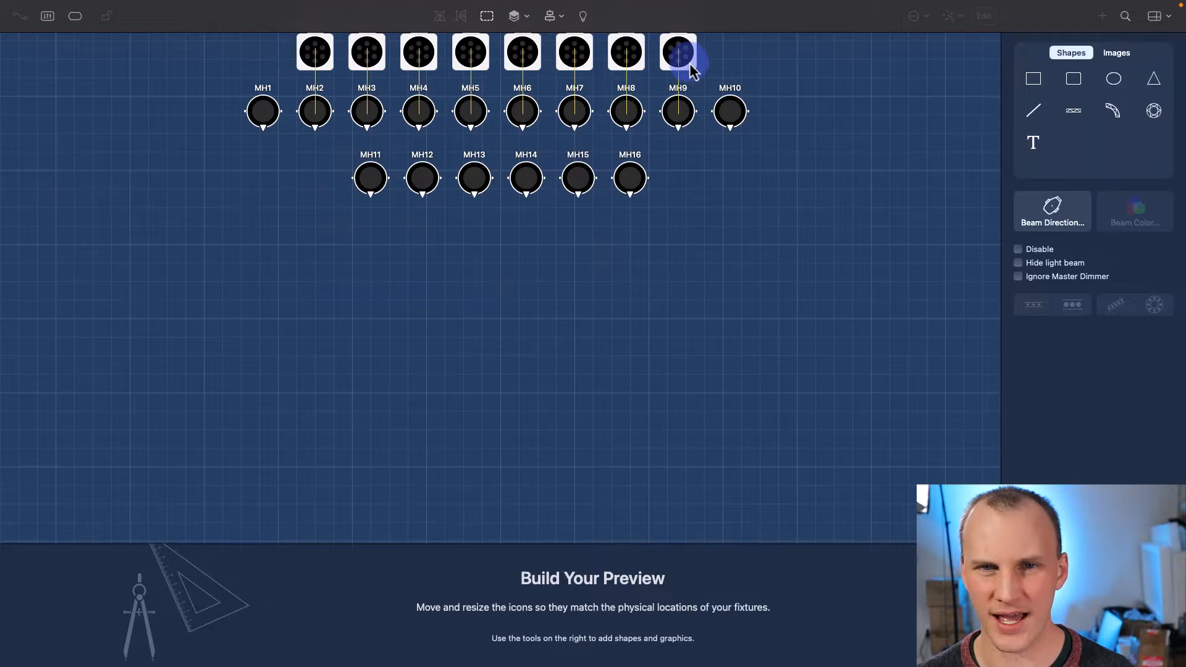
{"action": "left_click", "coordinate": [722, 207]}
{"action": "scroll", "coordinate": [720, 200], "scroll_direction": "up", "scroll_amount": 4}
{"action": "left_click", "coordinate": [721, 201]}
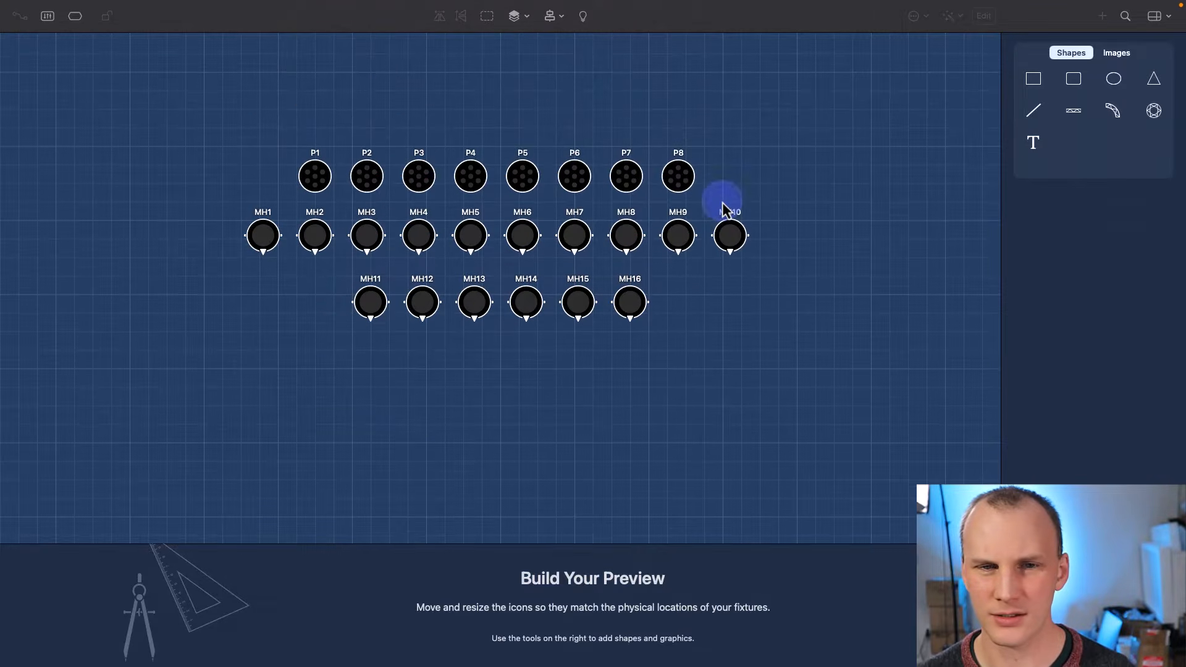
{"action": "left_click_drag", "start_coordinate": [216, 204], "coordinate": [154, 207]}
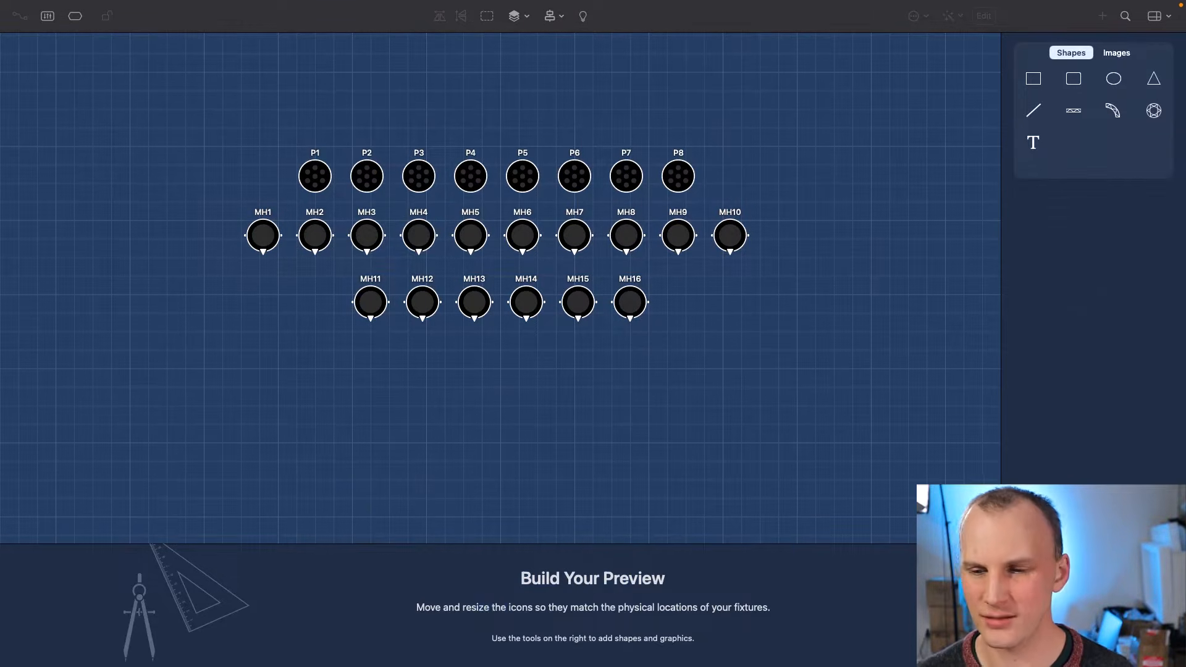
{"action": "left_click", "coordinate": [1050, 606]}
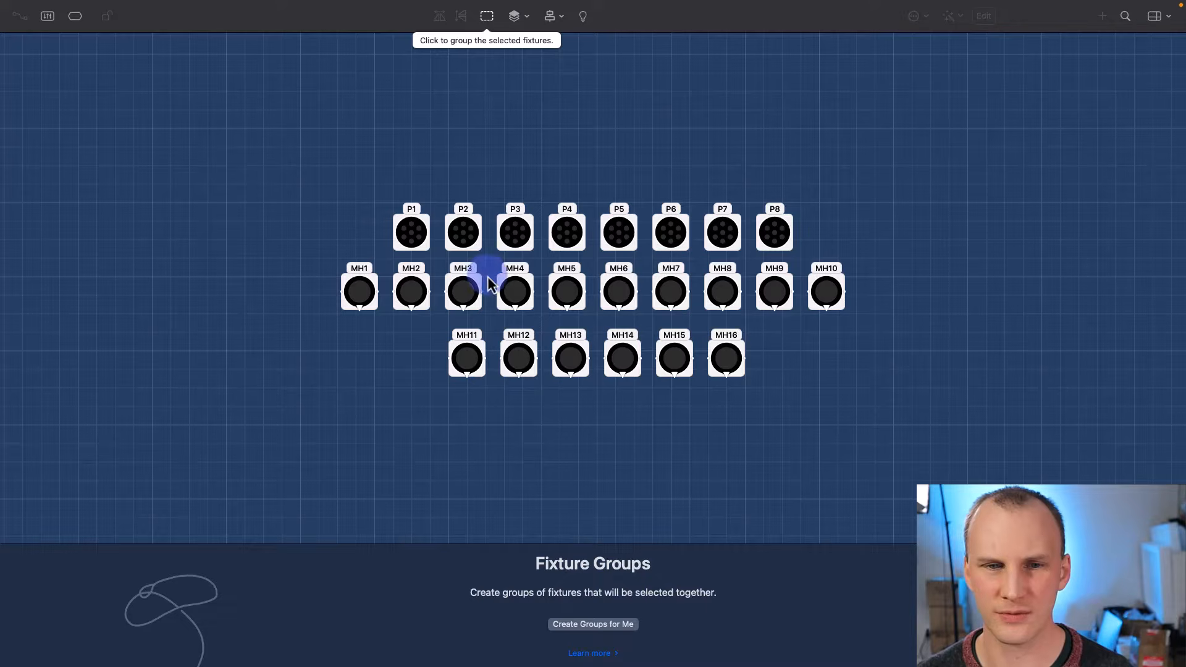
- Use Create Groups for Me and continue to the Light Beam Directions step
{"action": "left_click", "coordinate": [593, 624]}
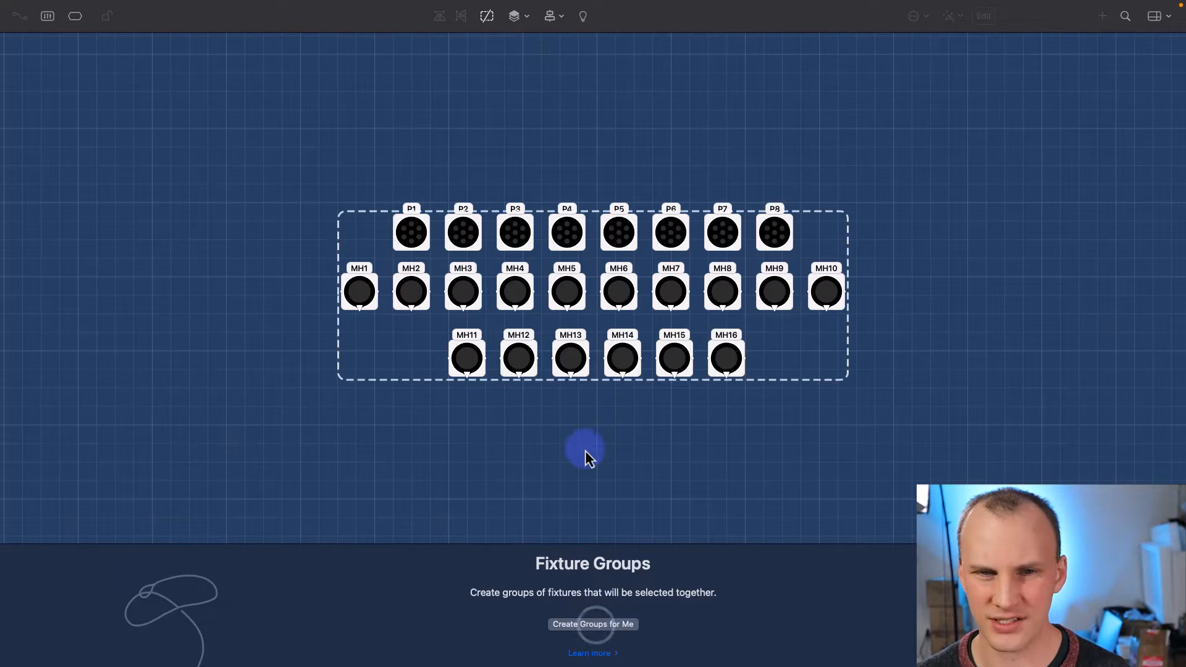
{"action": "left_click", "coordinate": [614, 624]}
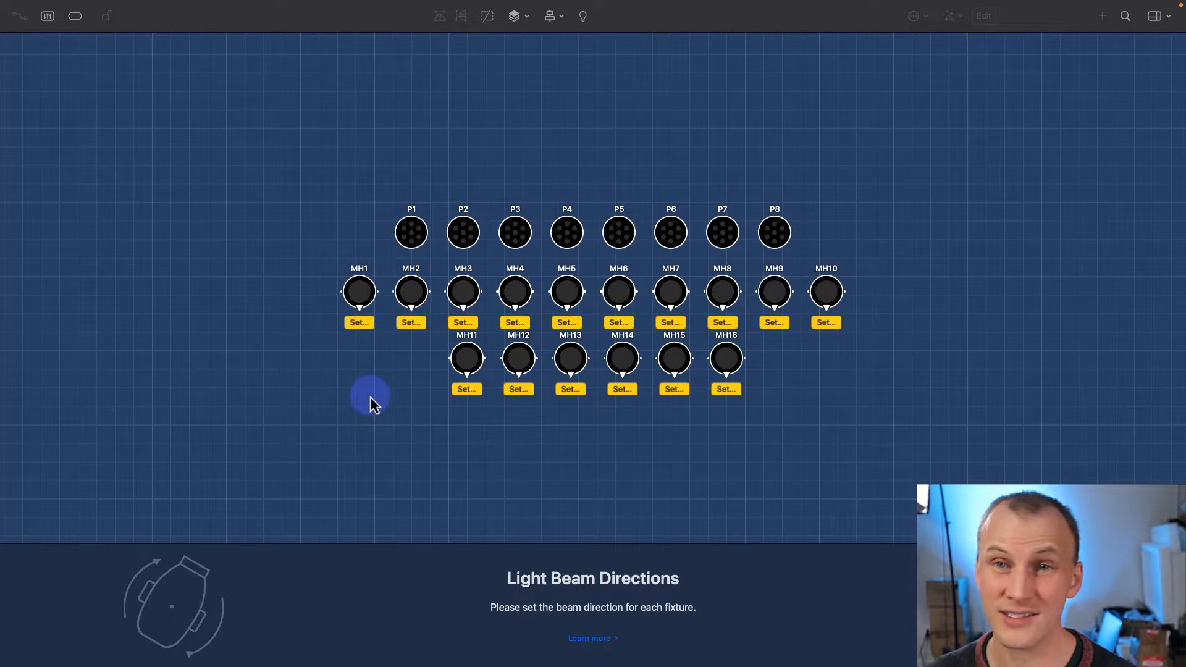
- Point MH1's home beam arrow straight up at 0° and advance to its rotation step
{"action": "left_click", "coordinate": [359, 328]}
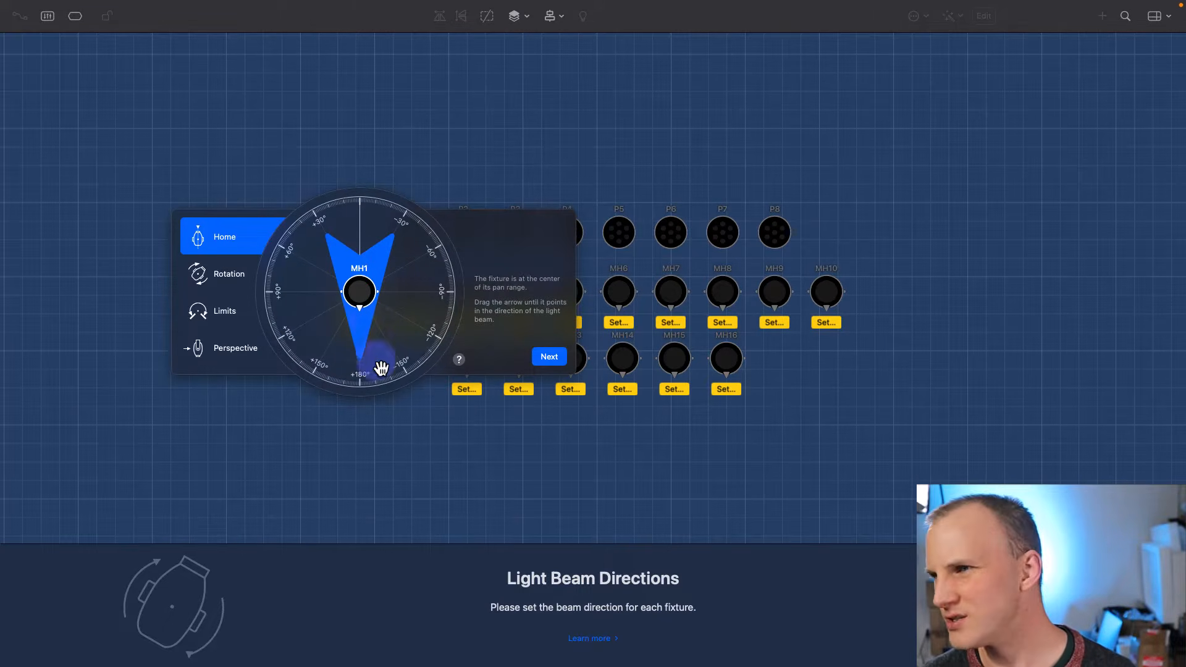
{"action": "left_click_drag", "start_coordinate": [360, 298], "coordinate": [338, 380]}
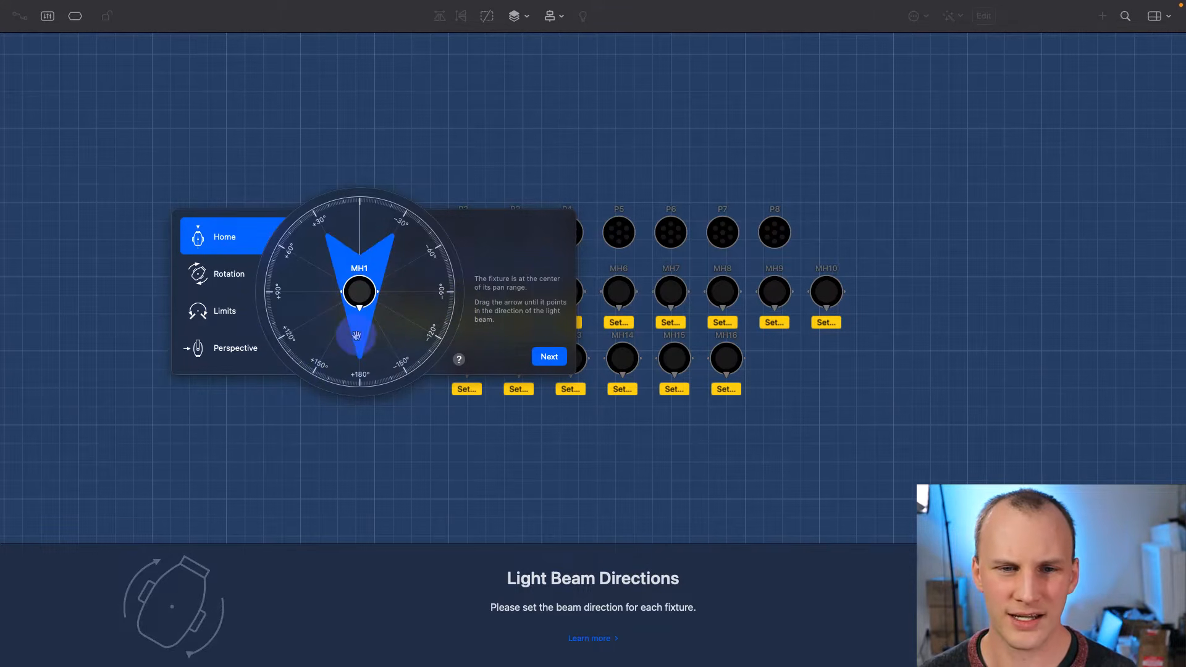
{"action": "left_click_drag", "start_coordinate": [357, 335], "coordinate": [372, 374]}
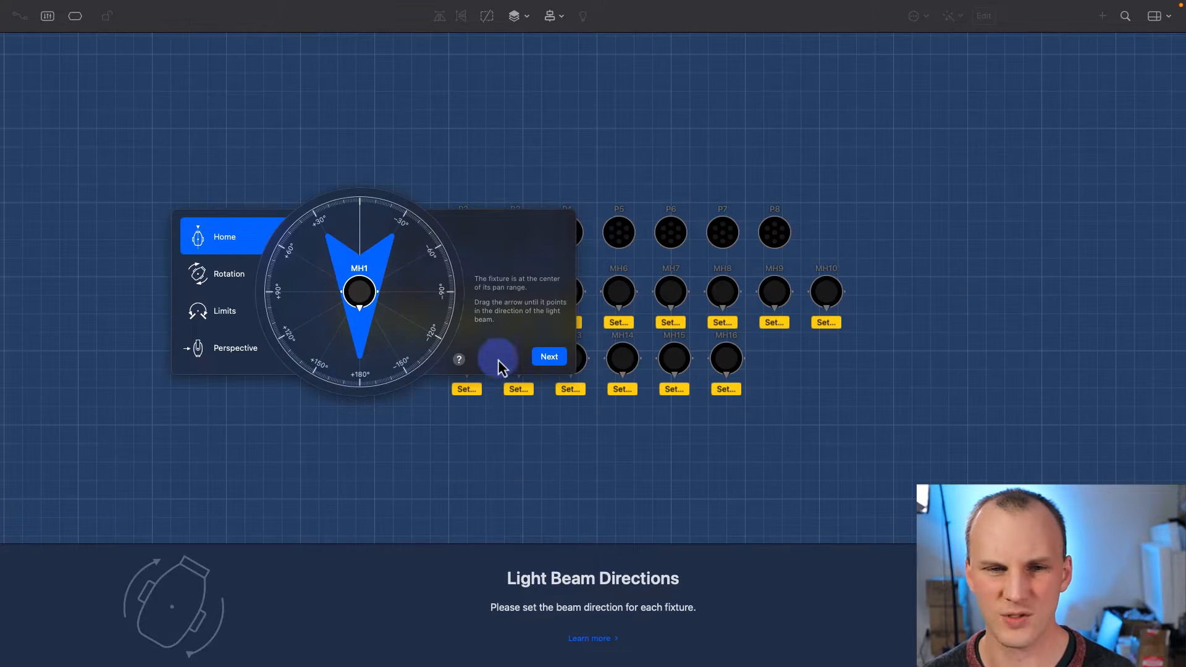
{"action": "left_click", "coordinate": [547, 359]}
{"action": "left_click_drag", "start_coordinate": [360, 291], "coordinate": [328, 365]}
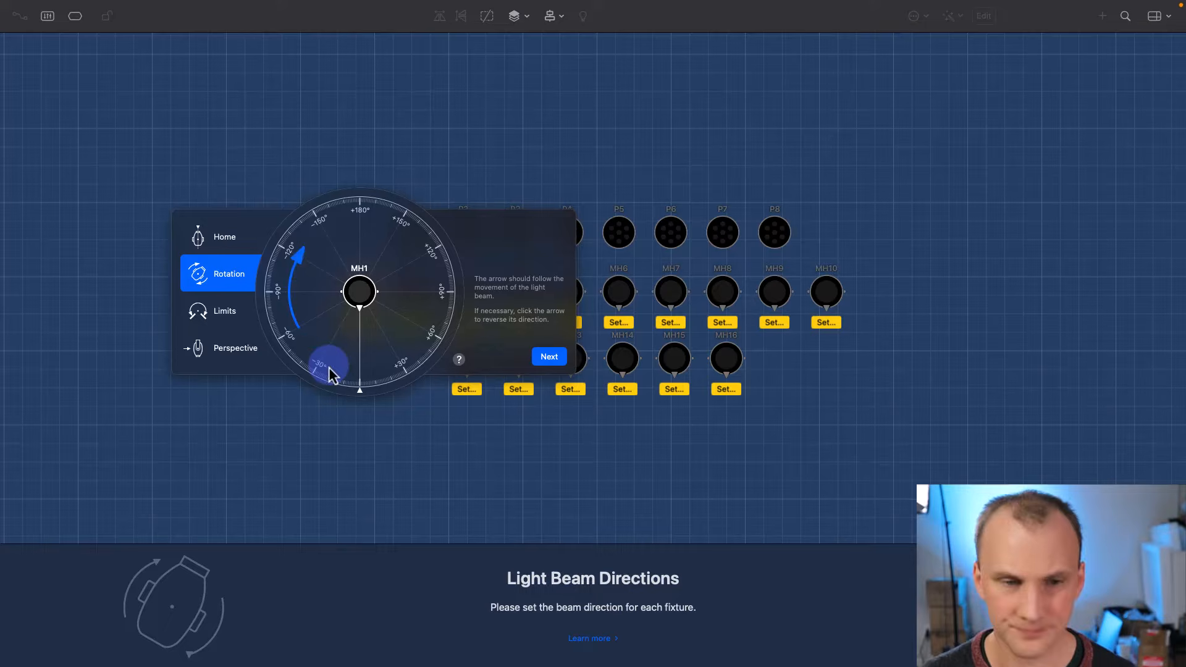
{"action": "left_click", "coordinate": [214, 245]}
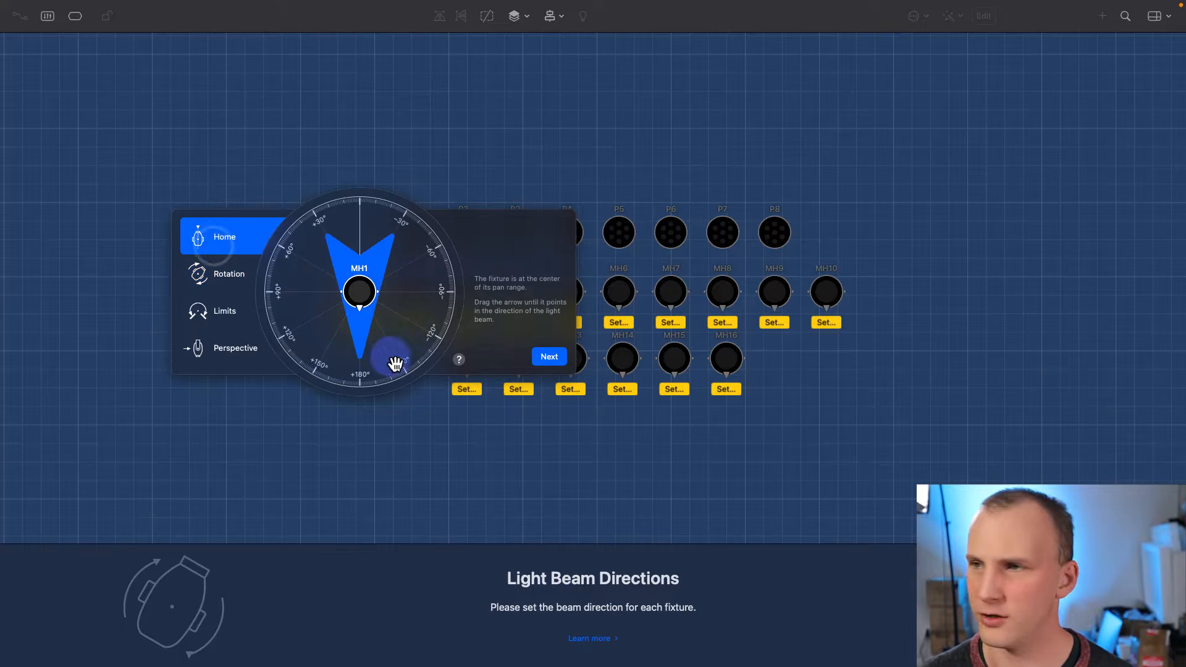
{"action": "left_click_drag", "start_coordinate": [396, 363], "coordinate": [358, 240]}
{"action": "left_click", "coordinate": [551, 360]}
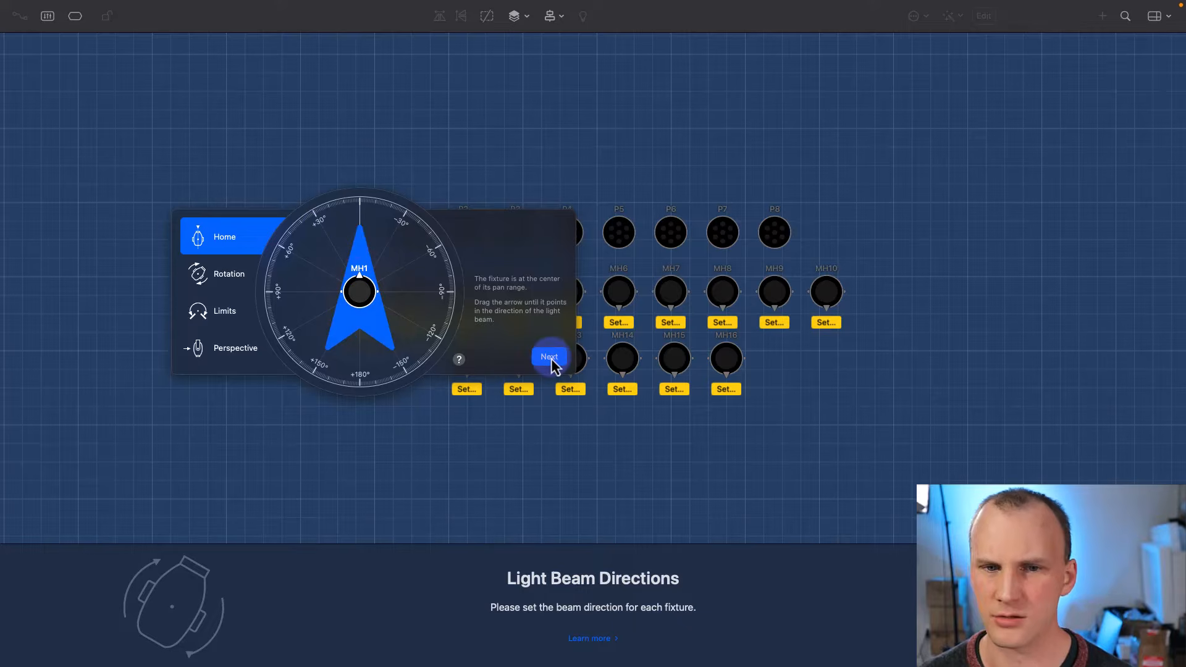
{"action": "left_click", "coordinate": [425, 288]}
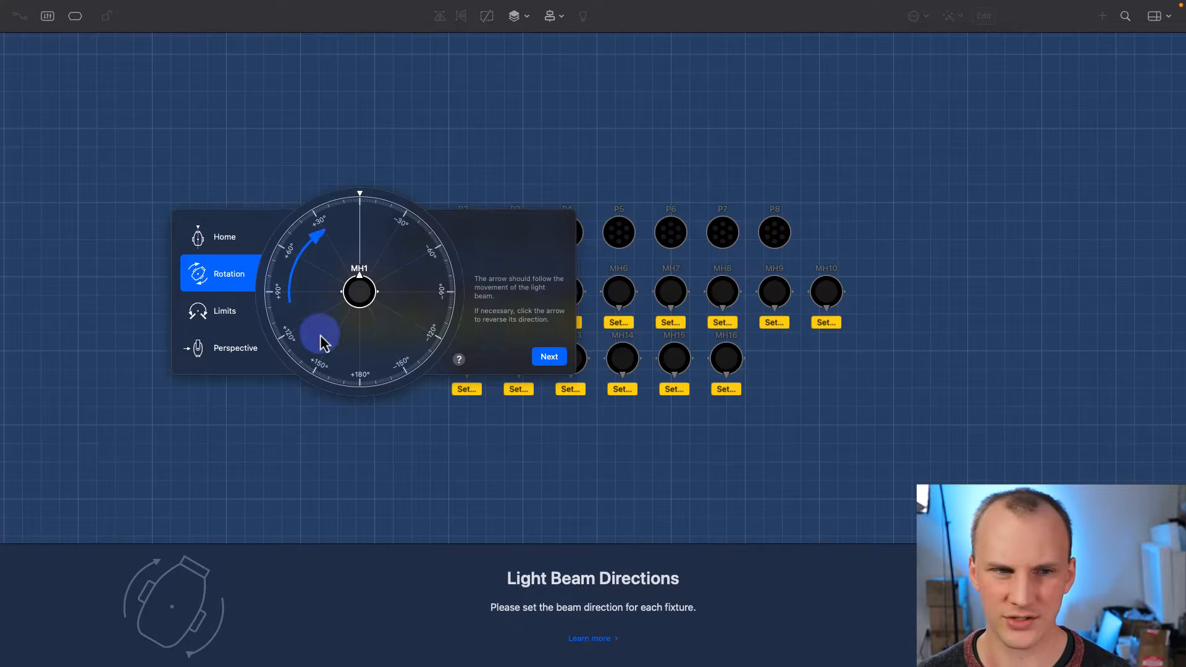
- Adjust MH1's top limit handle, pass the perspective step, and mark MH1 done
{"action": "left_click", "coordinate": [549, 357]}
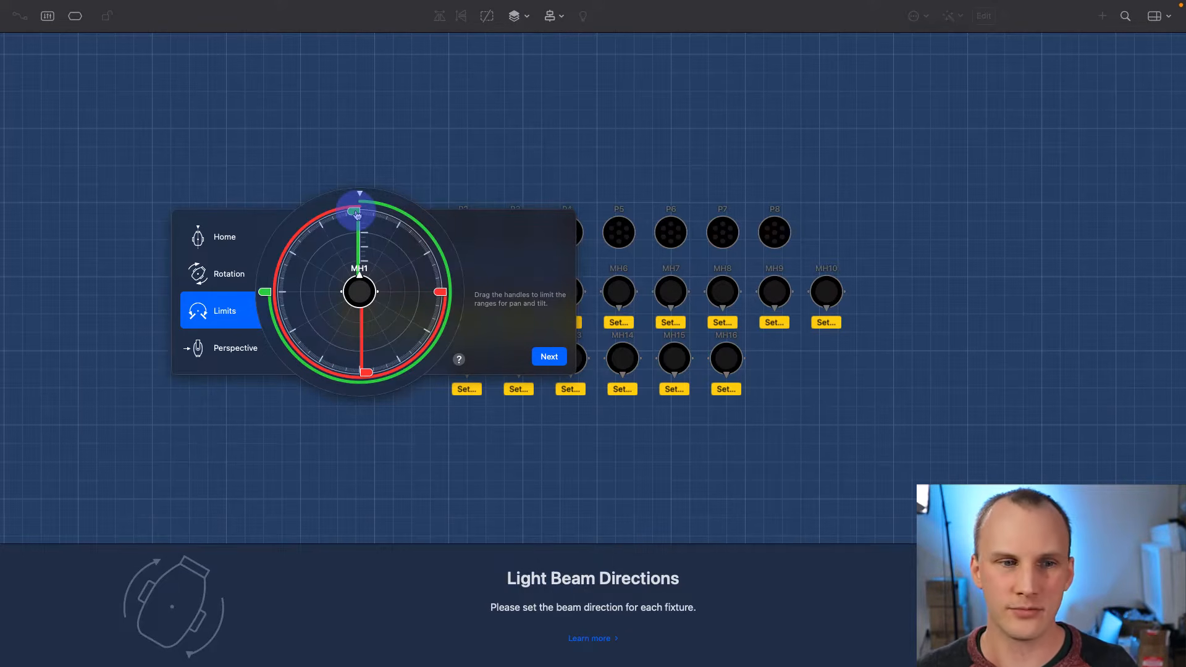
{"action": "left_click_drag", "start_coordinate": [357, 215], "coordinate": [350, 217]}
{"action": "left_click", "coordinate": [535, 361]}
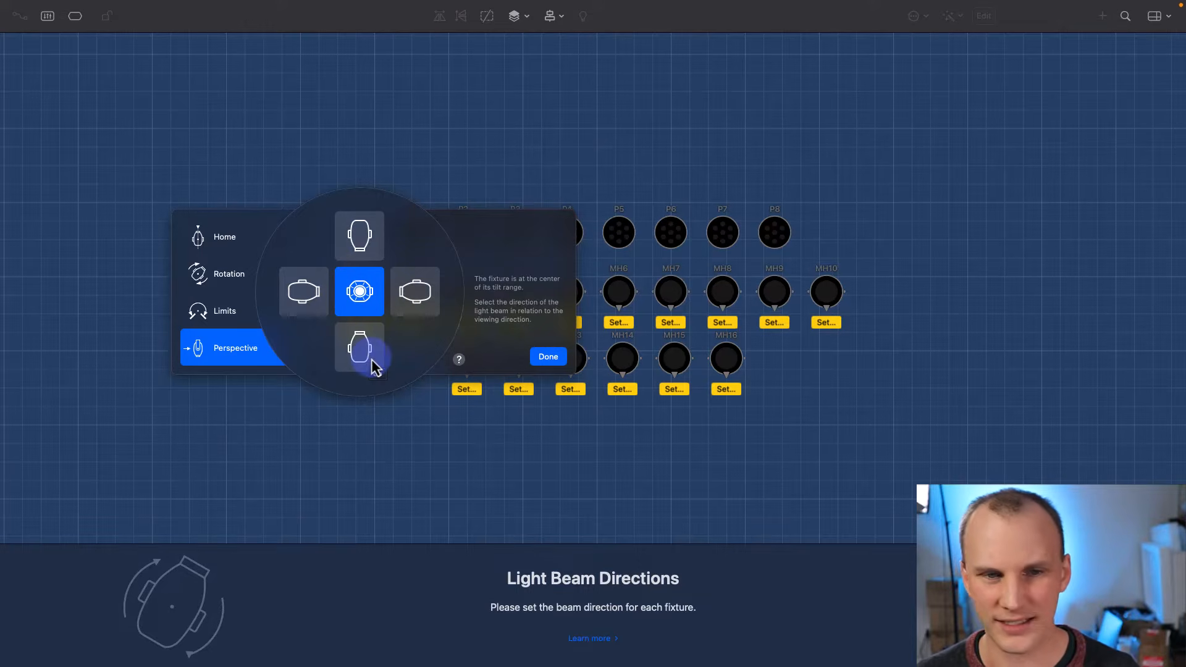
{"action": "left_click", "coordinate": [539, 358]}
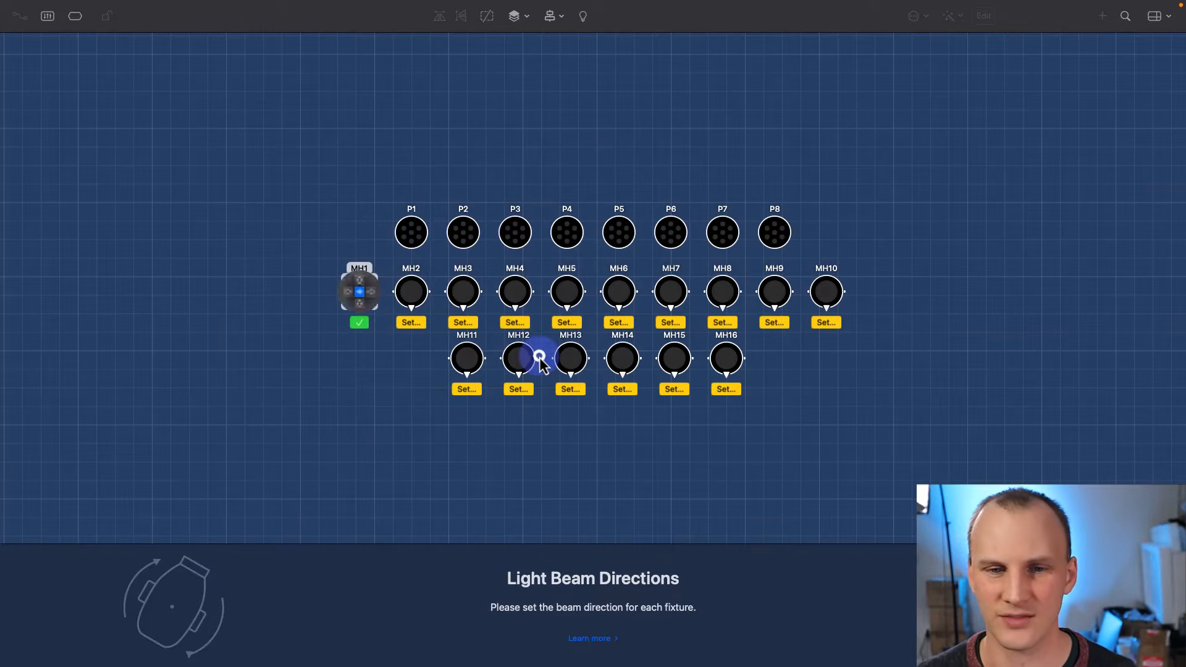
- Point MH2's beam upward, reverse its rotation direction, and confirm it
{"action": "left_click", "coordinate": [415, 324]}
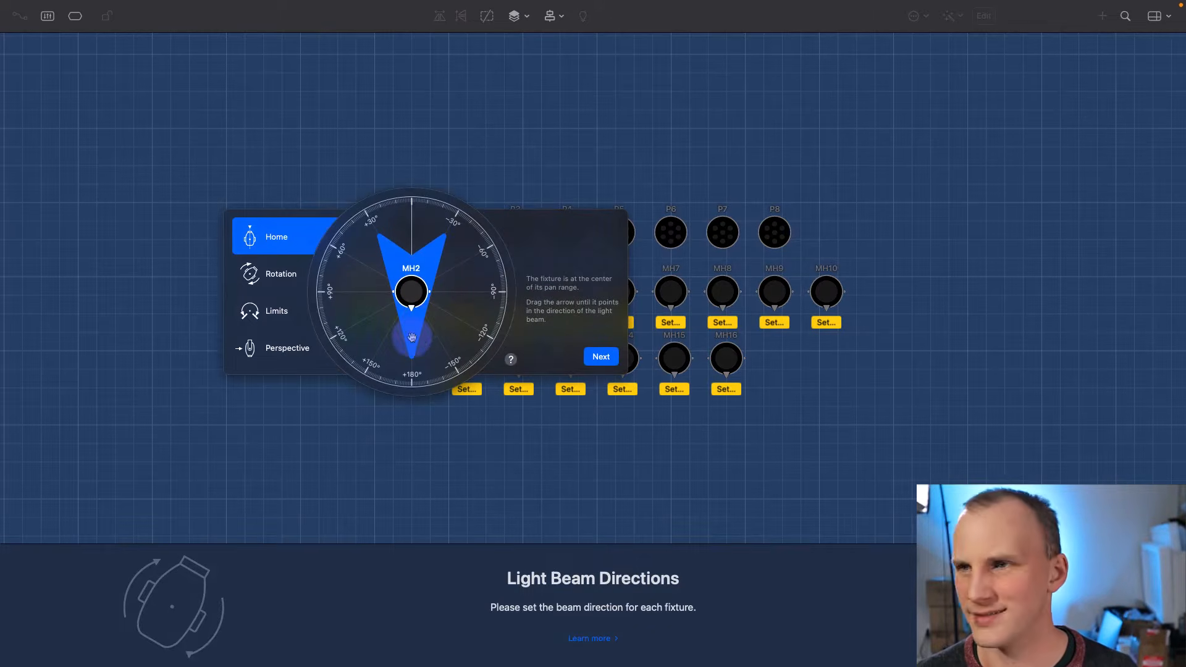
{"action": "left_click_drag", "start_coordinate": [410, 338], "coordinate": [410, 234]}
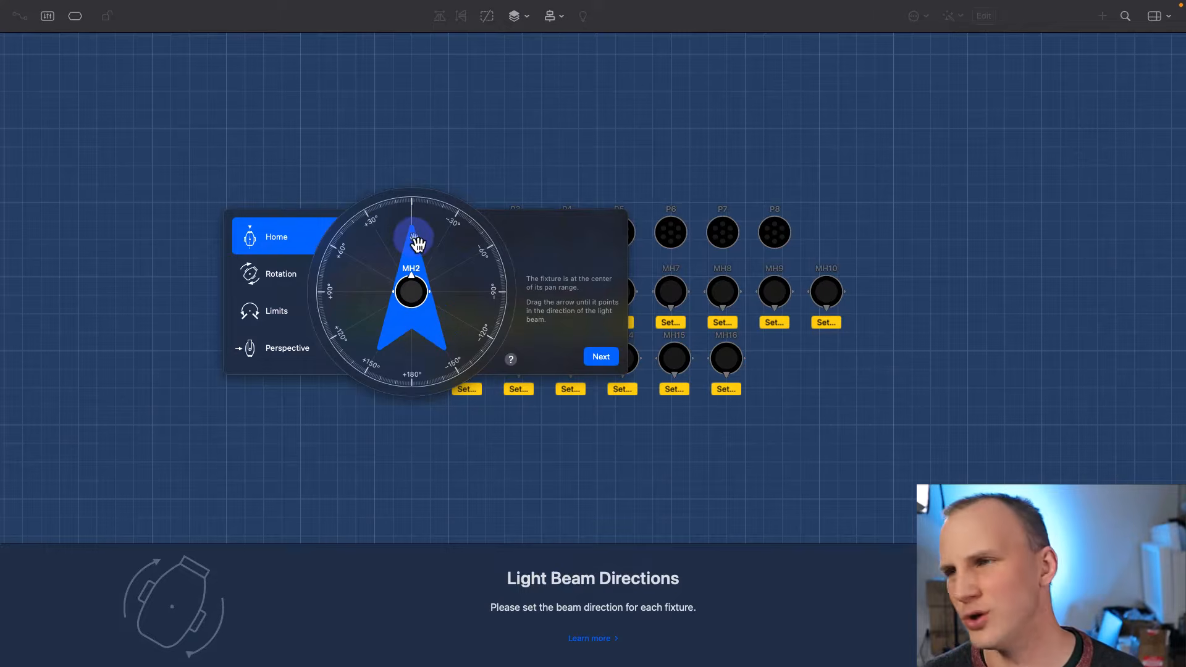
{"action": "left_click", "coordinate": [600, 359]}
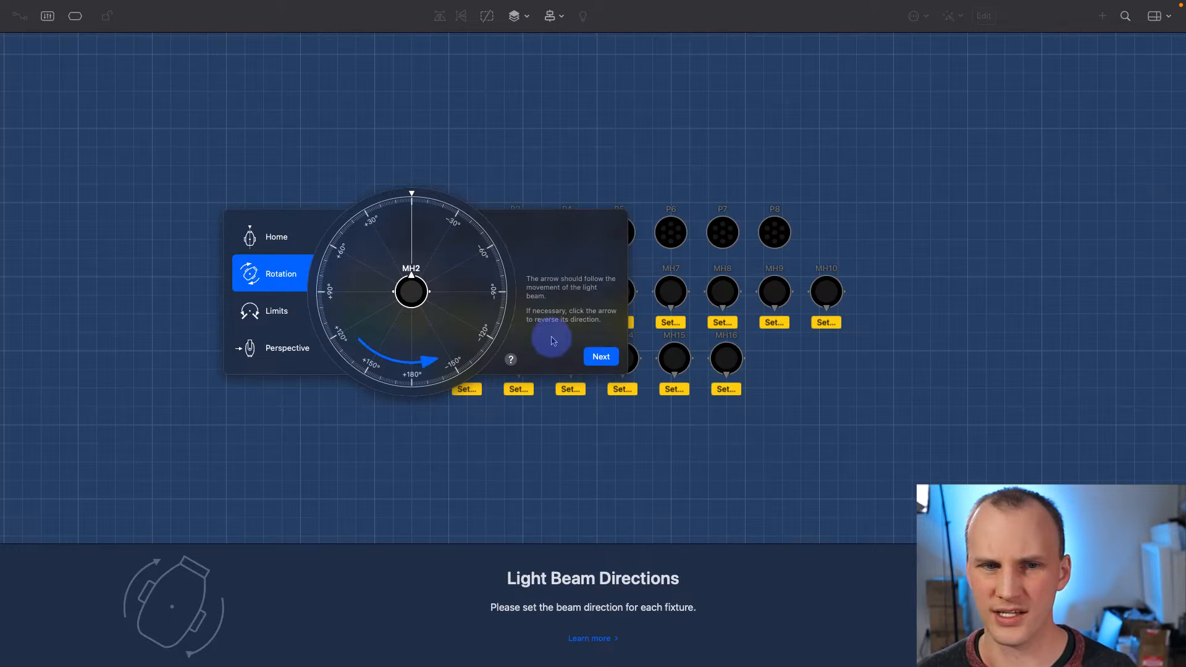
{"action": "left_click", "coordinate": [446, 348]}
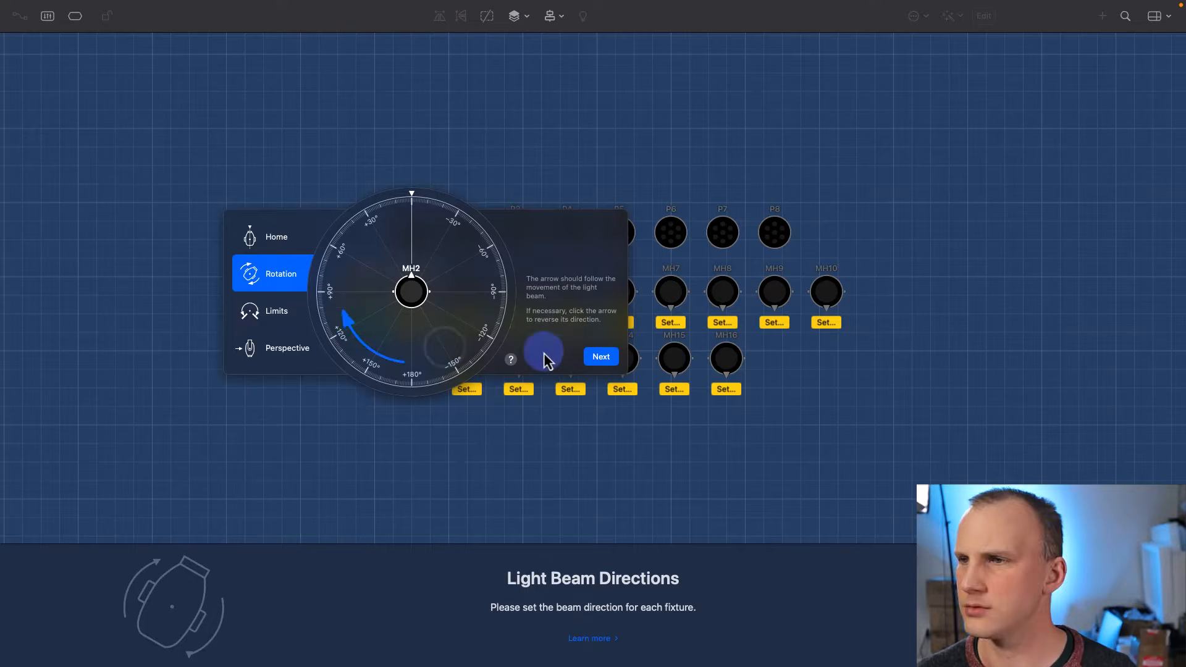
{"action": "left_click", "coordinate": [594, 355]}
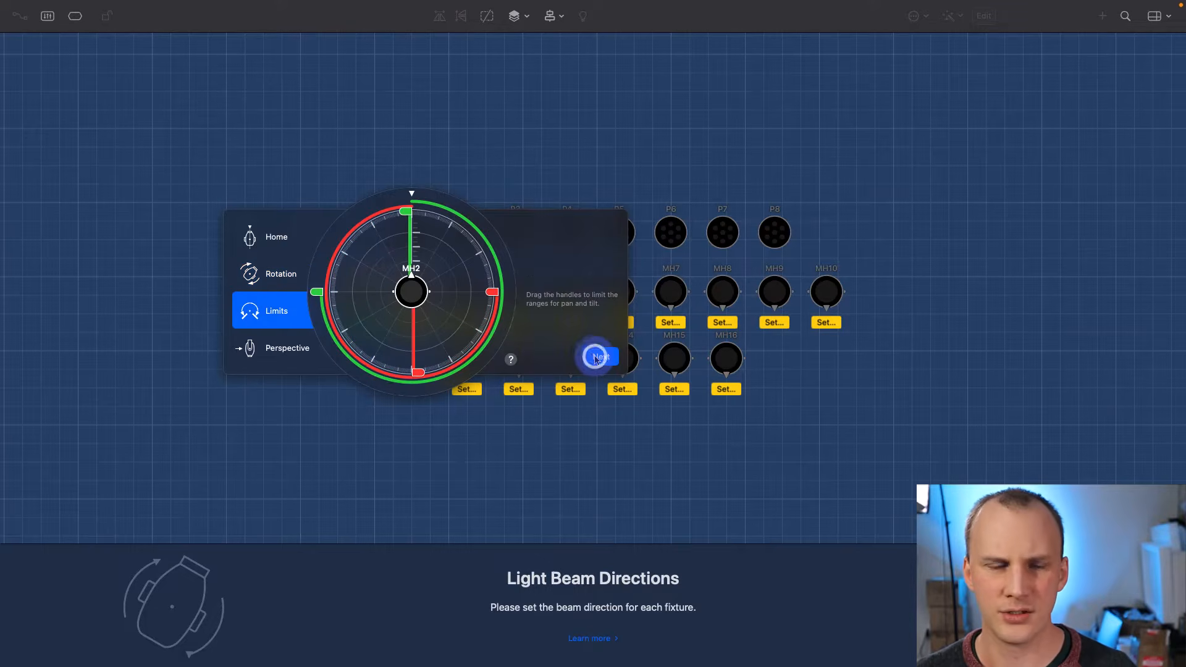
{"action": "left_click", "coordinate": [595, 358]}
{"action": "left_click", "coordinate": [596, 358]}
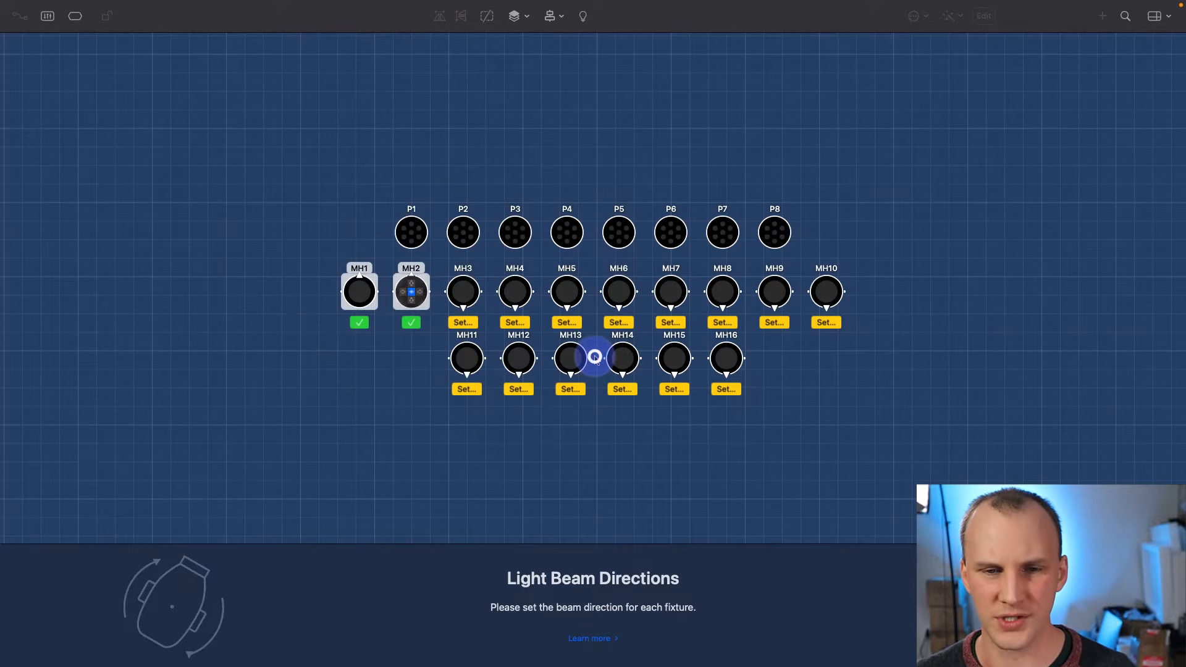
- Set beam directions for the remaining heads from MH3 on and advance to 'That's It'
{"action": "left_click", "coordinate": [468, 322]}
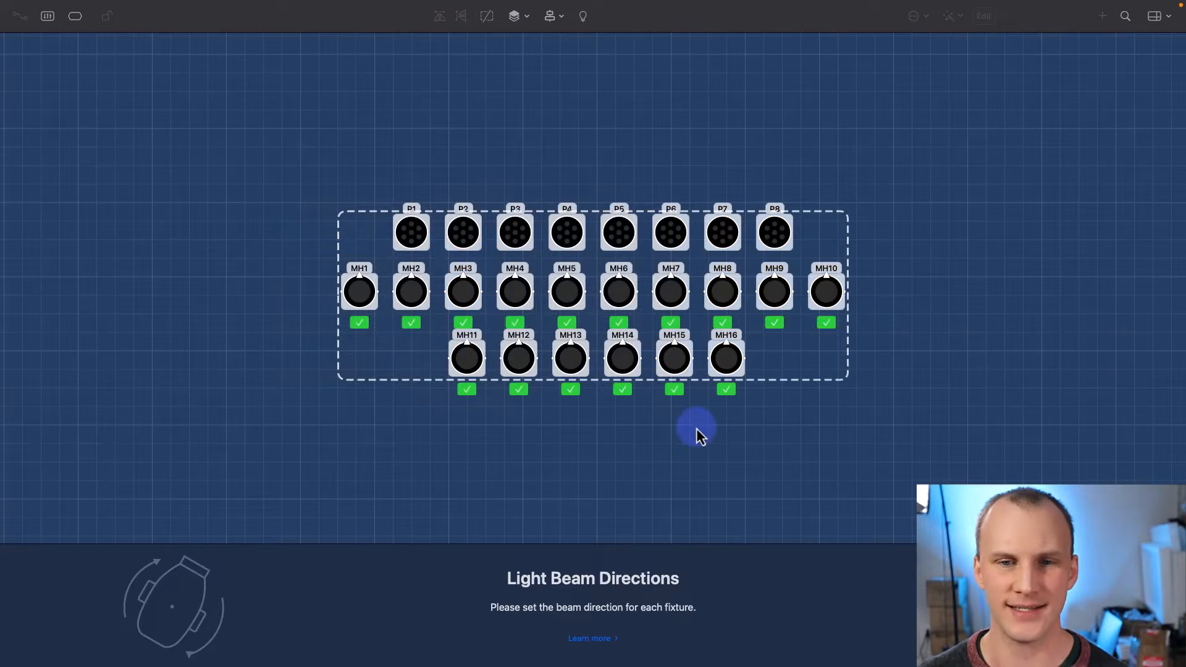
{"action": "left_click", "coordinate": [842, 254]}
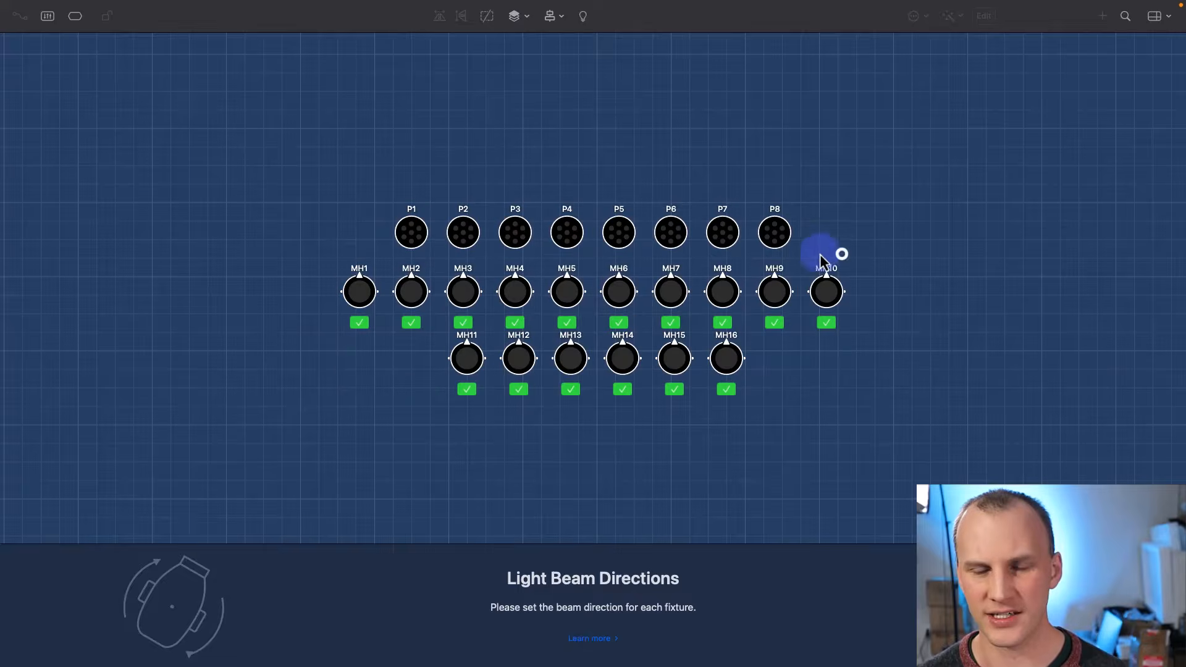
{"action": "left_click", "coordinate": [770, 222]}
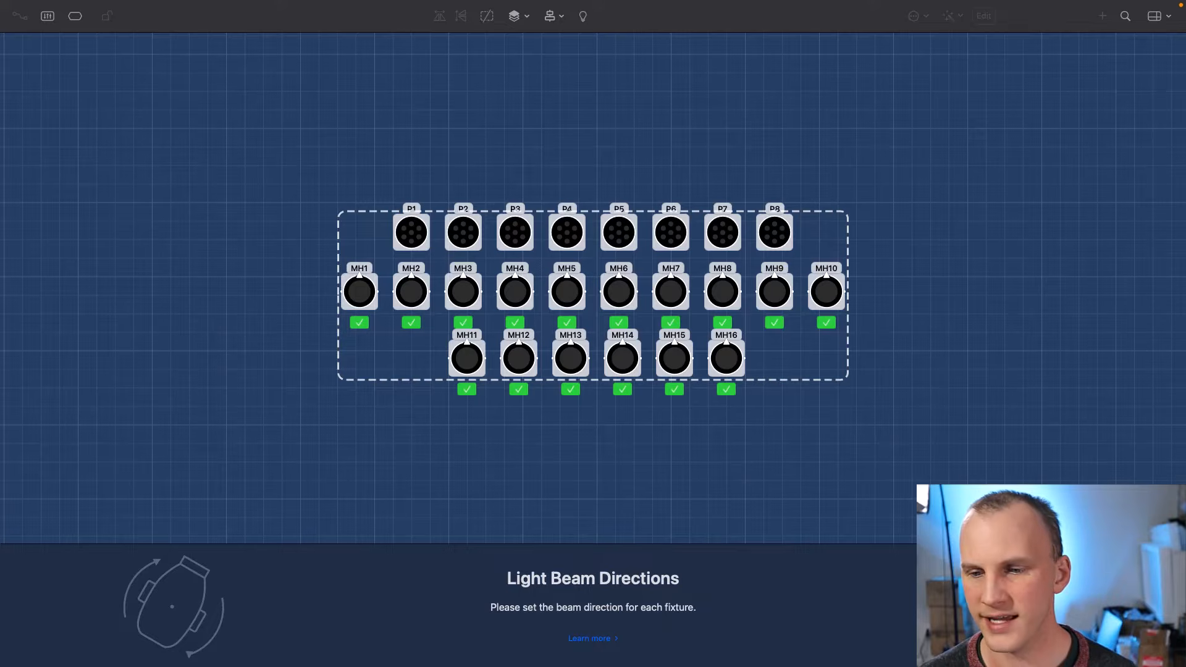
{"action": "key", "text": "Return"}
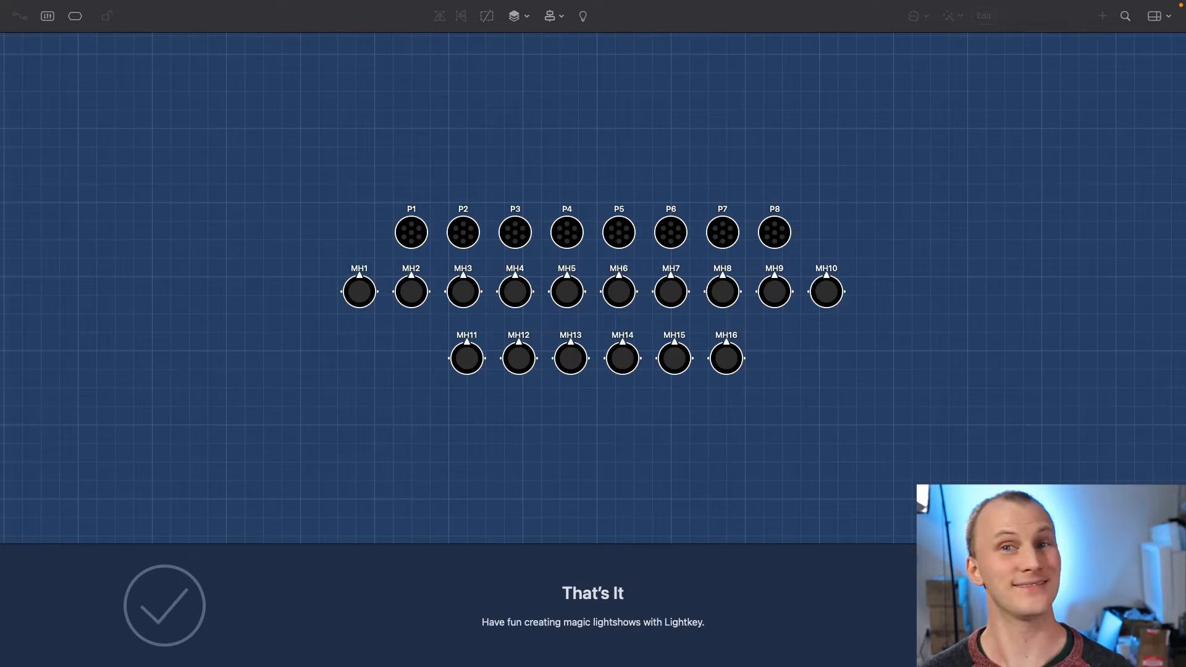
- Close the setup assistant, select all stage fixtures, and enter layout edit mode
{"action": "key", "text": "Return"}
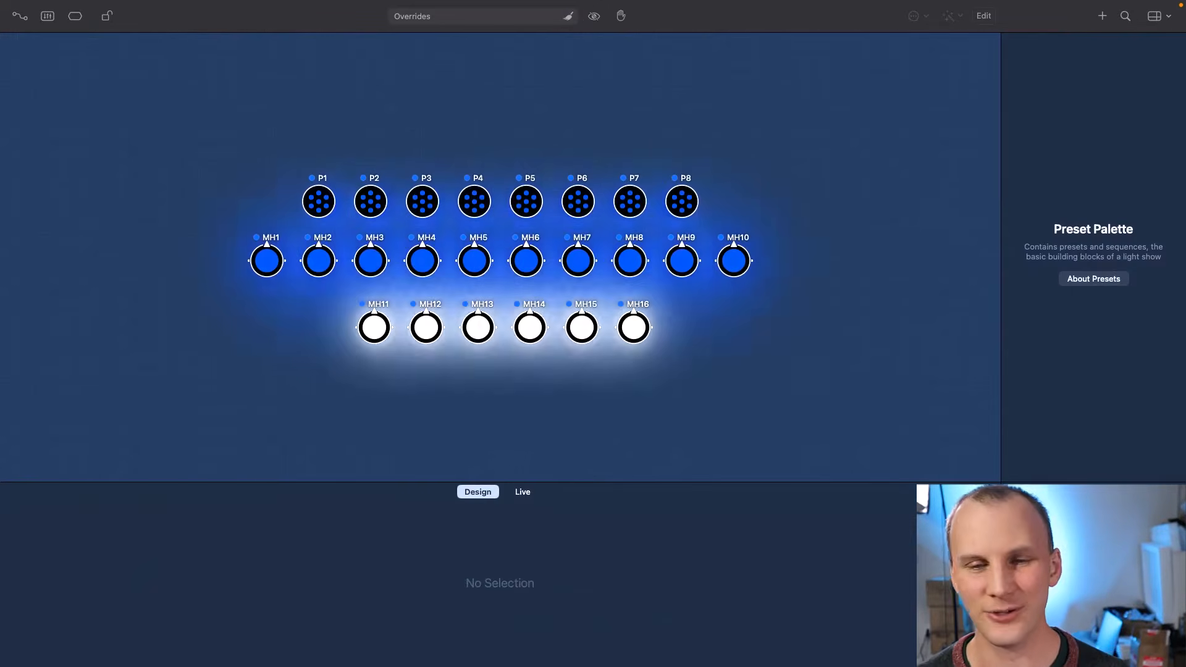
{"action": "left_click", "coordinate": [743, 422]}
{"action": "left_click_drag", "start_coordinate": [737, 412], "coordinate": [735, 305]}
{"action": "left_click", "coordinate": [735, 305]}
{"action": "left_click", "coordinate": [625, 253]}
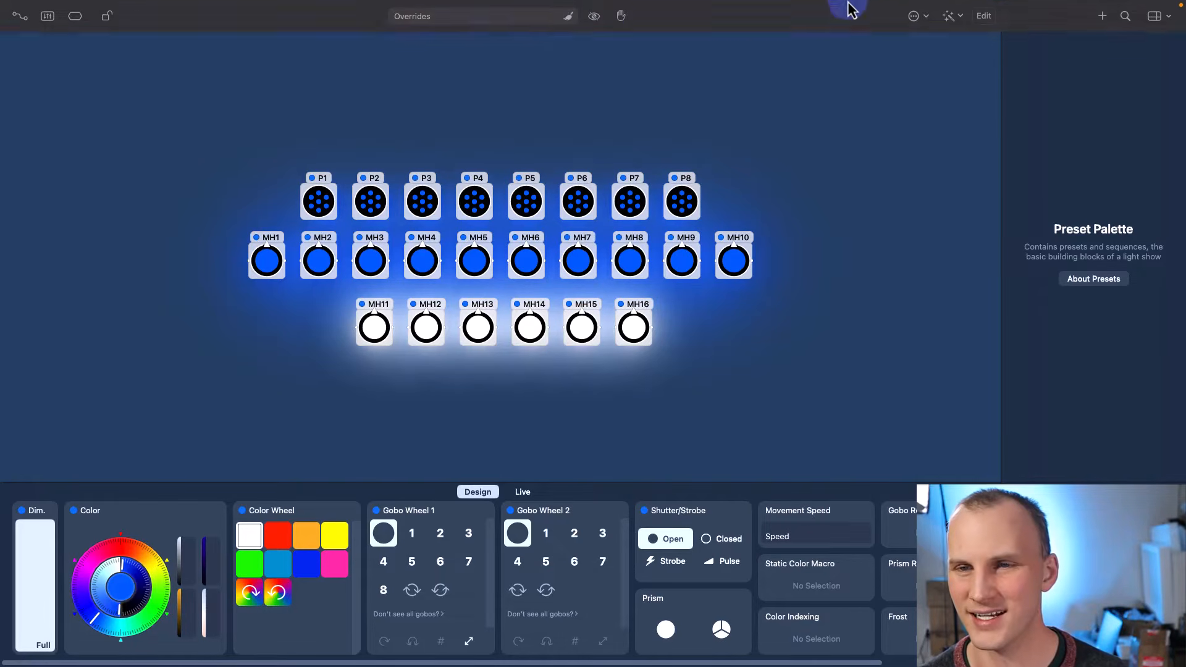
{"action": "left_click", "coordinate": [990, 31]}
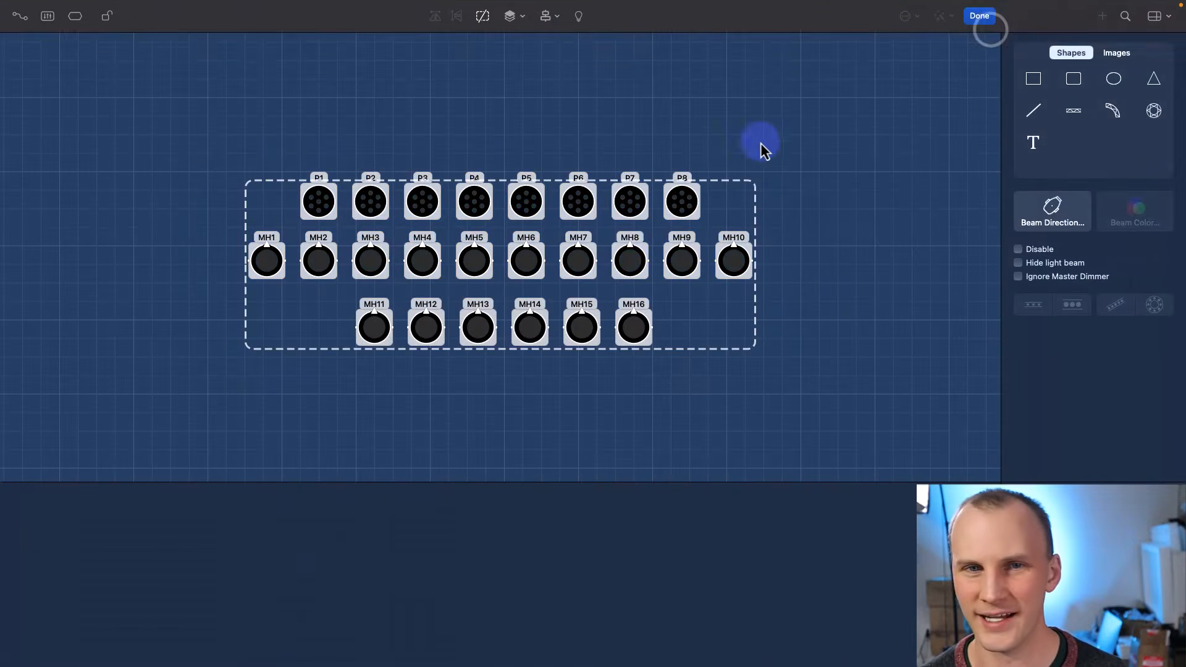
- Ungroup all the fixtures on the stage
{"action": "left_click", "coordinate": [528, 215]}
{"action": "left_click", "coordinate": [526, 212]}
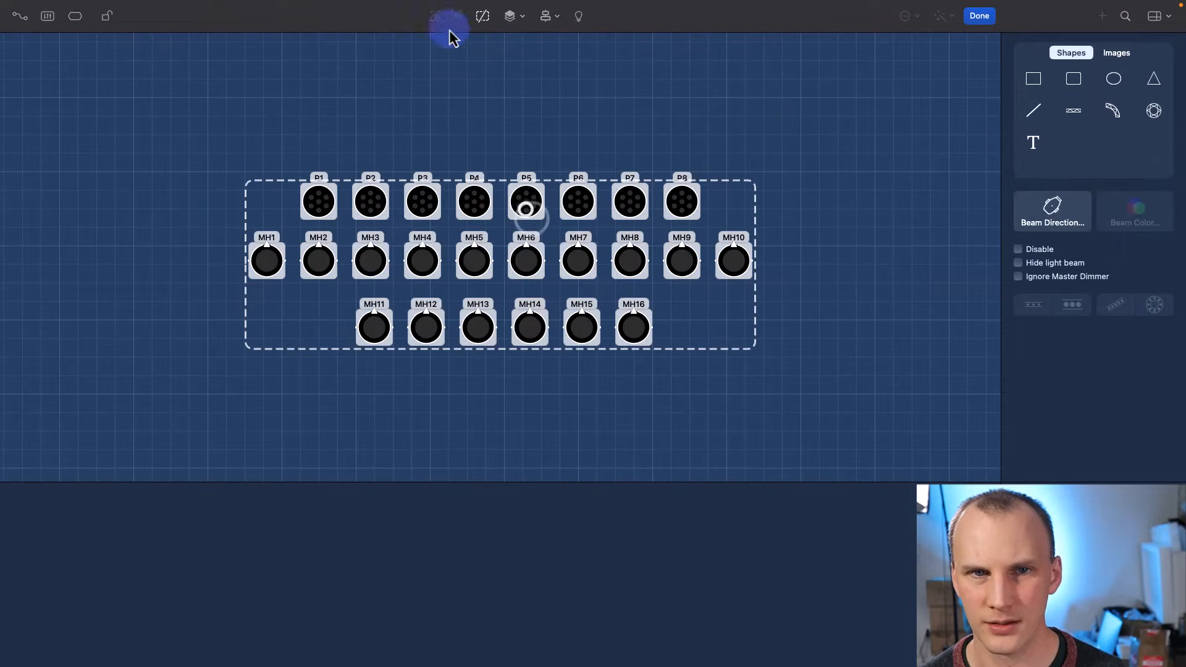
{"action": "left_click", "coordinate": [483, 17]}
{"action": "left_click_drag", "start_coordinate": [271, 142], "coordinate": [684, 212]}
{"action": "left_click", "coordinate": [515, 140]}
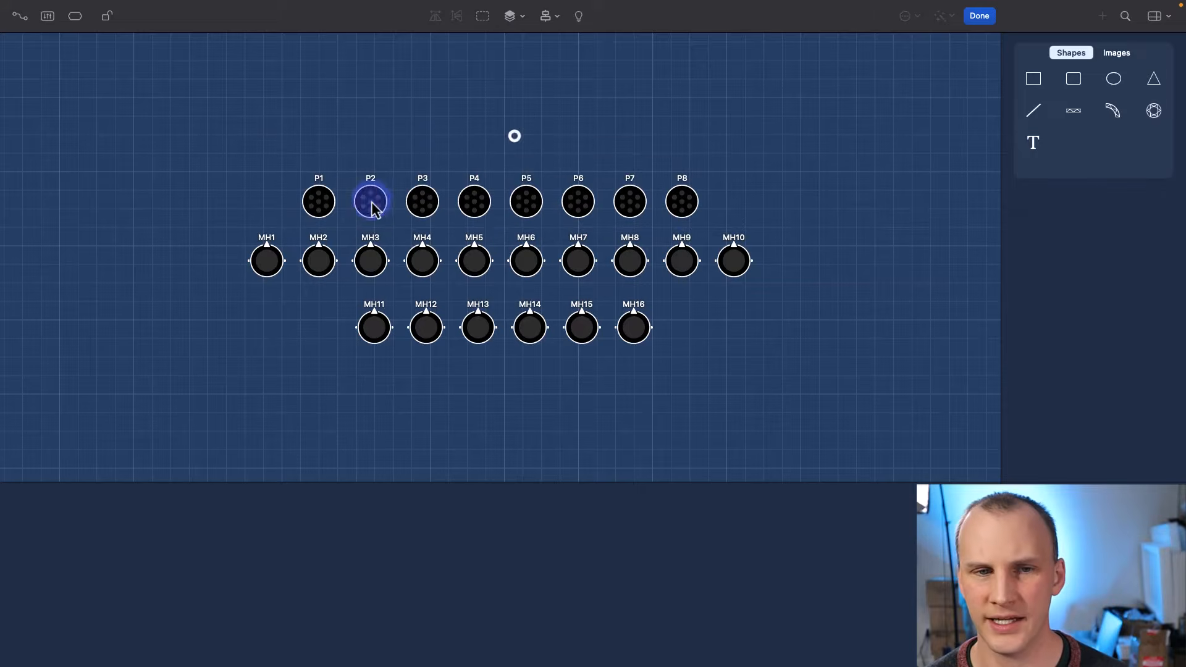
- Group pars P1, P3, P6 and P8 together
{"action": "left_click", "coordinate": [309, 199]}
{"action": "right_click", "coordinate": [426, 198]}
{"action": "left_click", "coordinate": [298, 198]}
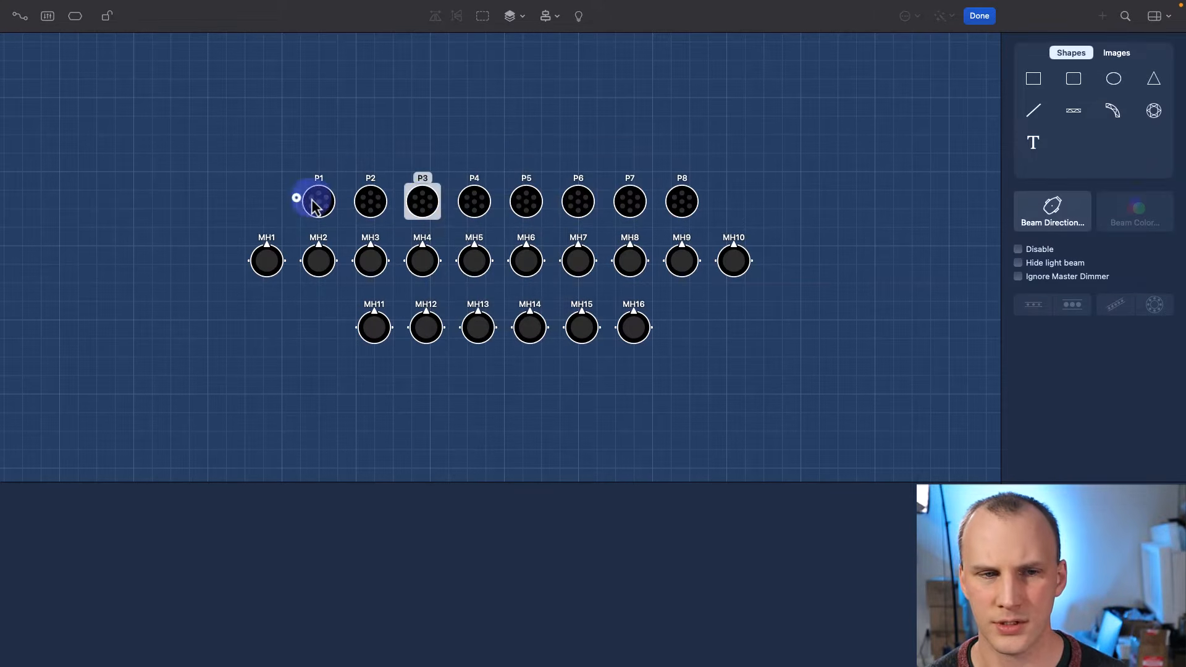
{"action": "left_click", "coordinate": [321, 199]}
{"action": "left_click", "coordinate": [430, 203], "text": "super"}
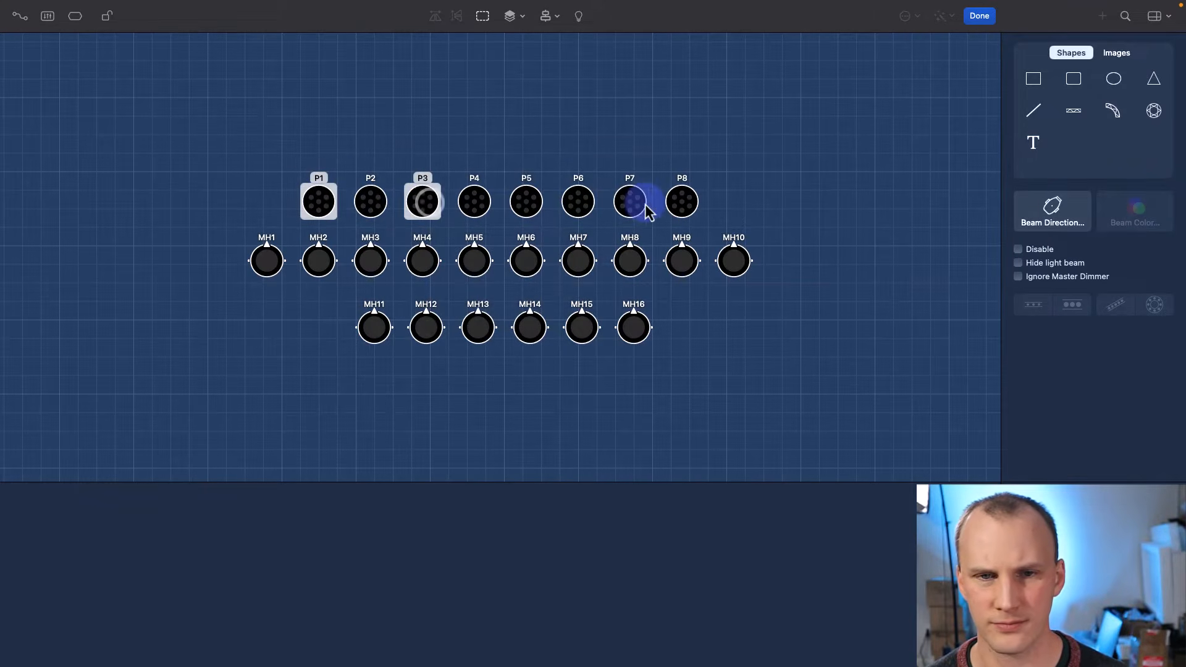
{"action": "left_click", "coordinate": [682, 202], "text": "super"}
{"action": "left_click", "coordinate": [578, 202], "text": "super"}
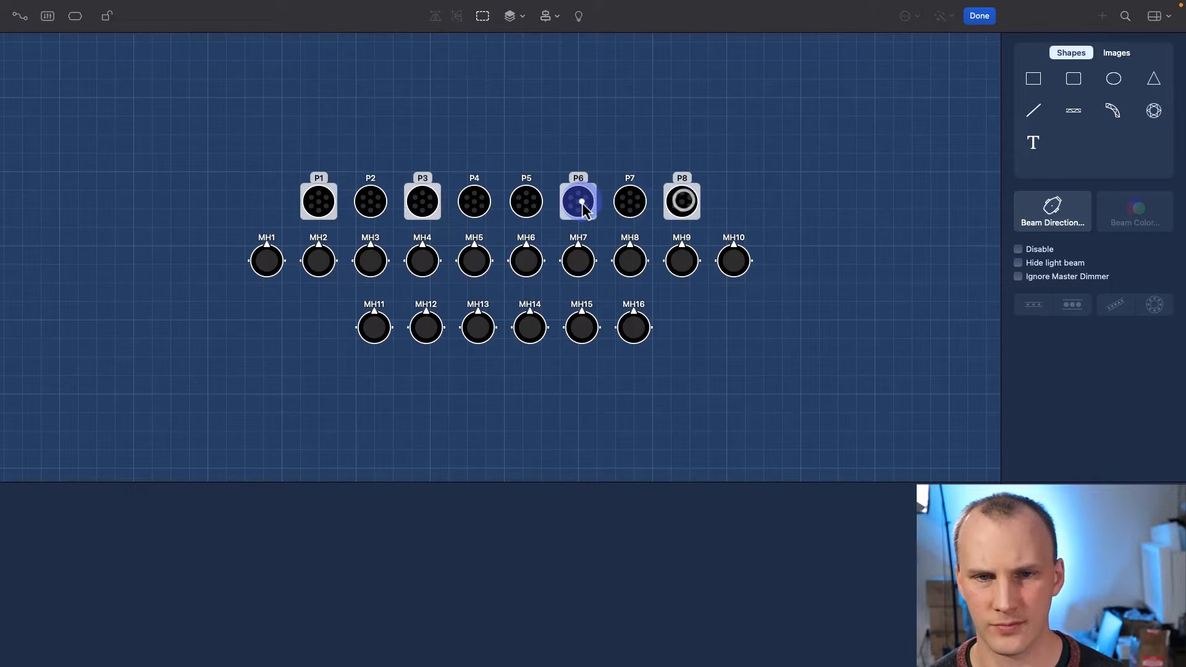
{"action": "left_click", "coordinate": [482, 16]}
- Group pars P2, P4, P5 and P7 together
{"action": "left_click", "coordinate": [387, 205]}
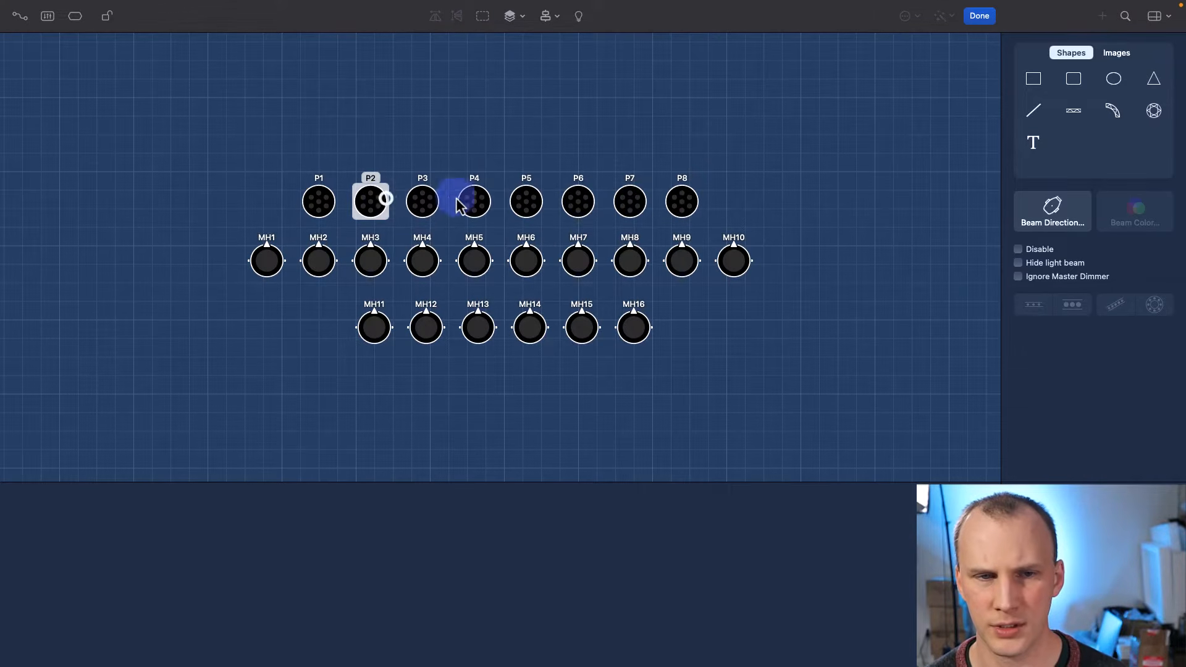
{"action": "left_click", "coordinate": [477, 203], "text": "super"}
{"action": "left_click", "coordinate": [513, 201], "text": "super"}
{"action": "left_click", "coordinate": [641, 207], "text": "super"}
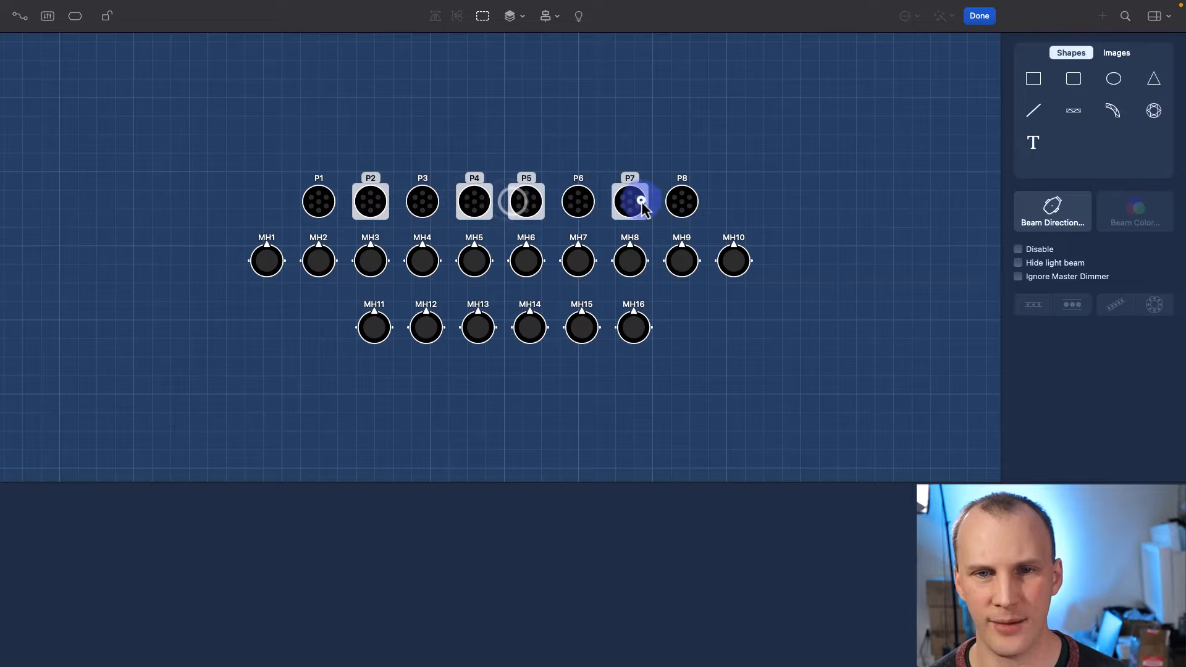
{"action": "left_click", "coordinate": [488, 16]}
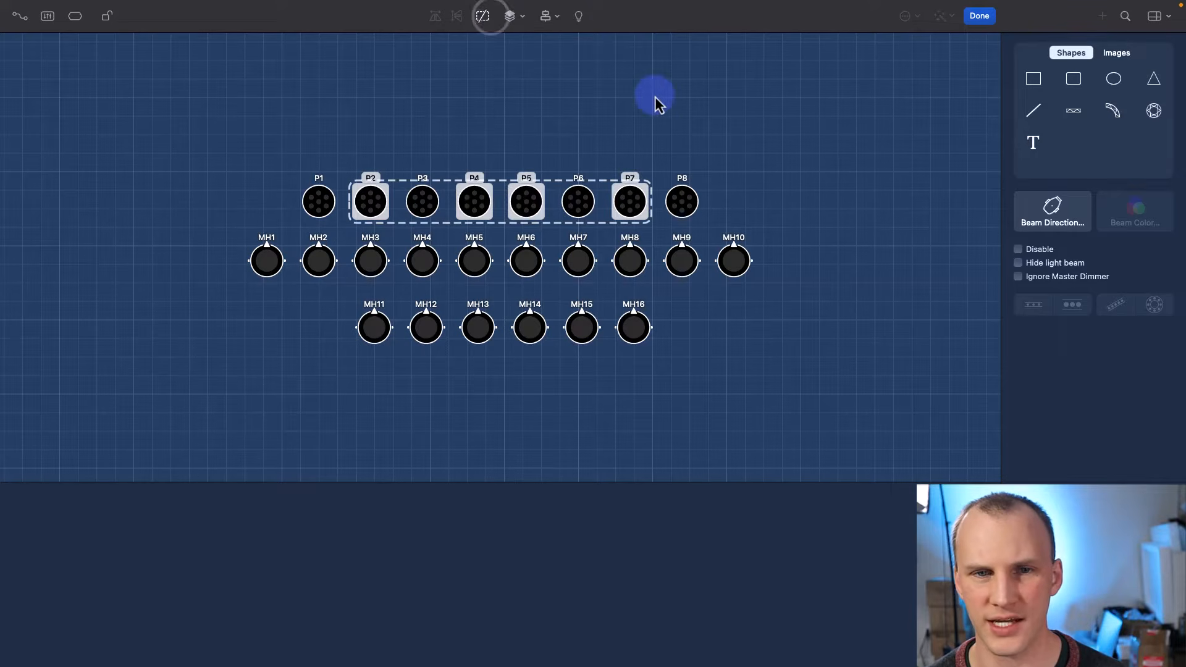
- Group moving heads MH1–MH10, select MH11–MH16, and finish layout editing
{"action": "left_click", "coordinate": [655, 100]}
{"action": "left_click_drag", "start_coordinate": [220, 230], "coordinate": [292, 263]}
{"action": "left_click_drag", "start_coordinate": [402, 303], "coordinate": [769, 298]}
{"action": "left_click", "coordinate": [503, 31]}
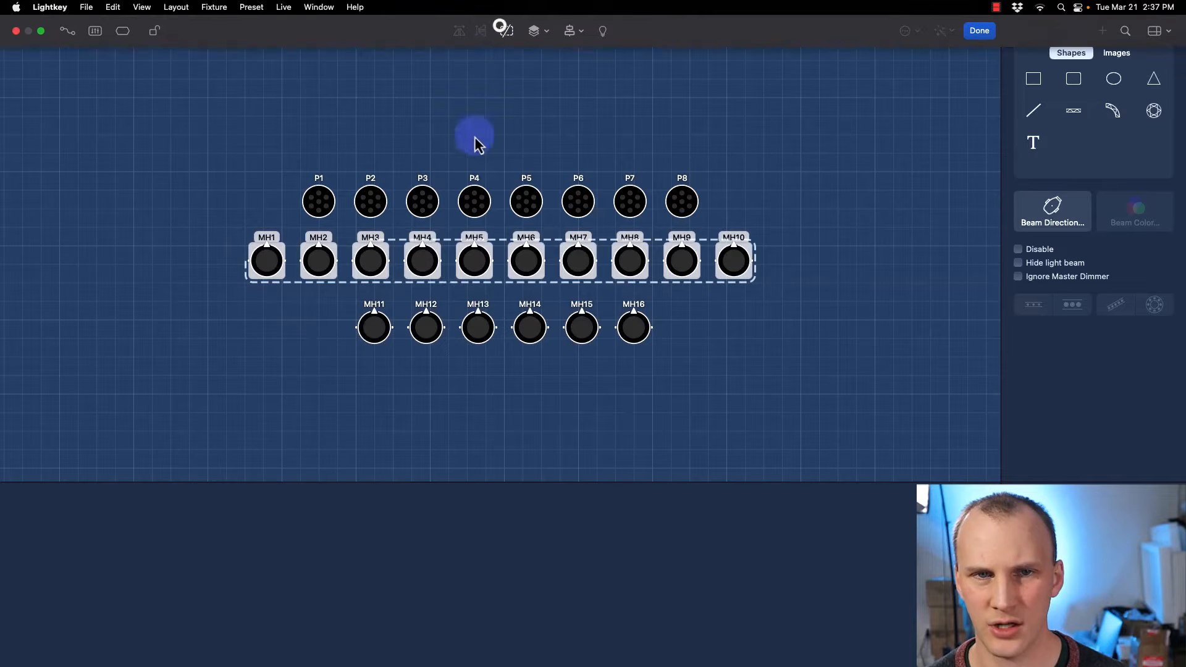
{"action": "left_click_drag", "start_coordinate": [335, 303], "coordinate": [654, 359]}
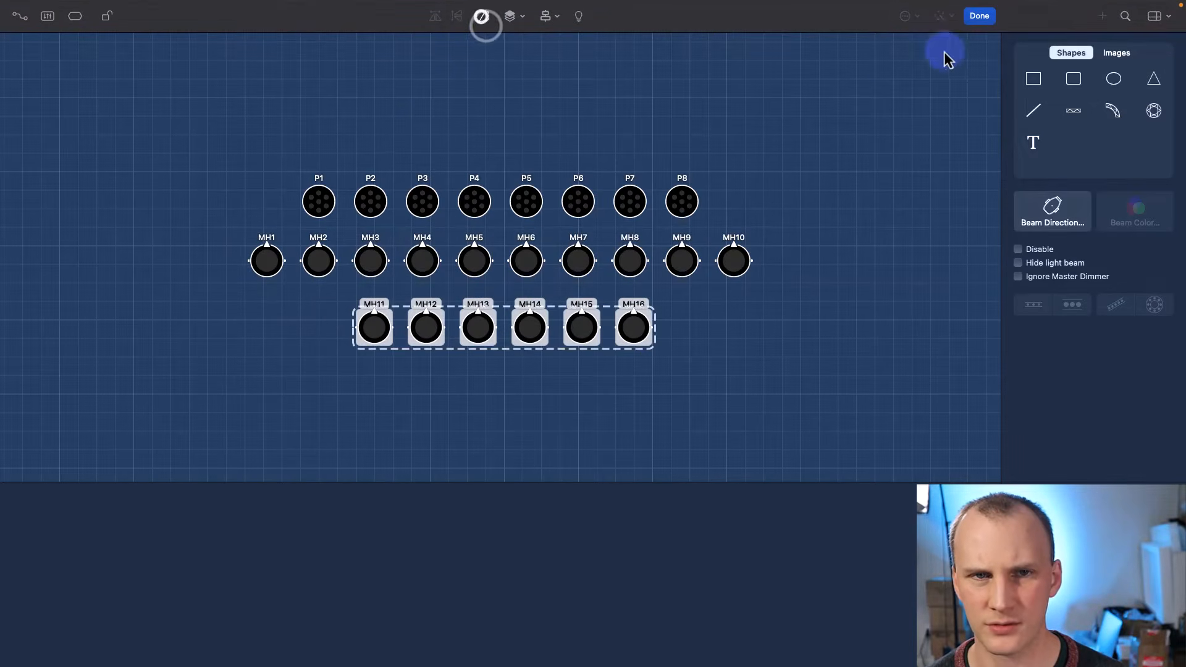
{"action": "left_click", "coordinate": [980, 16]}
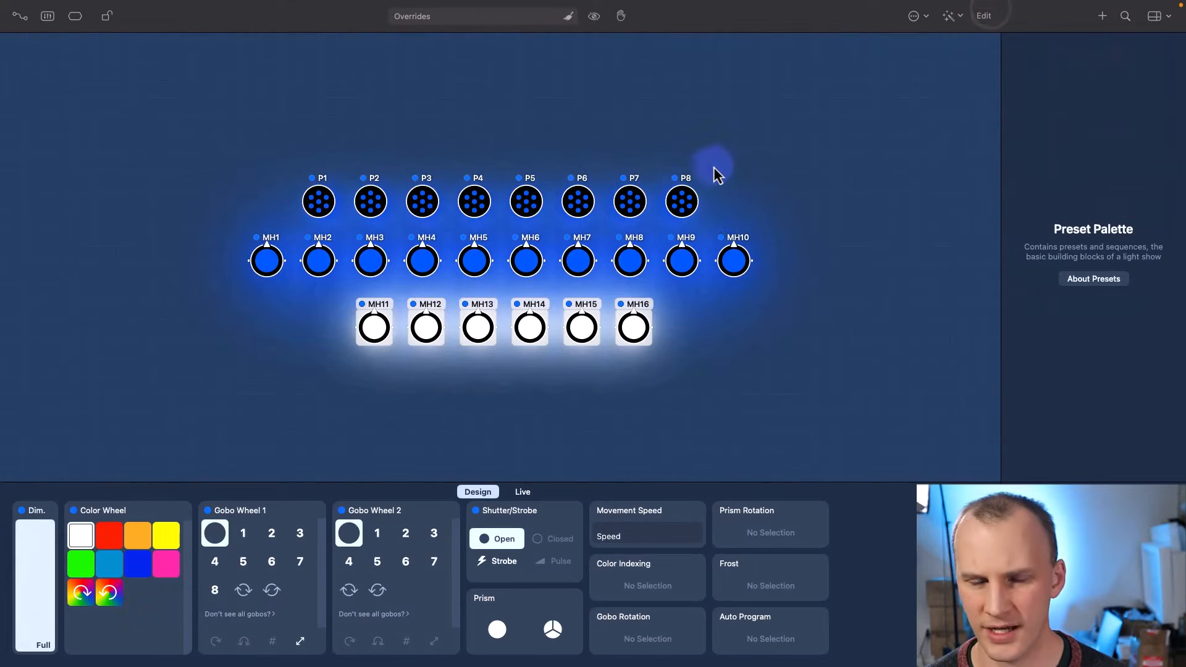
- Make the P1–P8 pars orange at about 17% intensity
{"action": "left_click", "coordinate": [747, 164]}
{"action": "left_click_drag", "start_coordinate": [752, 215], "coordinate": [264, 179]}
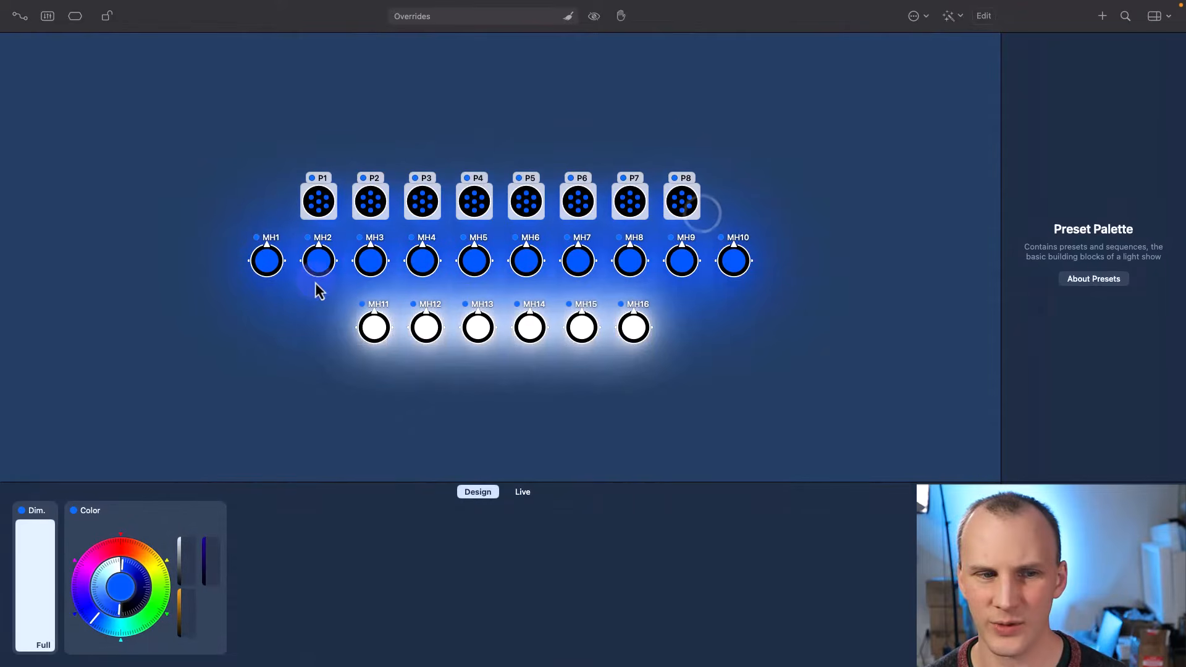
{"action": "left_click_drag", "start_coordinate": [132, 552], "coordinate": [148, 554]}
{"action": "left_click_drag", "start_coordinate": [28, 556], "coordinate": [18, 642]}
{"action": "left_click", "coordinate": [3, 395]}
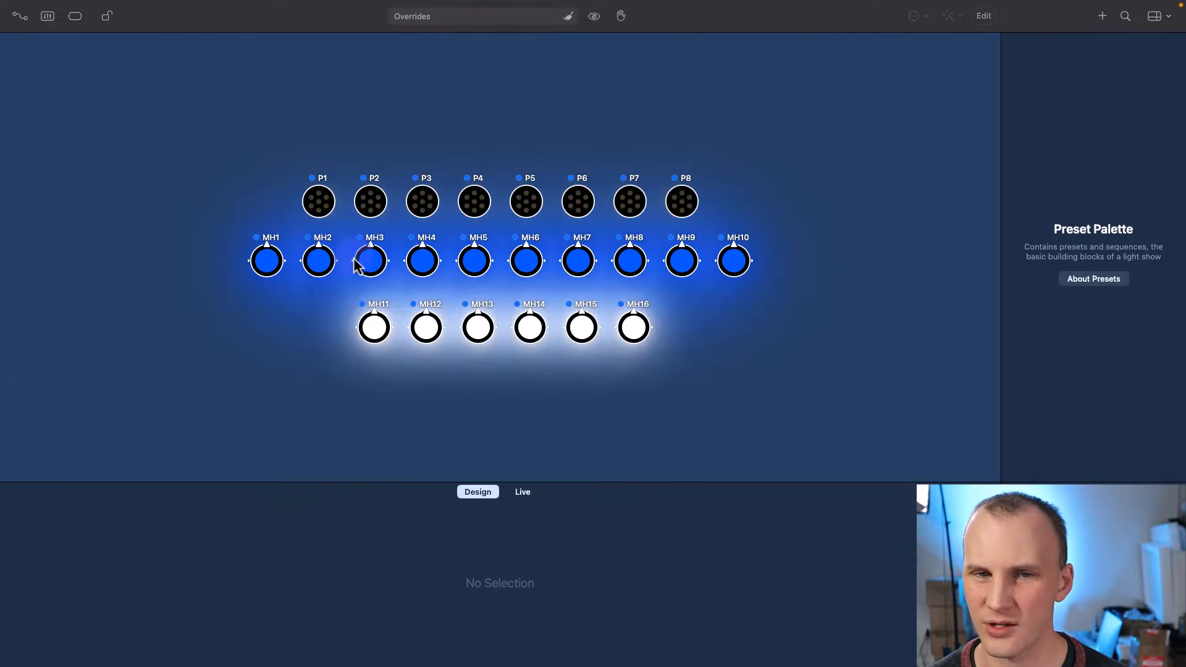
{"action": "left_click_drag", "start_coordinate": [245, 145], "coordinate": [602, 199]}
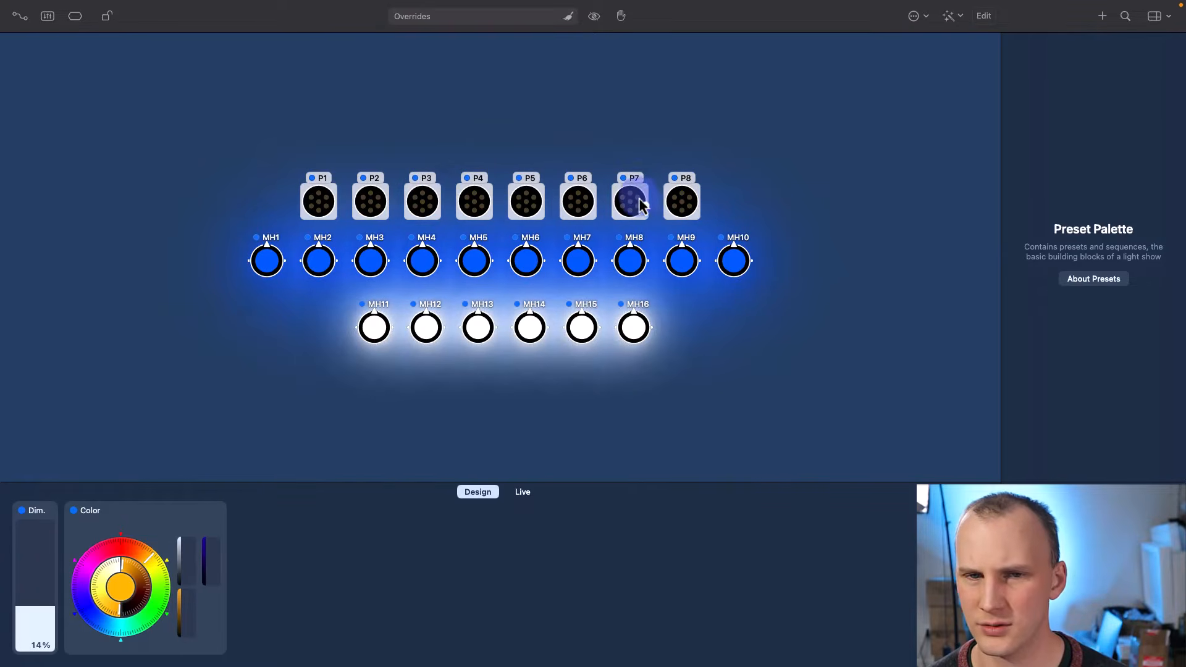
{"action": "left_click", "coordinate": [648, 150]}
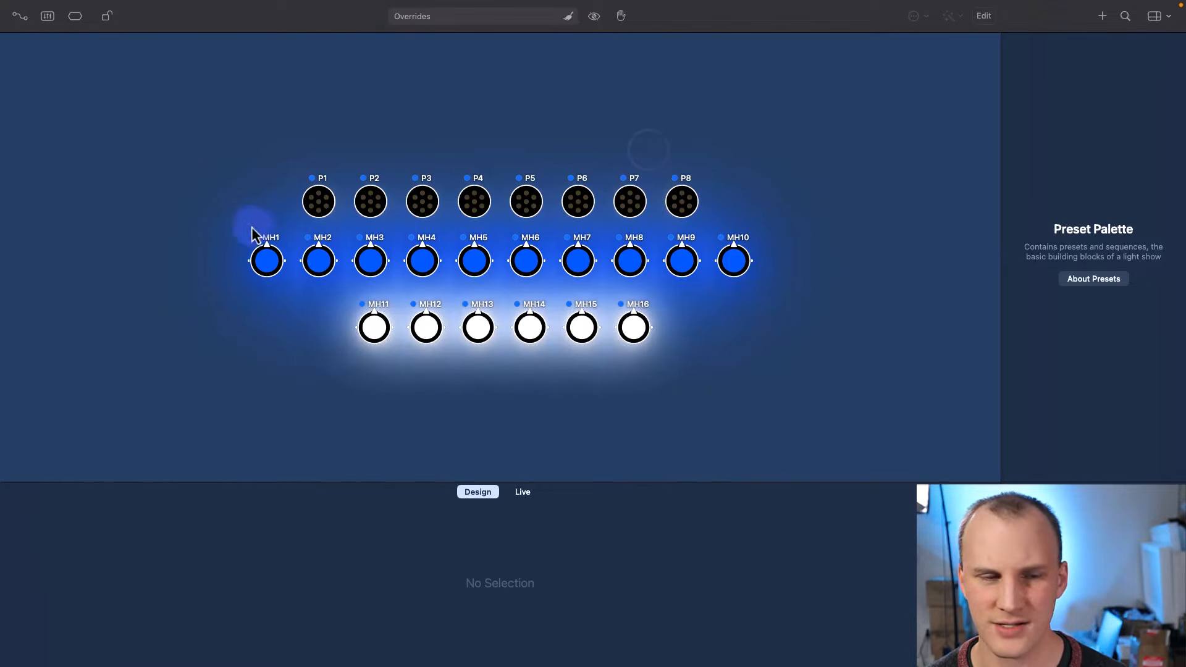
{"action": "left_click", "coordinate": [210, 208]}
{"action": "left_click", "coordinate": [218, 221]}
- Aim moving heads MH1–MH10 to −169.4° pan and +69.4° tilt
{"action": "left_click", "coordinate": [270, 269]}
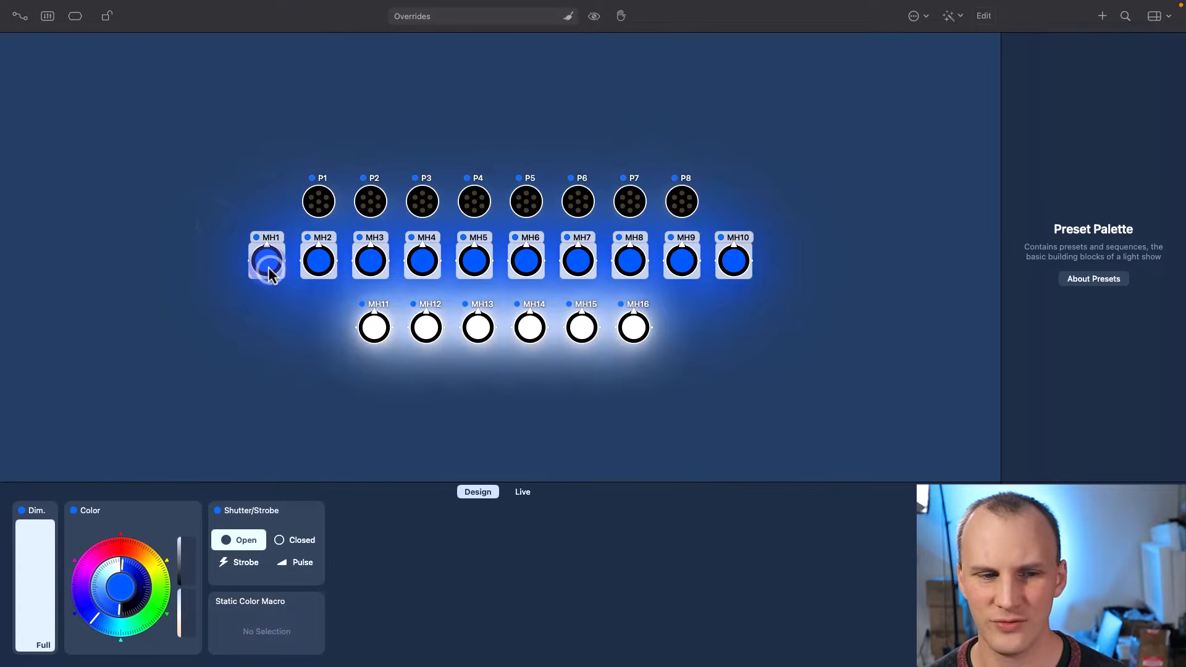
{"action": "key", "text": "p"}
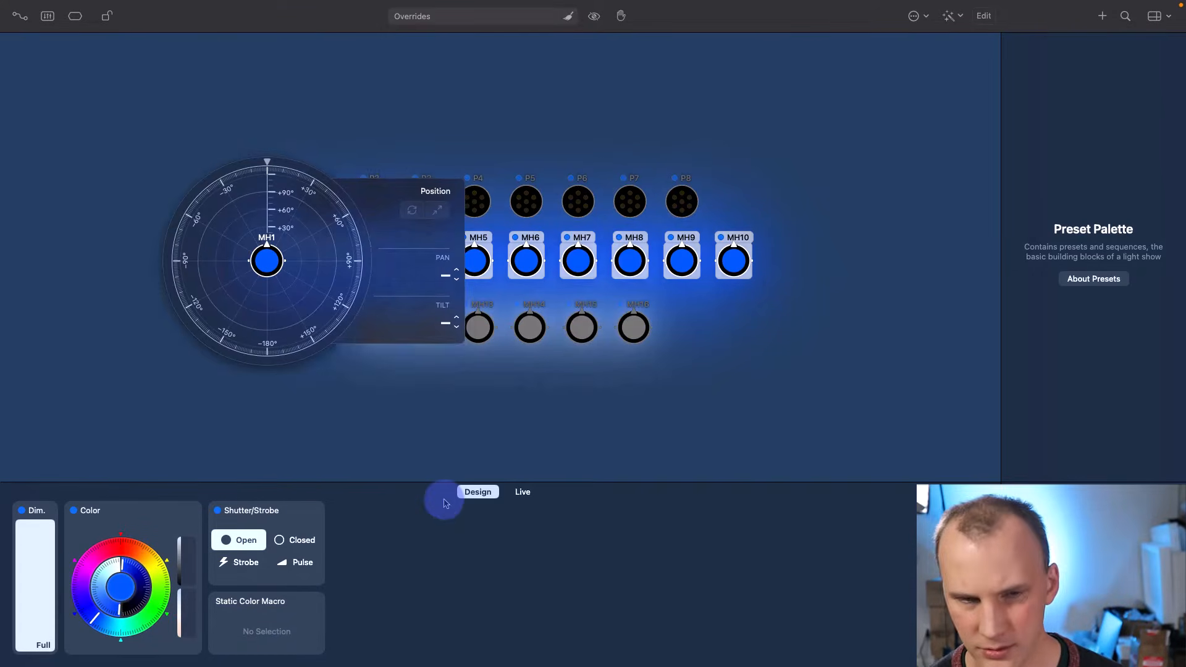
{"action": "mouse_move", "coordinate": [276, 291]}
{"action": "left_mouse_down"}
{"action": "mouse_move", "coordinate": [272, 323]}
{"action": "mouse_move", "coordinate": [258, 323]}
{"action": "mouse_move", "coordinate": [331, 307]}
{"action": "mouse_move", "coordinate": [291, 309]}
{"action": "mouse_move", "coordinate": [288, 296]}
{"action": "left_mouse_up"}
{"action": "left_click", "coordinate": [469, 50]}
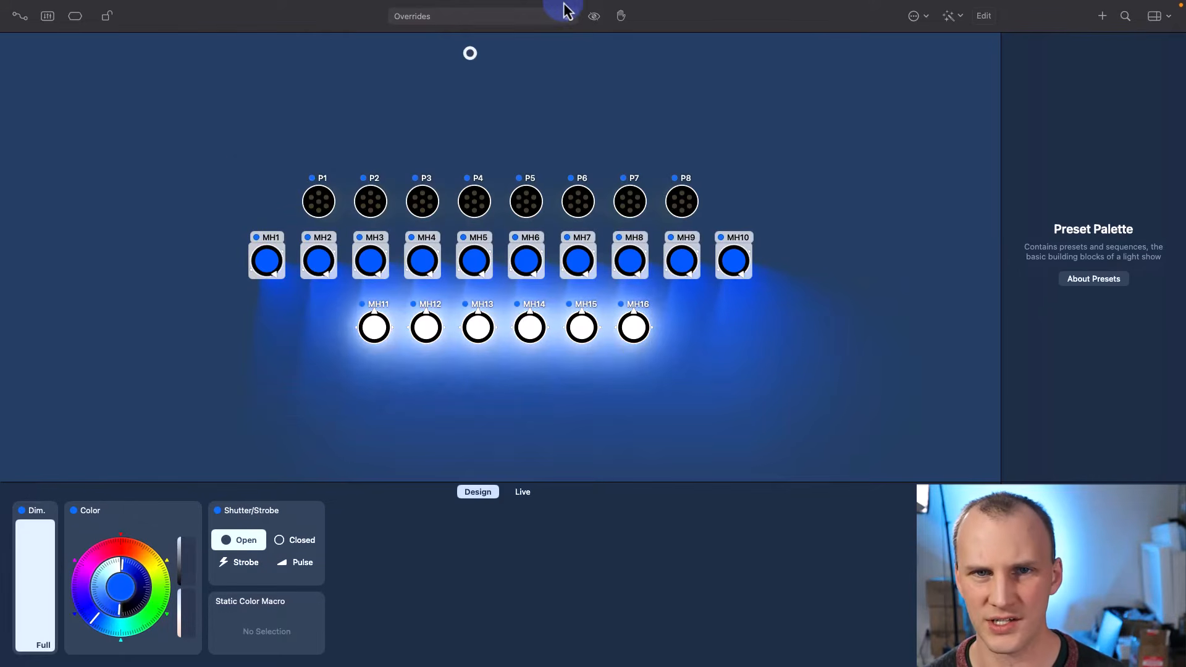
- Clear all overrides, then check that clicking P1 or MH1 selects its whole group, and MH2 alone
{"action": "left_click", "coordinate": [591, 34]}
{"action": "left_click", "coordinate": [690, 121]}
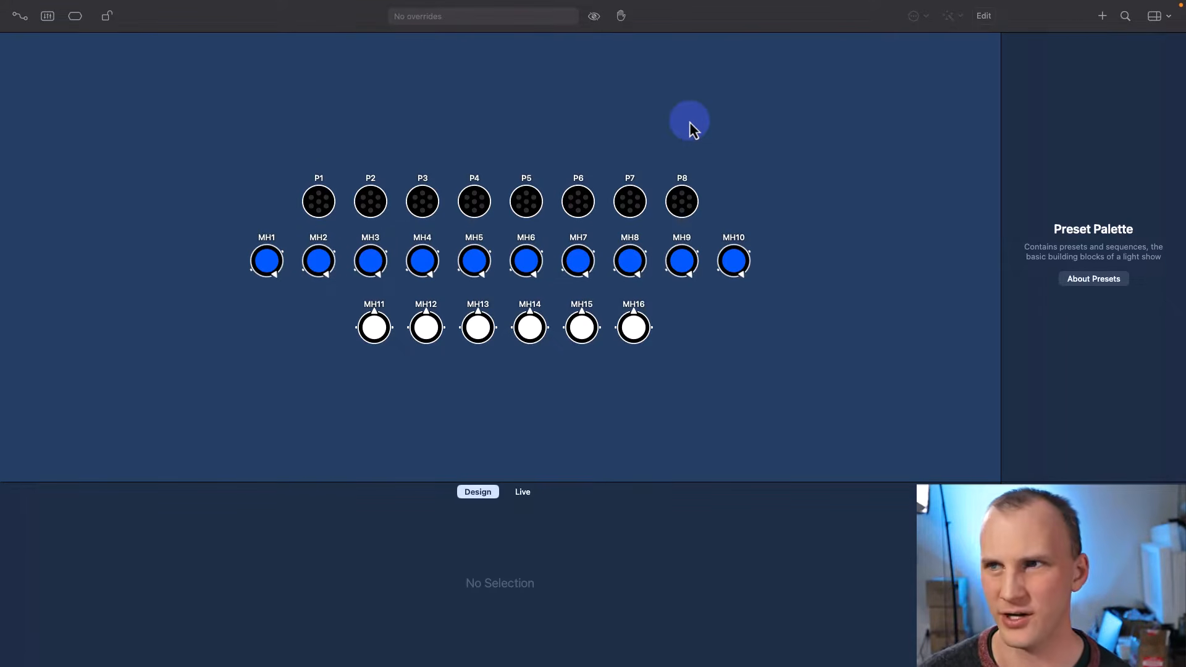
{"action": "left_click", "coordinate": [312, 191]}
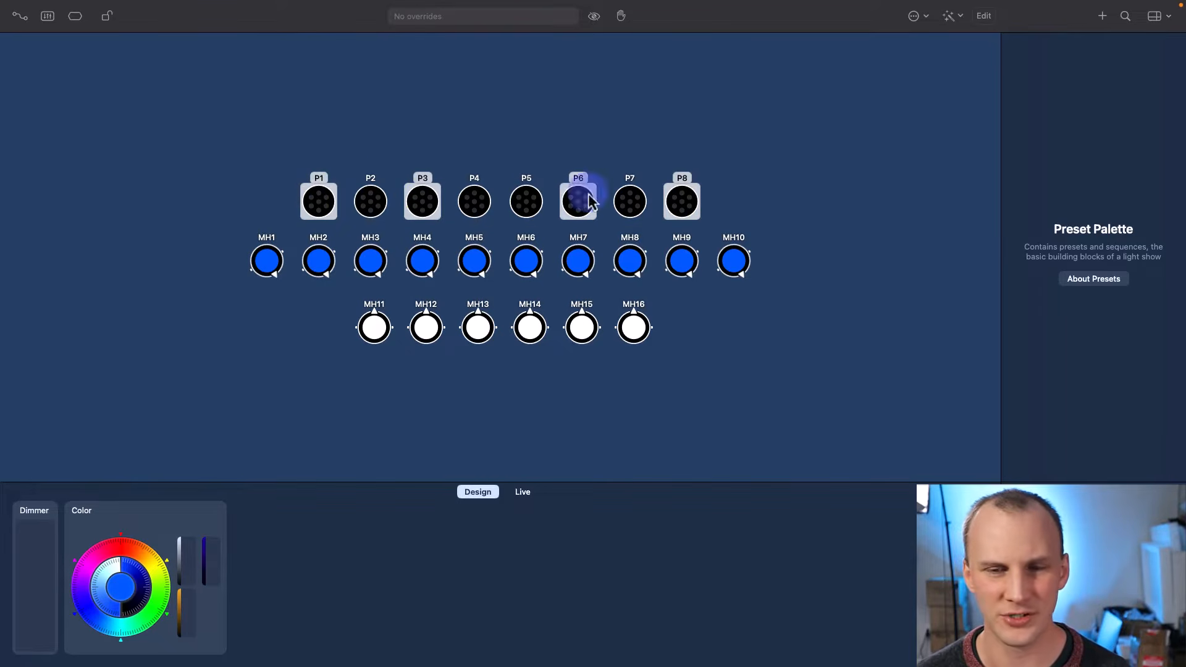
{"action": "left_click", "coordinate": [273, 269]}
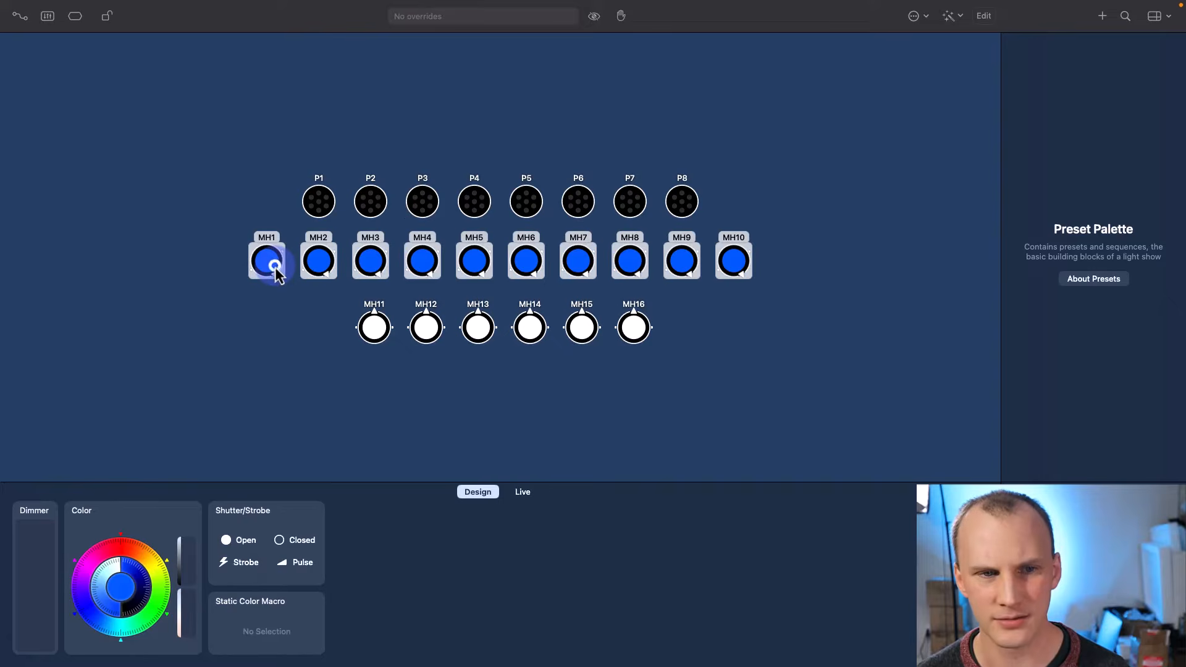
{"action": "left_click", "coordinate": [310, 272]}
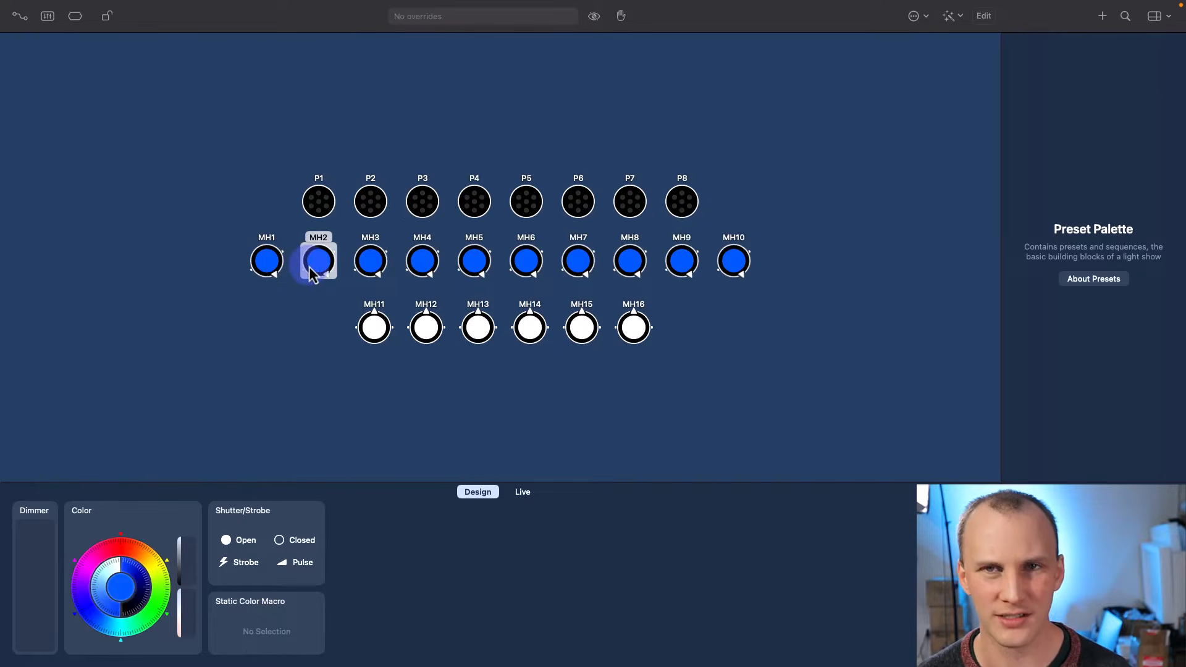
{"action": "left_click", "coordinate": [185, 228]}
{"action": "left_click", "coordinate": [260, 251]}
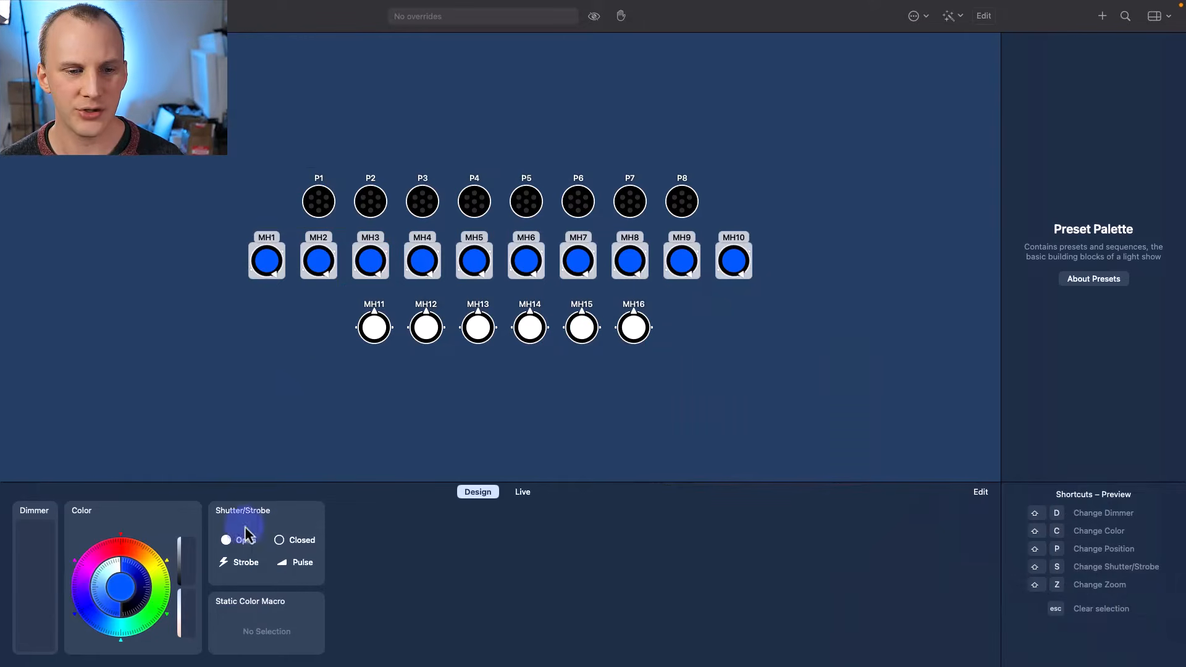
- Raise MH1–MH10 to full dimmer and aim them at pan −180°, tilt about 45°
{"action": "left_click", "coordinate": [982, 493]}
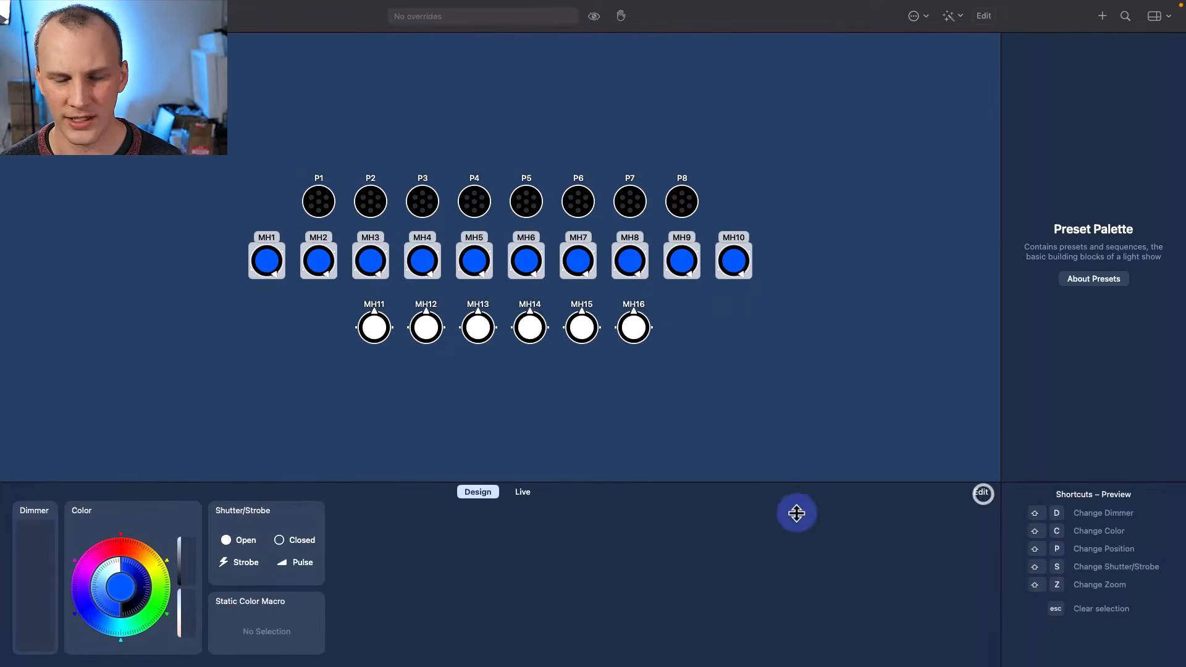
{"action": "left_click", "coordinate": [978, 490]}
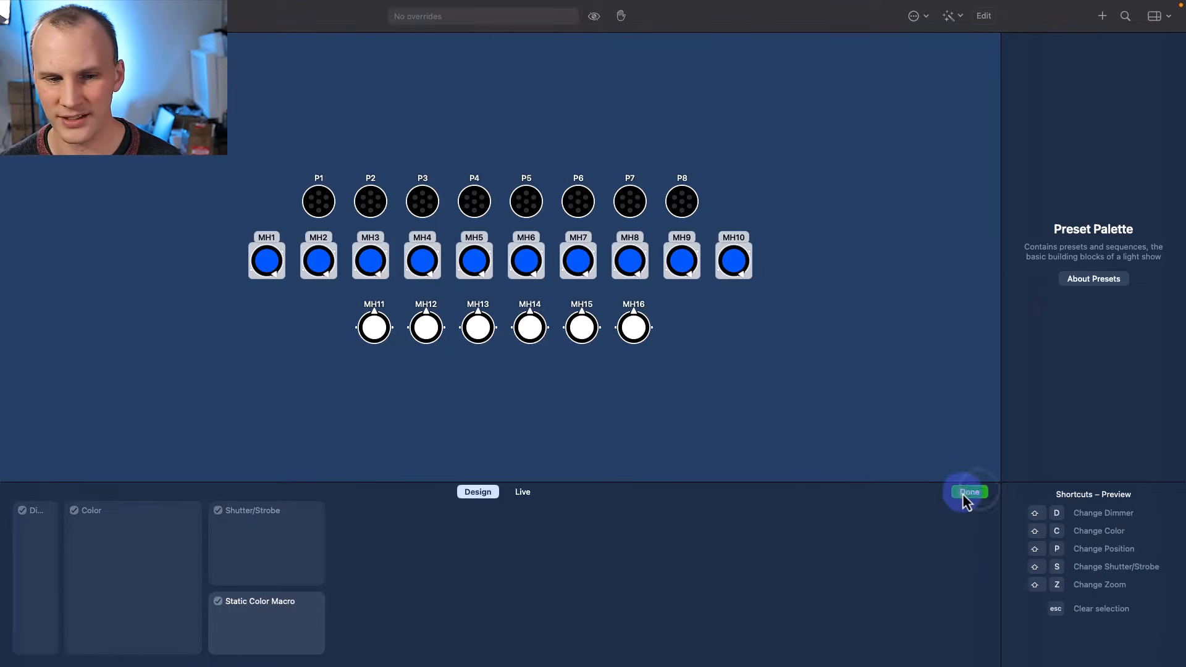
{"action": "left_click", "coordinate": [963, 493]}
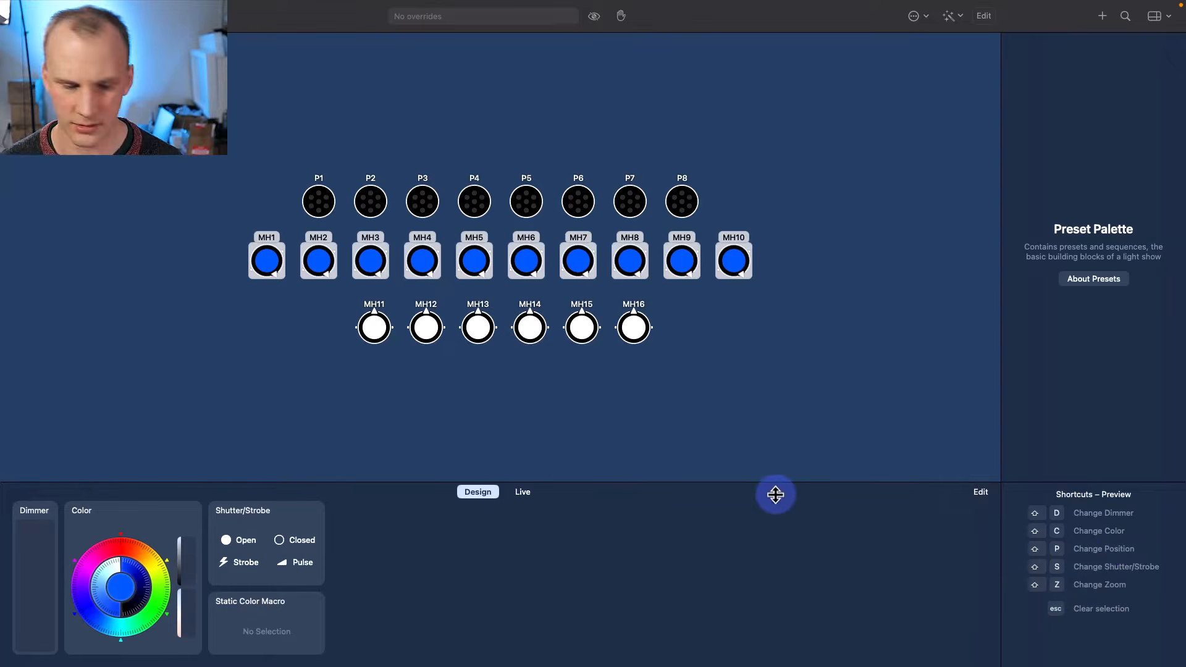
{"action": "key", "text": "shift+p"}
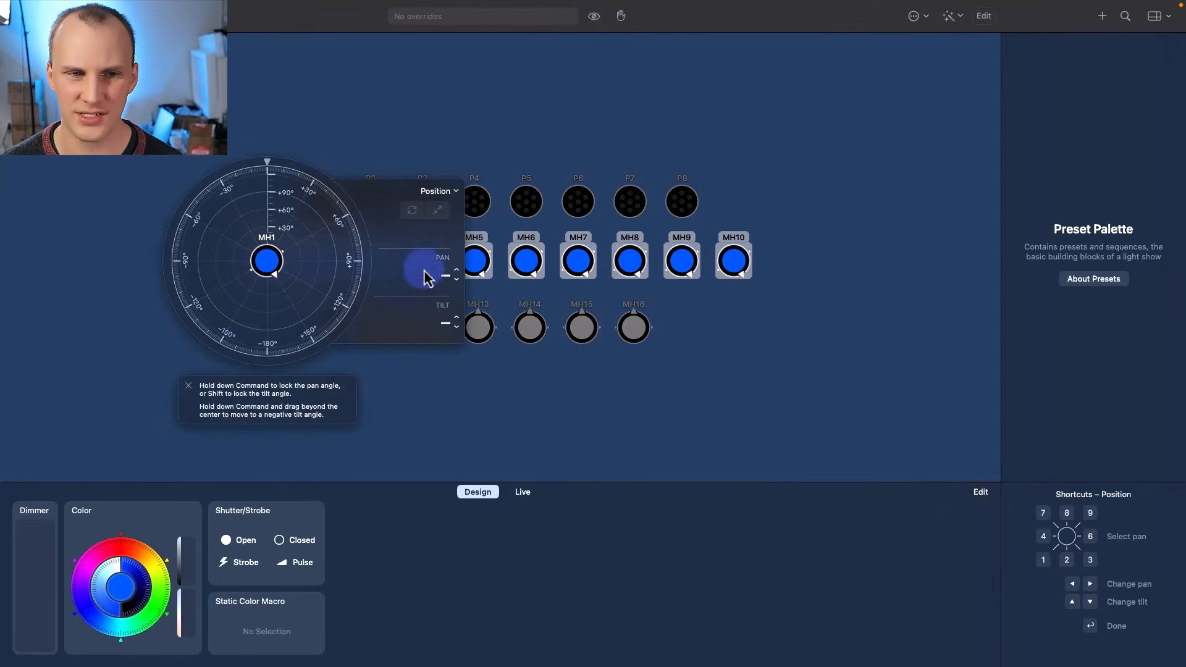
{"action": "left_click_drag", "start_coordinate": [44, 609], "coordinate": [39, 542]}
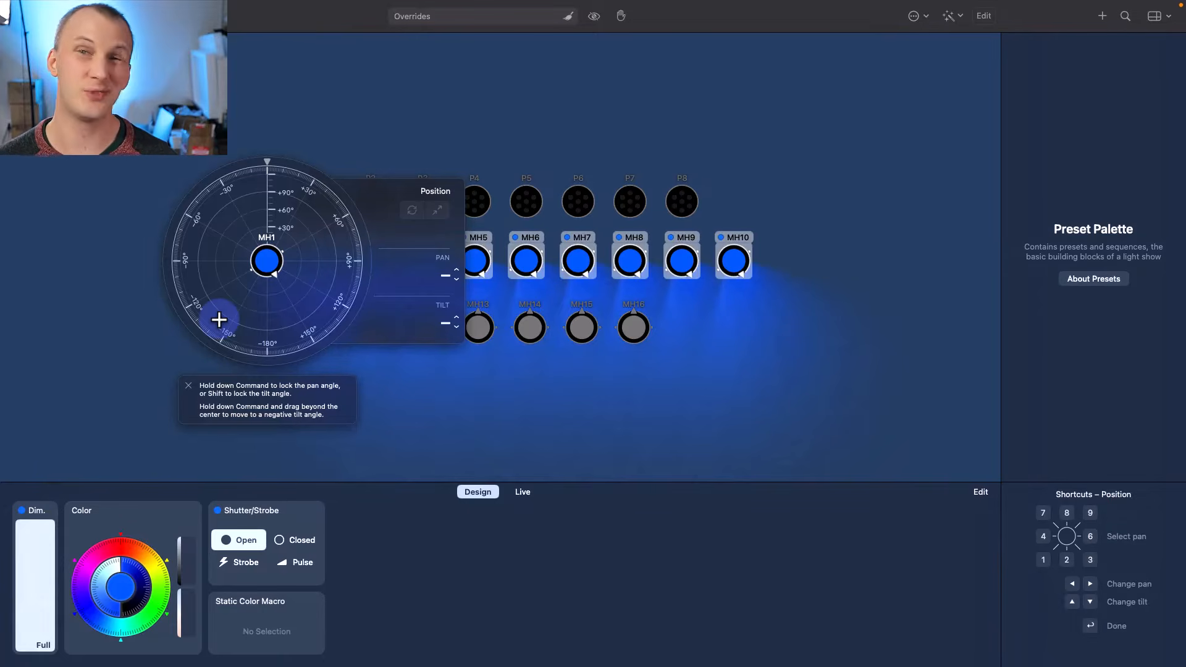
{"action": "left_click_drag", "start_coordinate": [273, 261], "coordinate": [265, 310]}
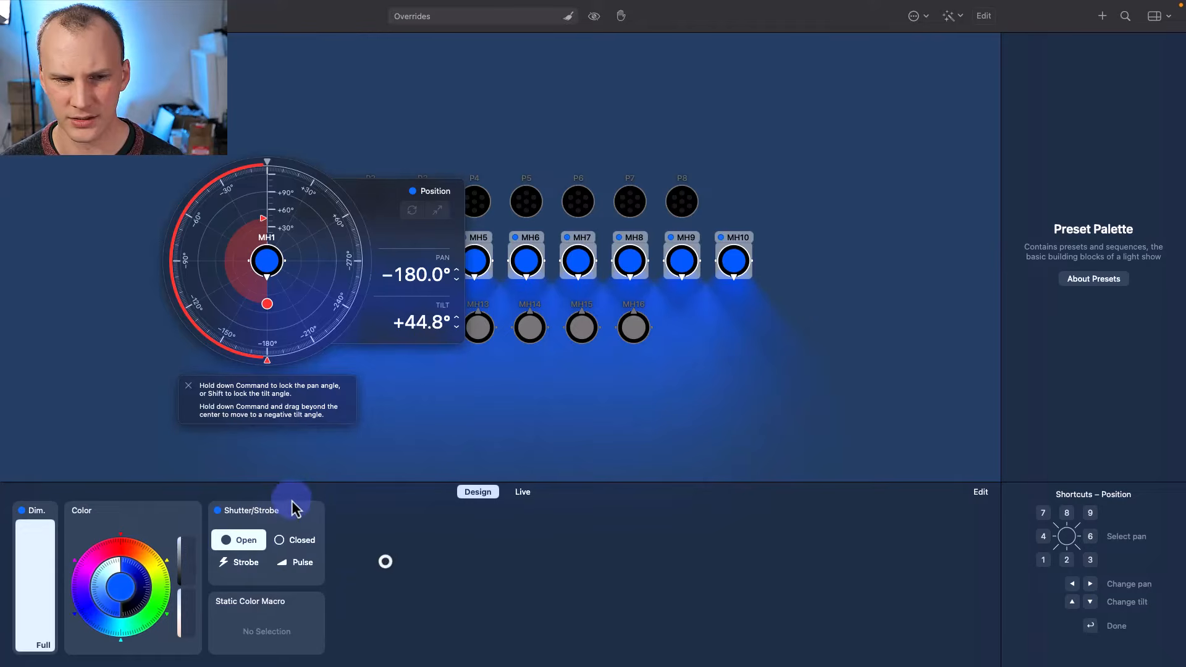
- Set the MH1–MH10 cool white level to −100%
{"action": "left_click", "coordinate": [978, 503]}
{"action": "left_click", "coordinate": [978, 502]}
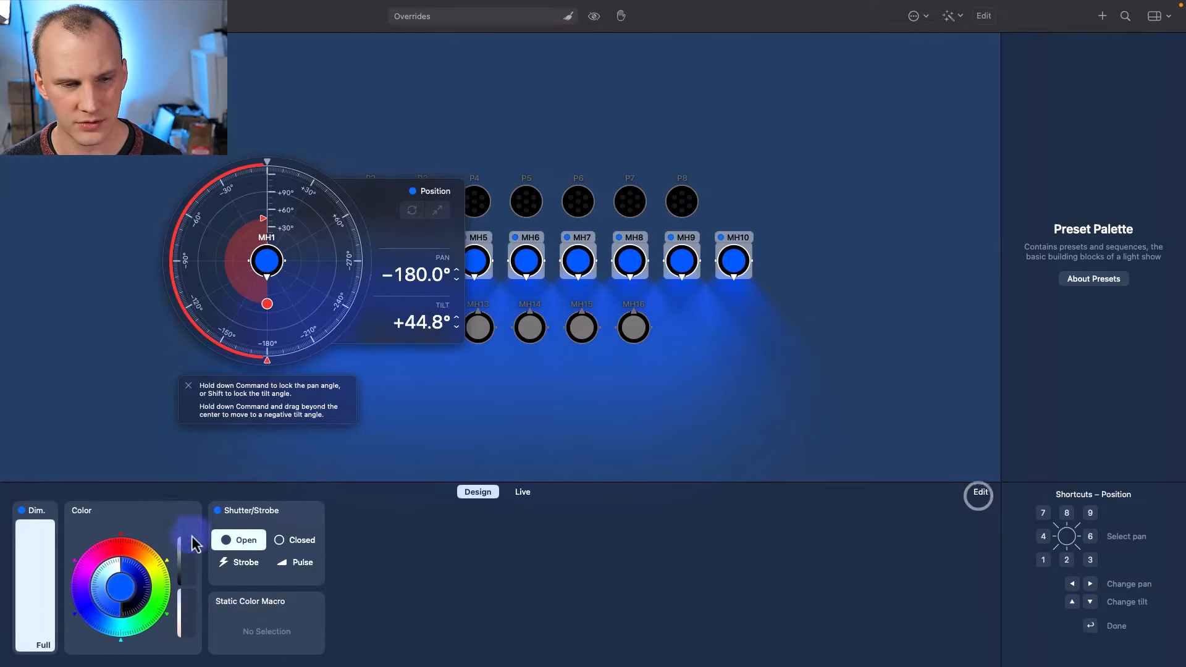
{"action": "left_click", "coordinate": [180, 522]}
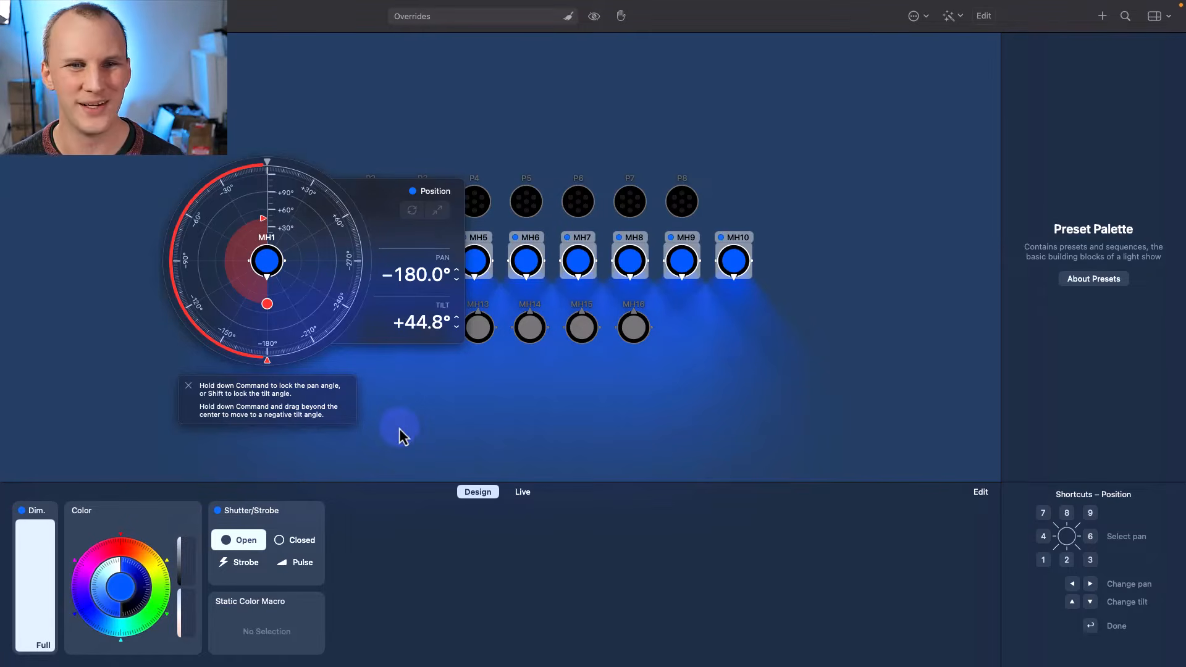
{"action": "left_click", "coordinate": [193, 579]}
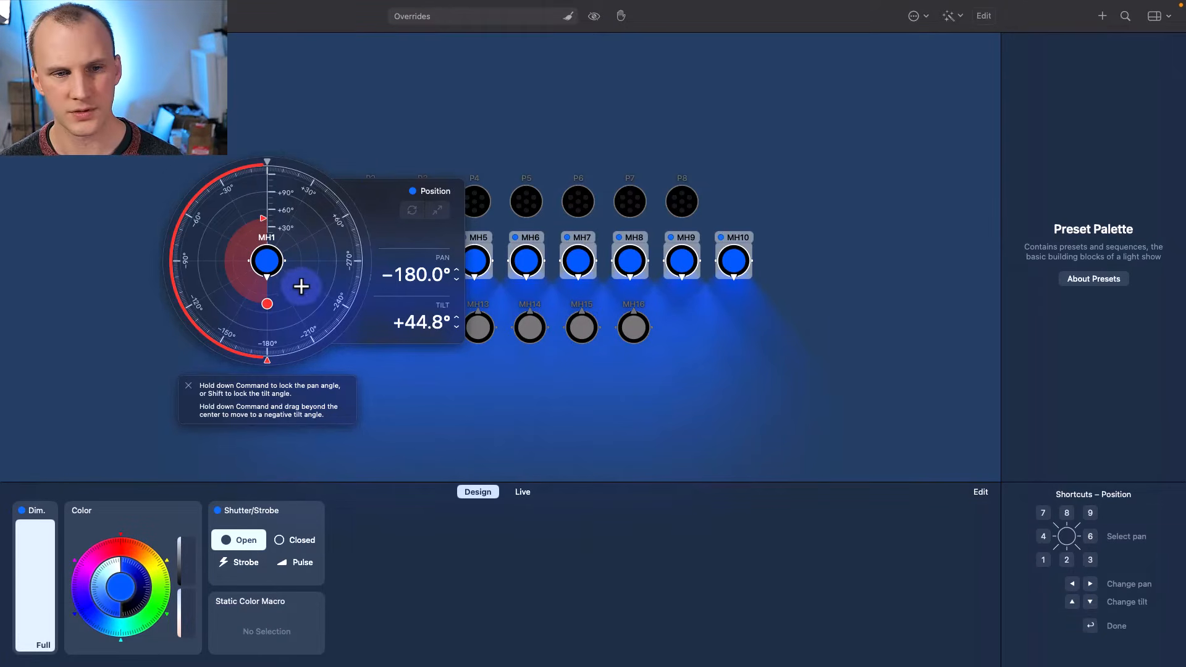
{"action": "left_click", "coordinate": [706, 562]}
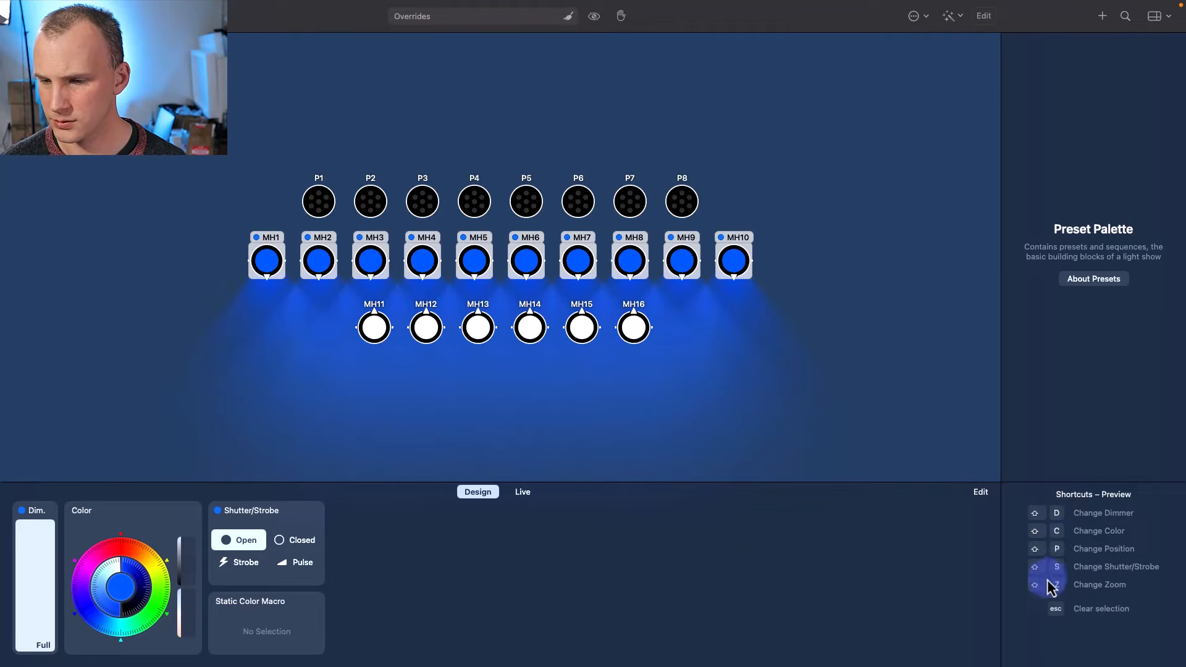
- Narrow the MH1–MH10 beam zoom to 11°
{"action": "key", "text": "shift+z"}
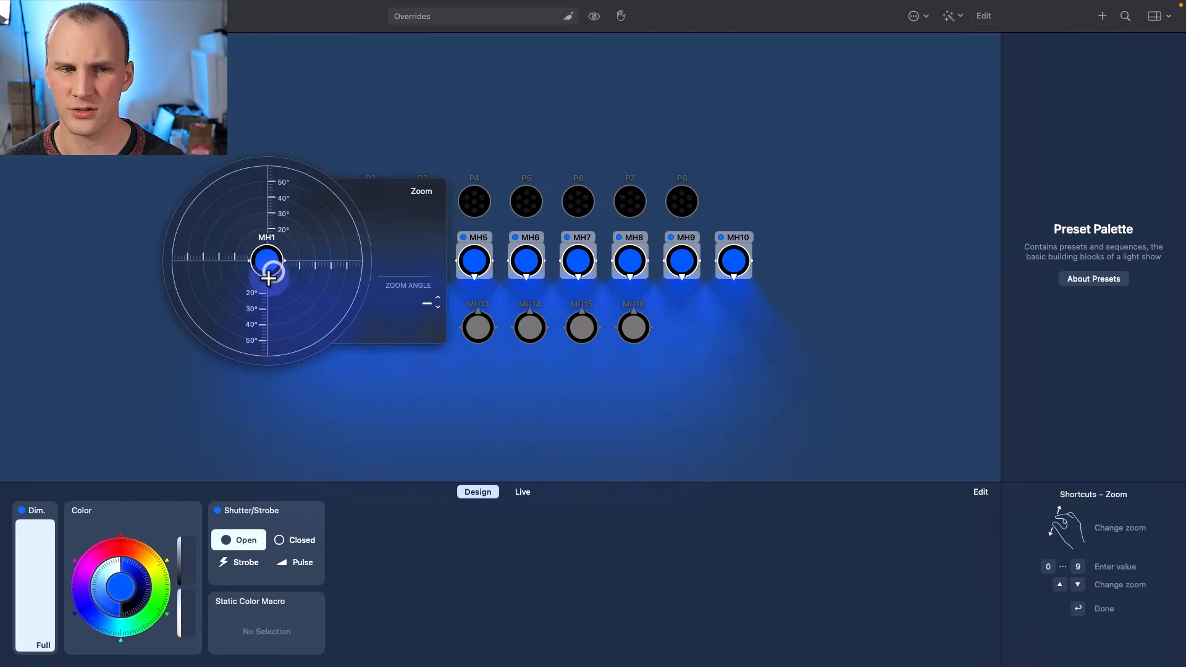
{"action": "mouse_move", "coordinate": [268, 266]}
{"action": "left_mouse_down"}
{"action": "mouse_move", "coordinate": [267, 308]}
{"action": "mouse_move", "coordinate": [256, 239]}
{"action": "mouse_move", "coordinate": [249, 255]}
{"action": "left_mouse_up"}
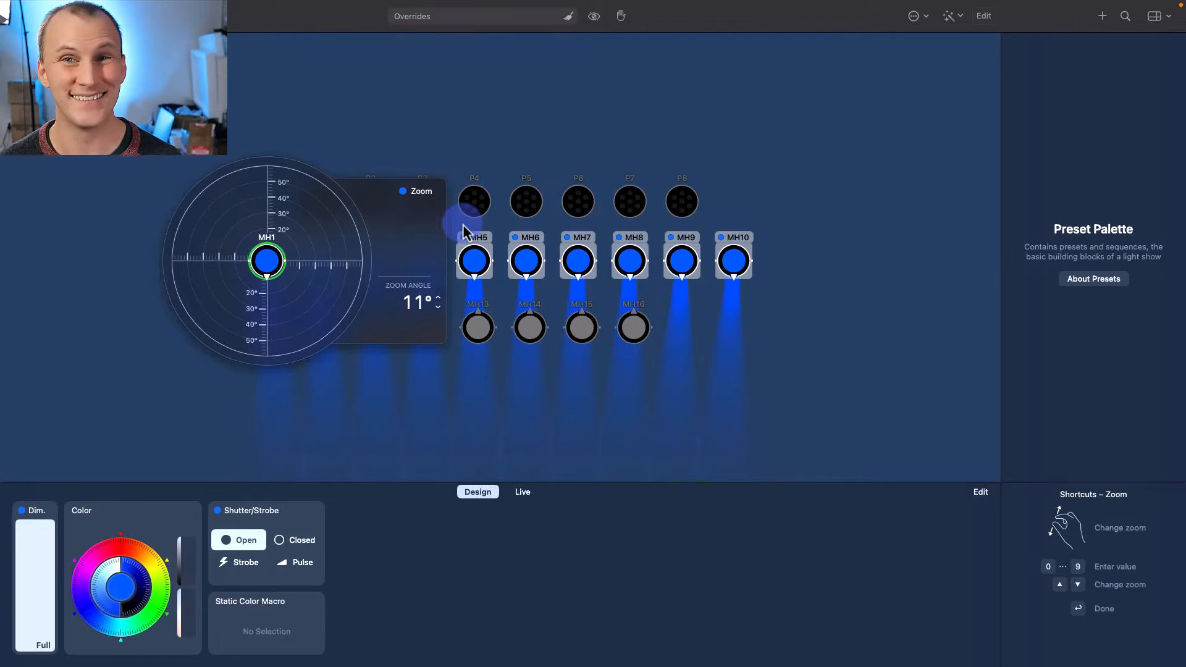
{"action": "left_click", "coordinate": [795, 185]}
{"action": "left_click", "coordinate": [743, 373]}
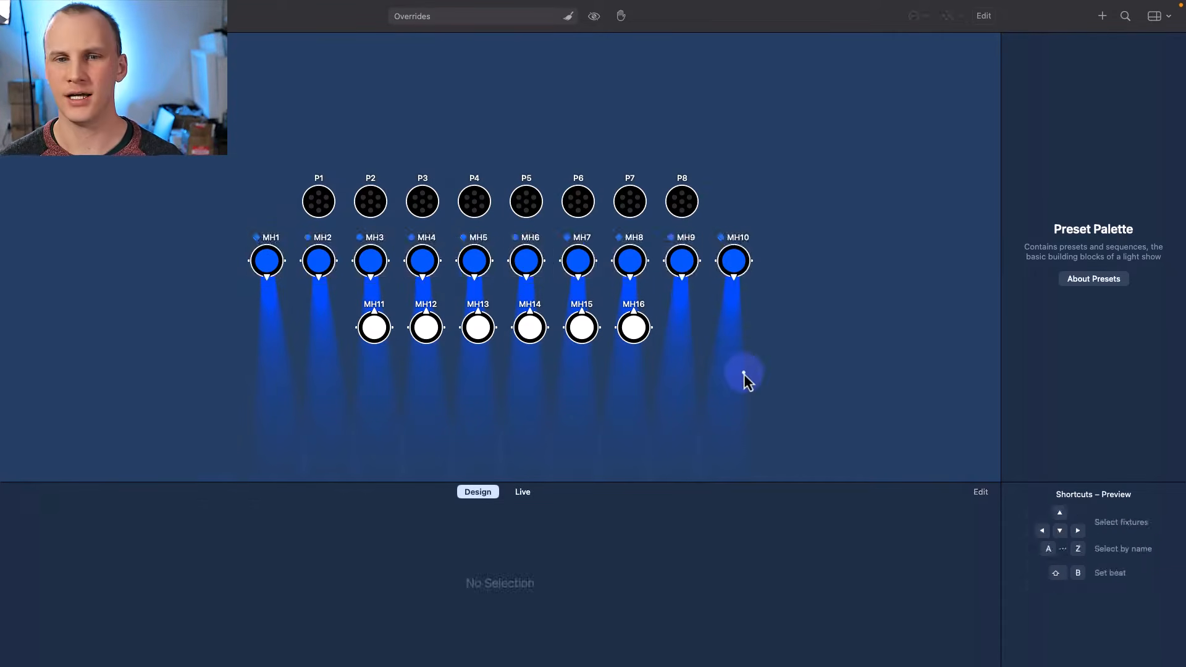
- Bring MH11–MH16 to full with open shutters and tilt them up about 64°
{"action": "left_click_drag", "start_coordinate": [744, 373], "coordinate": [373, 326]}
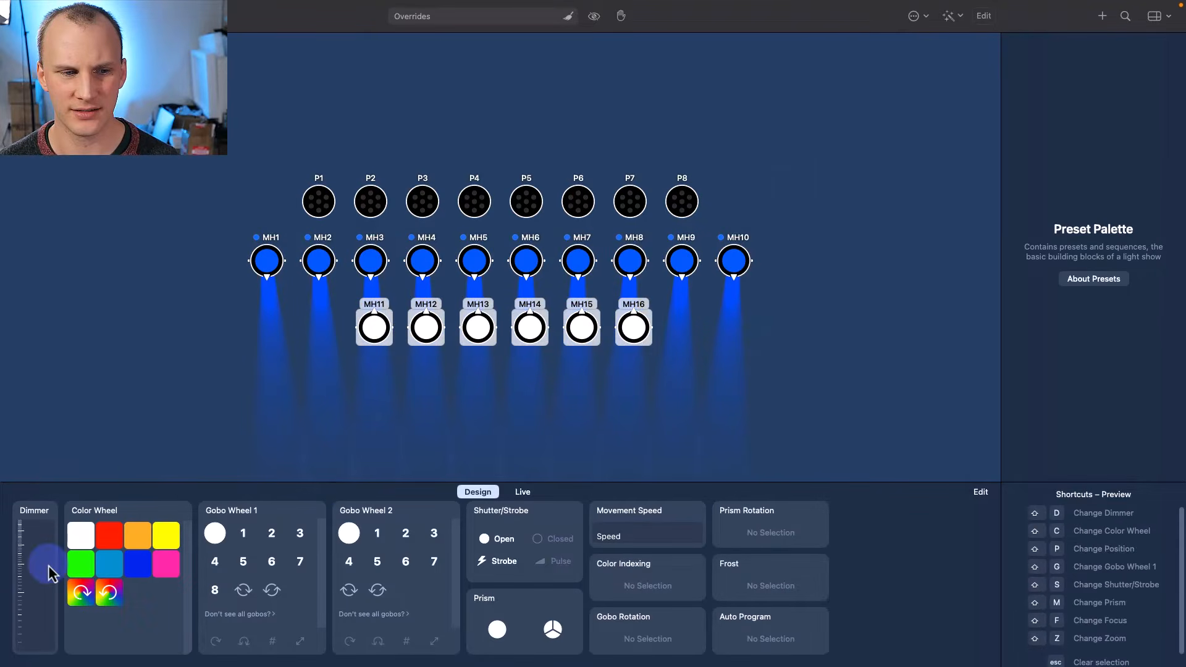
{"action": "left_click_drag", "start_coordinate": [51, 574], "coordinate": [45, 470]}
{"action": "left_click", "coordinate": [488, 547]}
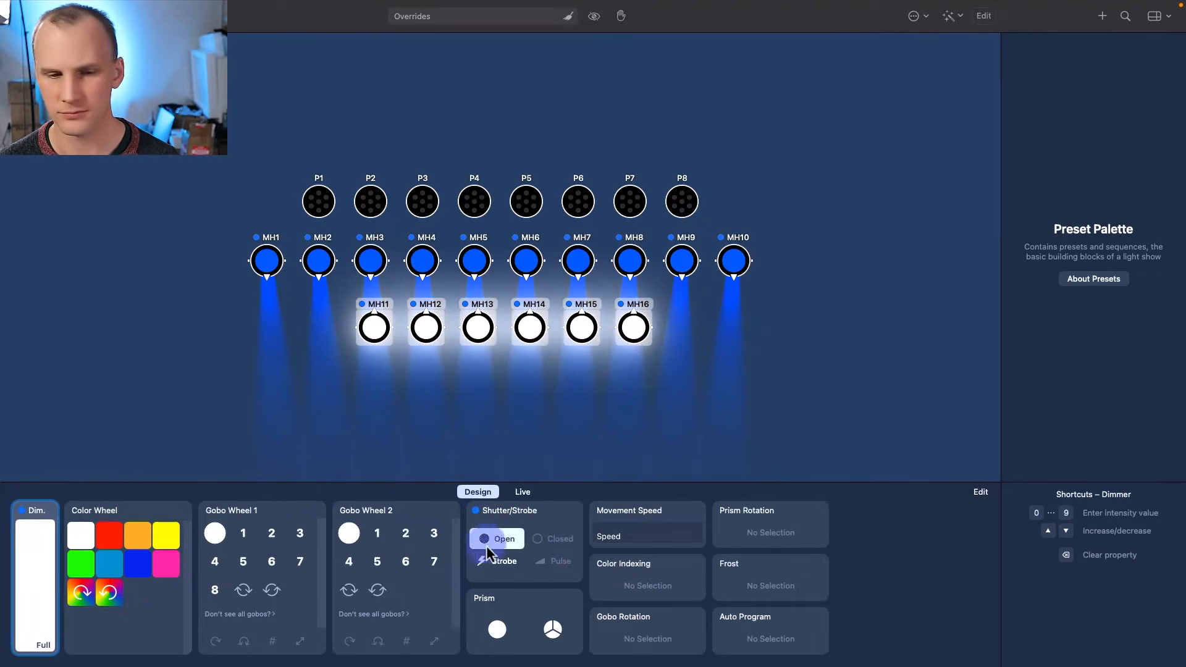
{"action": "key", "text": "p"}
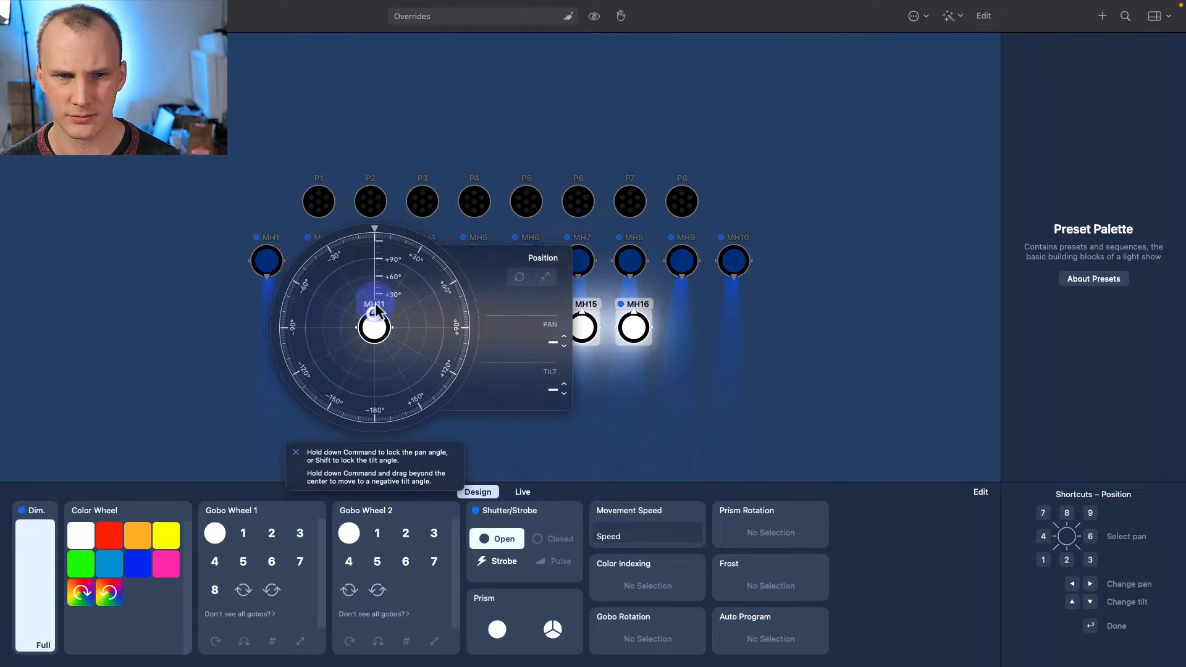
{"action": "left_click_drag", "start_coordinate": [376, 326], "coordinate": [373, 273]}
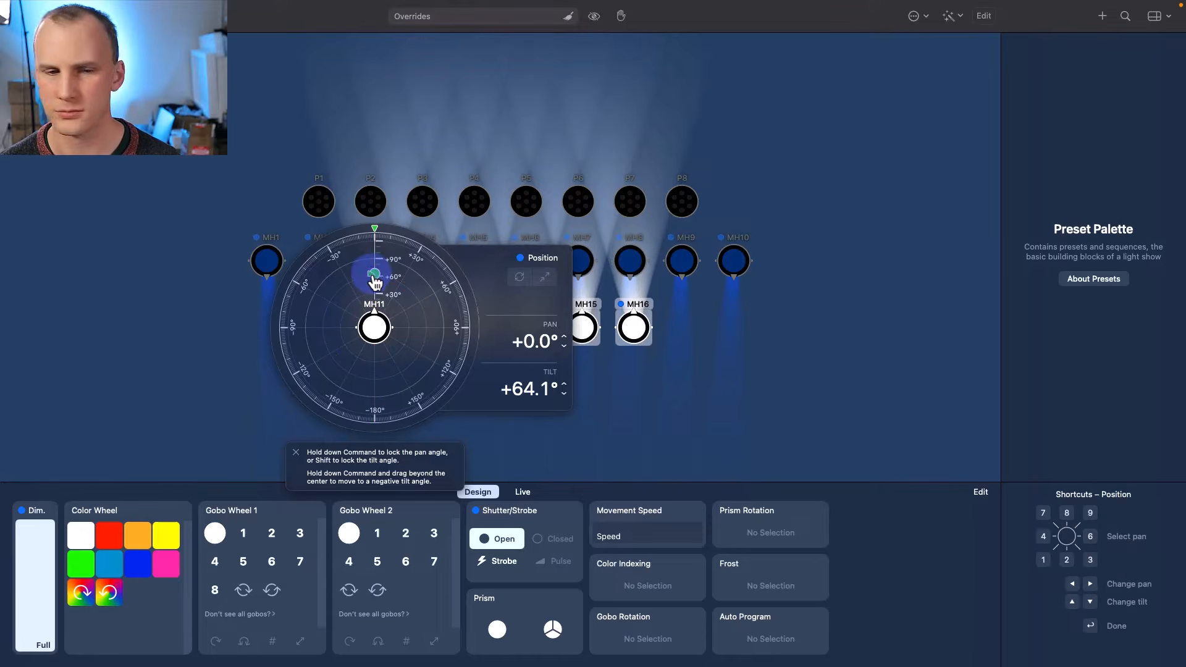
- Widen the MH11–MH16 beam zoom to 30°
{"action": "left_click", "coordinate": [398, 527]}
{"action": "key", "text": "z"}
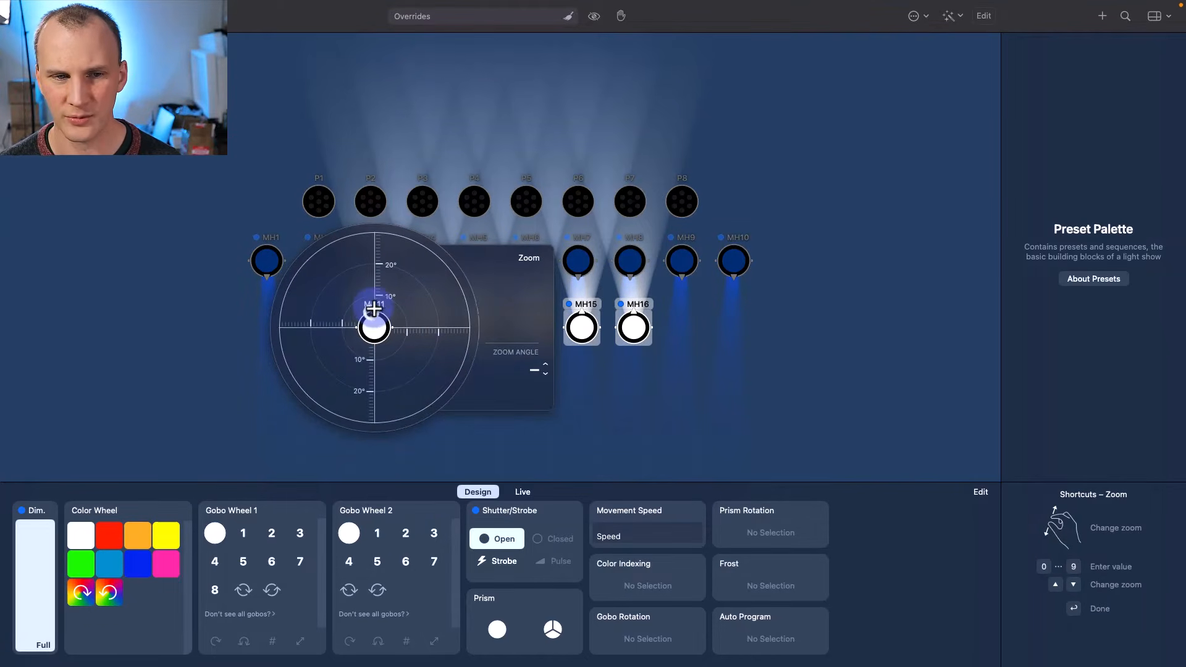
{"action": "left_click_drag", "start_coordinate": [373, 308], "coordinate": [362, 438]}
{"action": "left_click", "coordinate": [668, 440]}
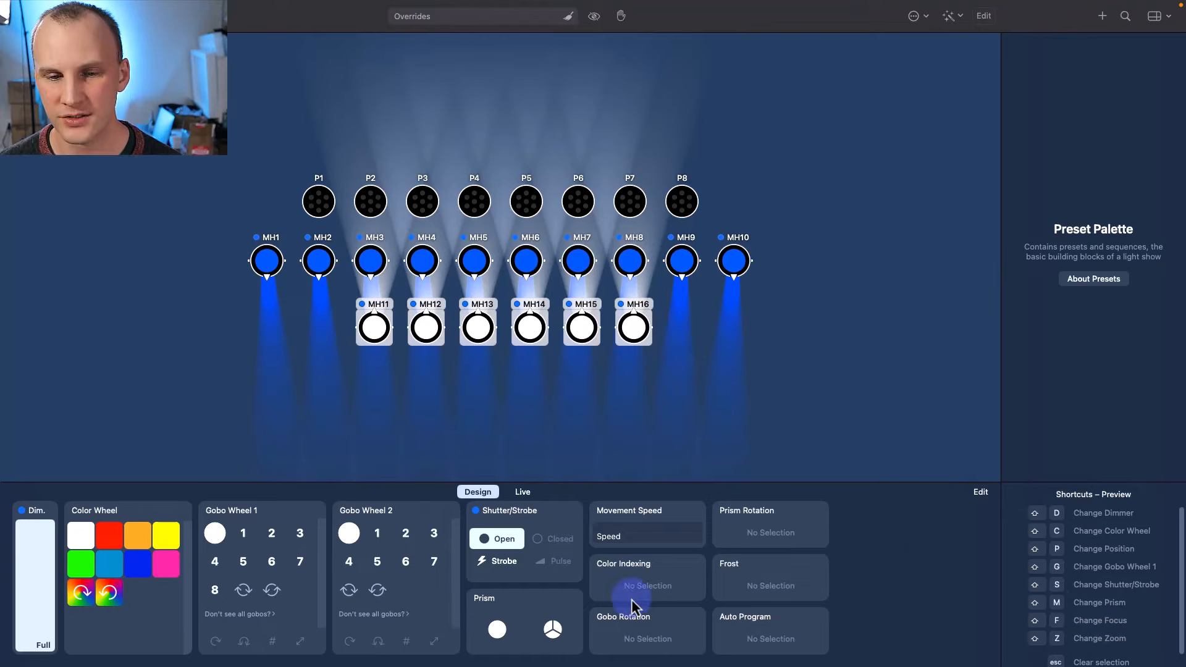
- Show the Live View in the lower panel
{"action": "left_click", "coordinate": [520, 493]}
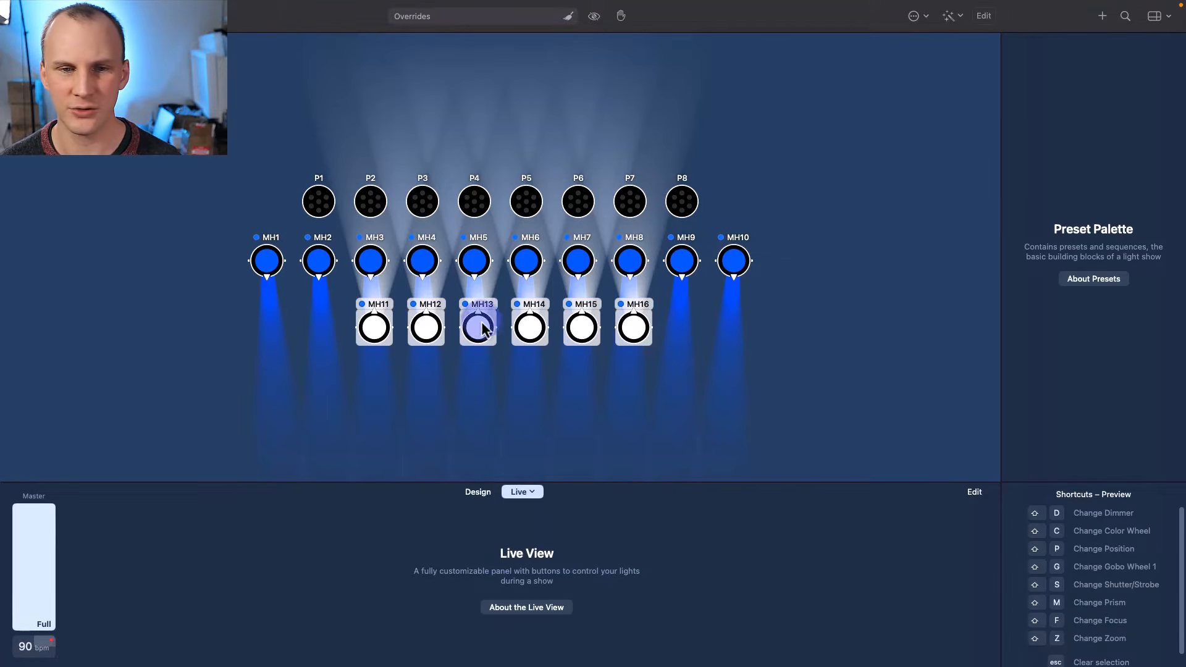
{"action": "right_click", "coordinate": [393, 563]}
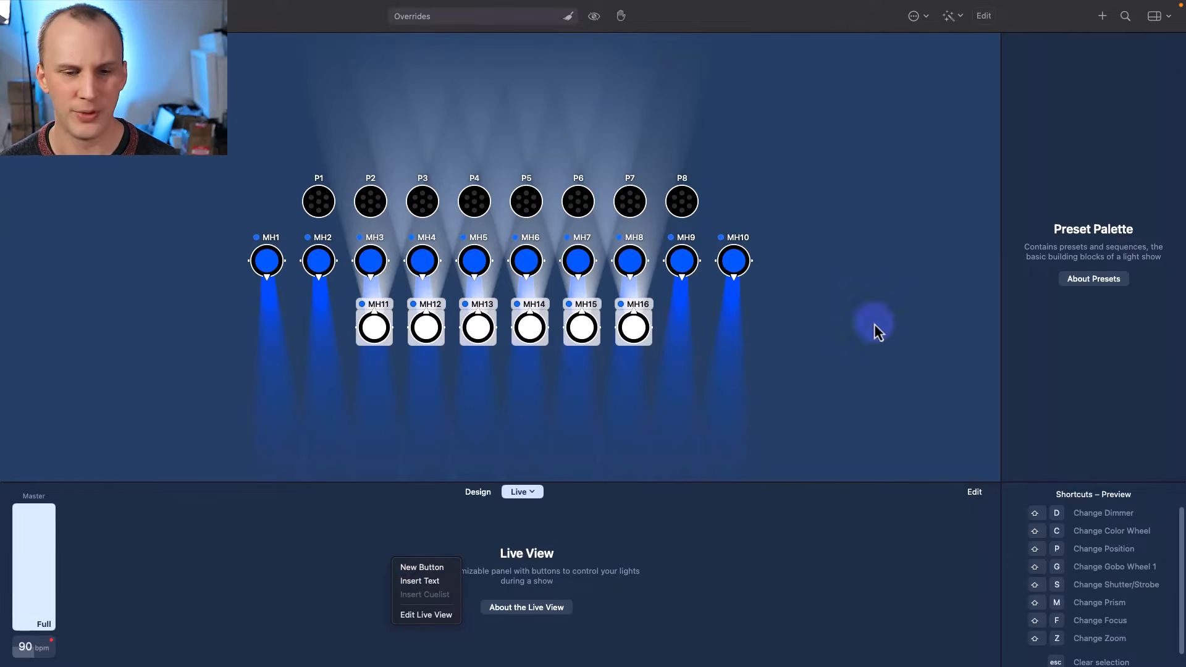
{"action": "left_click", "coordinate": [1039, 208]}
- Save the current looks as a new preset named Position
{"action": "right_click", "coordinate": [1016, 60]}
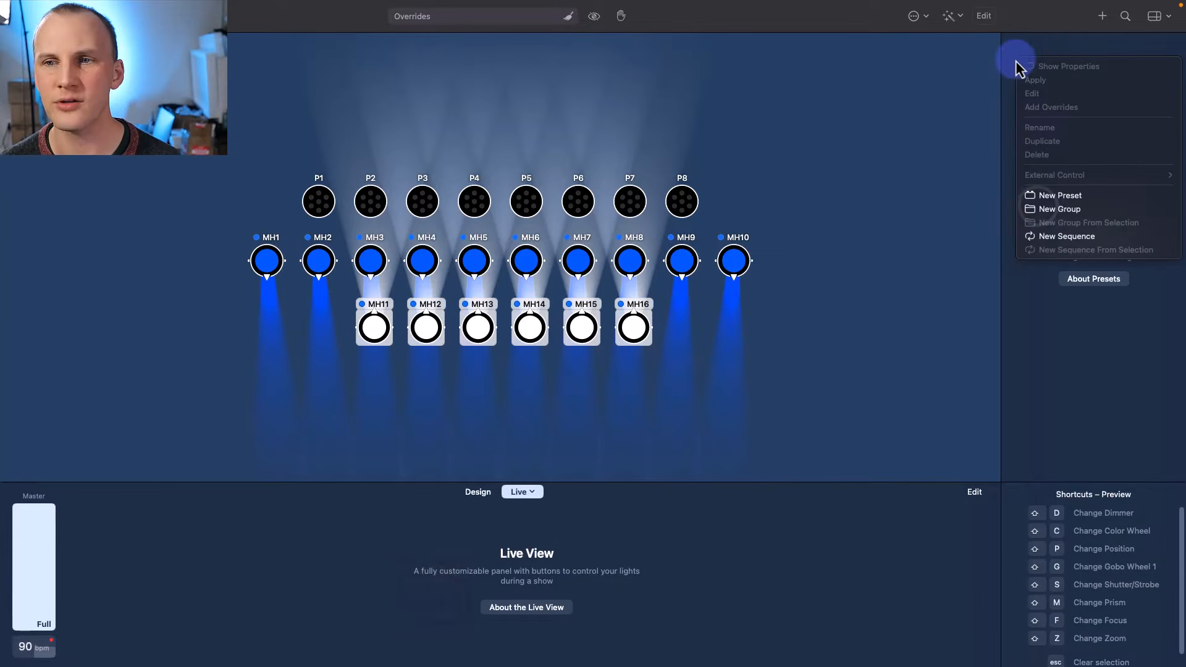
{"action": "left_click", "coordinate": [1060, 195]}
{"action": "left_click", "coordinate": [1051, 48]}
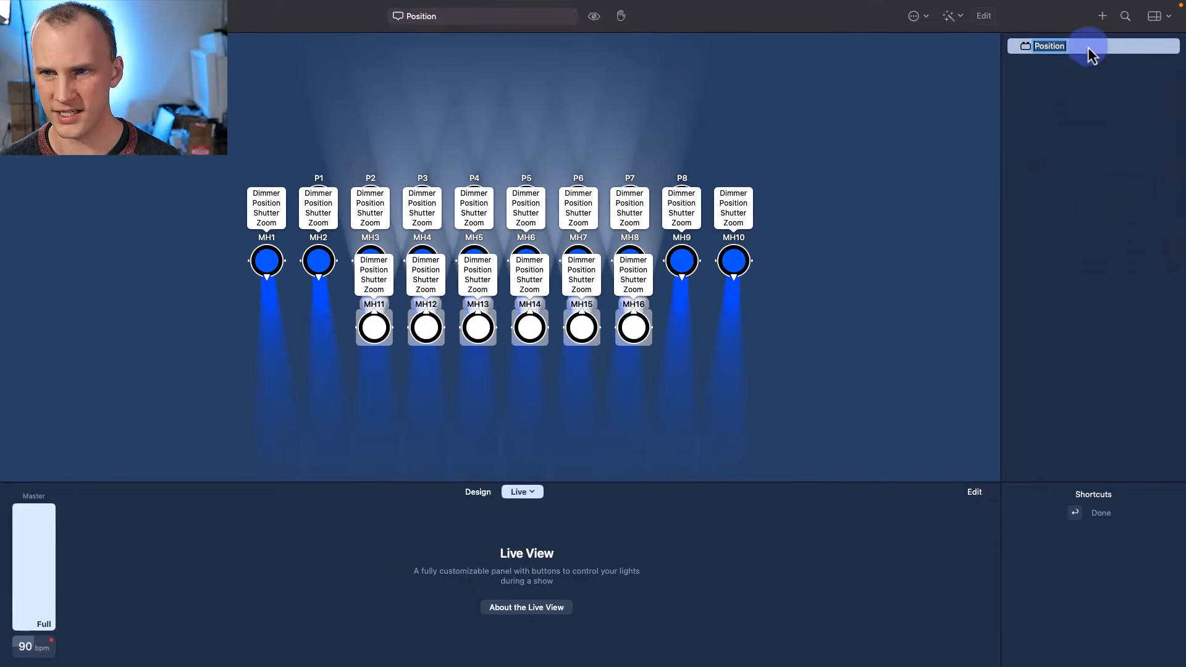
{"action": "left_click", "coordinate": [1102, 172]}
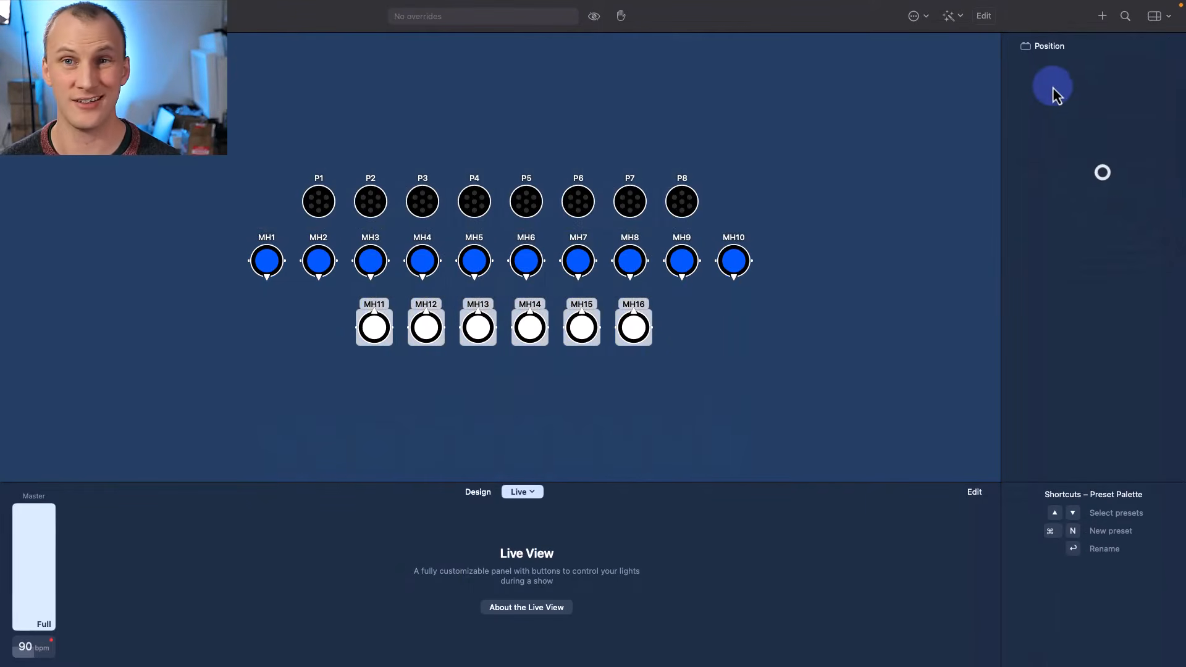
- Create a preset group named Borealis with a second group nested inside
{"action": "right_click", "coordinate": [1052, 69]}
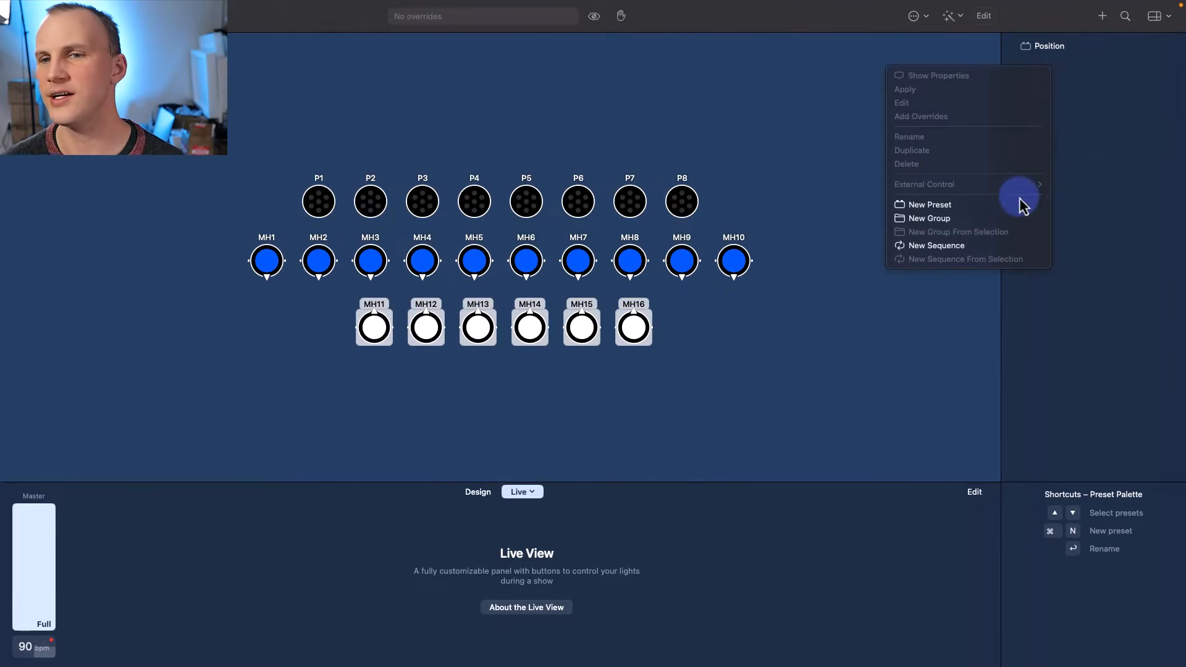
{"action": "left_click", "coordinate": [984, 223]}
{"action": "right_click", "coordinate": [1094, 147]}
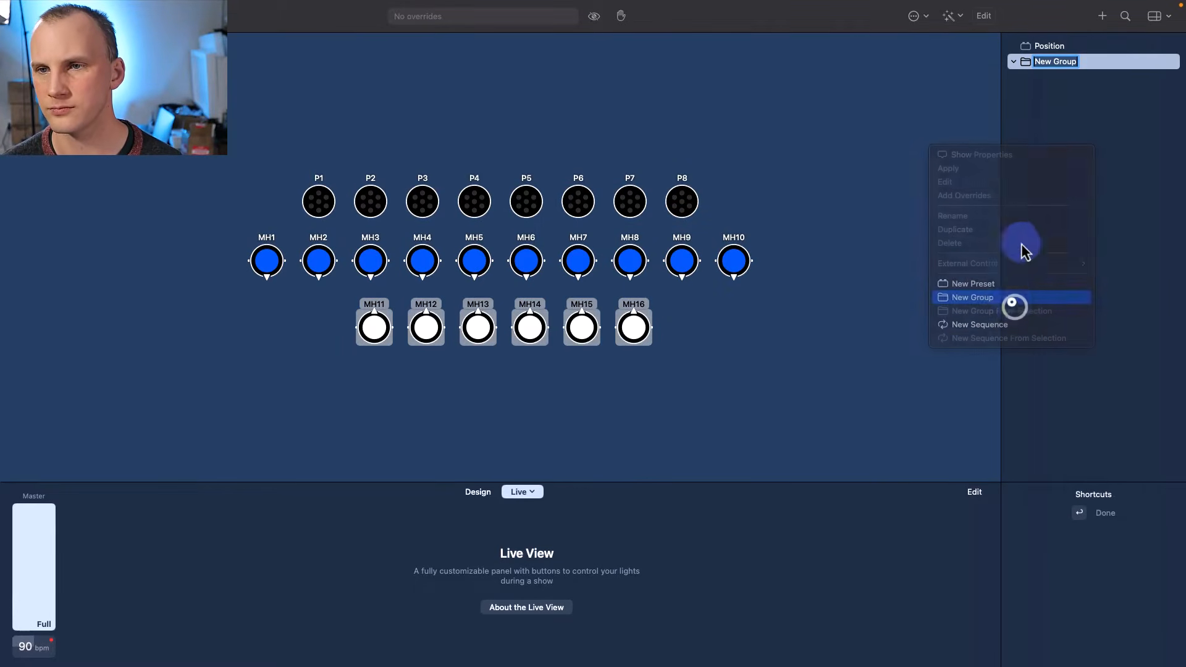
{"action": "left_click", "coordinate": [1013, 298]}
{"action": "left_click", "coordinate": [1042, 64]}
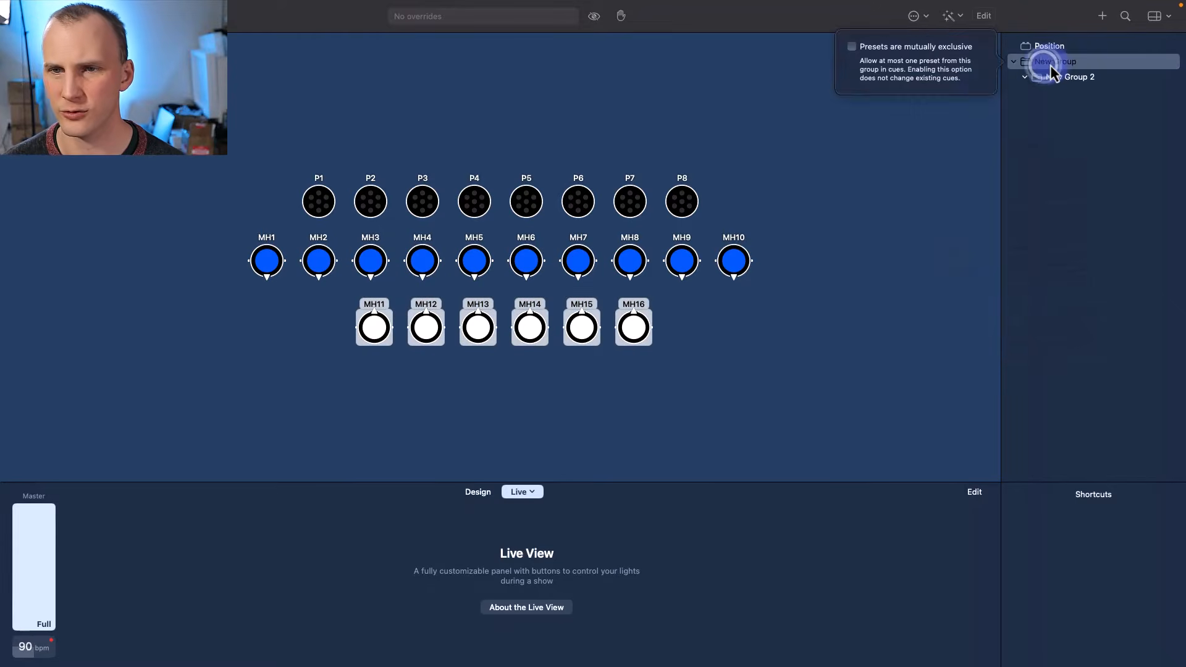
{"action": "left_click", "coordinate": [1054, 62]}
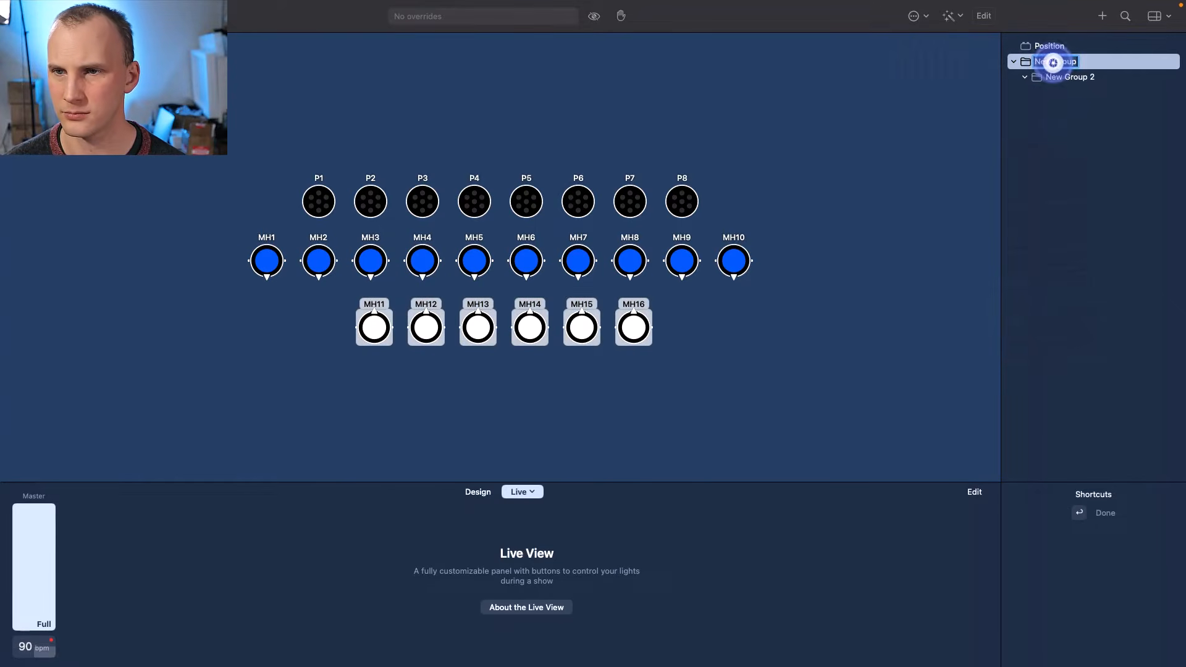
{"action": "type", "text": "Borealis"}
{"action": "key", "text": "Return"}
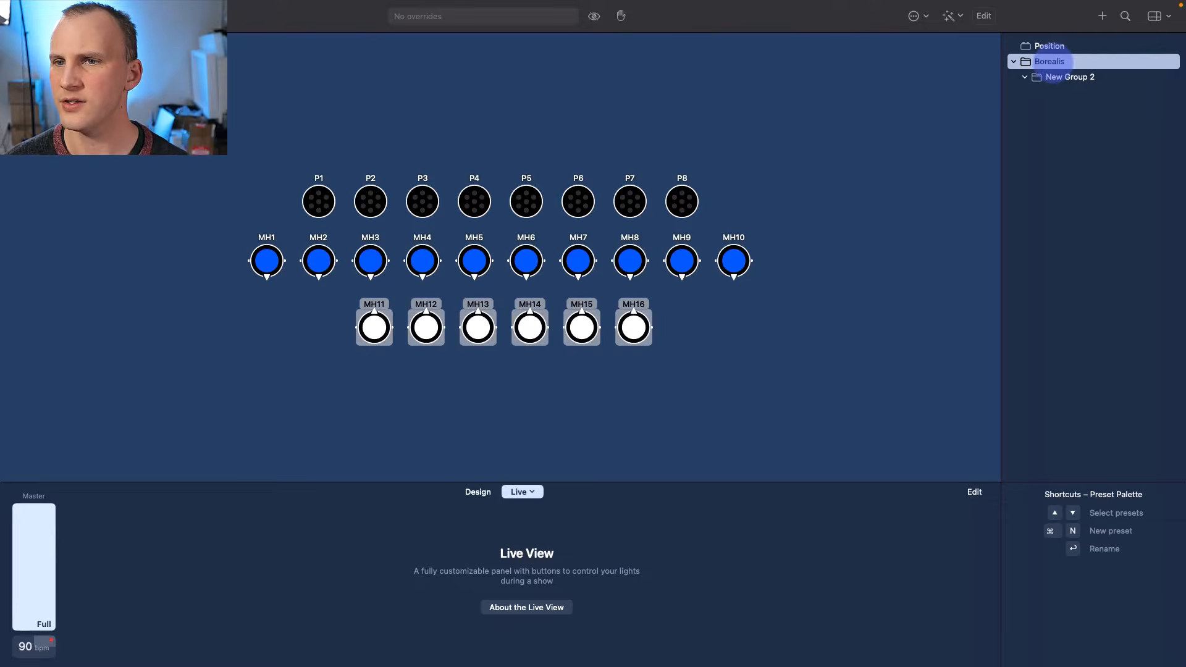
- Move New Group 2 out of Borealis, rename it TX5, and recall the Position preset
{"action": "left_click", "coordinate": [1085, 63]}
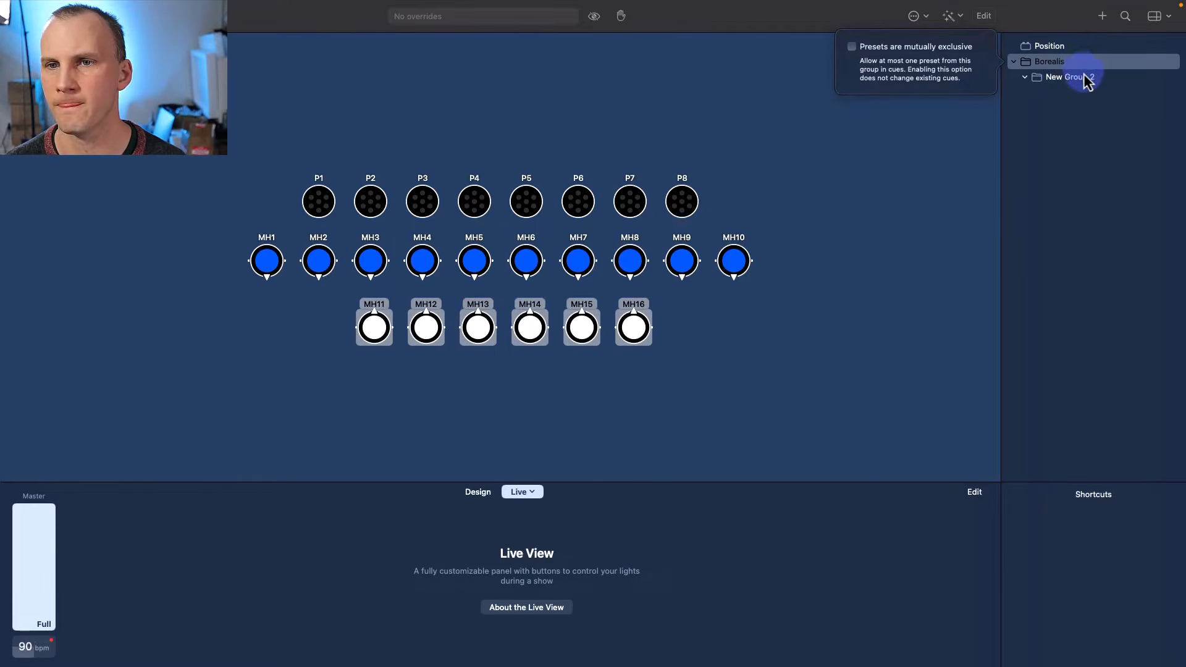
{"action": "left_click", "coordinate": [1085, 78]}
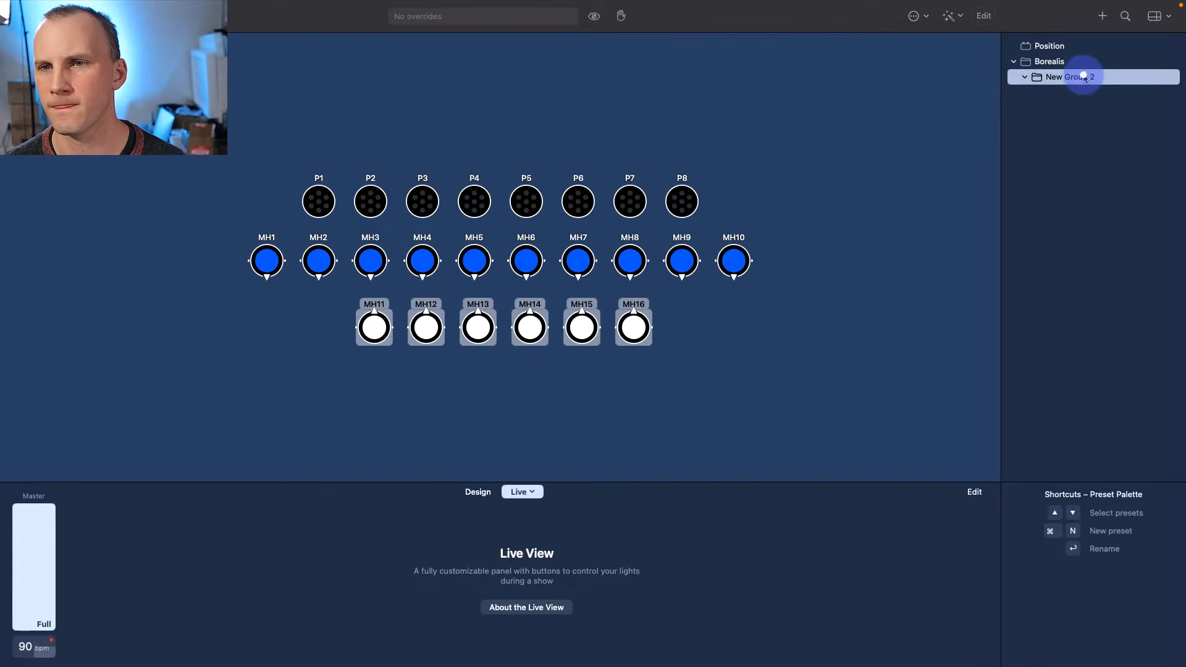
{"action": "left_click_drag", "start_coordinate": [1081, 77], "coordinate": [1043, 118]}
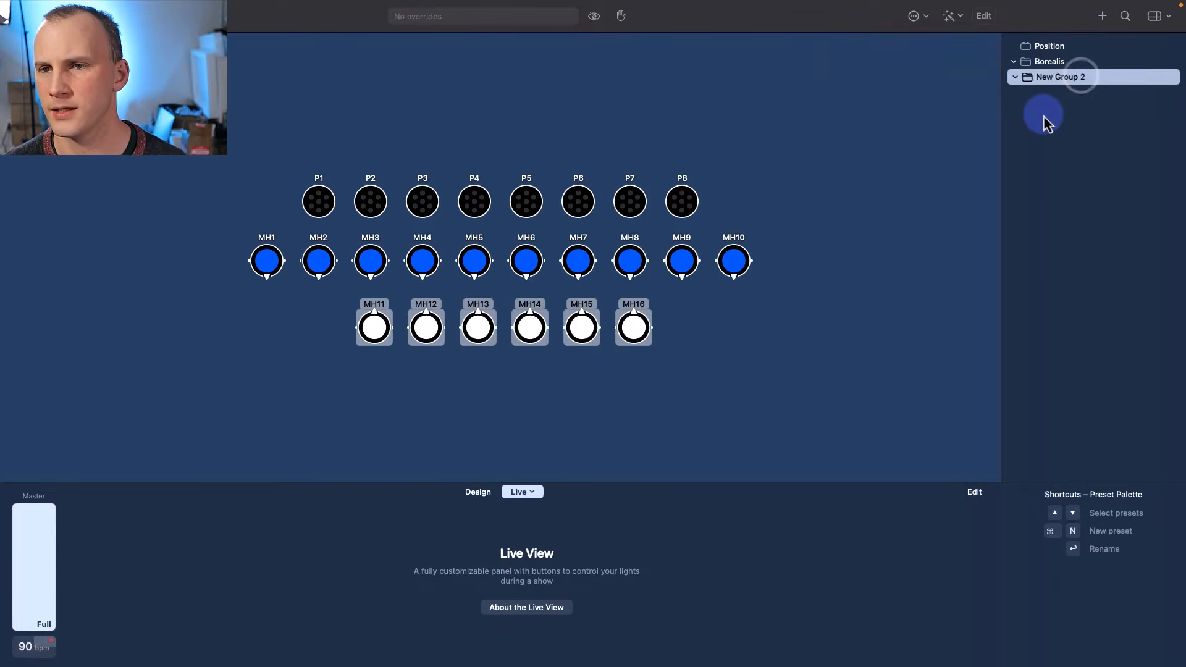
{"action": "left_click", "coordinate": [1050, 76]}
{"action": "left_click", "coordinate": [1049, 76]}
{"action": "double_click", "coordinate": [1071, 88]}
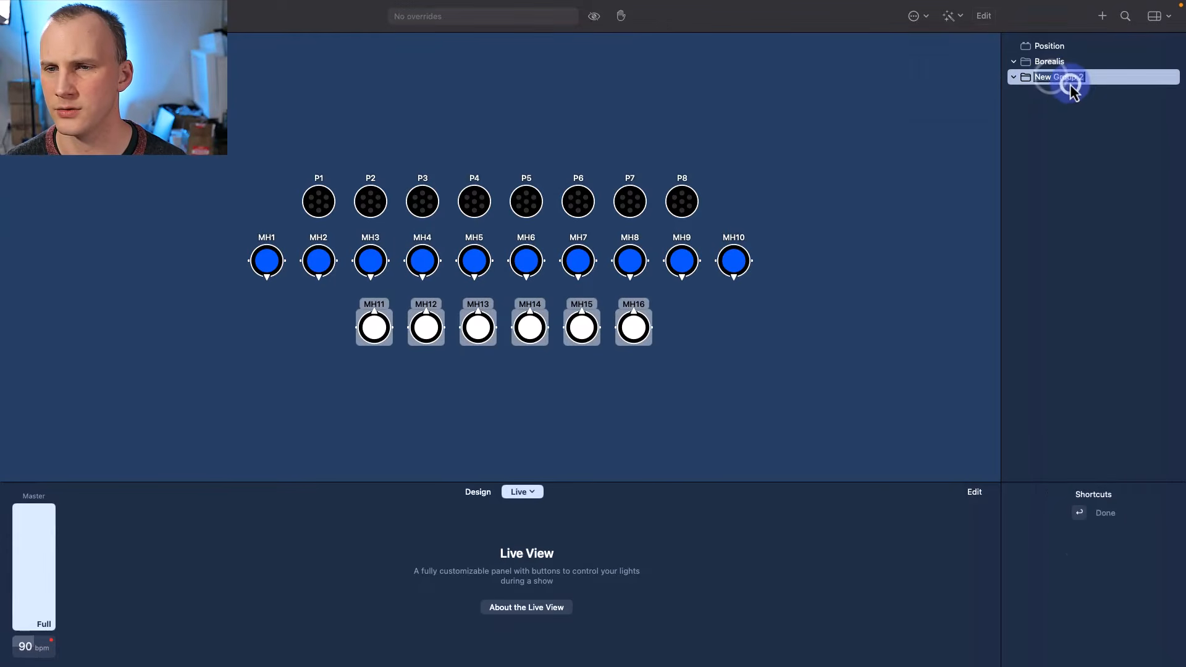
{"action": "type", "text": "TX5"}
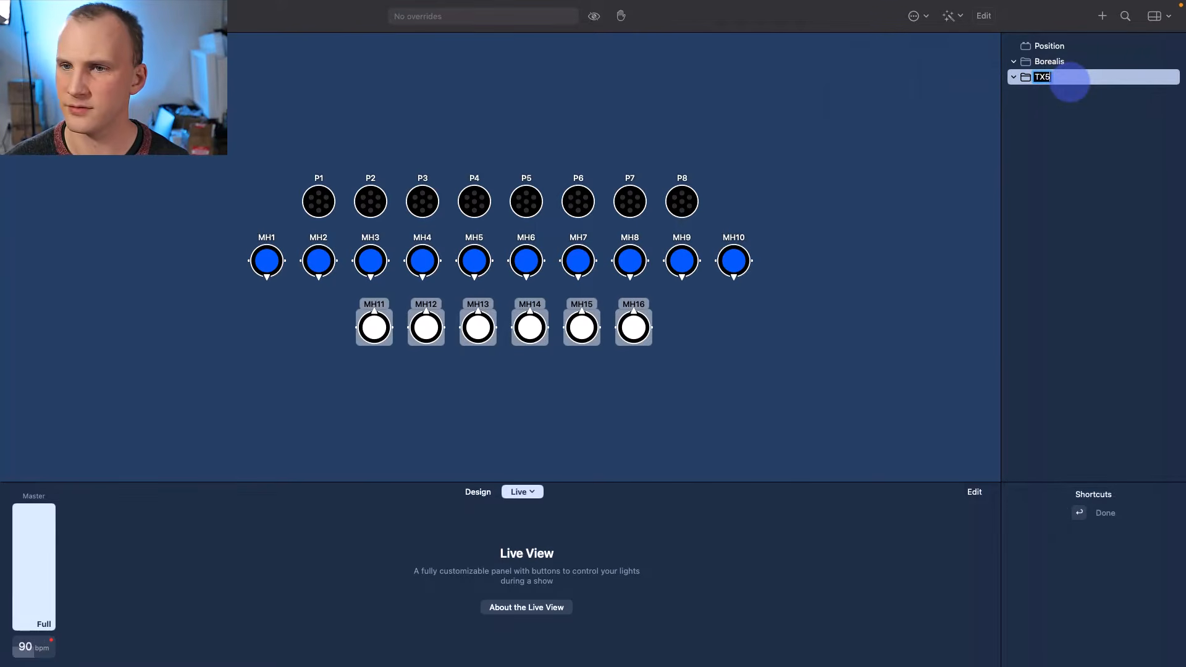
{"action": "key", "text": "Return"}
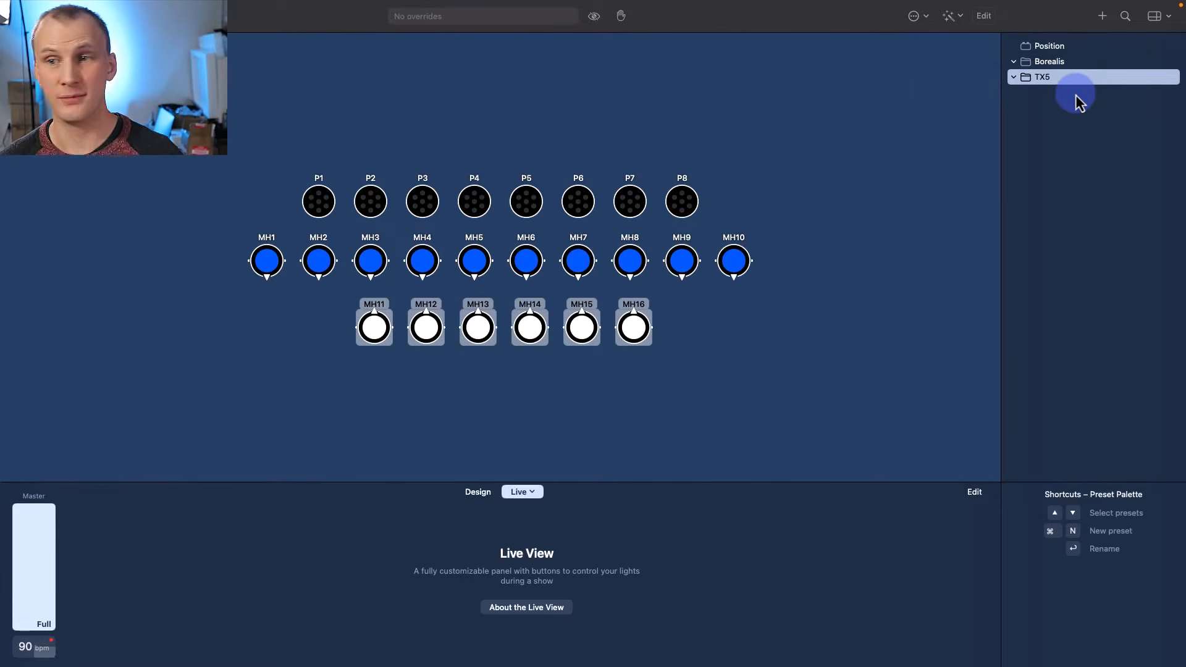
{"action": "left_click", "coordinate": [1046, 46]}
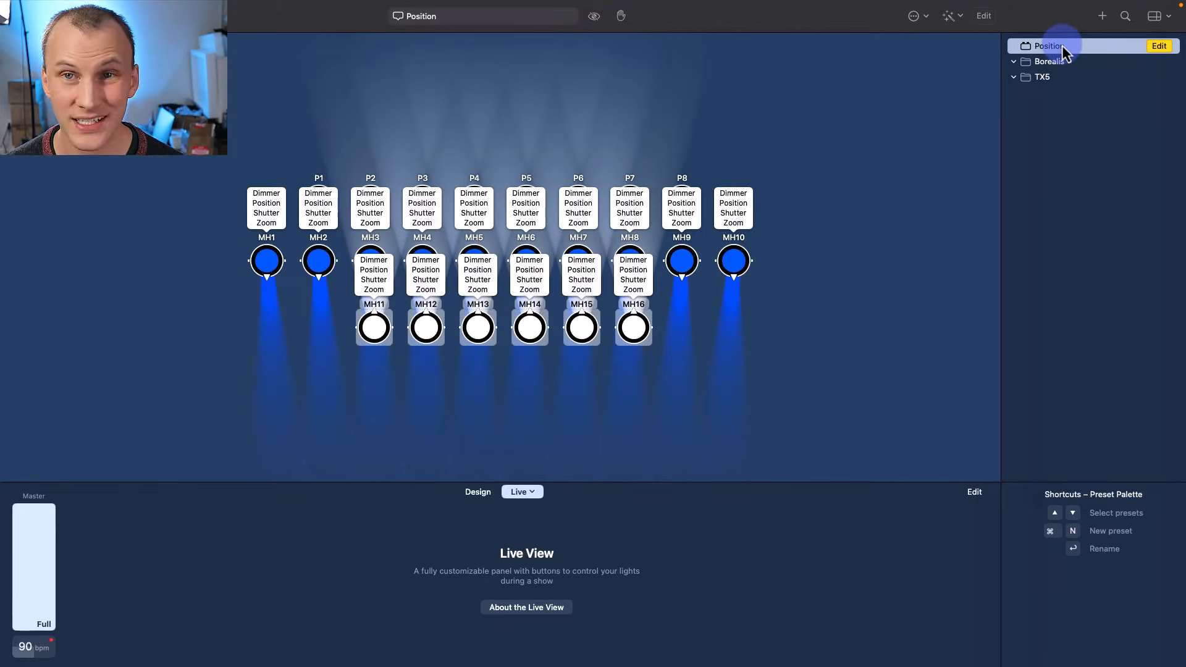
- Select moving heads MH1–MH10 and raise their dimmer to full
{"action": "left_click", "coordinate": [1058, 108]}
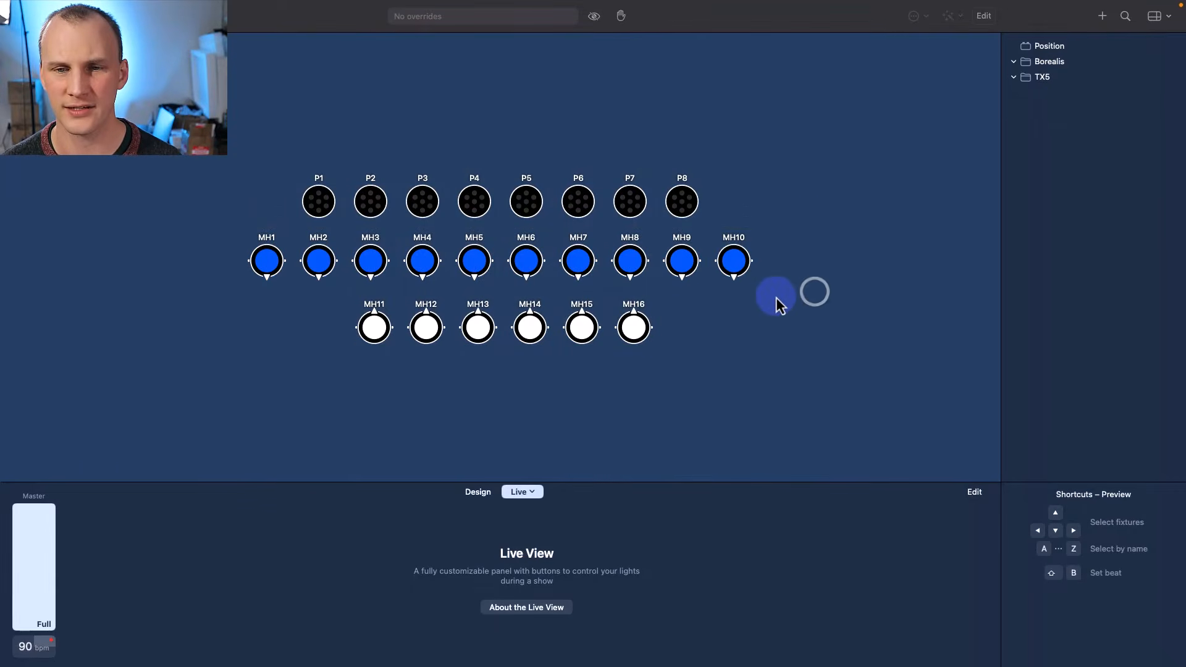
{"action": "left_click_drag", "start_coordinate": [779, 291], "coordinate": [243, 233]}
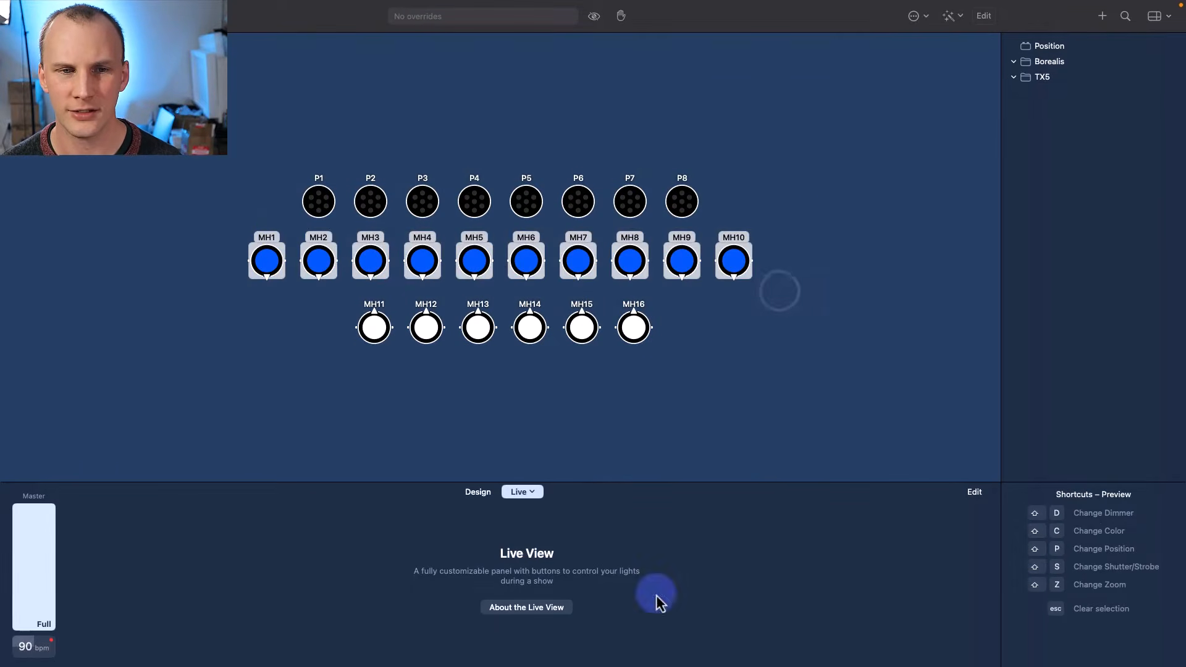
{"action": "left_click", "coordinate": [460, 492]}
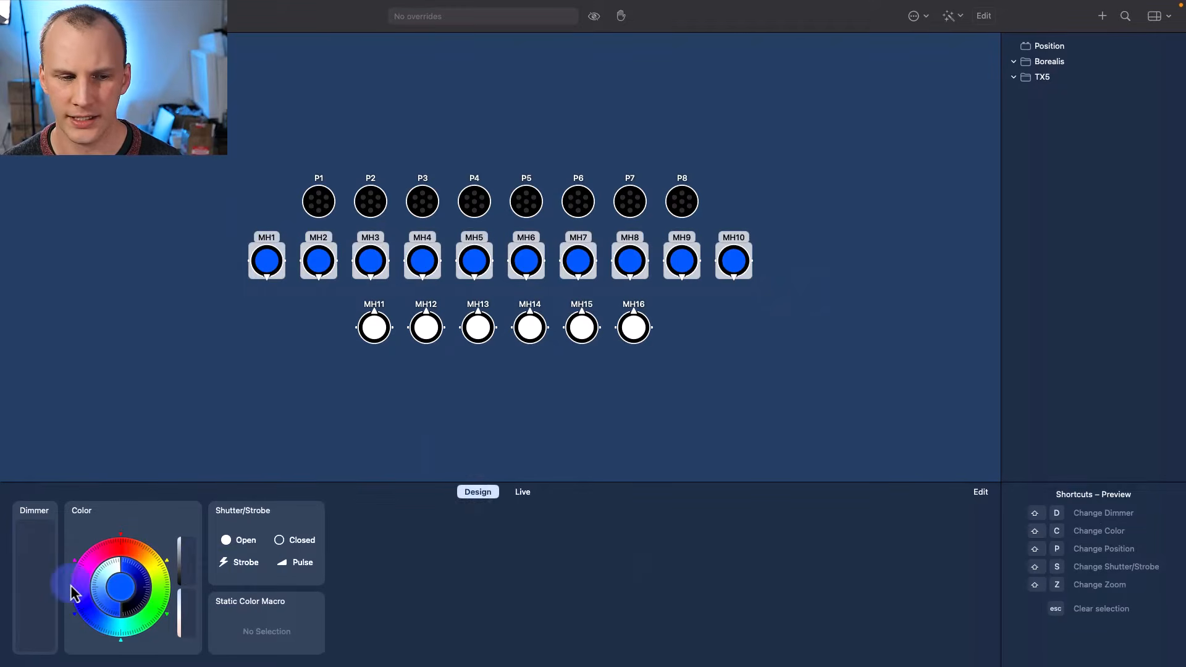
{"action": "left_click_drag", "start_coordinate": [18, 612], "coordinate": [27, 442]}
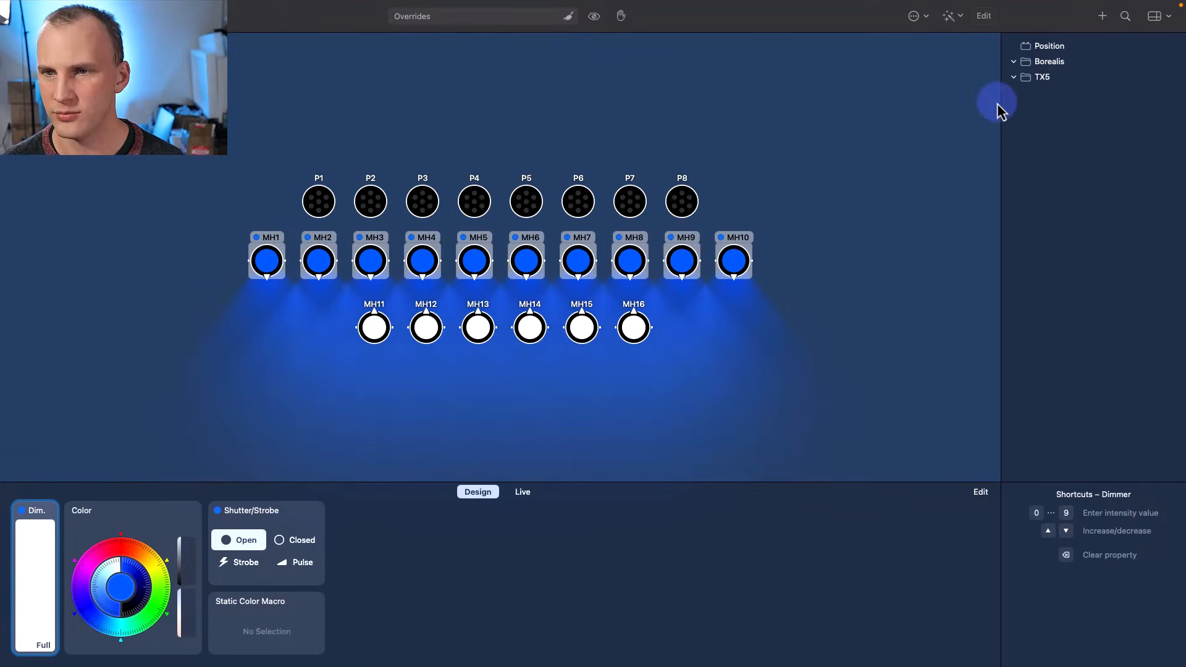
- Store the look as a preset named 100% in the Borealis group
{"action": "left_click", "coordinate": [1043, 67]}
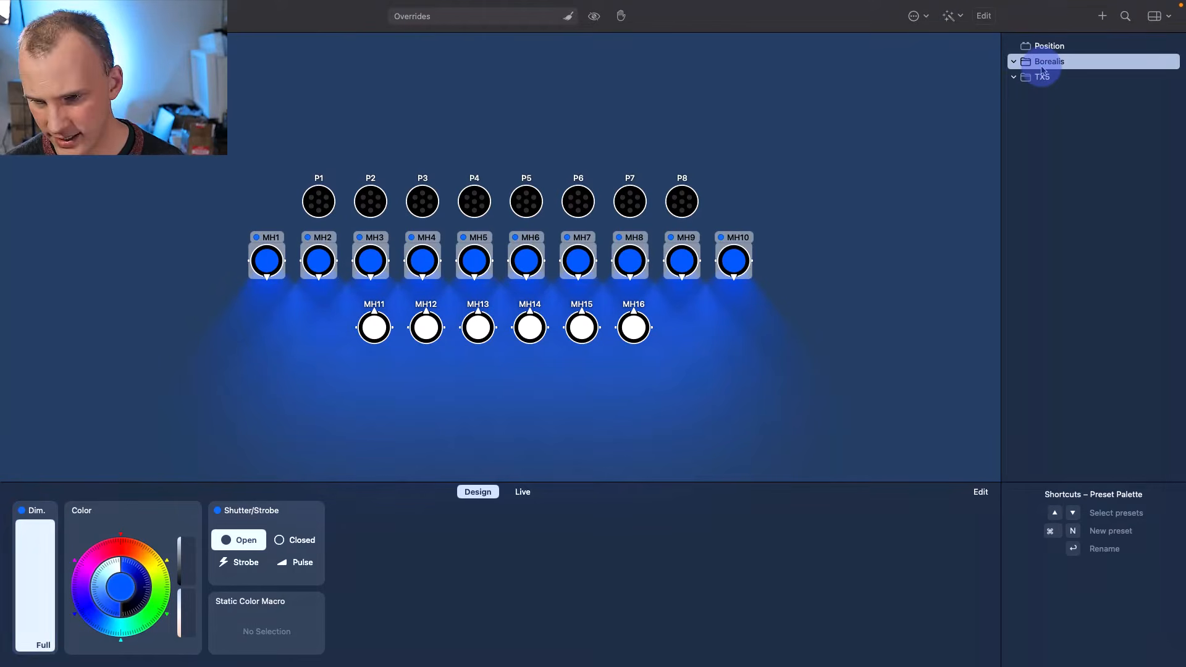
{"action": "key", "text": "super+n"}
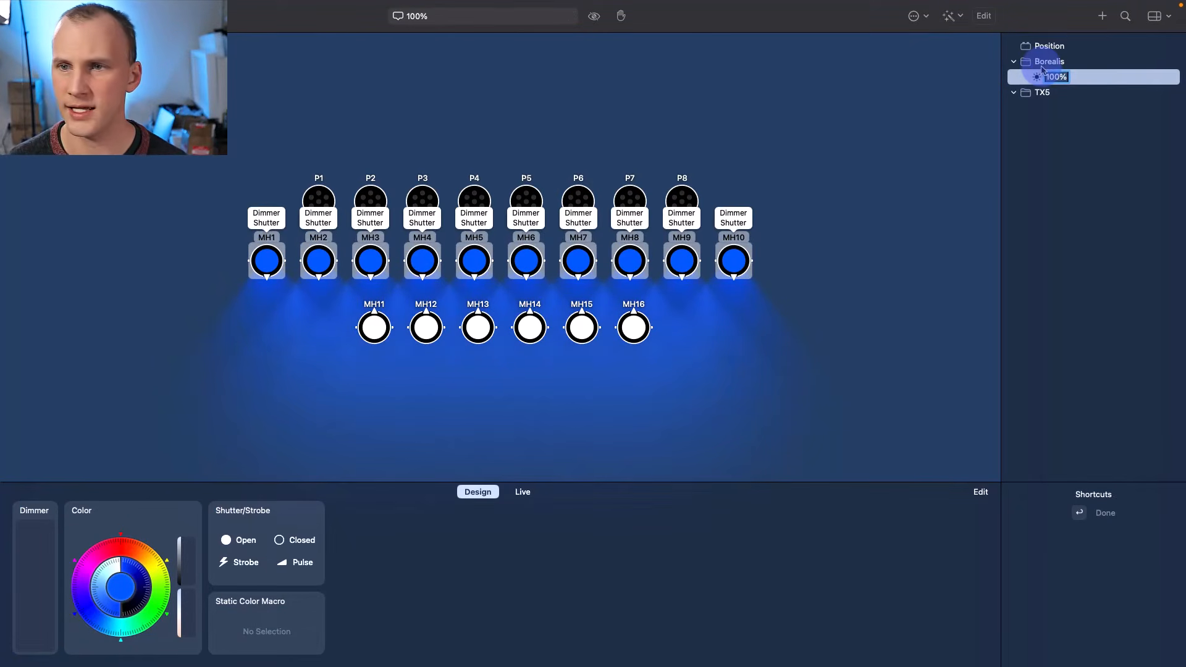
{"action": "key", "text": "Return"}
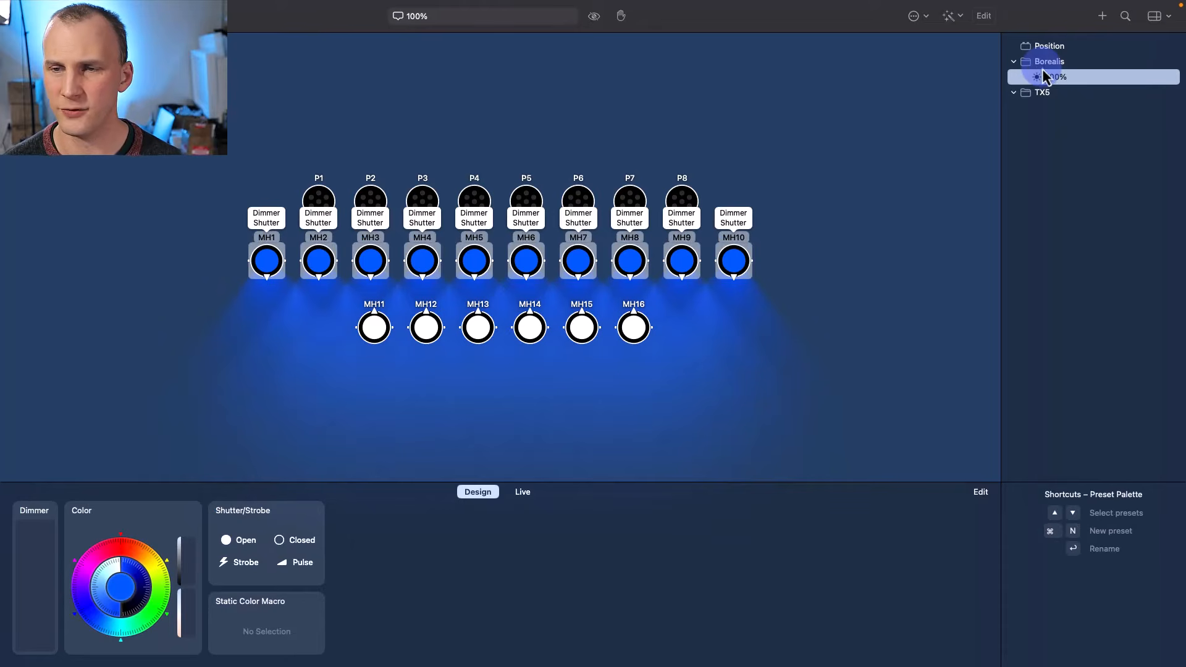
{"action": "left_click", "coordinate": [968, 219]}
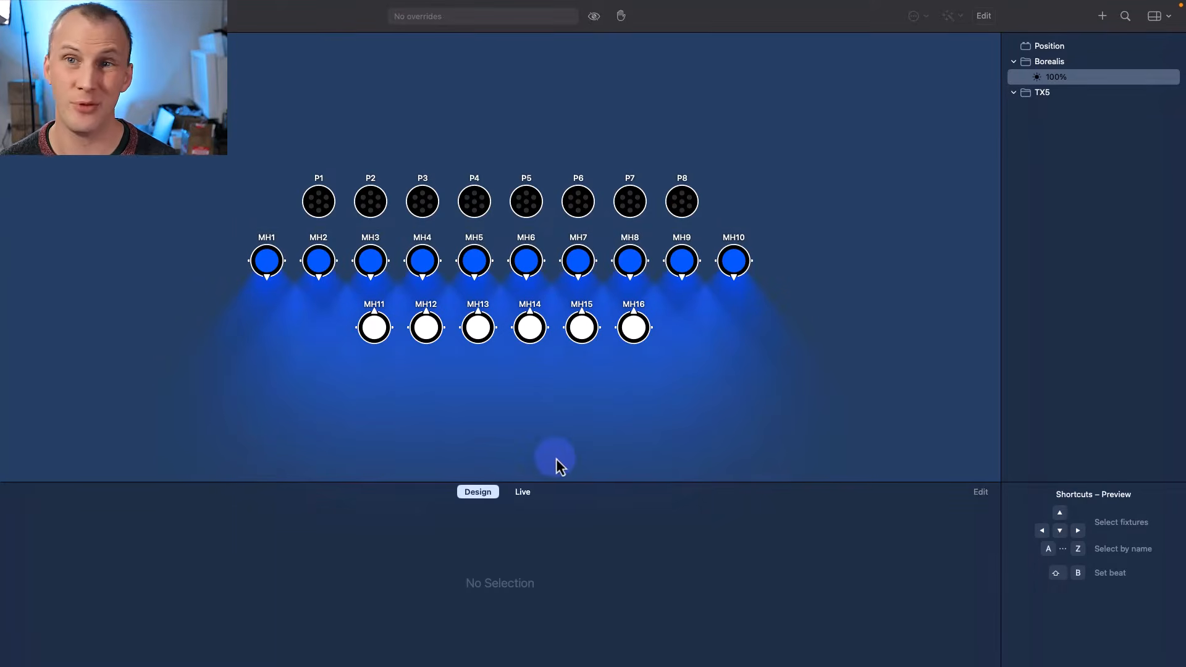
{"action": "left_click", "coordinate": [523, 492]}
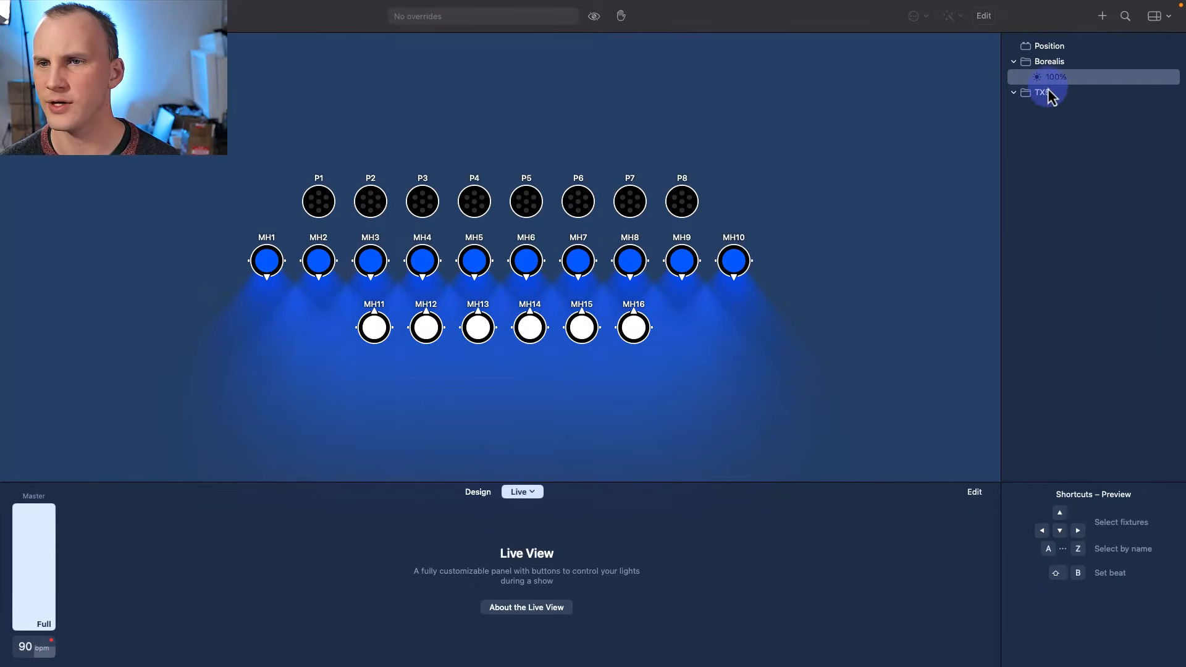
- Place the 100% preset in the Live View as a control named At Full
{"action": "left_click_drag", "start_coordinate": [1046, 81], "coordinate": [121, 530]}
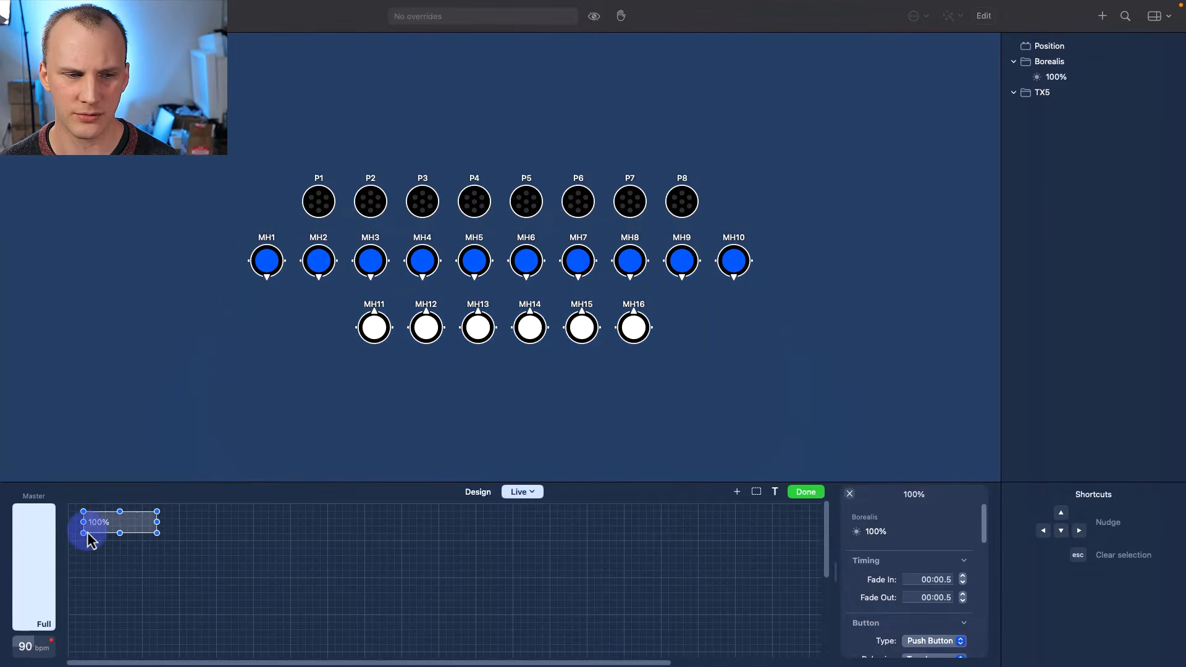
{"action": "right_click", "coordinate": [112, 533]}
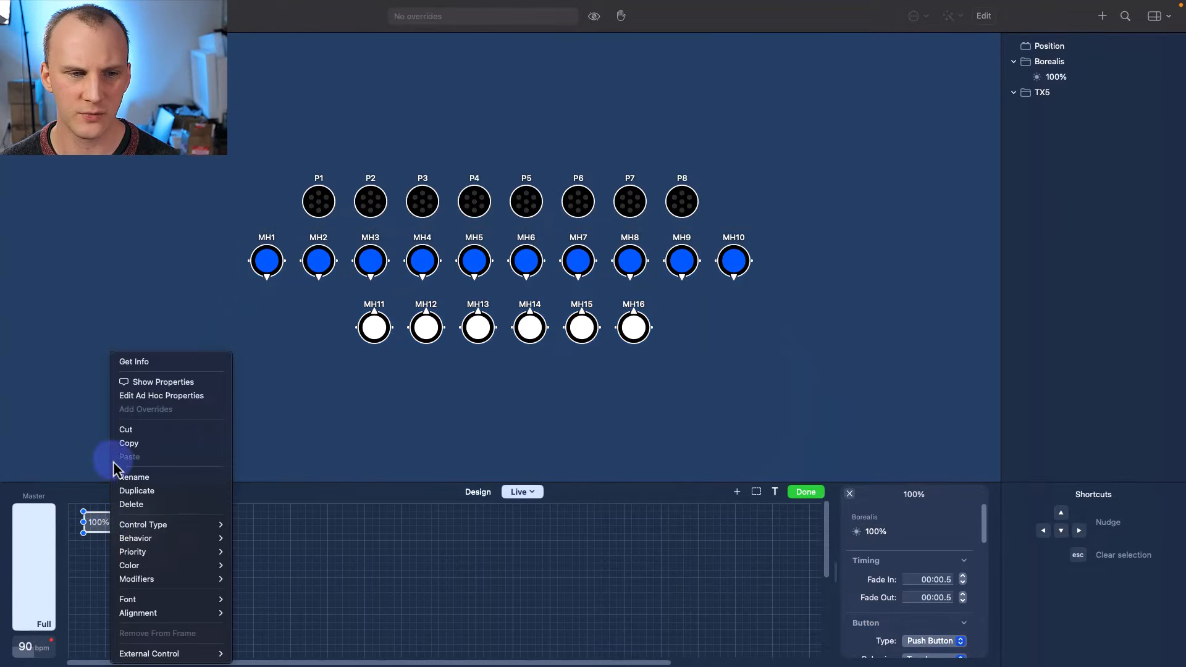
{"action": "left_click", "coordinate": [126, 479]}
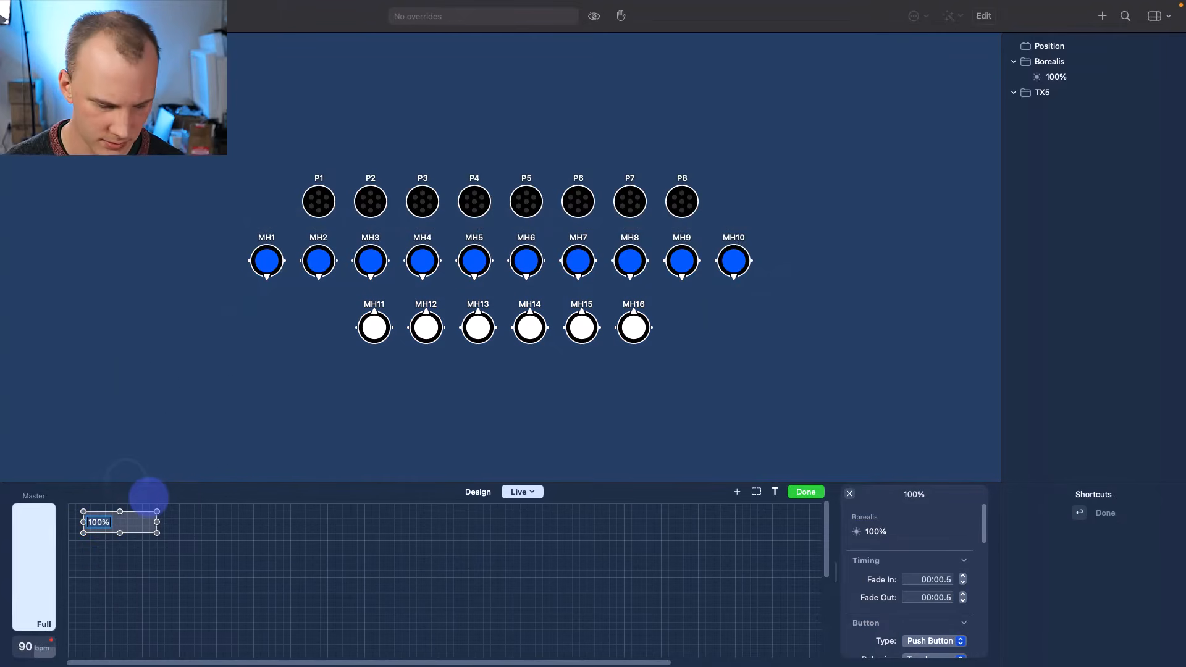
{"action": "key", "text": "Return"}
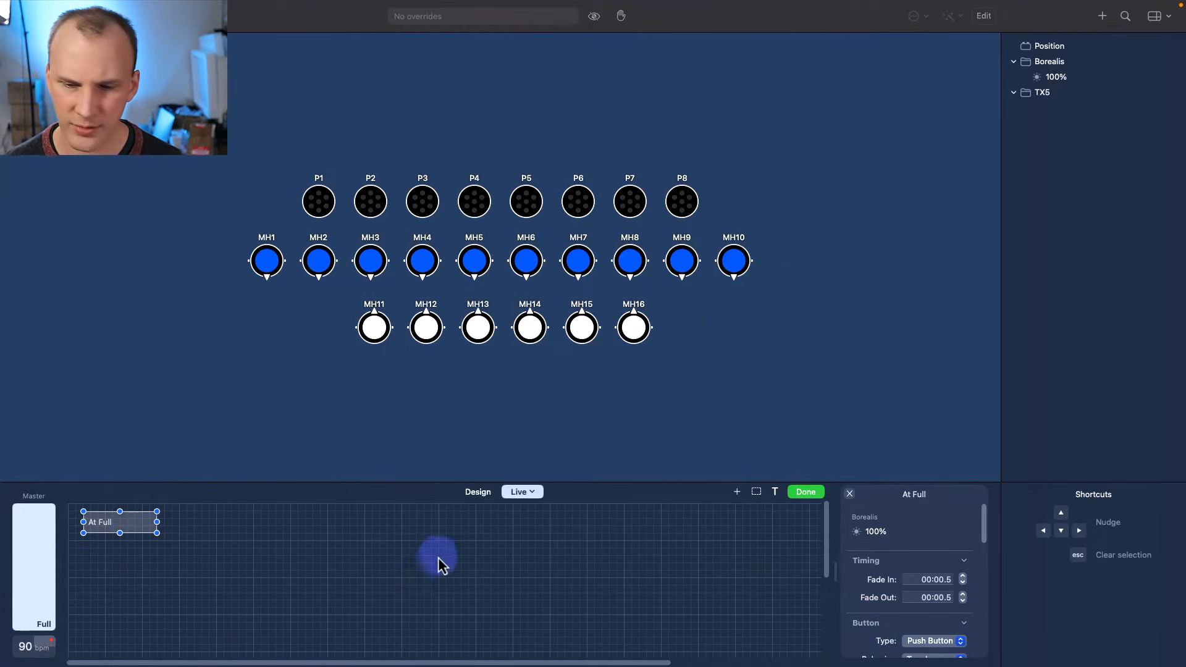
- Change the At Full control type to Fader Horizontal
{"action": "right_click", "coordinate": [151, 525]}
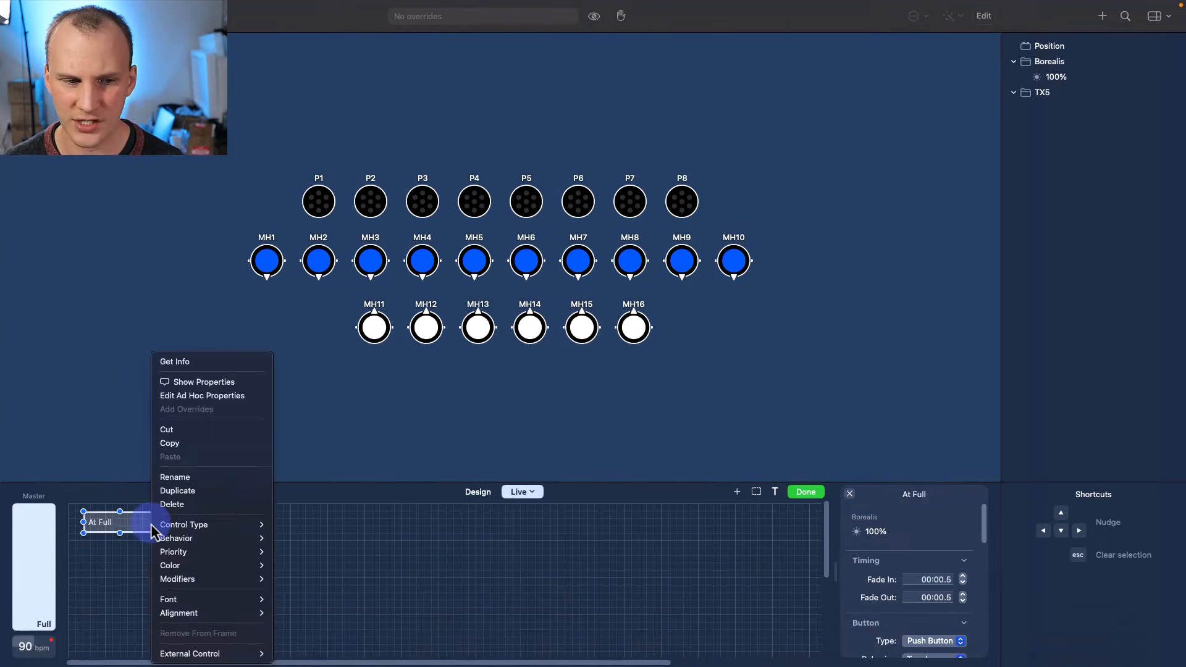
{"action": "mouse_move", "coordinate": [184, 527]}
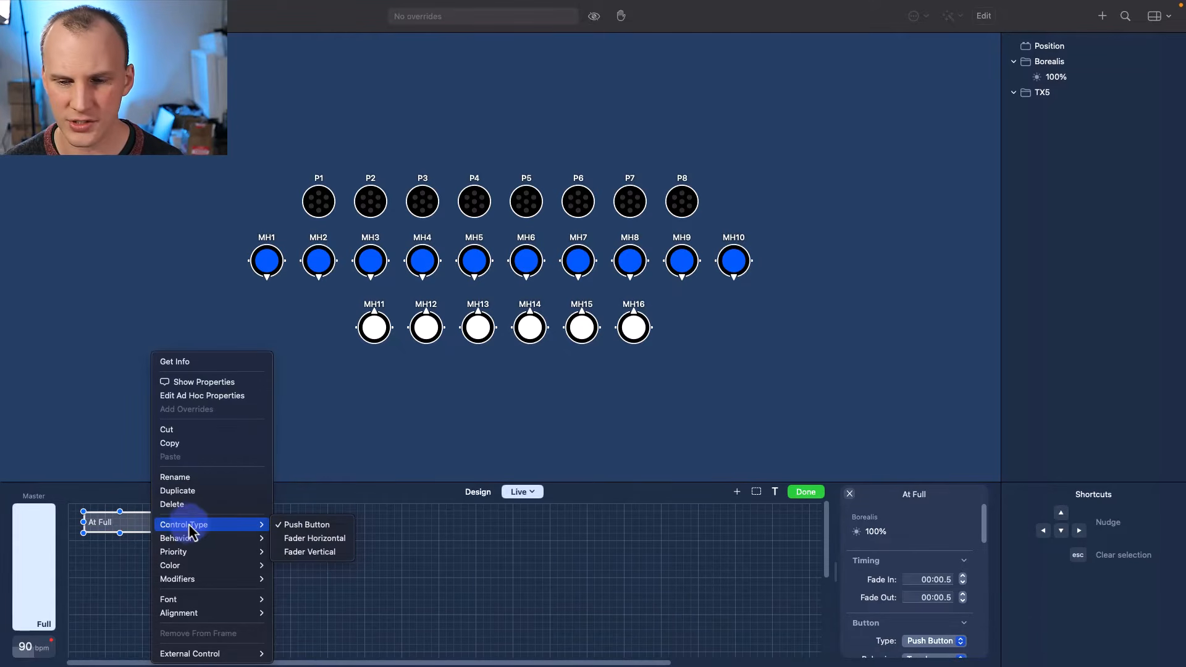
{"action": "left_click", "coordinate": [877, 625]}
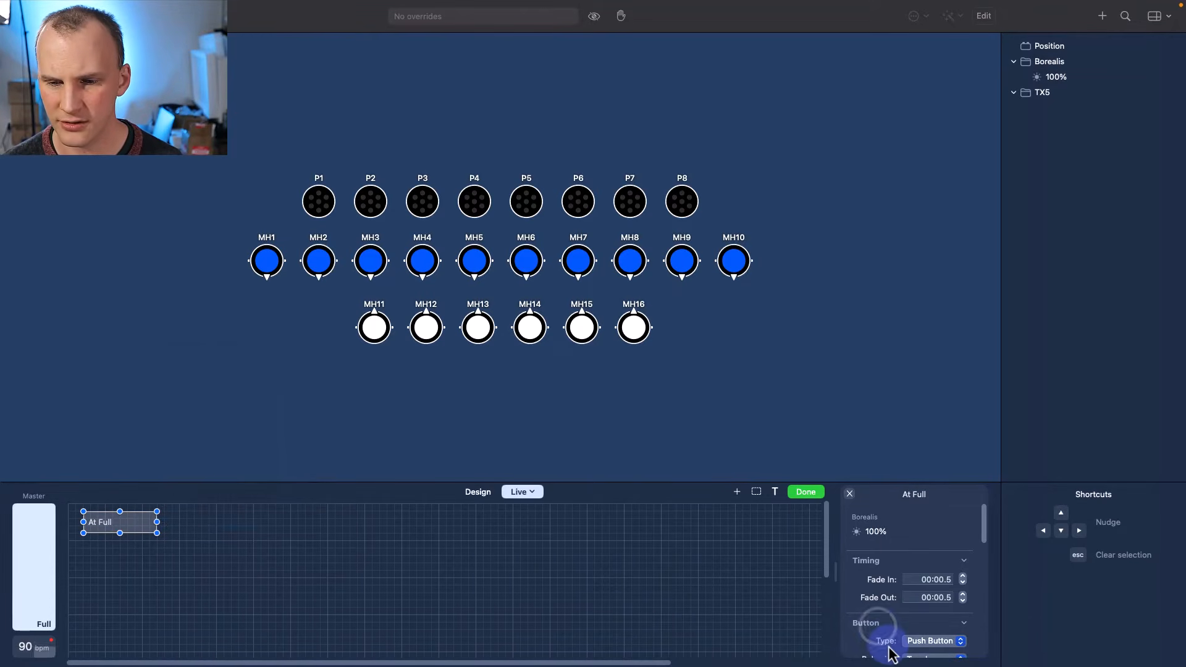
{"action": "left_click_drag", "start_coordinate": [983, 538], "coordinate": [984, 544]}
{"action": "right_click", "coordinate": [100, 537]}
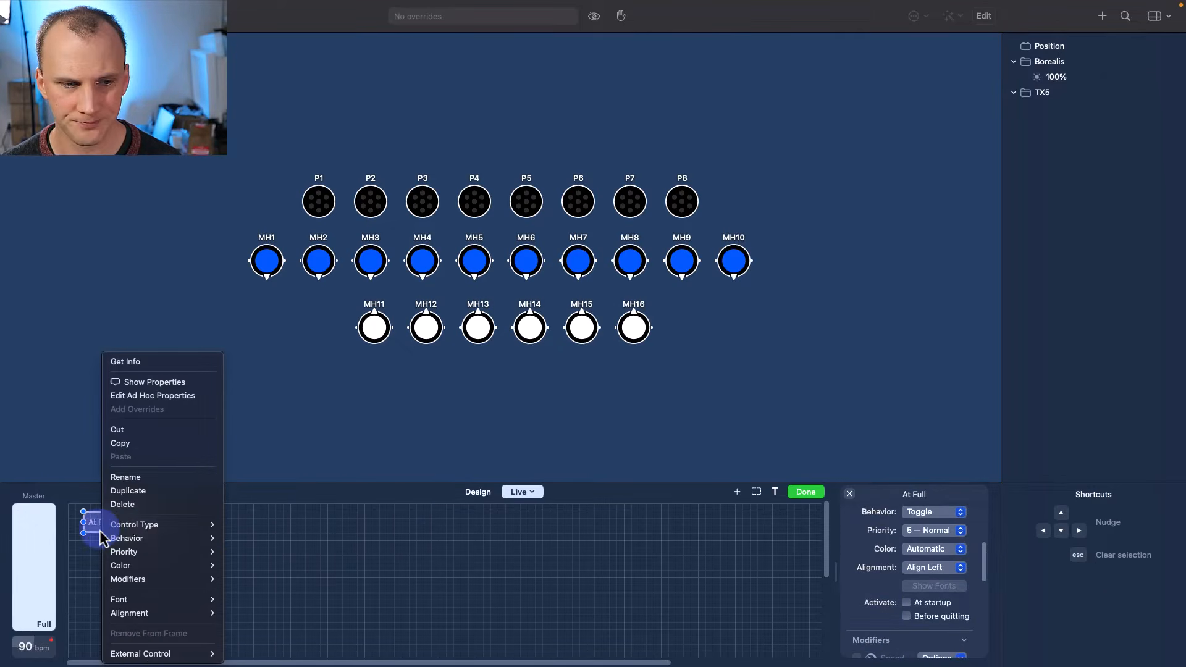
{"action": "mouse_move", "coordinate": [158, 527]}
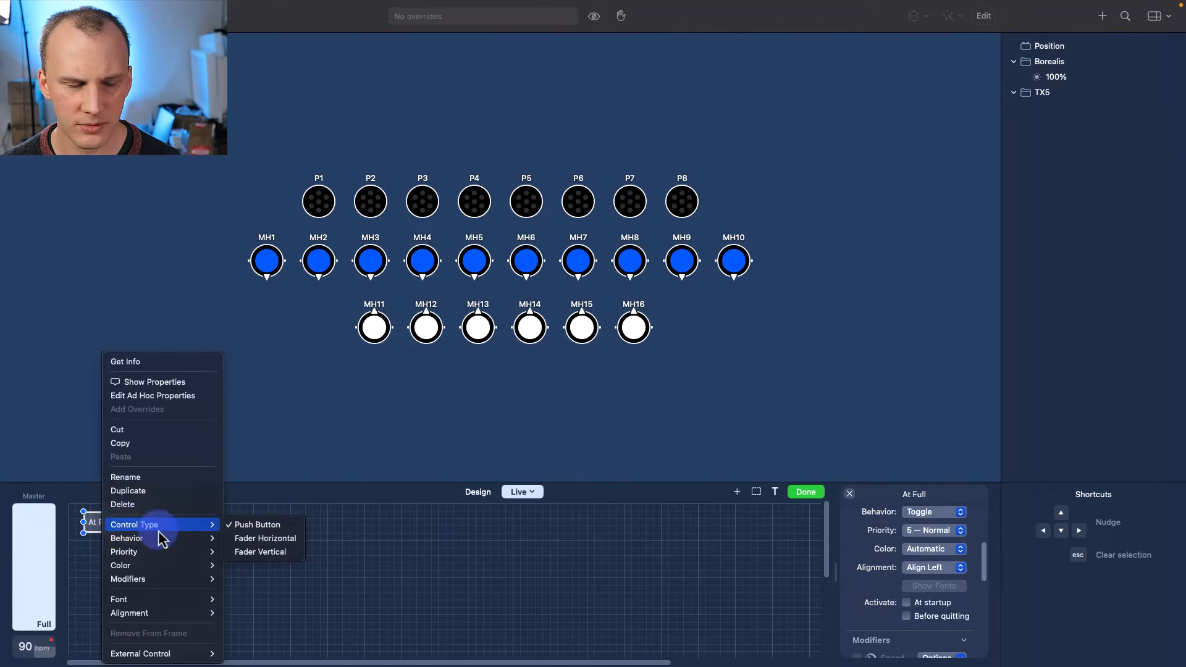
{"action": "left_click", "coordinate": [295, 539]}
- Move the At Full fader to the right, finish layout editing, and test it
{"action": "left_click_drag", "start_coordinate": [92, 524], "coordinate": [766, 519]}
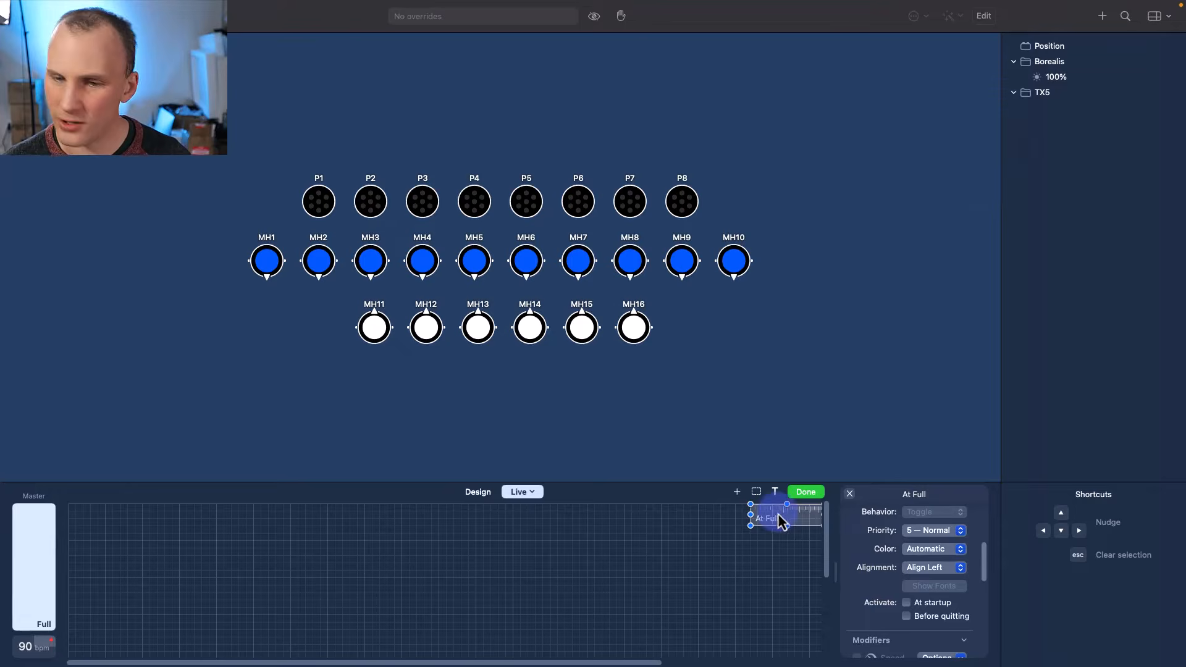
{"action": "left_click", "coordinate": [801, 498]}
{"action": "left_click_drag", "start_coordinate": [753, 519], "coordinate": [828, 533]}
{"action": "left_click", "coordinate": [851, 431]}
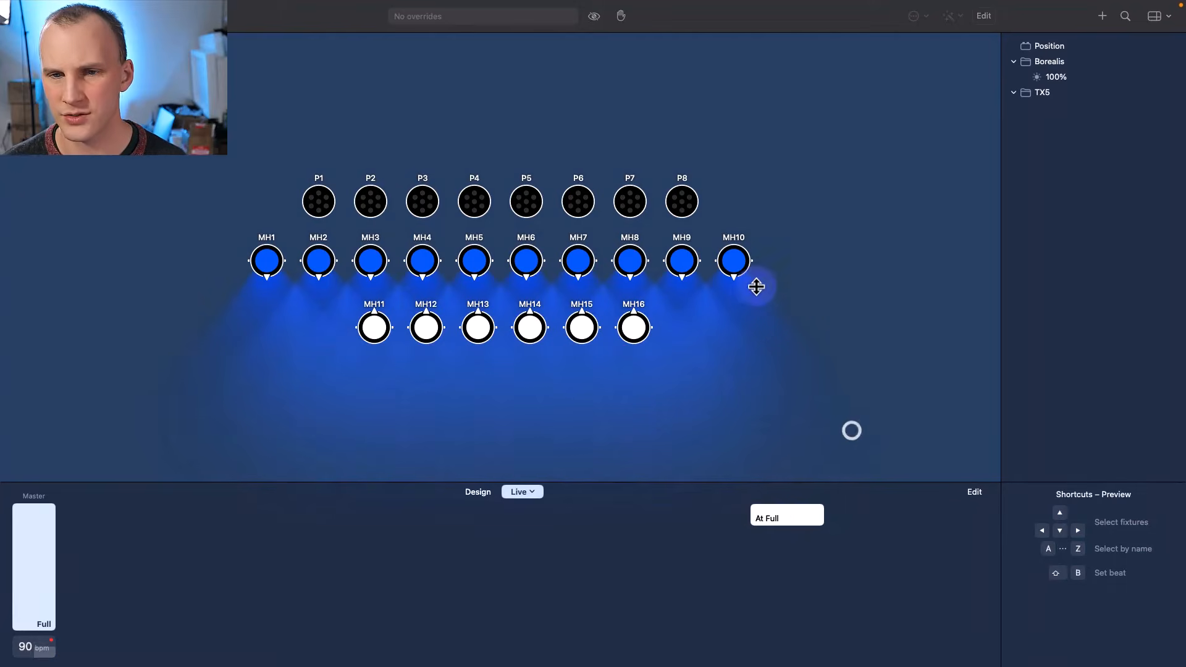
- Select moving heads MH1–MH10, turn them red, and save a Red preset in Borealis
{"action": "left_click", "coordinate": [779, 270]}
{"action": "double_click", "coordinate": [742, 256]}
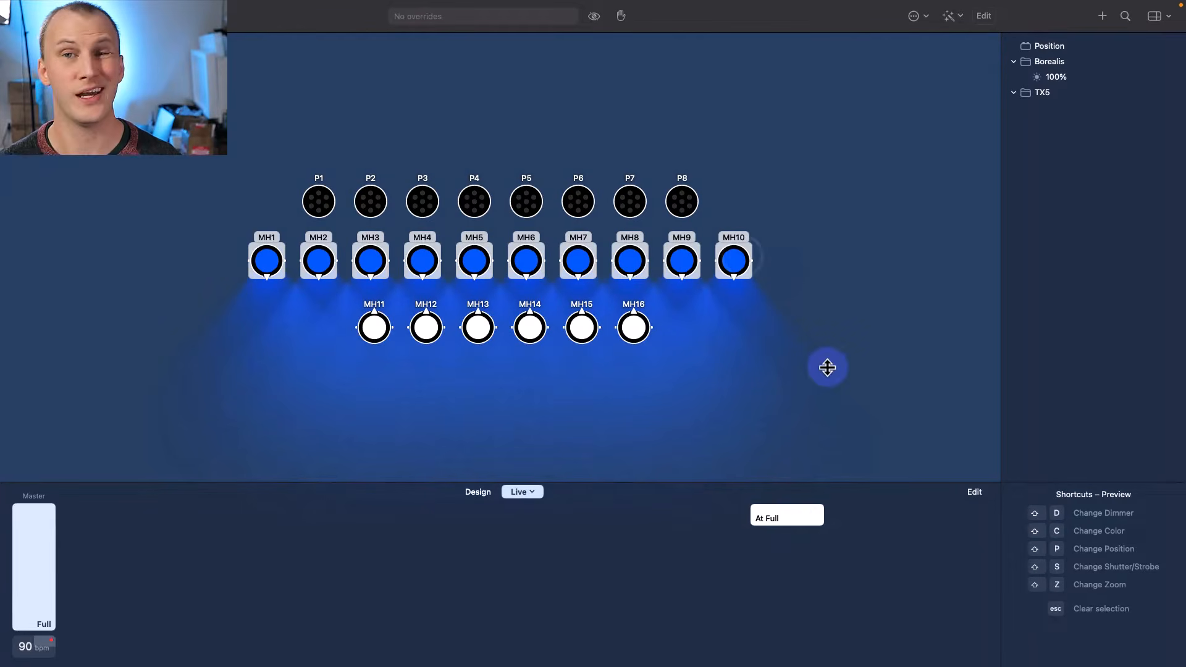
{"action": "left_click", "coordinate": [478, 492]}
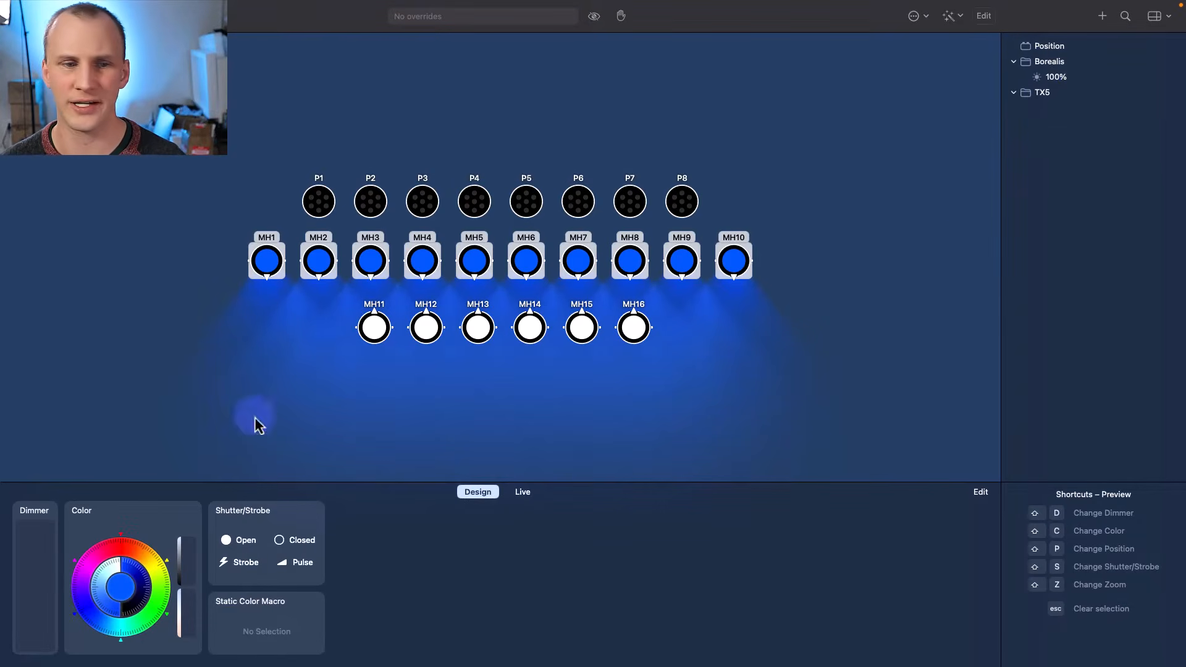
{"action": "left_click_drag", "start_coordinate": [111, 556], "coordinate": [119, 546]}
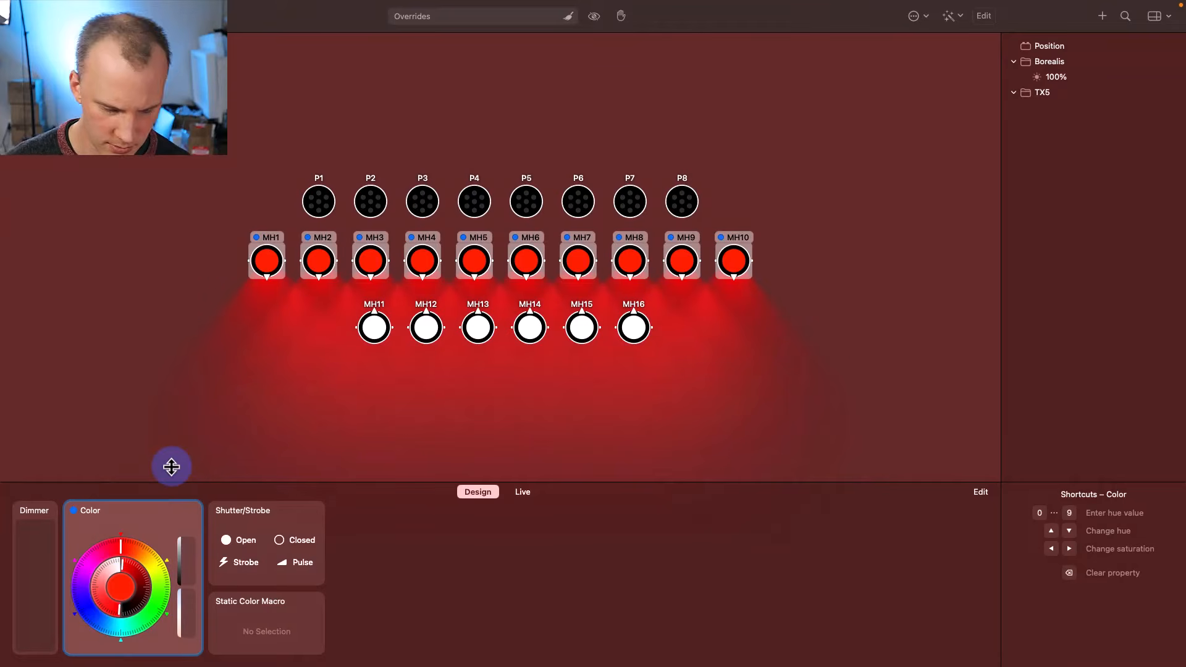
{"action": "left_click", "coordinate": [1050, 65]}
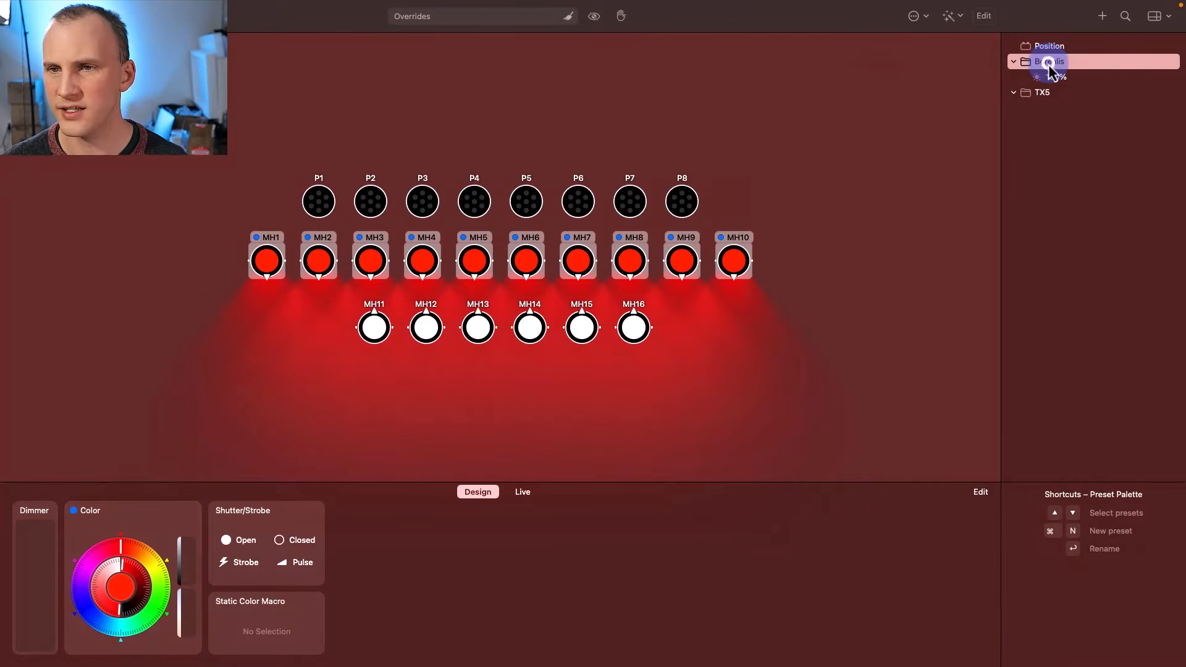
{"action": "key", "text": "super+n"}
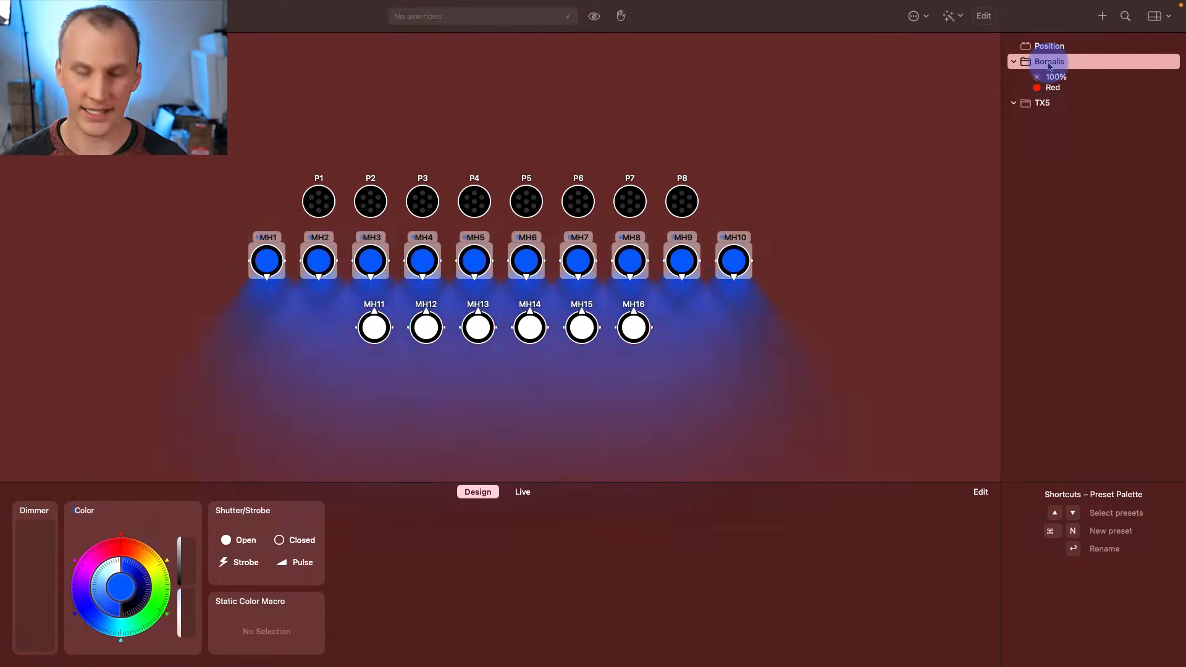
{"action": "key", "text": "Return"}
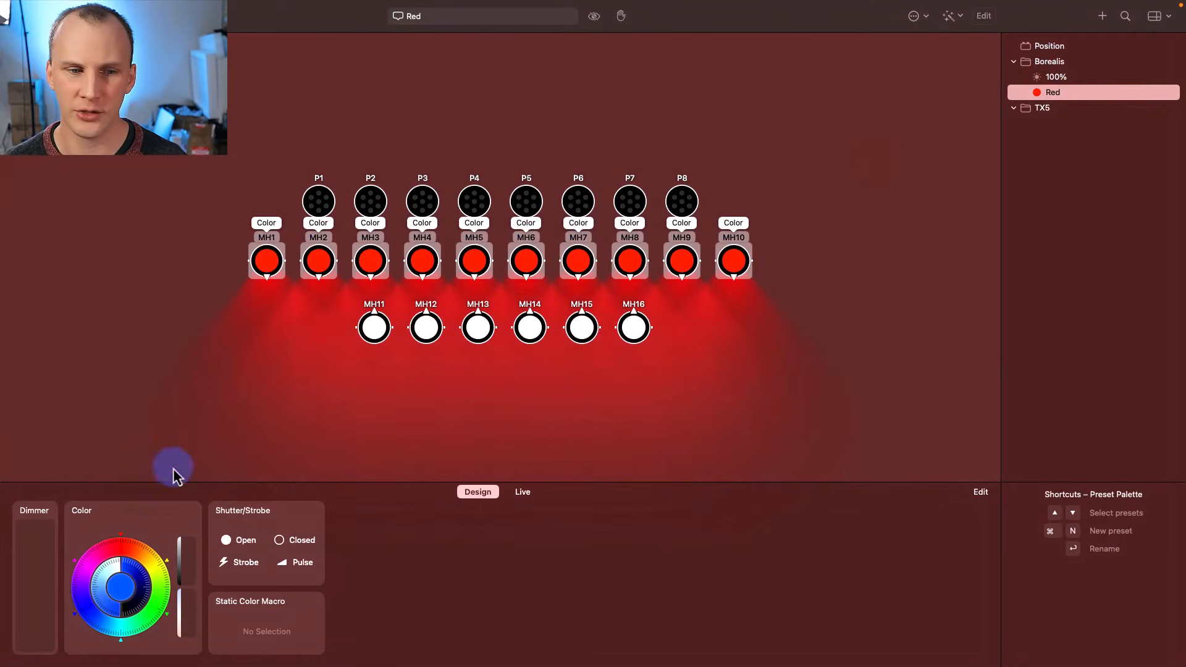
- Store Green, Dark Blue and Cyan colour presets from the colour wheel
{"action": "left_click_drag", "start_coordinate": [132, 566], "coordinate": [163, 609]}
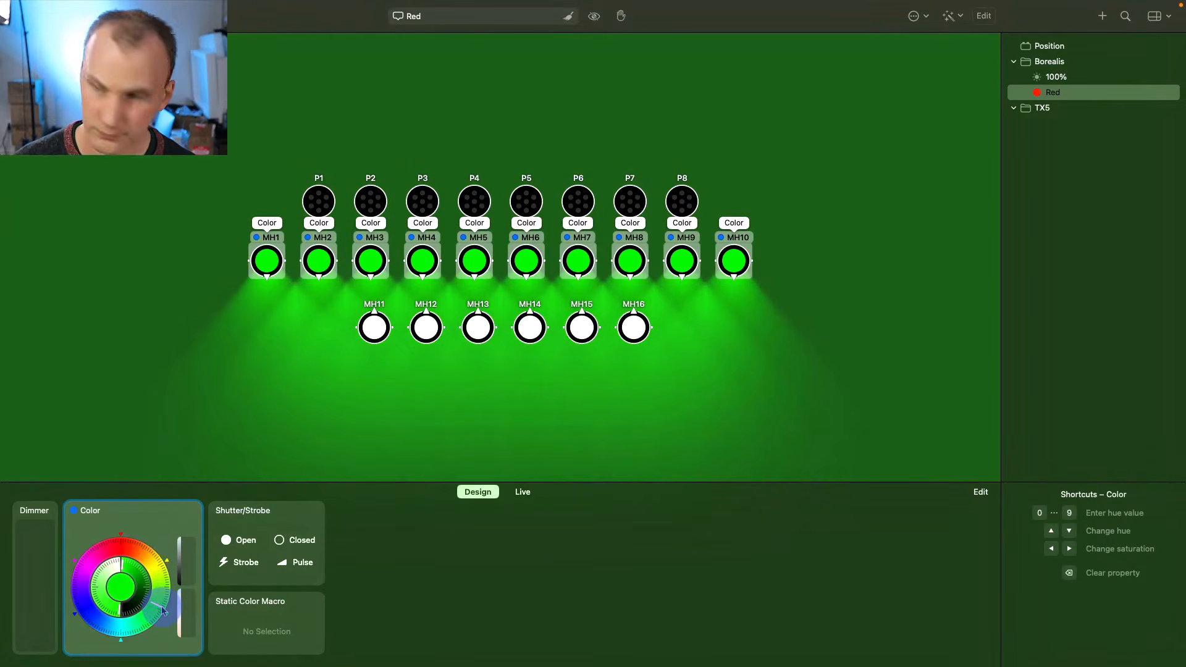
{"action": "key", "text": "super+n"}
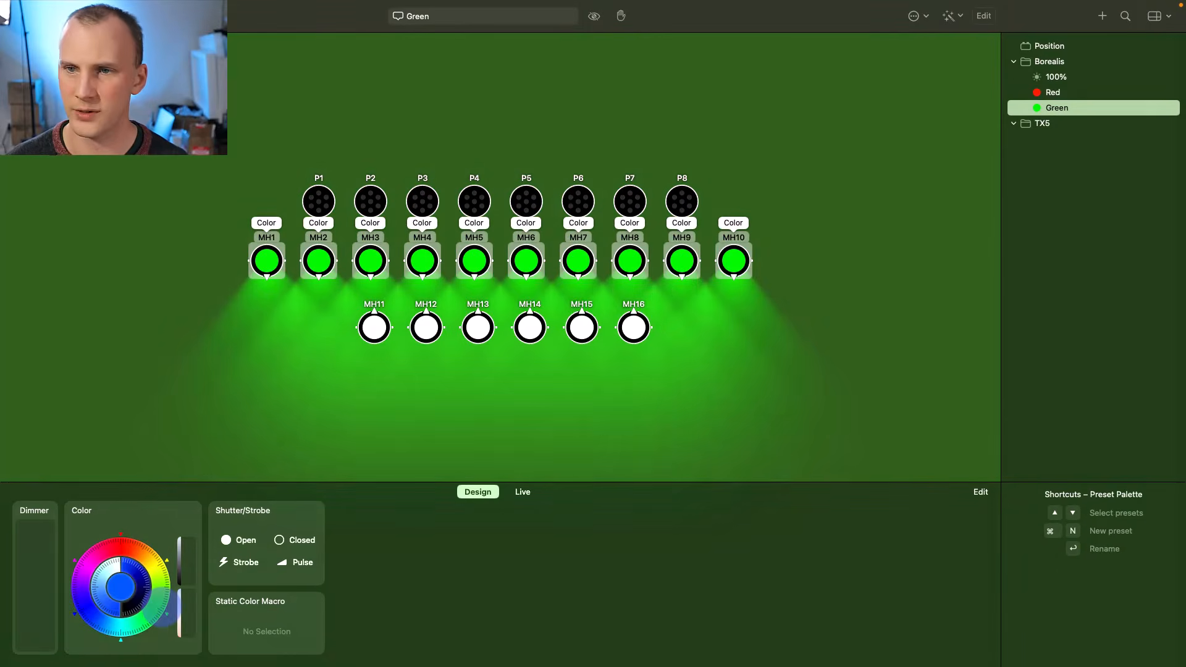
{"action": "left_click_drag", "start_coordinate": [160, 580], "coordinate": [86, 618]}
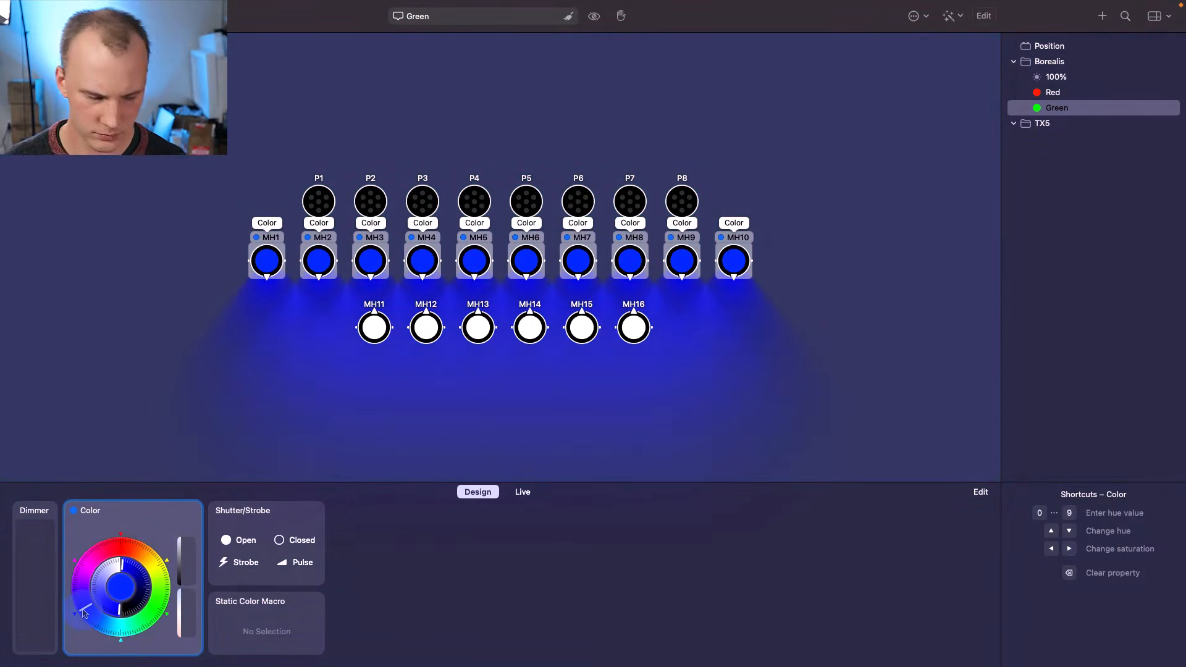
{"action": "key", "text": "super+n"}
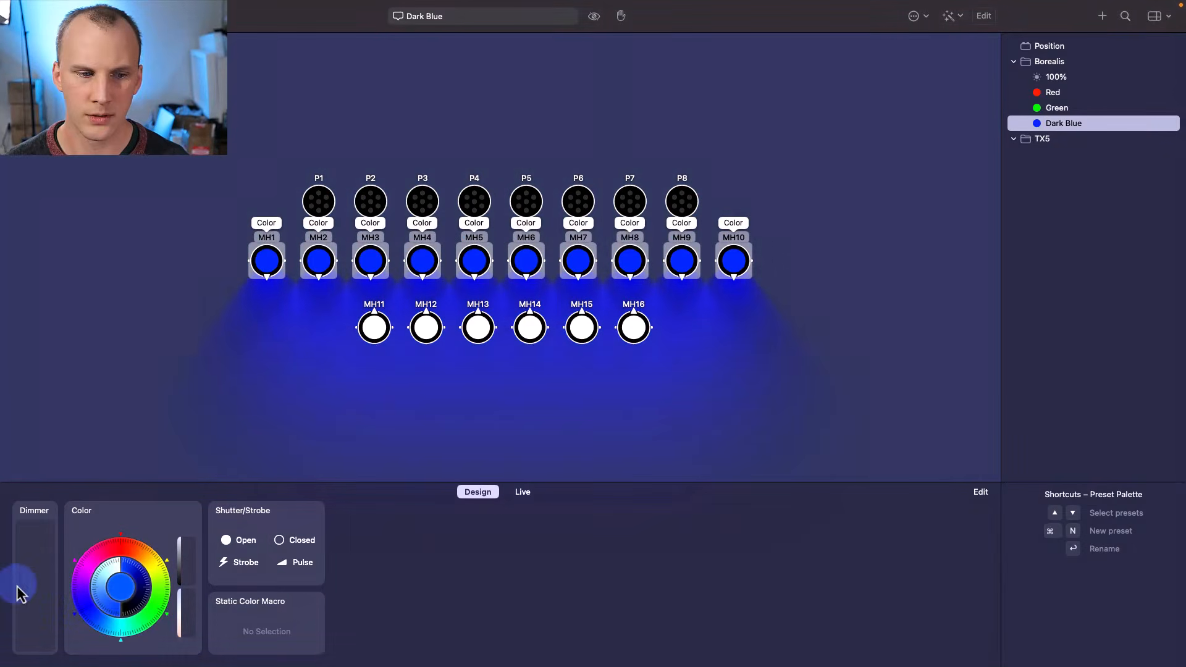
{"action": "left_click_drag", "start_coordinate": [101, 610], "coordinate": [83, 569]}
{"action": "key", "text": "super+n"}
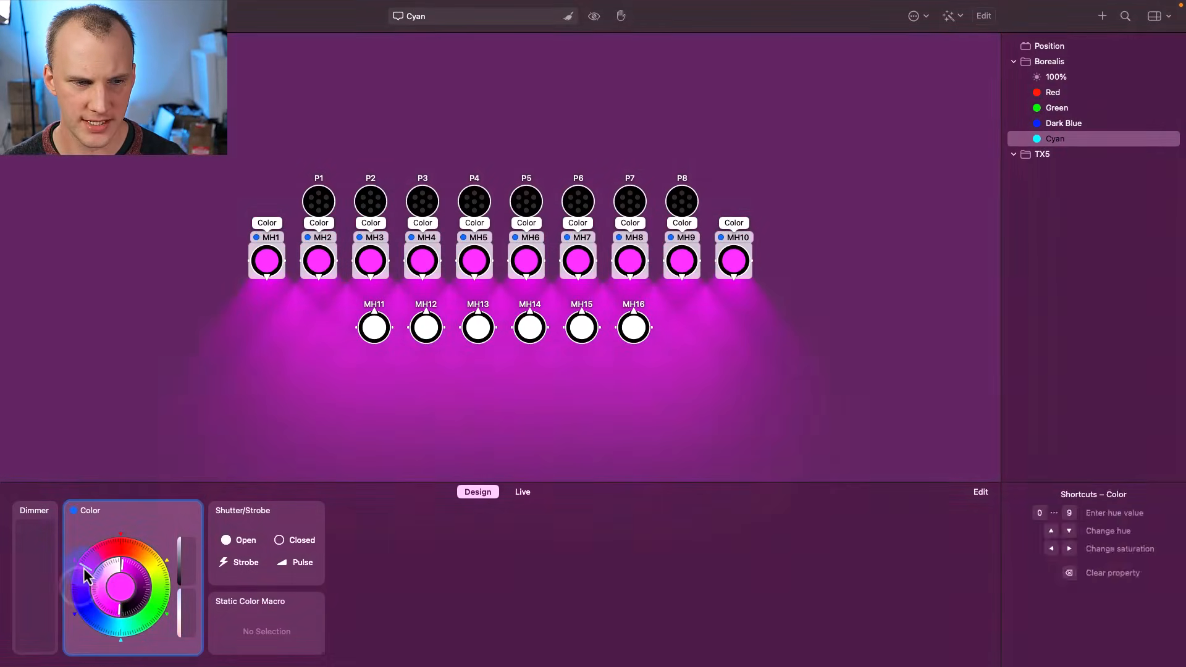
- Store Pink, Yellow and Violet colour presets
{"action": "key", "text": "super+n"}
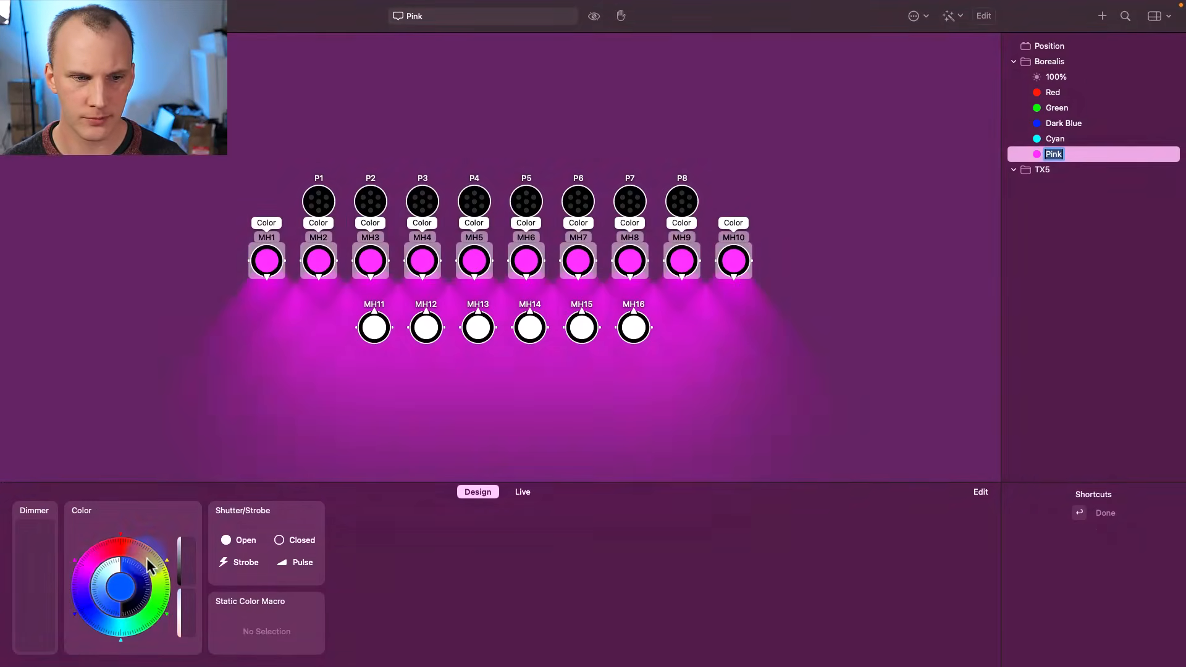
{"action": "left_click", "coordinate": [160, 569]}
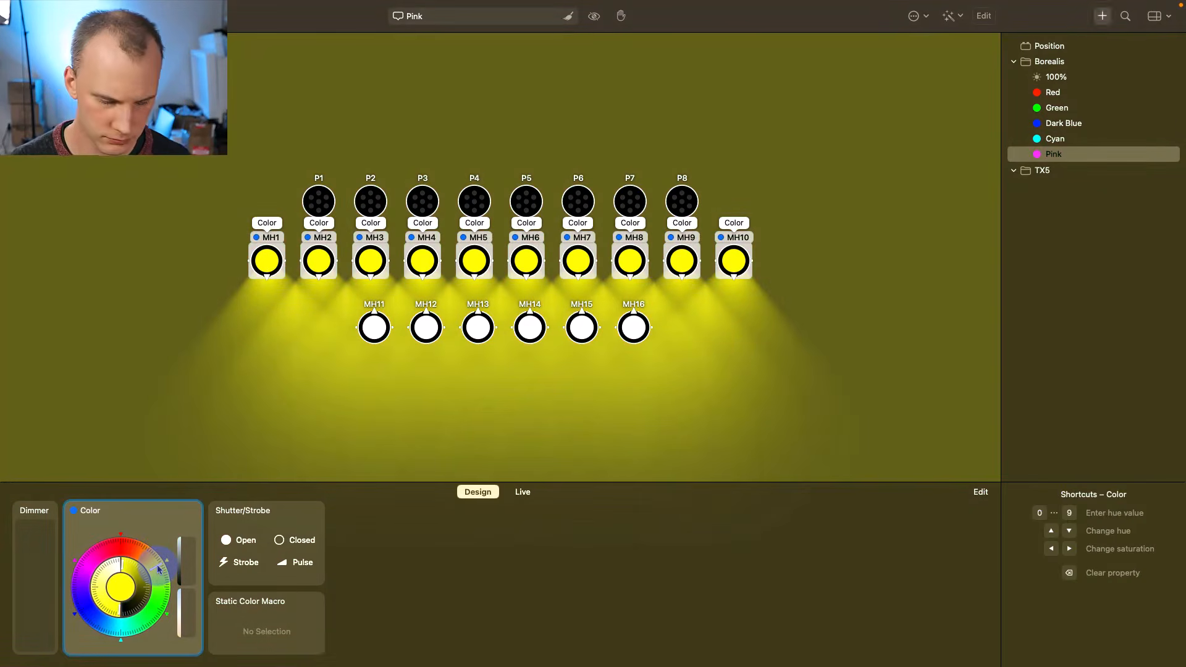
{"action": "key", "text": "super+n"}
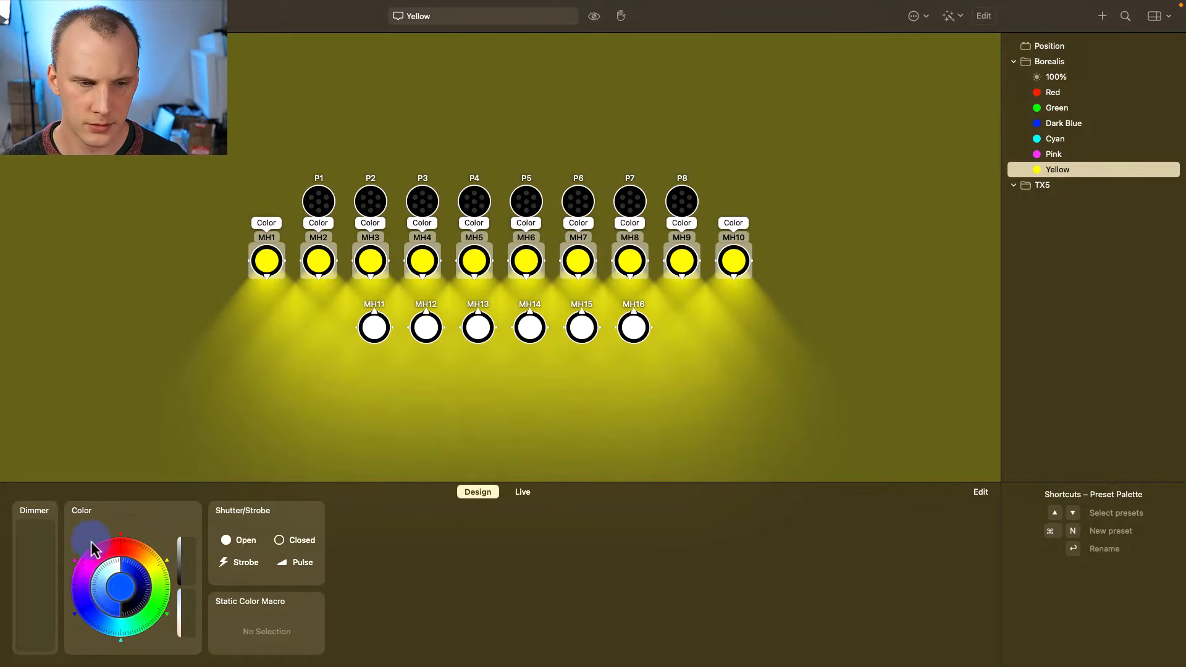
{"action": "left_click_drag", "start_coordinate": [92, 559], "coordinate": [83, 581]}
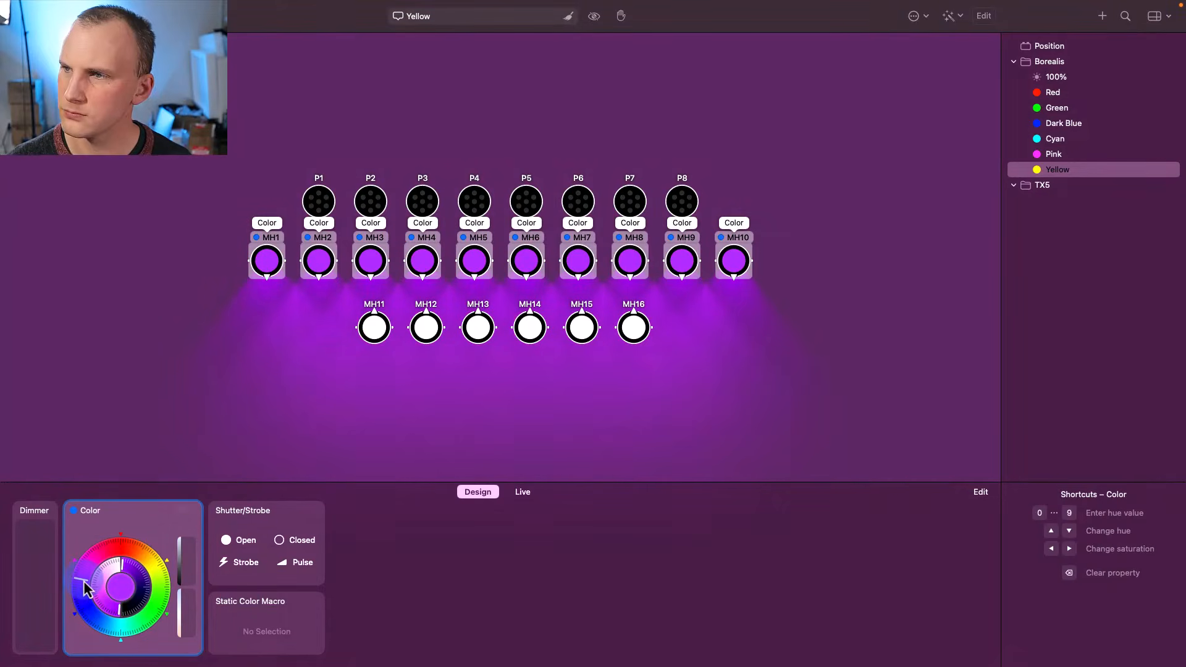
{"action": "key", "text": "super+n"}
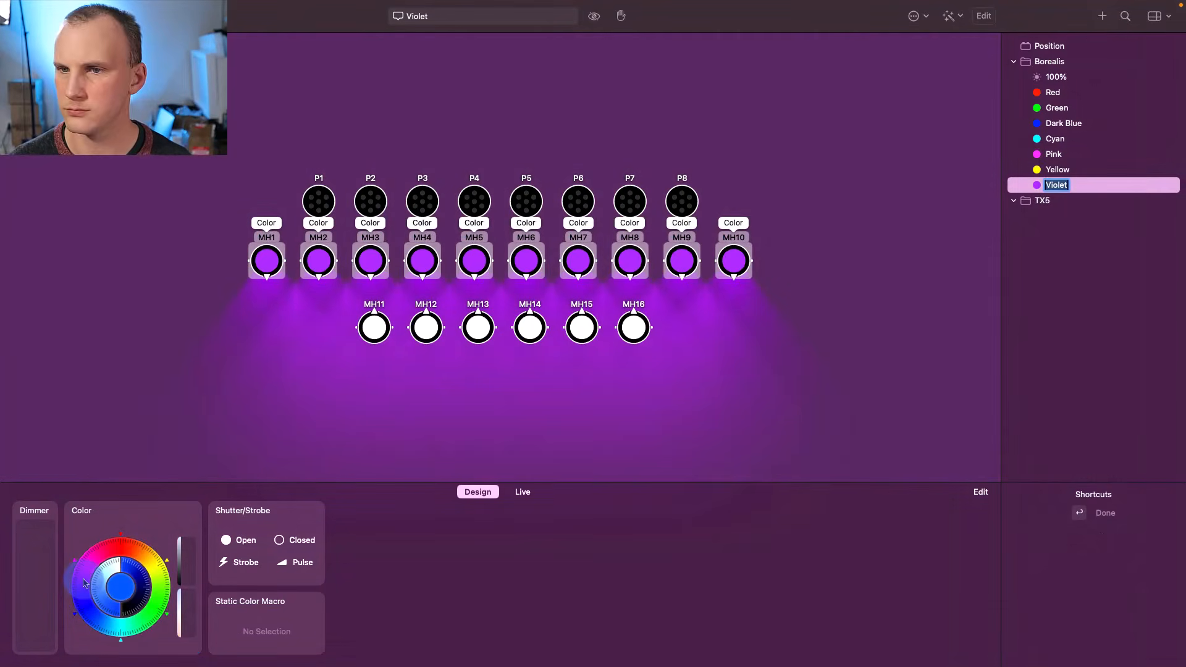
{"action": "key", "text": "Return"}
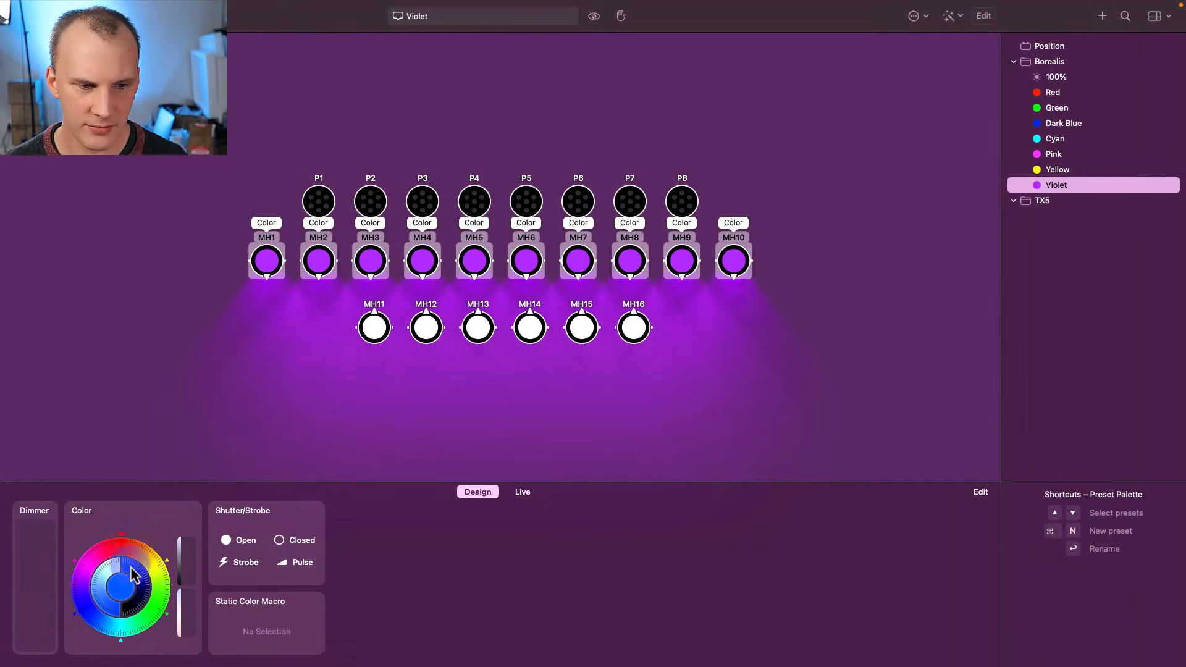
- Tint MH1–MH10 pale orange at 4,000 K with cool white off, and store it as a preset
{"action": "mouse_move", "coordinate": [127, 561]}
{"action": "left_mouse_down"}
{"action": "mouse_move", "coordinate": [101, 550]}
{"action": "mouse_move", "coordinate": [142, 570]}
{"action": "mouse_move", "coordinate": [101, 623]}
{"action": "mouse_move", "coordinate": [106, 587]}
{"action": "mouse_move", "coordinate": [121, 578]}
{"action": "mouse_move", "coordinate": [115, 621]}
{"action": "mouse_move", "coordinate": [100, 578]}
{"action": "mouse_move", "coordinate": [95, 605]}
{"action": "mouse_move", "coordinate": [87, 583]}
{"action": "left_mouse_up"}
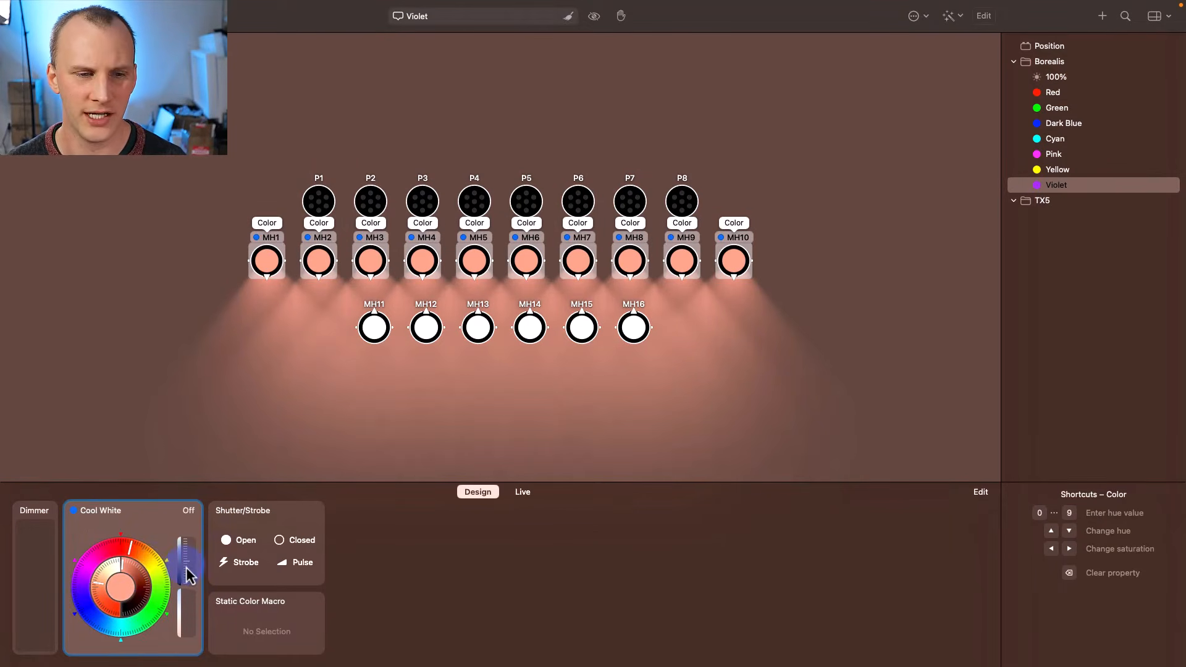
{"action": "left_click_drag", "start_coordinate": [184, 572], "coordinate": [159, 611]}
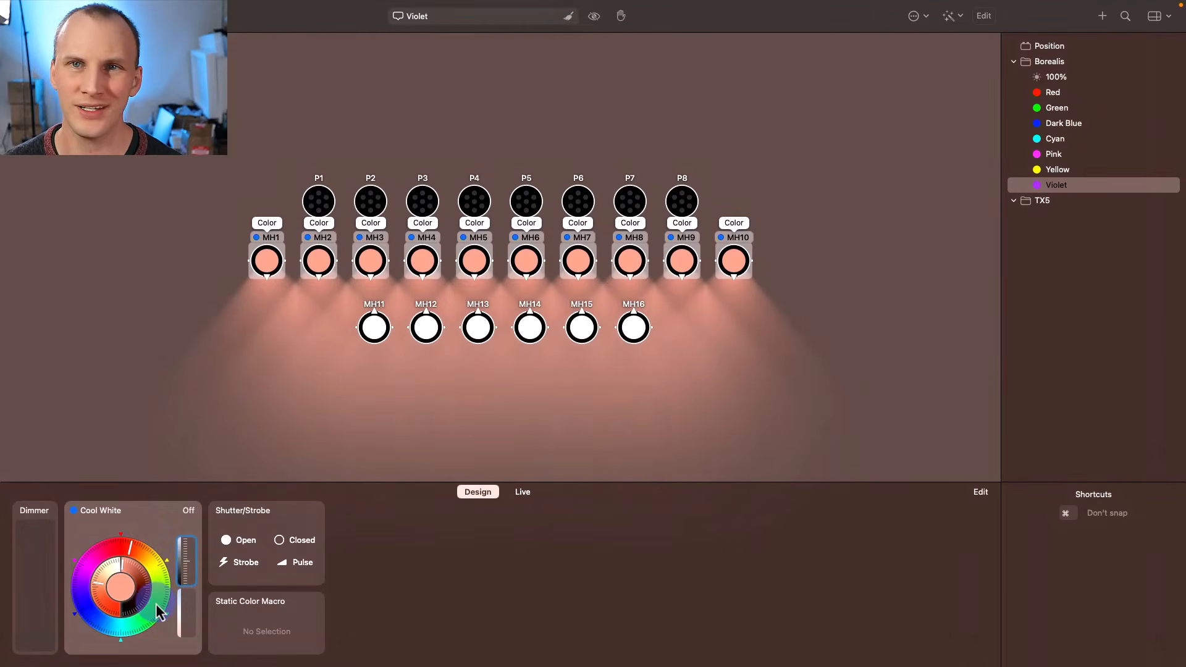
{"action": "left_click_drag", "start_coordinate": [106, 578], "coordinate": [178, 514]}
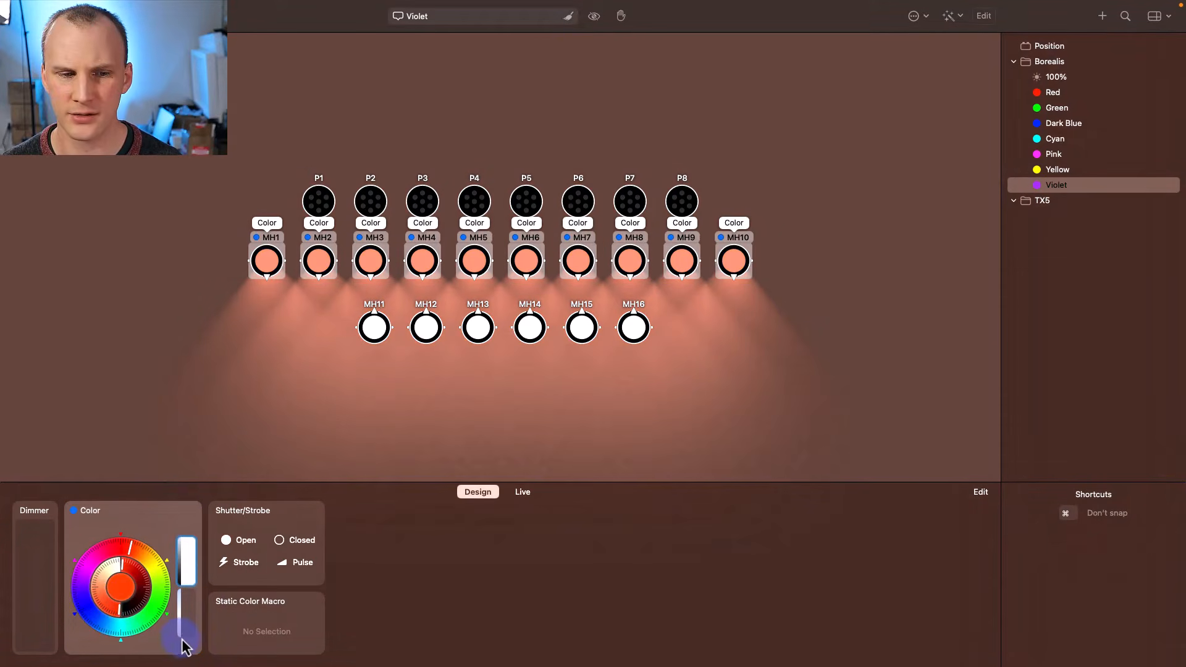
{"action": "mouse_move", "coordinate": [186, 646]}
{"action": "left_mouse_down"}
{"action": "mouse_move", "coordinate": [191, 599]}
{"action": "mouse_move", "coordinate": [175, 619]}
{"action": "mouse_move", "coordinate": [160, 518]}
{"action": "mouse_move", "coordinate": [179, 663]}
{"action": "left_mouse_up"}
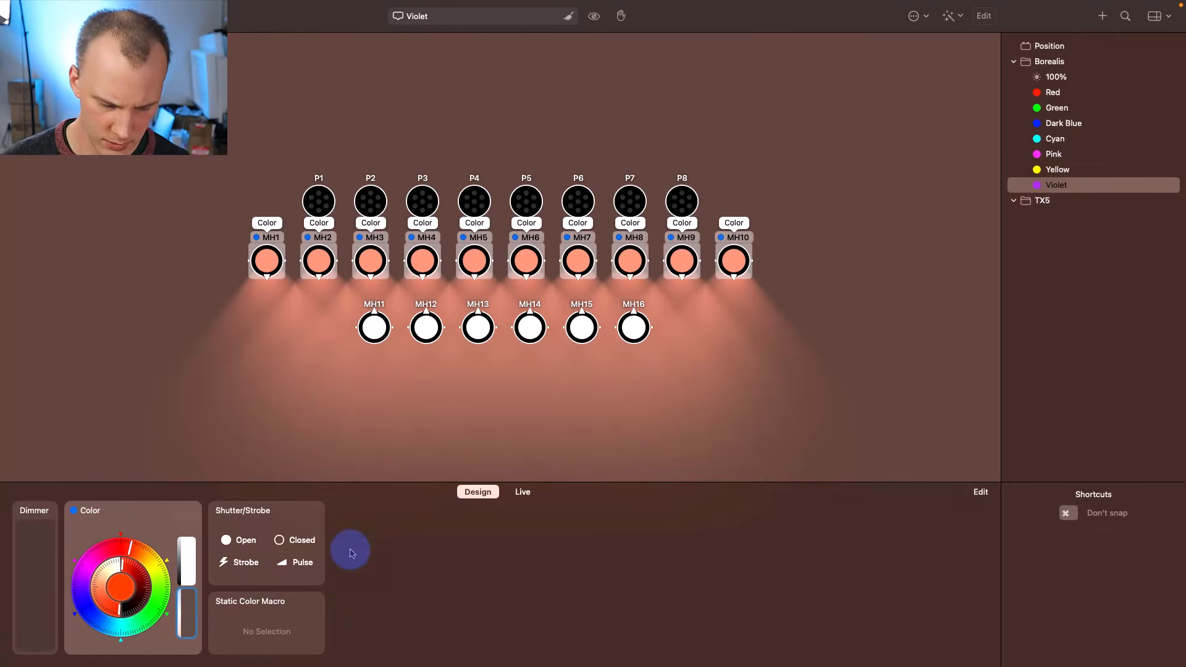
{"action": "key", "text": "super+n"}
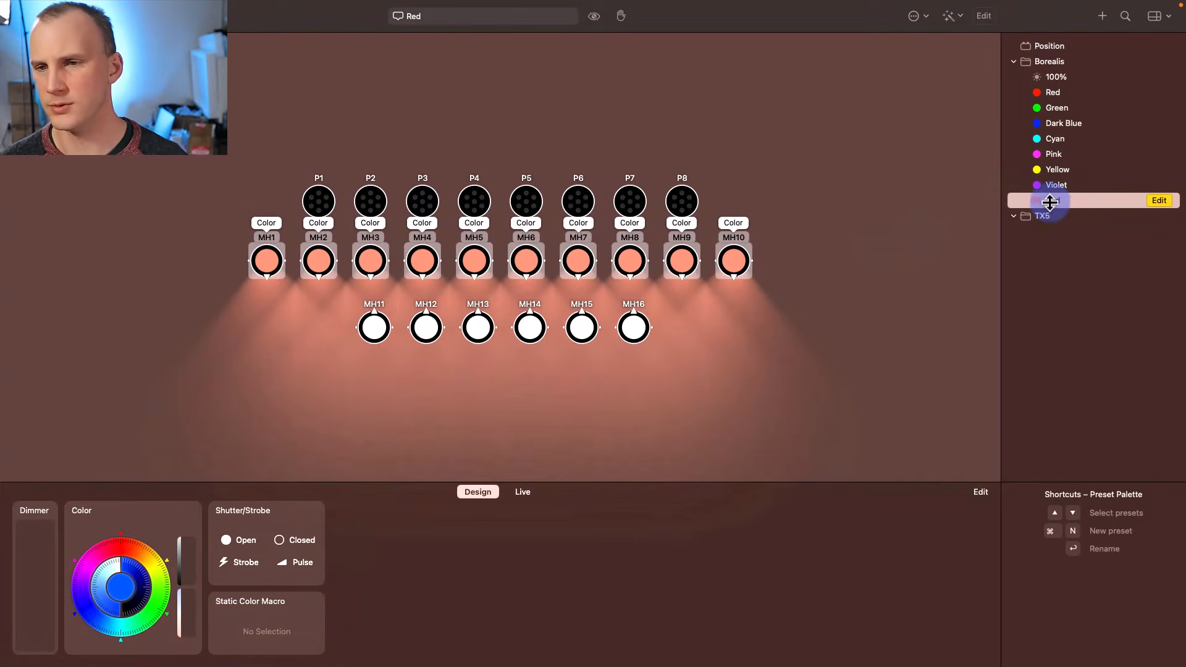
- Rename the new preset to 'Warm White'
{"action": "left_click", "coordinate": [1052, 204]}
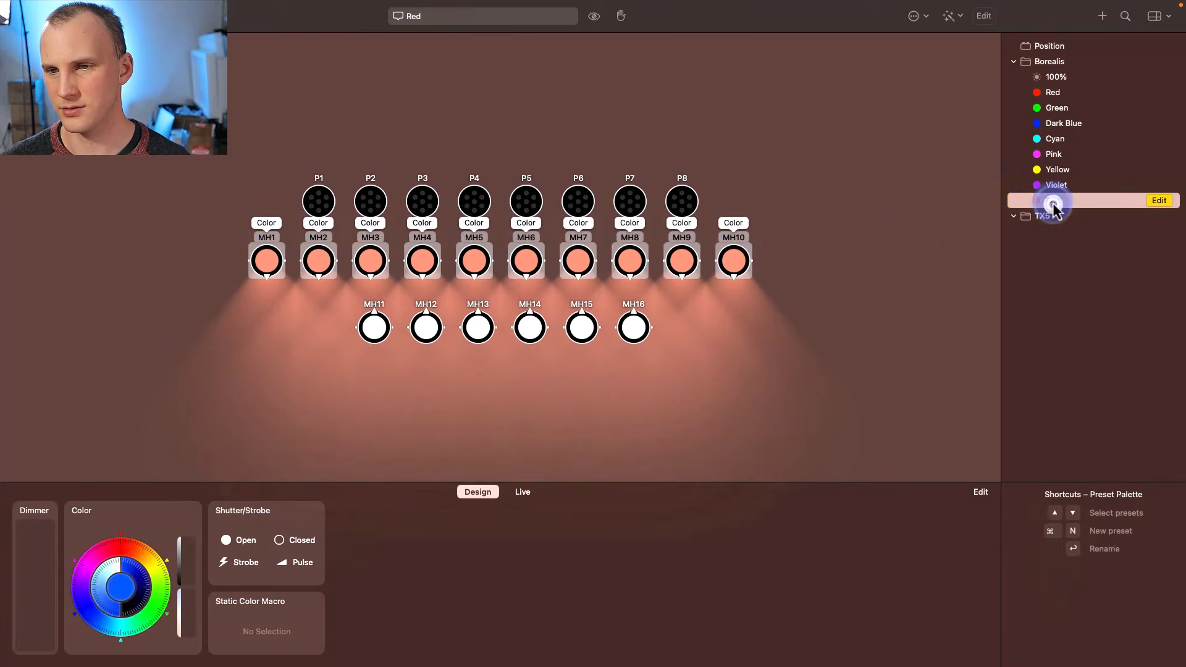
{"action": "double_click", "coordinate": [1053, 201]}
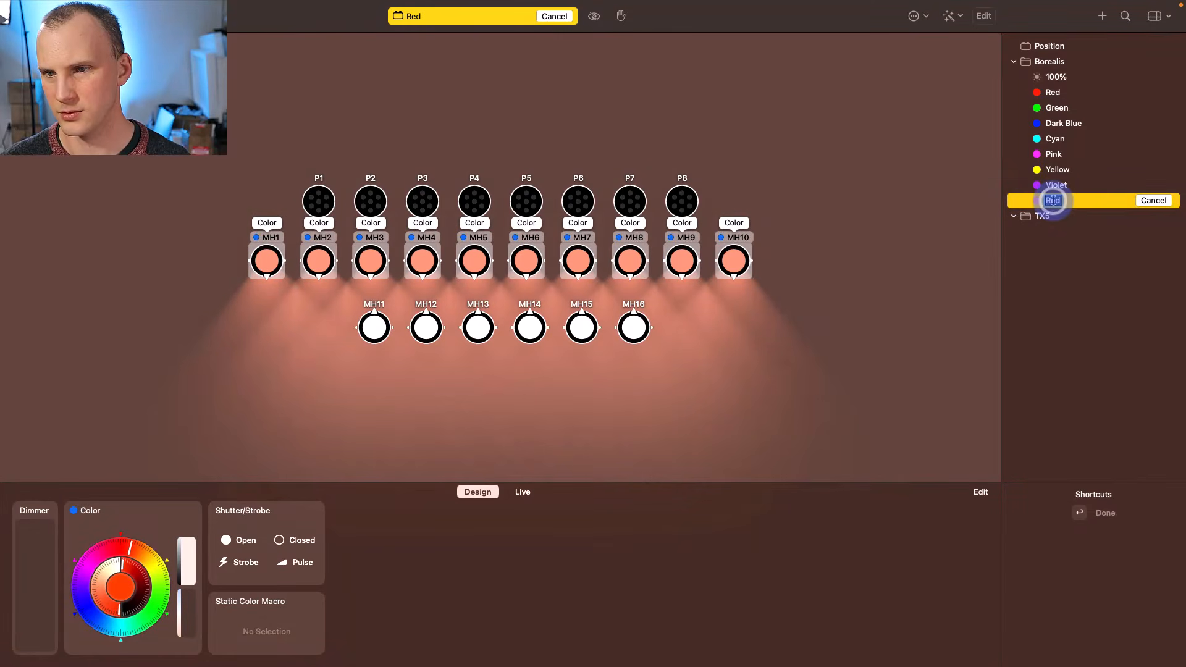
{"action": "type", "text": "Warm Whi"}
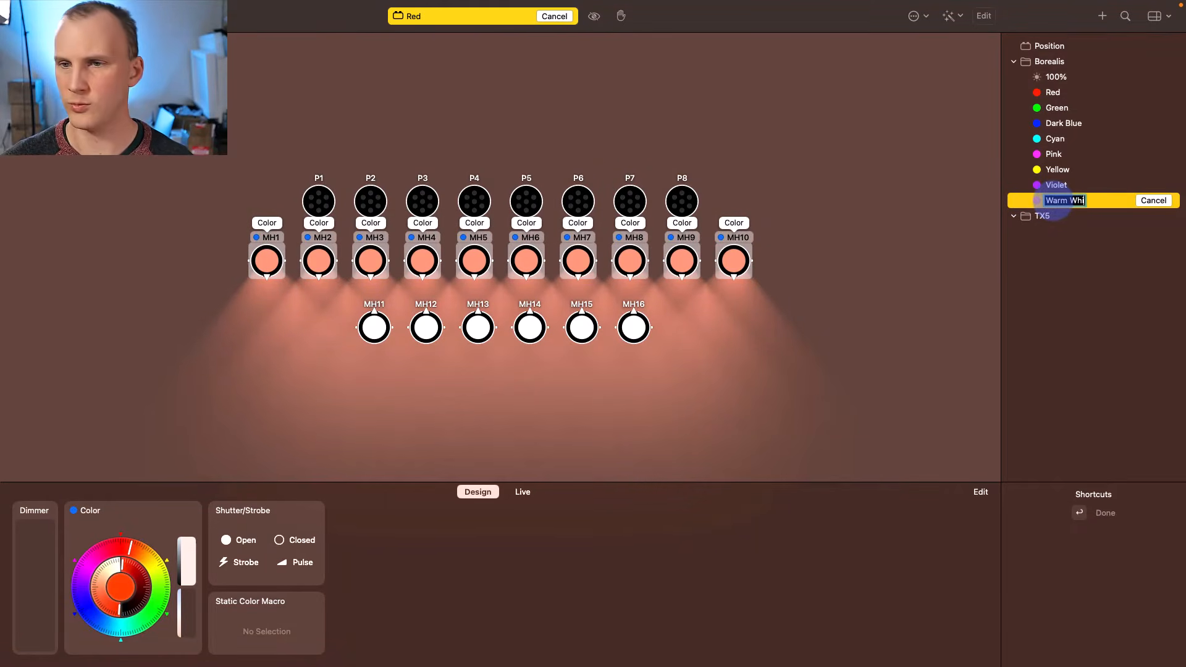
{"action": "type", "text": "te"}
{"action": "key", "text": "Return"}
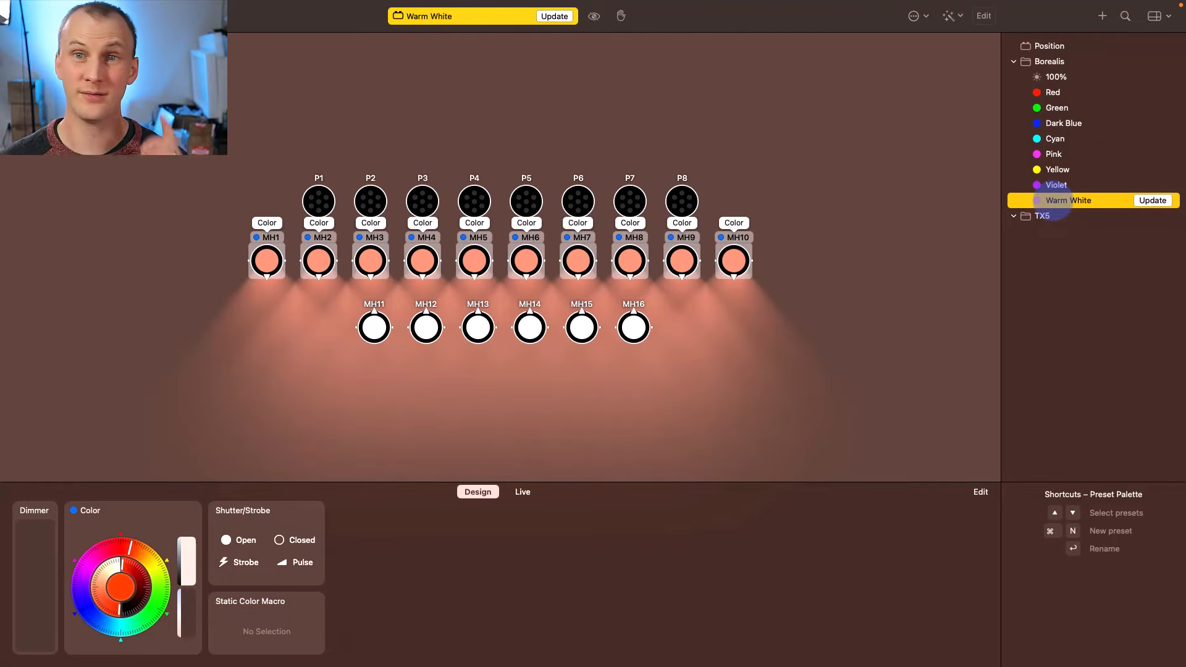
- Update Warm White so it contains only fixtures MH1–MH10
{"action": "left_click", "coordinate": [890, 231]}
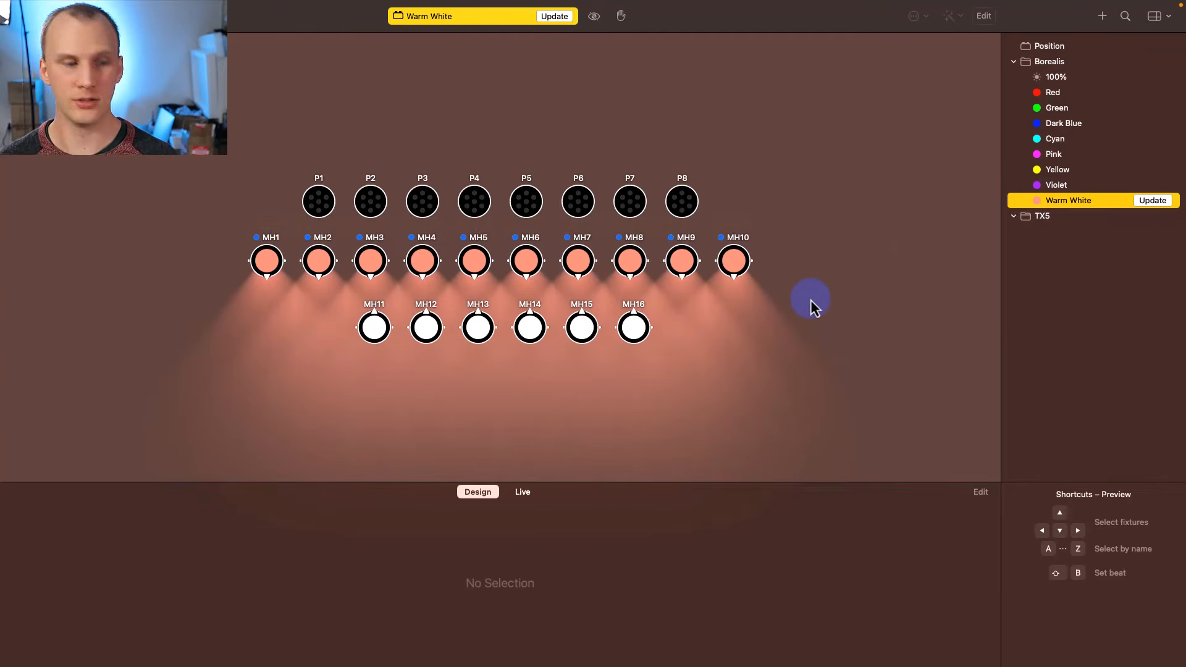
{"action": "left_click_drag", "start_coordinate": [811, 301], "coordinate": [633, 284]}
{"action": "left_click_drag", "start_coordinate": [768, 284], "coordinate": [245, 229]}
{"action": "left_click", "coordinate": [1068, 62]}
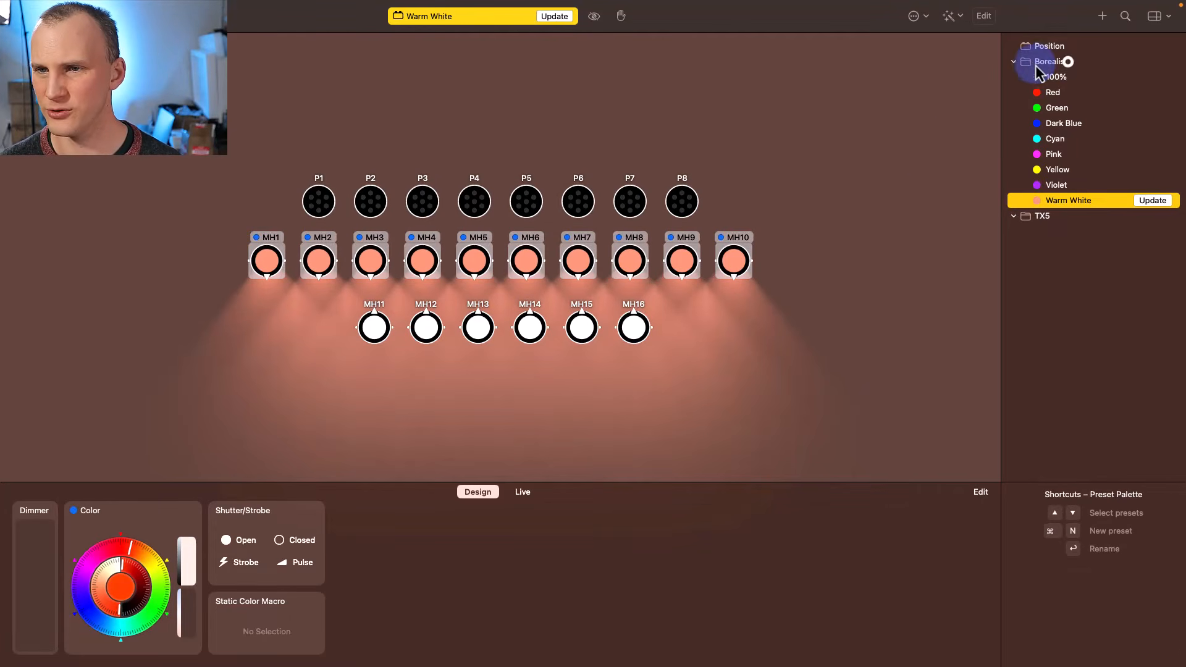
{"action": "left_click", "coordinate": [1155, 198]}
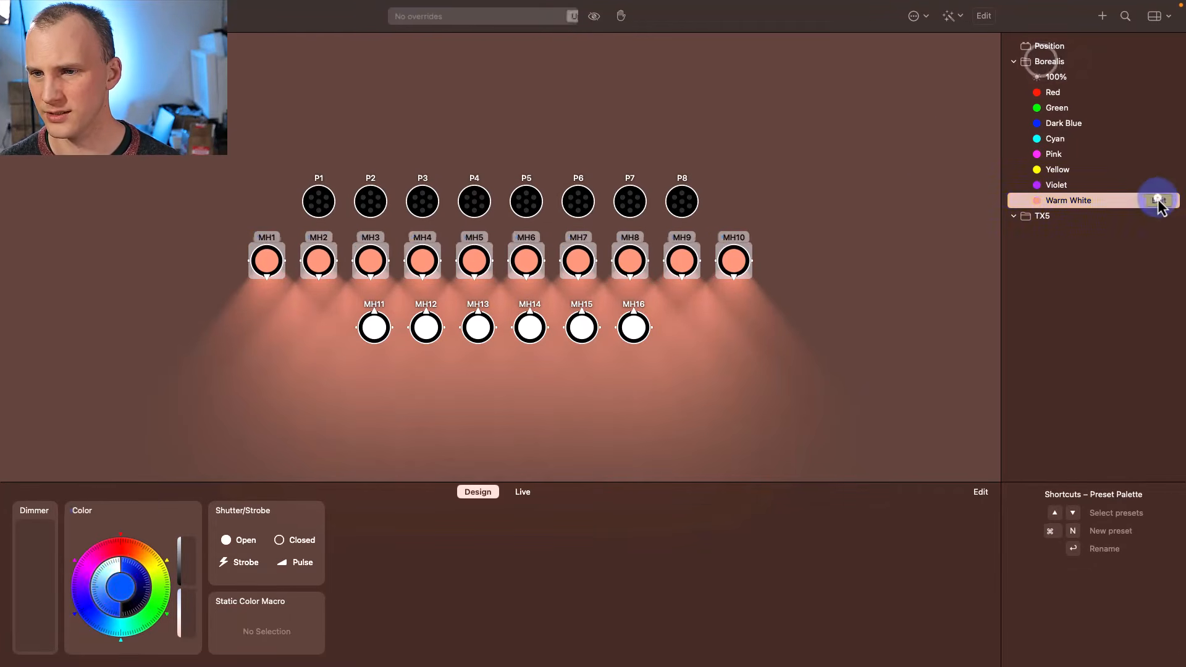
{"action": "left_click", "coordinate": [1044, 68]}
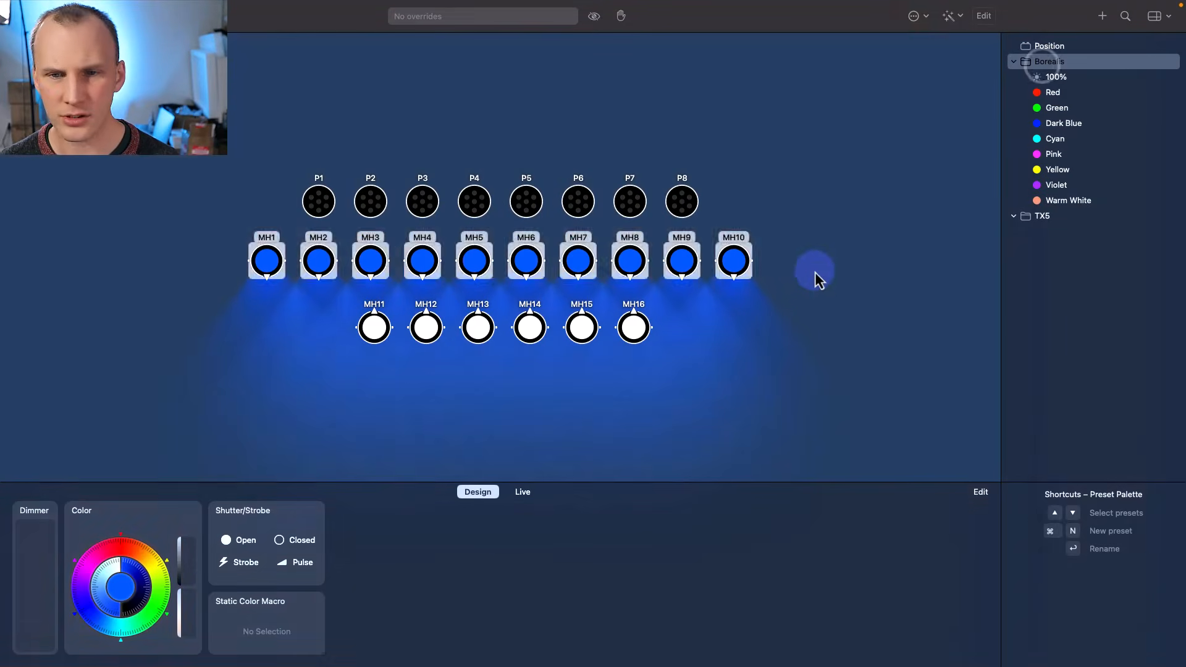
- Select MH1–MH10, aim them at pan −180° and tilt +56.5°, and browse position effects
{"action": "left_click", "coordinate": [799, 278]}
{"action": "left_click_drag", "start_coordinate": [809, 272], "coordinate": [263, 278]}
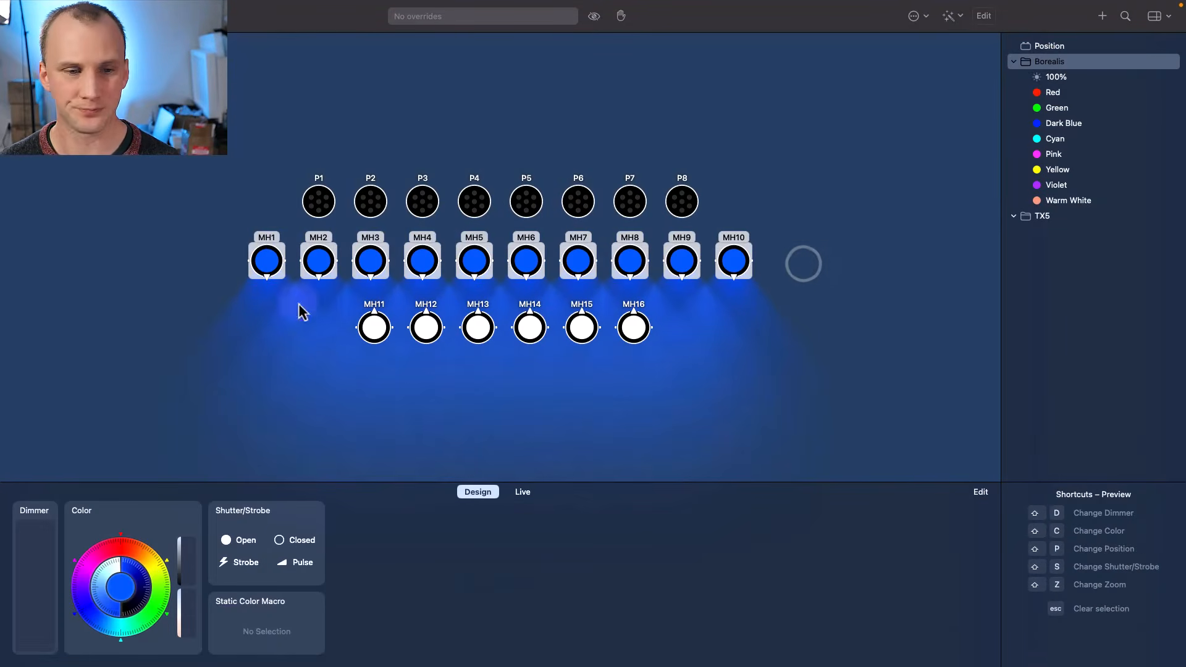
{"action": "key", "text": "shift+p"}
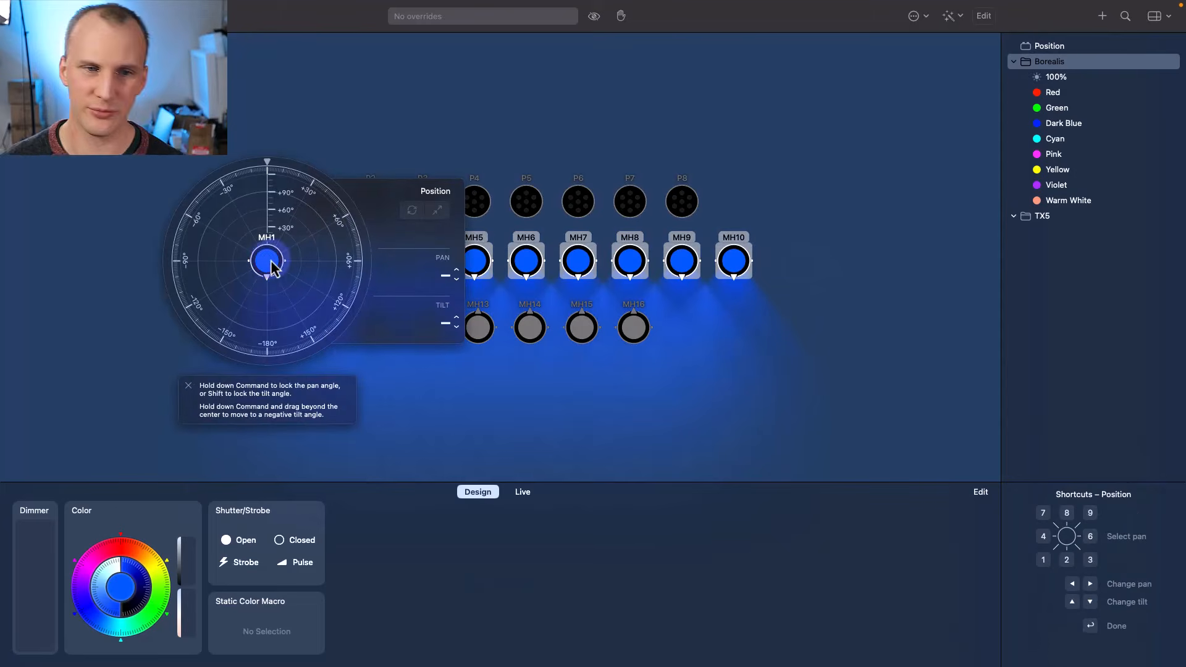
{"action": "left_click_drag", "start_coordinate": [265, 286], "coordinate": [267, 310]}
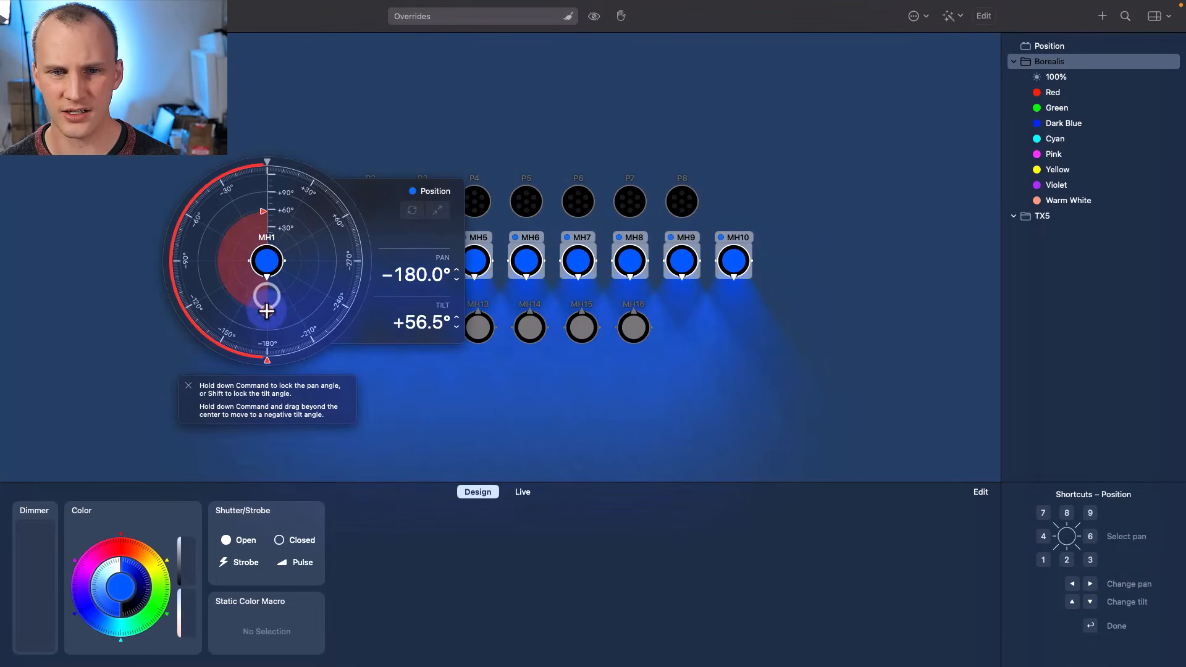
{"action": "left_click", "coordinate": [461, 192]}
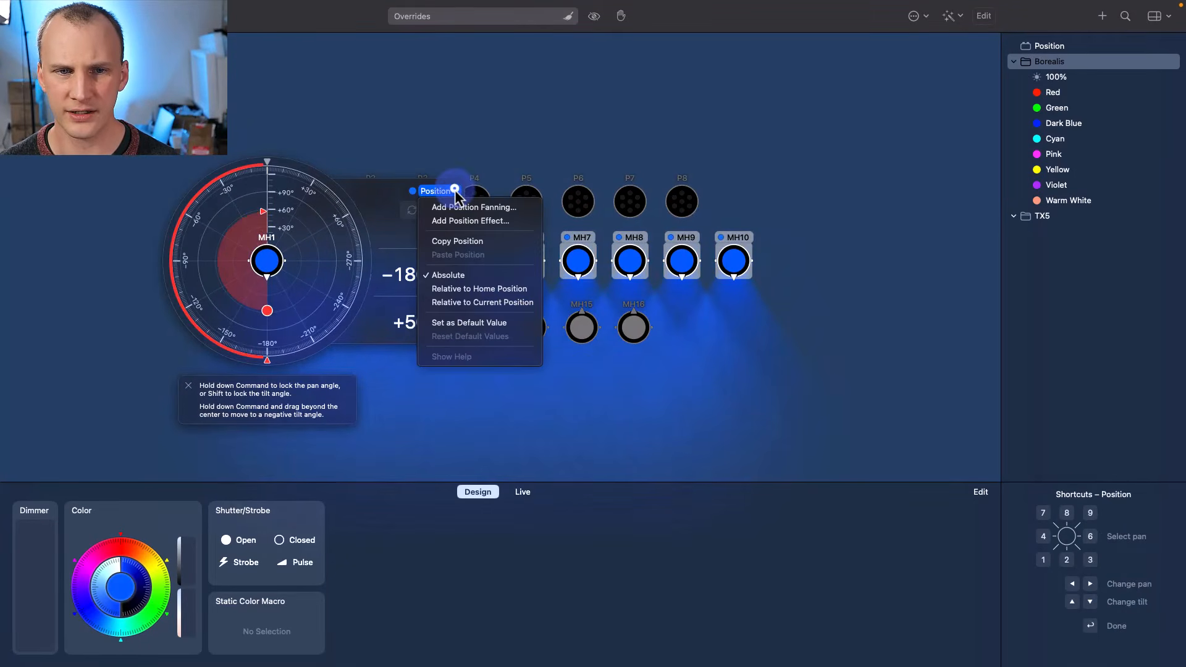
{"action": "left_click", "coordinate": [442, 221]}
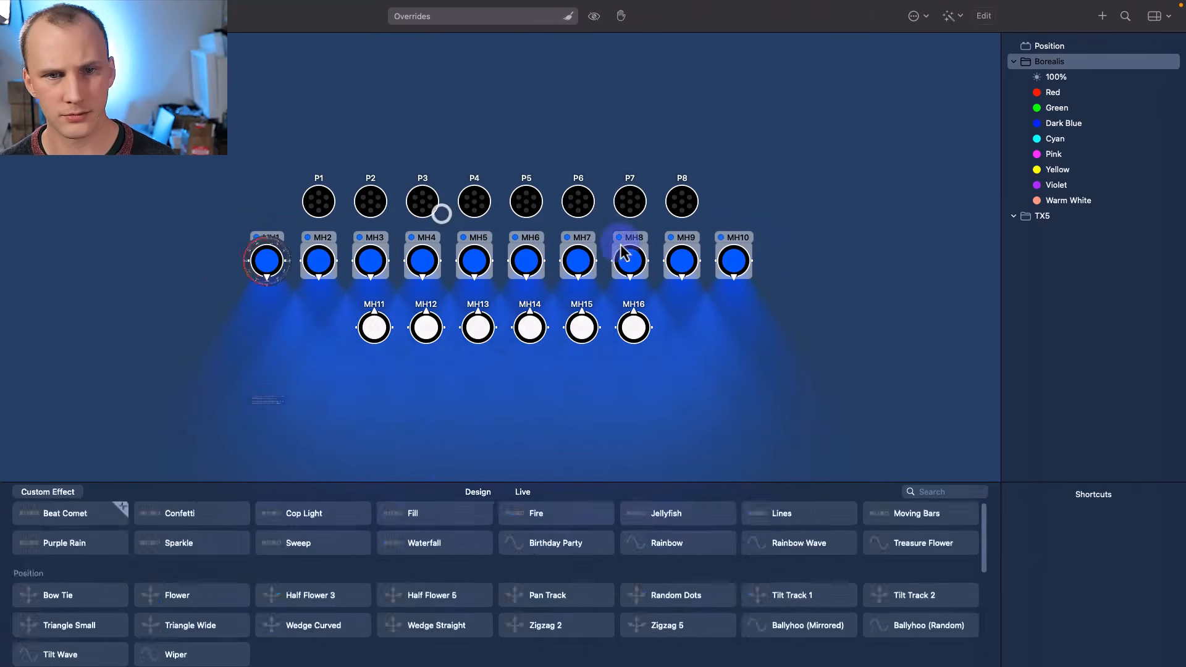
- Close the effects library, reselect MH1–MH10 and show the Position options list
{"action": "mouse_move", "coordinate": [315, 544]}
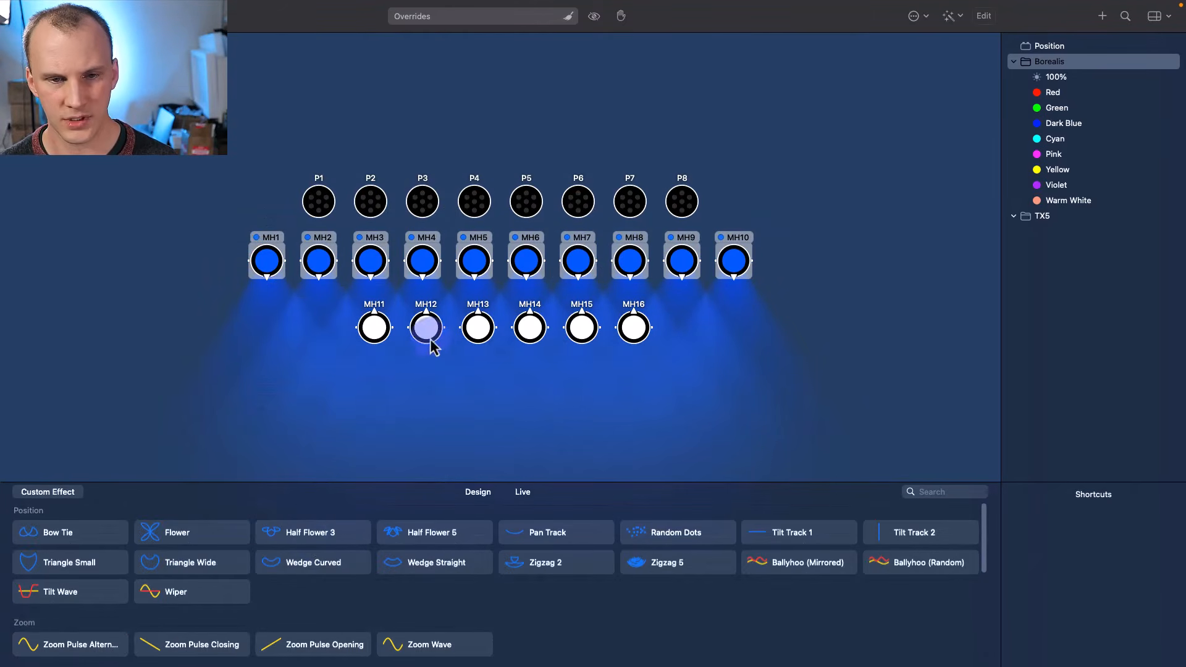
{"action": "left_click", "coordinate": [476, 391]}
{"action": "left_click_drag", "start_coordinate": [795, 282], "coordinate": [219, 228]}
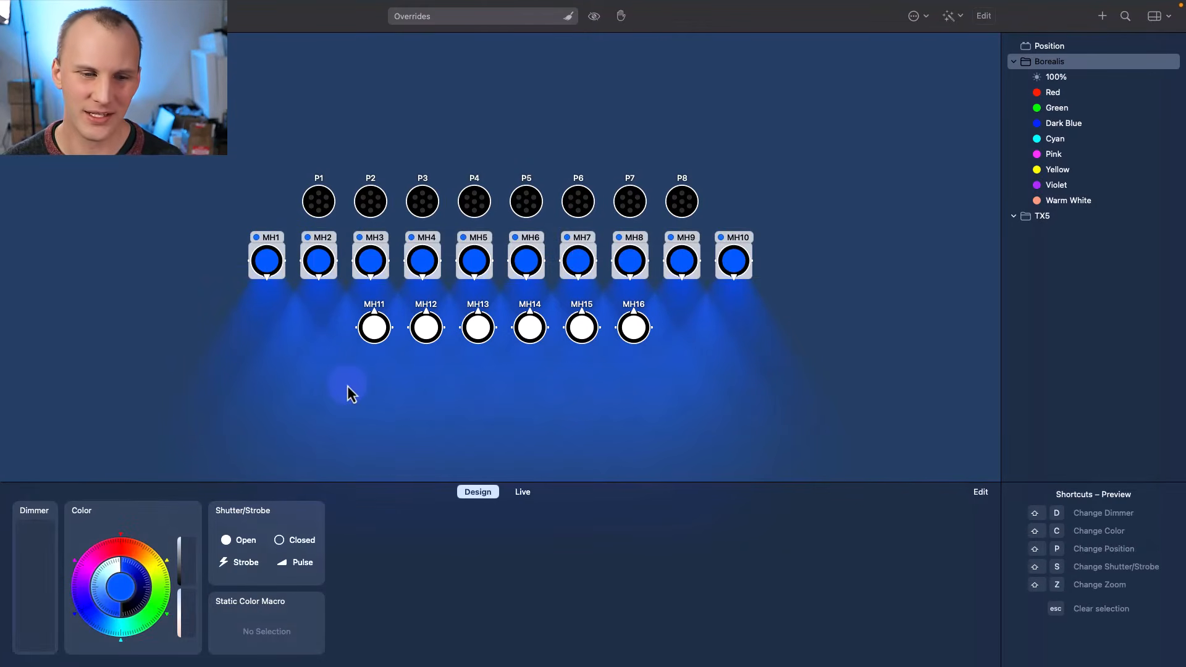
{"action": "key", "text": "shift+p"}
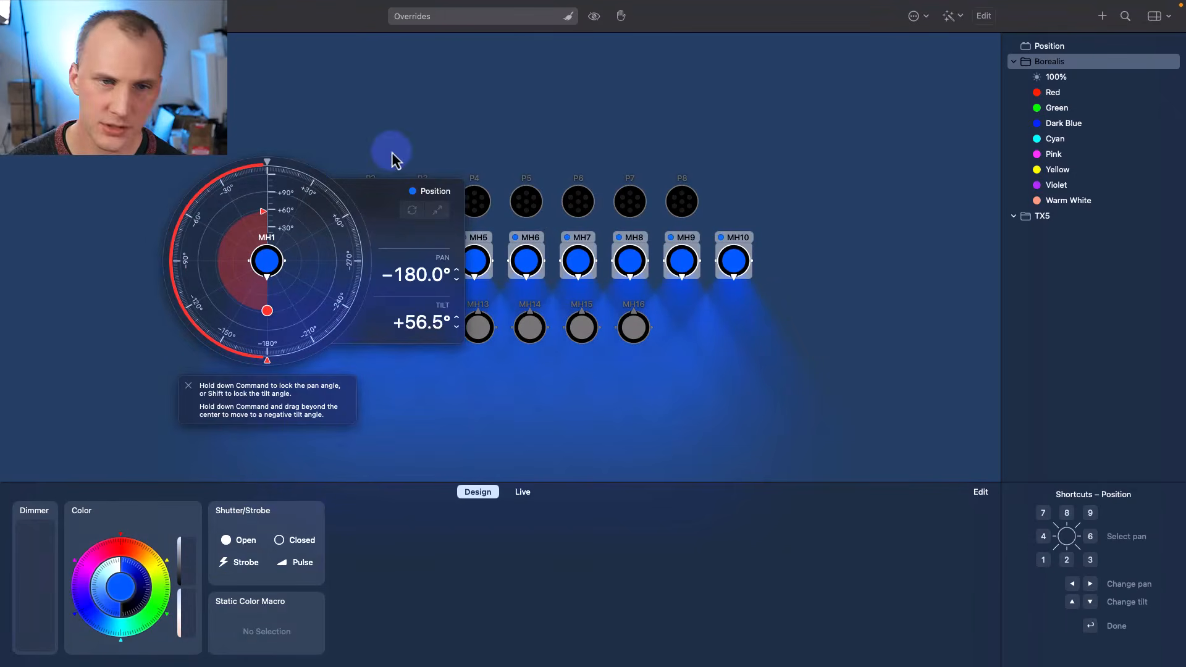
{"action": "left_click", "coordinate": [454, 192]}
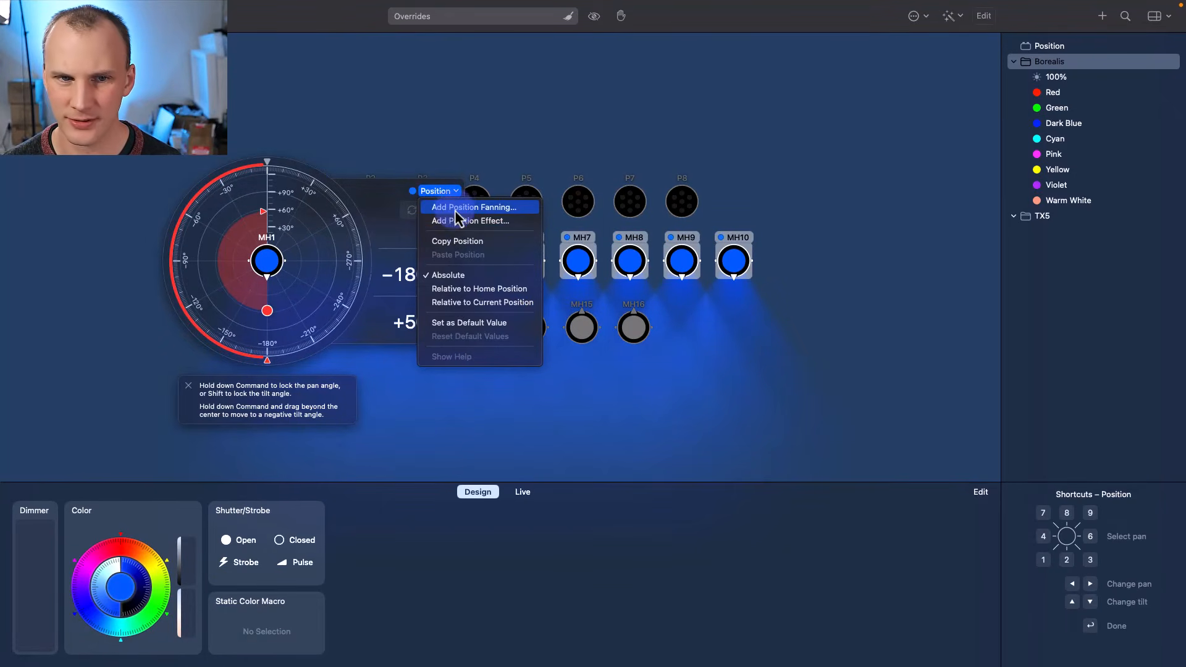
- Fan MH1–MH10 positions: MH1 at pan −147.3°/tilt +90°, MH10 at pan −180°/tilt +56.5°
{"action": "left_click", "coordinate": [450, 208]}
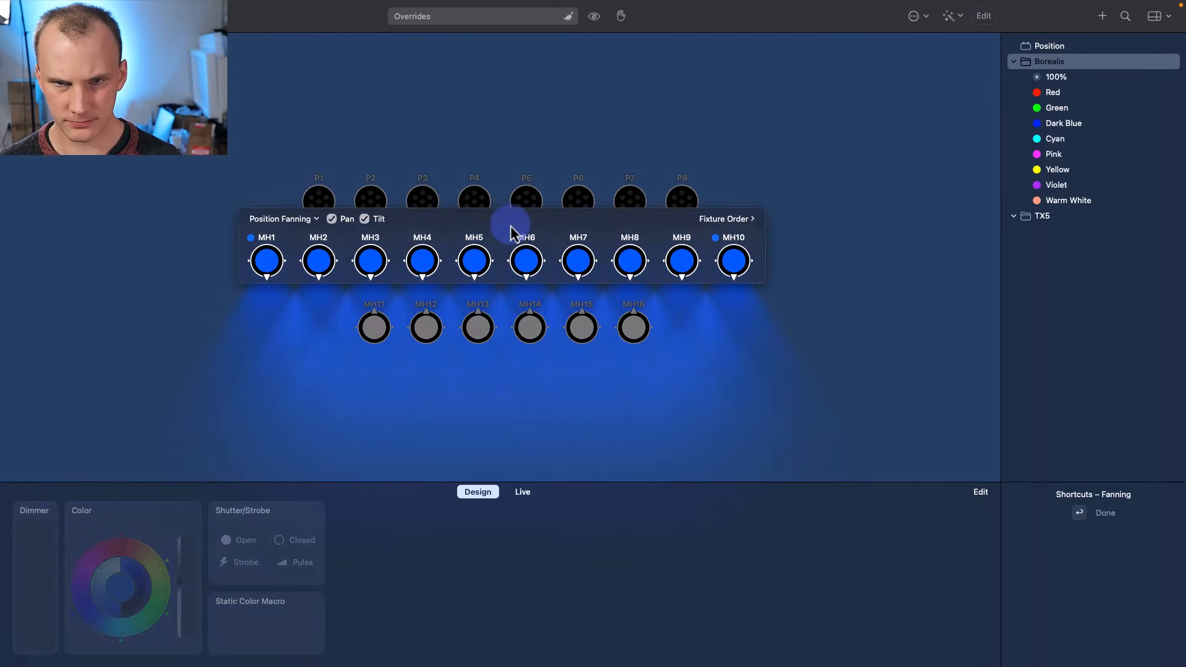
{"action": "left_click_drag", "start_coordinate": [259, 276], "coordinate": [230, 318]}
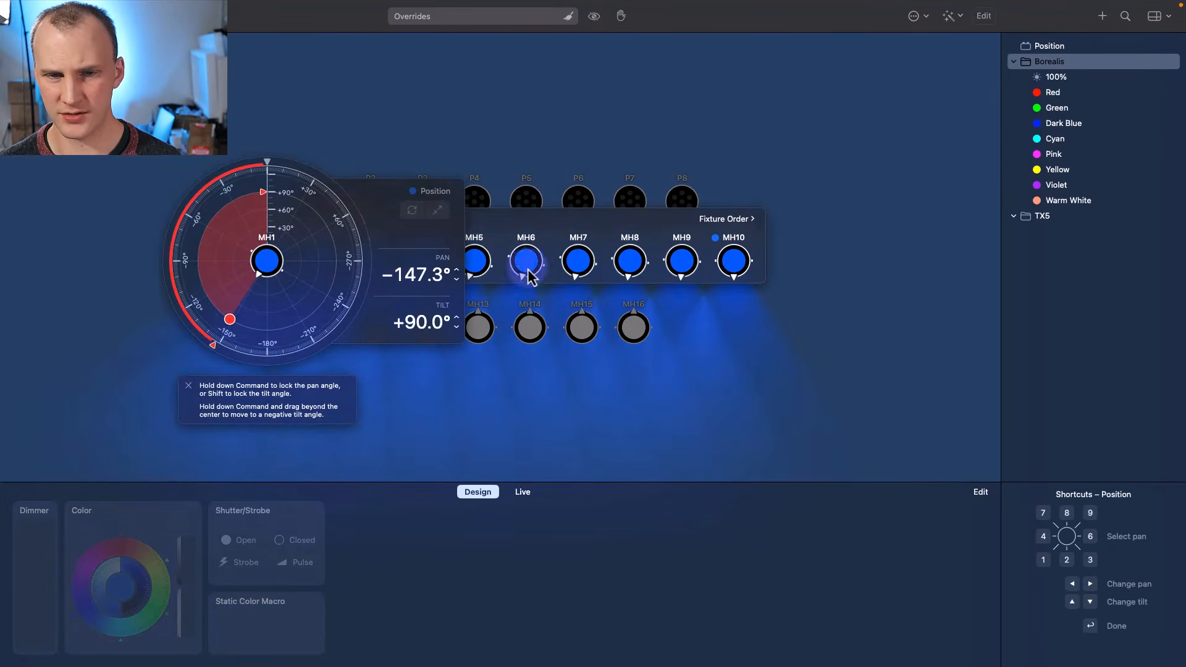
{"action": "left_click_drag", "start_coordinate": [524, 261], "coordinate": [602, 332]}
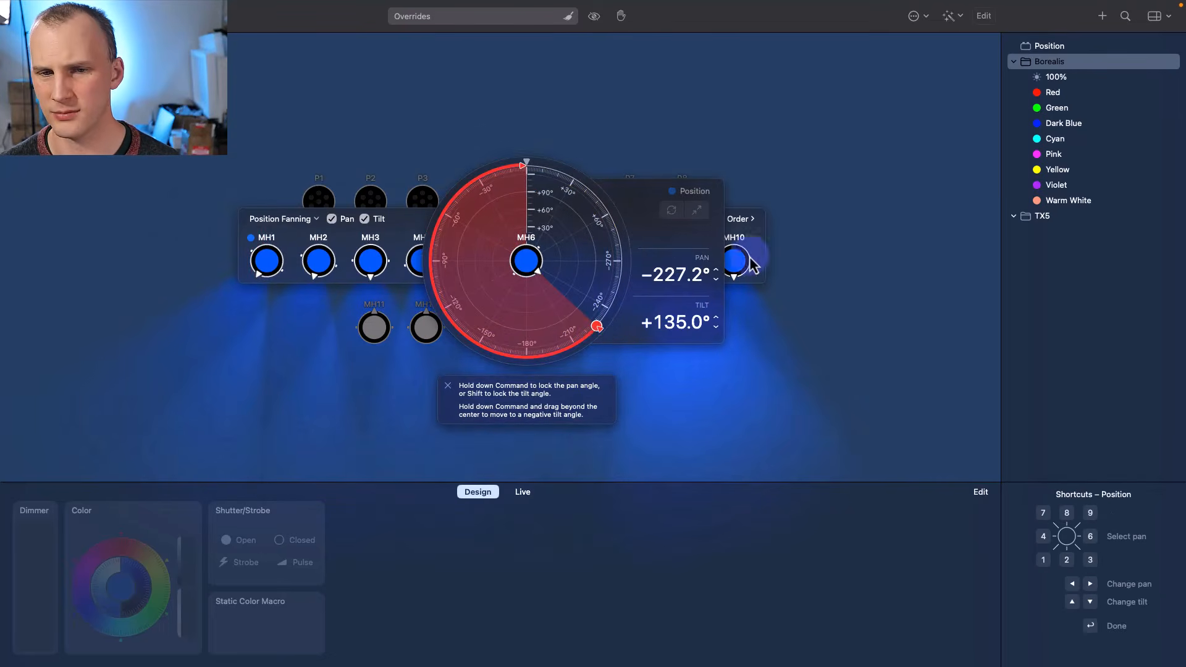
{"action": "left_click_drag", "start_coordinate": [758, 238], "coordinate": [495, 291]}
{"action": "left_click", "coordinate": [431, 214]}
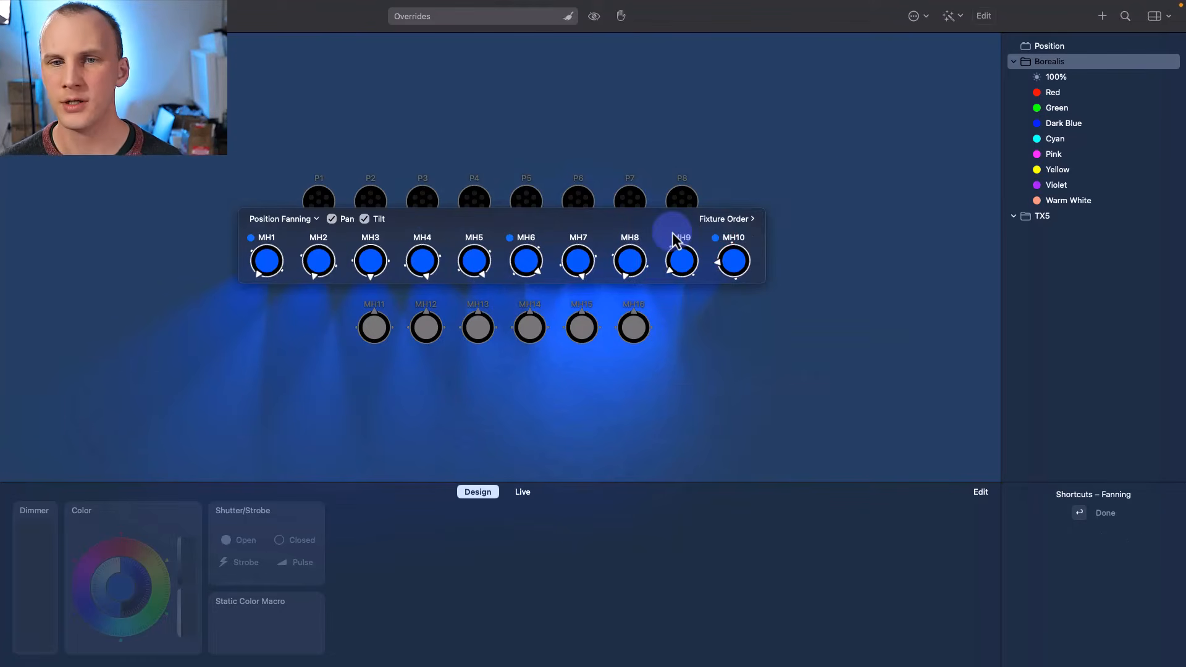
{"action": "left_click", "coordinate": [913, 201]}
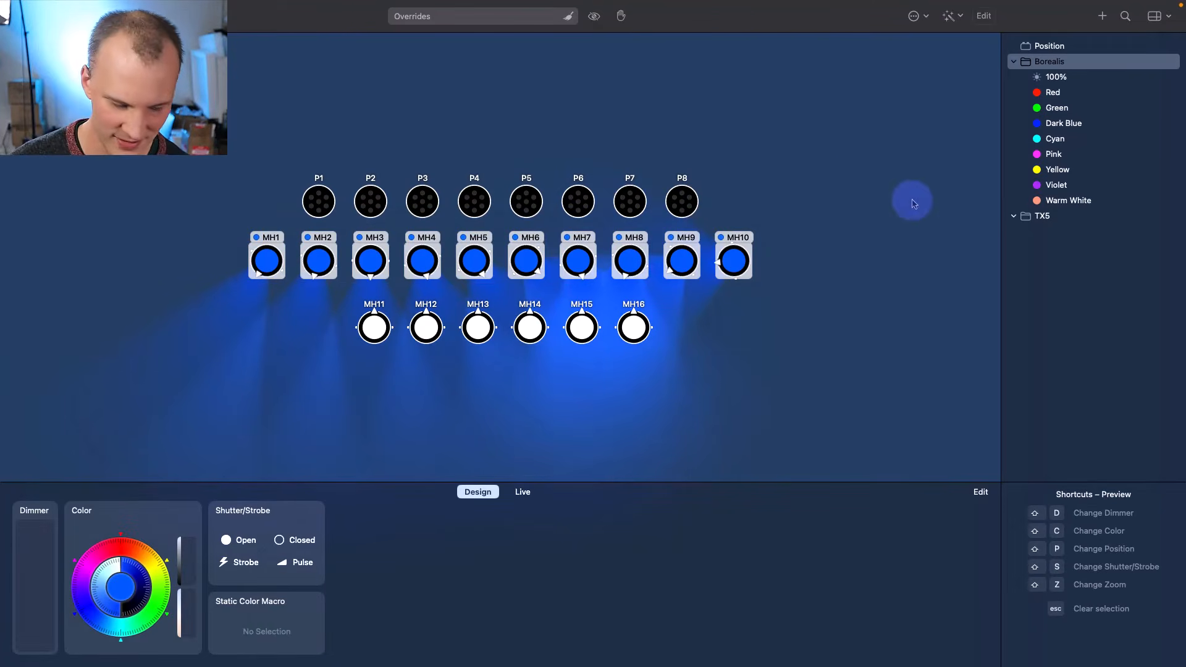
- Save the fan as a 'Position Fanning' preset and clear the overrides
{"action": "key", "text": "super+n"}
{"action": "key", "text": "Return"}
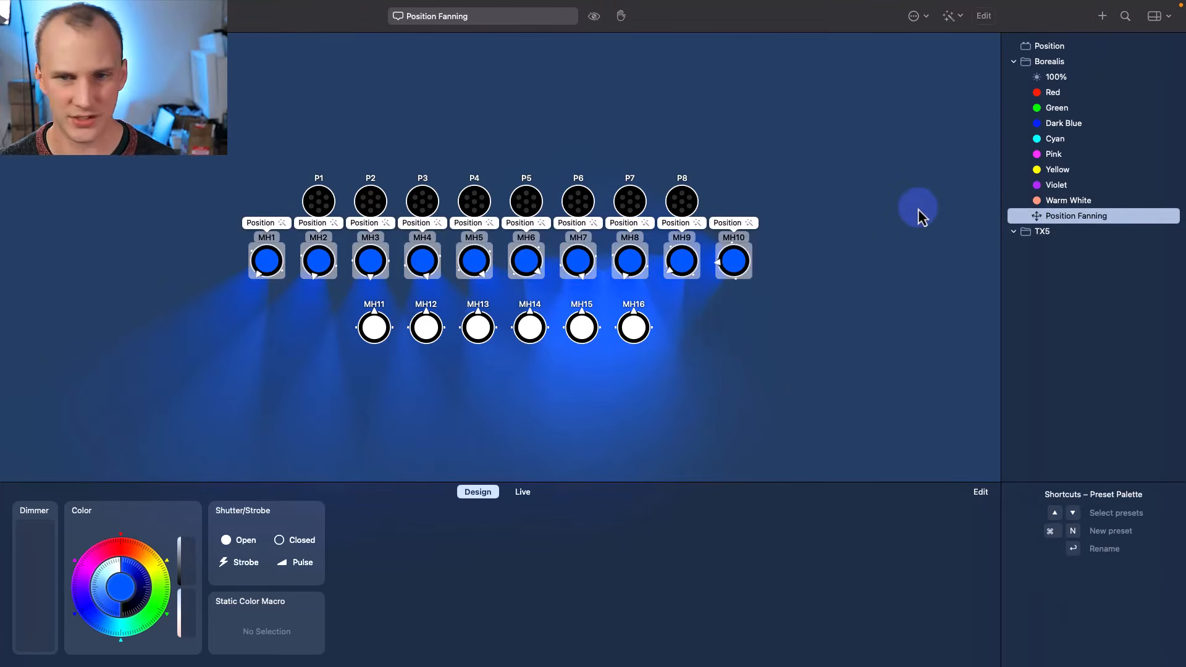
{"action": "left_click", "coordinate": [918, 209]}
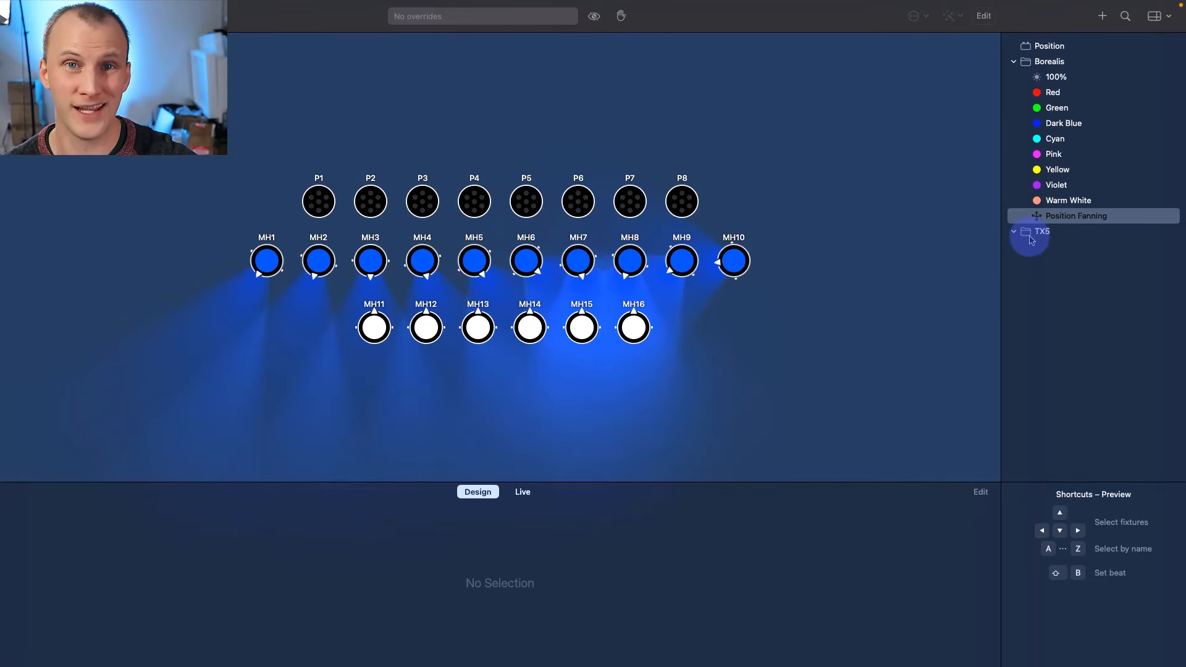
- In Live view, combine the 100%, Green and Position Fanning presets on one button and test it
{"action": "left_click", "coordinate": [523, 492]}
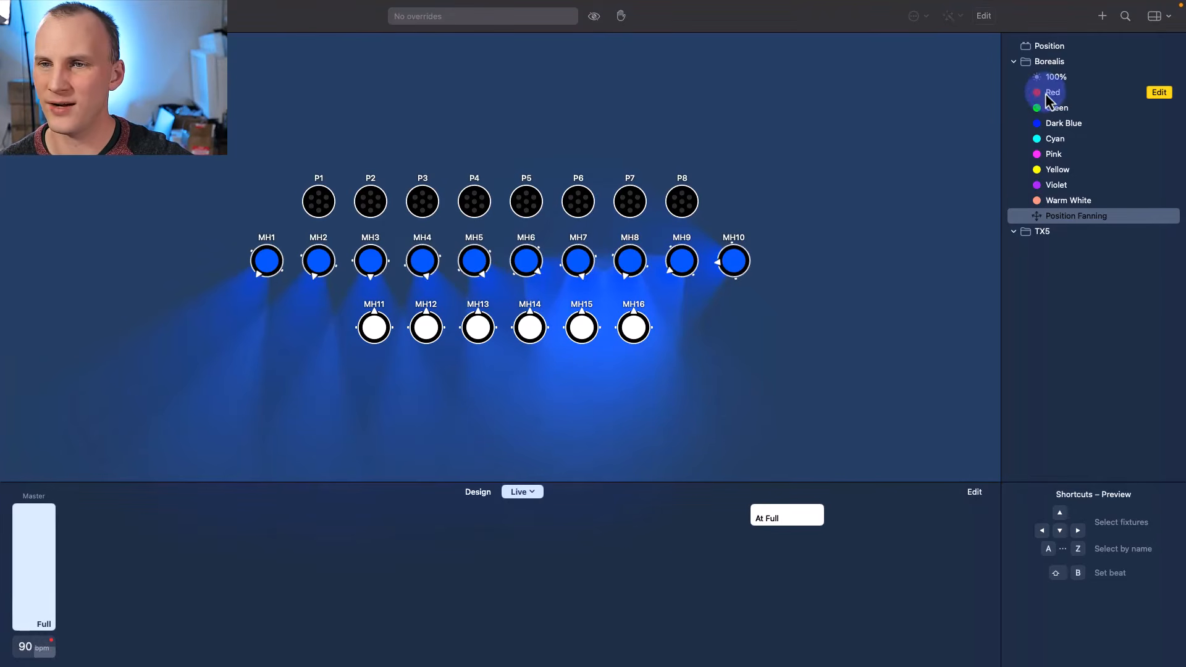
{"action": "left_click_drag", "start_coordinate": [1053, 87], "coordinate": [133, 525]}
{"action": "left_click_drag", "start_coordinate": [1058, 110], "coordinate": [161, 525]}
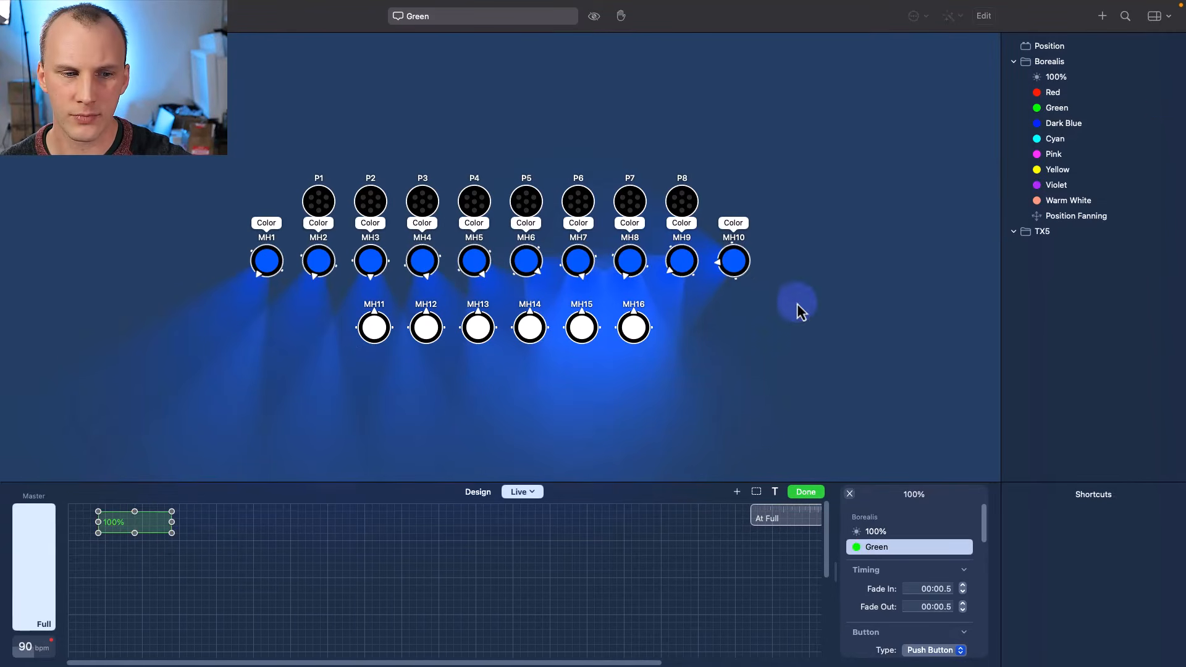
{"action": "left_click_drag", "start_coordinate": [1051, 216], "coordinate": [132, 525]}
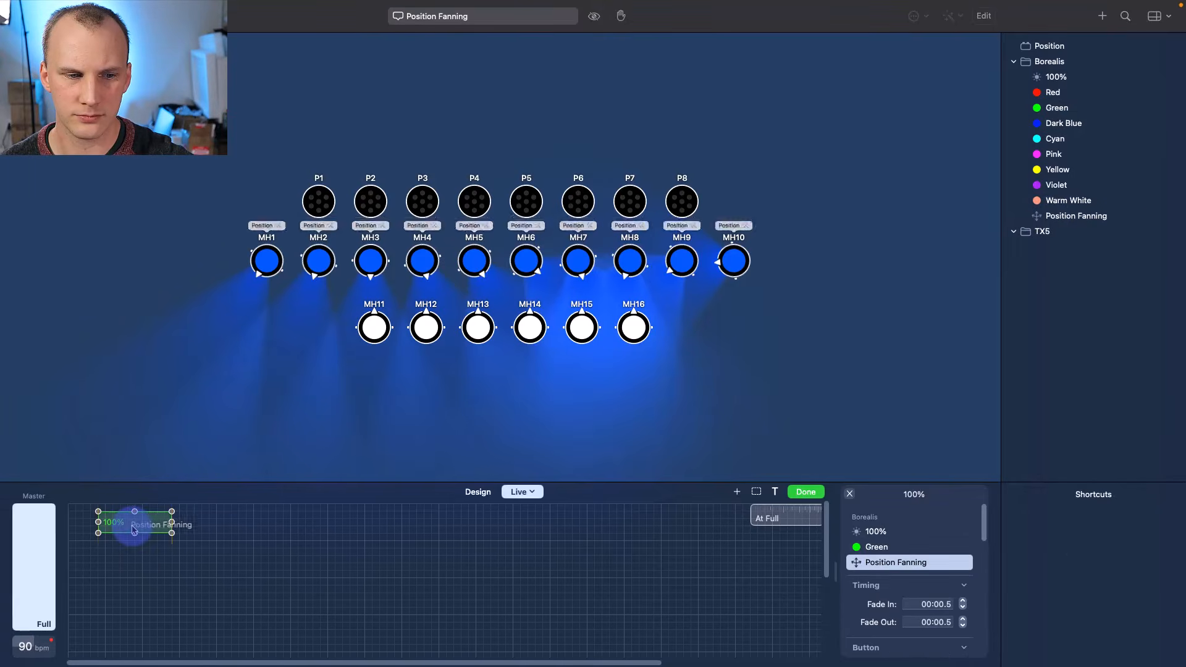
{"action": "left_click", "coordinate": [806, 492]}
{"action": "left_click", "coordinate": [111, 532]}
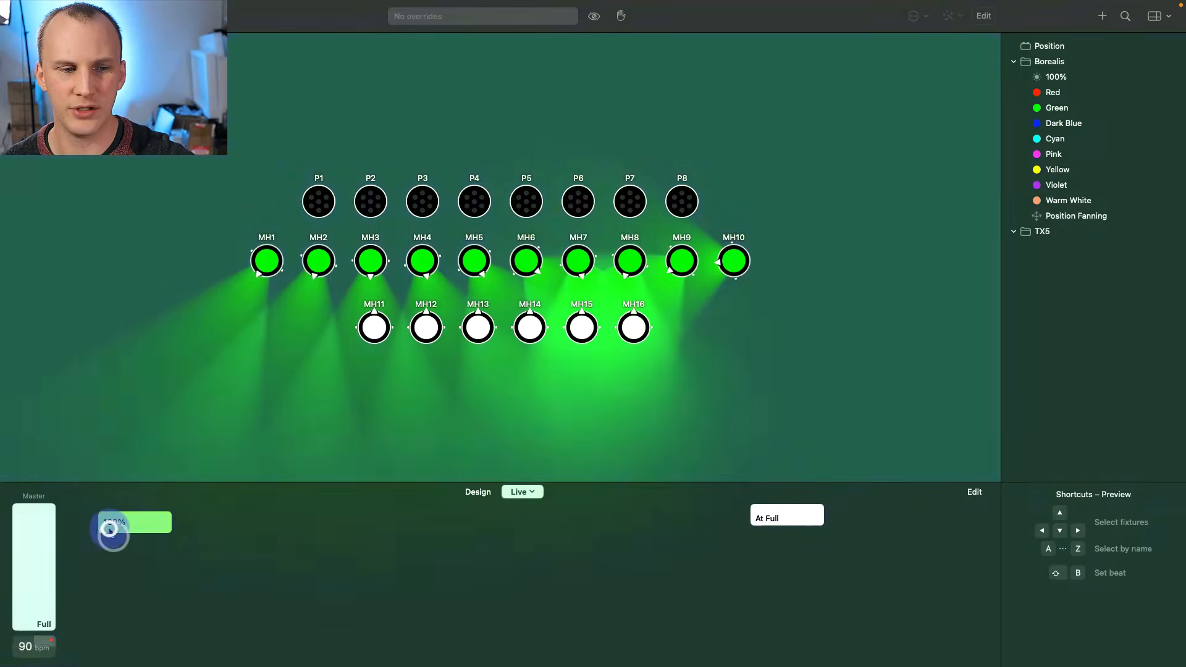
{"action": "left_click", "coordinate": [109, 530]}
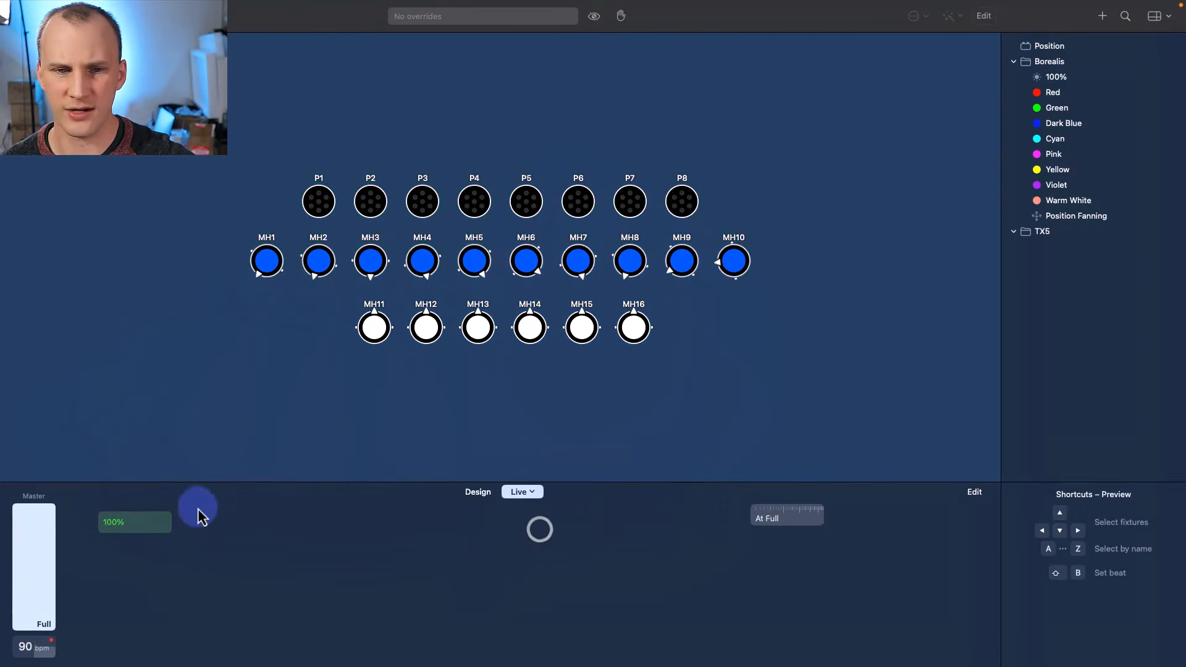
- Toggle the 100% Live button on and off to test it
{"action": "left_click", "coordinate": [114, 522]}
{"action": "left_click", "coordinate": [114, 522]}
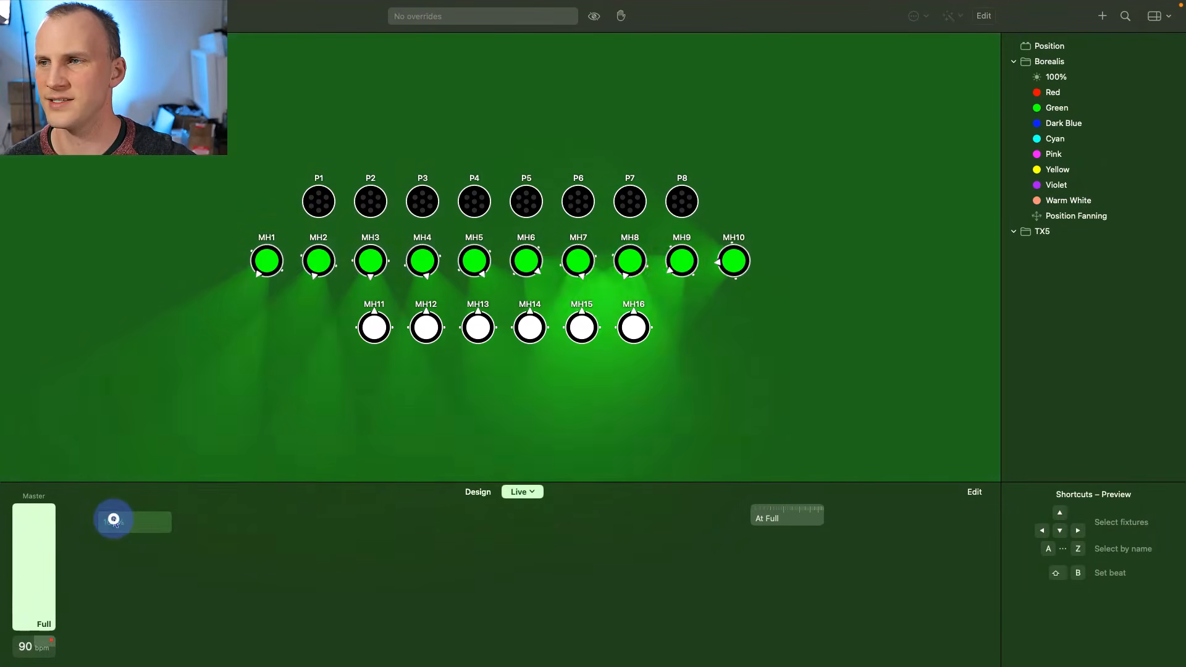
{"action": "left_click", "coordinate": [114, 522]}
{"action": "left_click", "coordinate": [114, 522]}
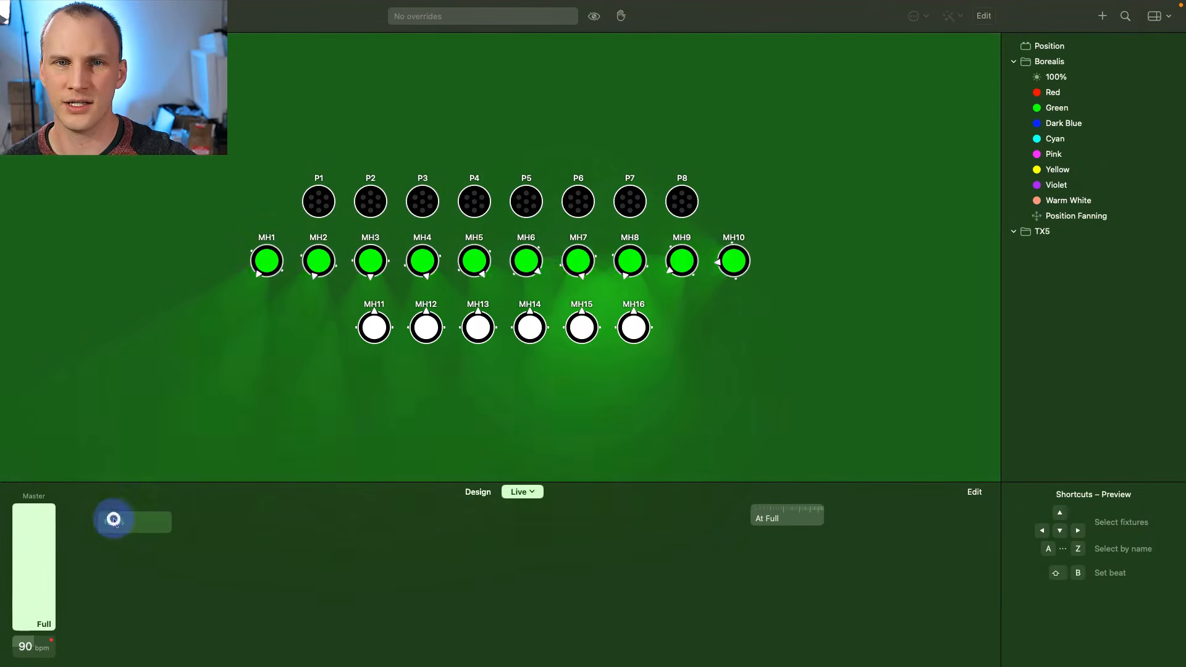
{"action": "left_click", "coordinate": [369, 314]}
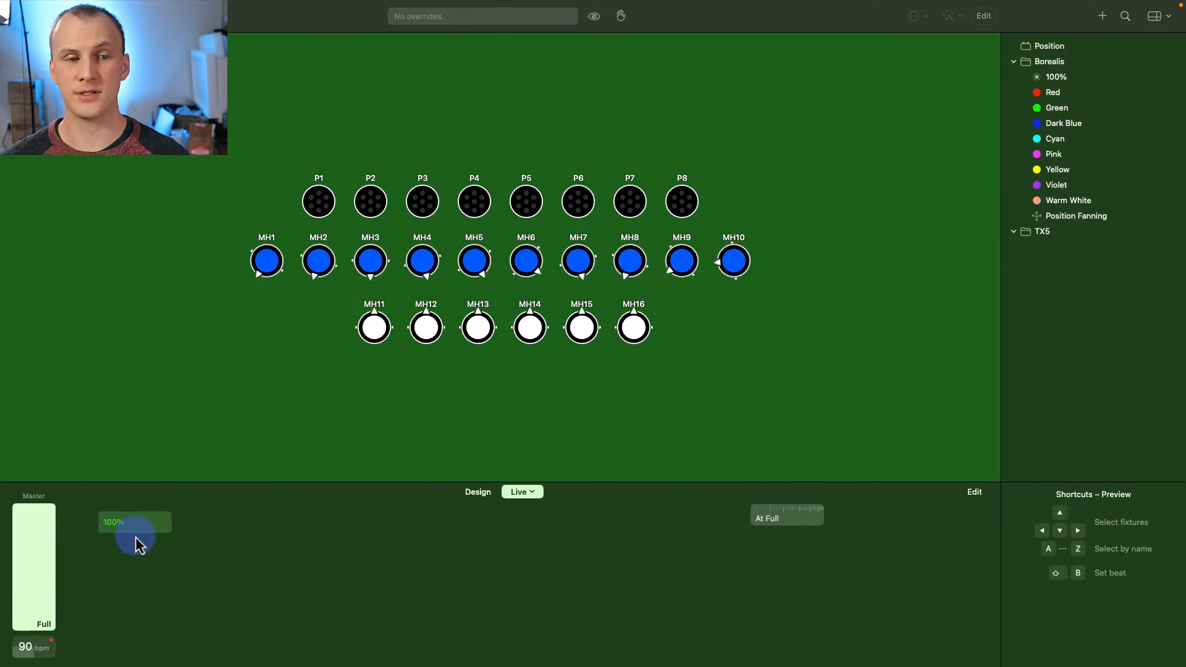
- Rename the 100% button to 'All Full Green' and trigger it
{"action": "right_click", "coordinate": [128, 527]}
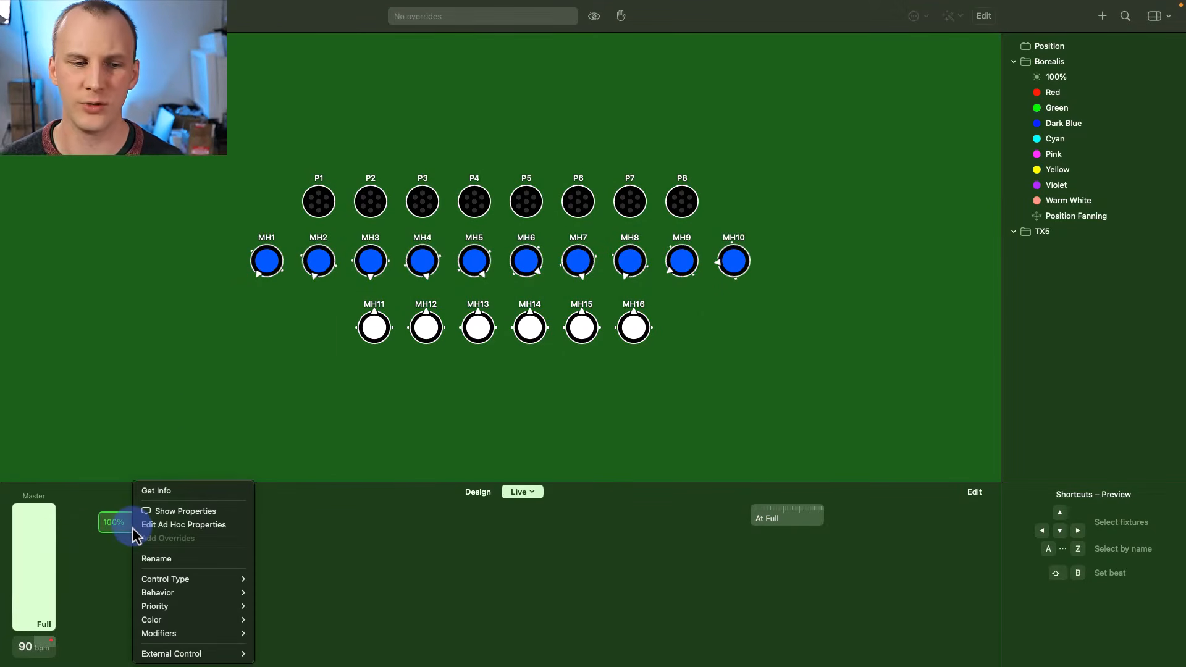
{"action": "left_click", "coordinate": [158, 559]}
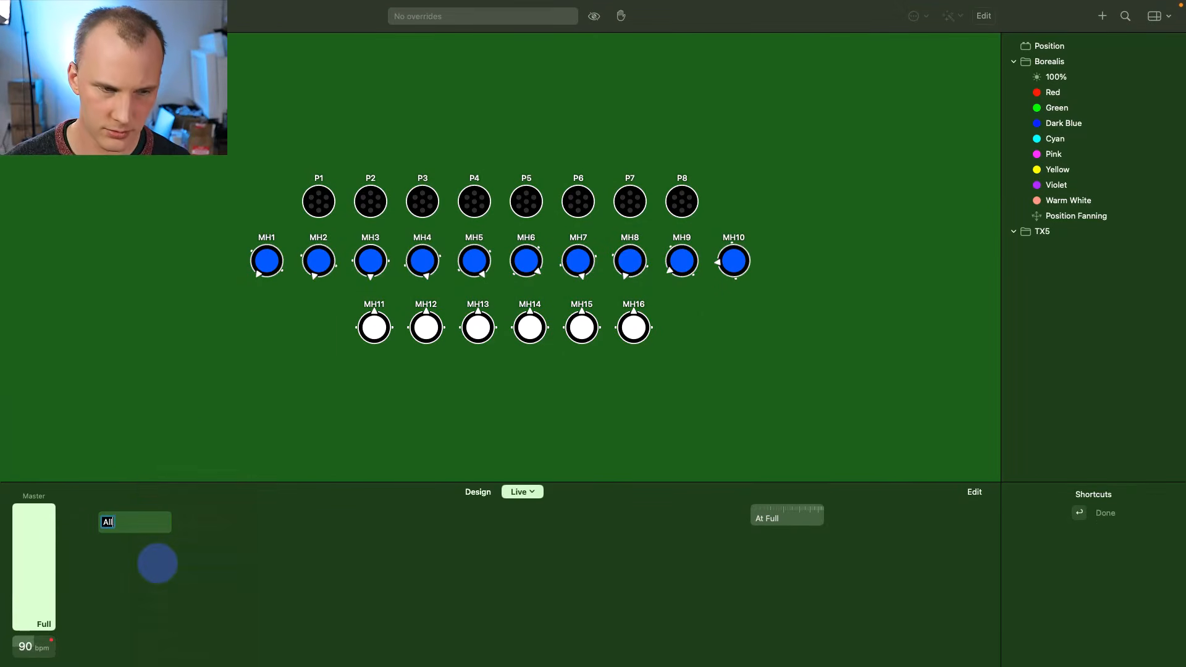
{"action": "key", "text": "Return"}
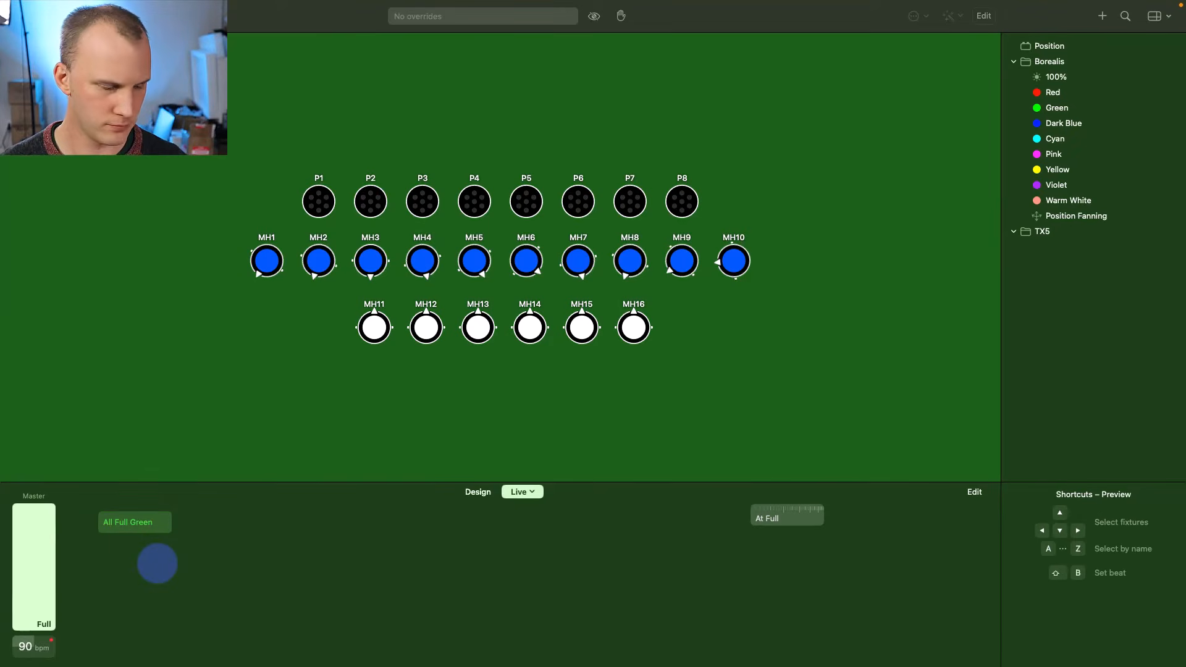
{"action": "left_click", "coordinate": [141, 528]}
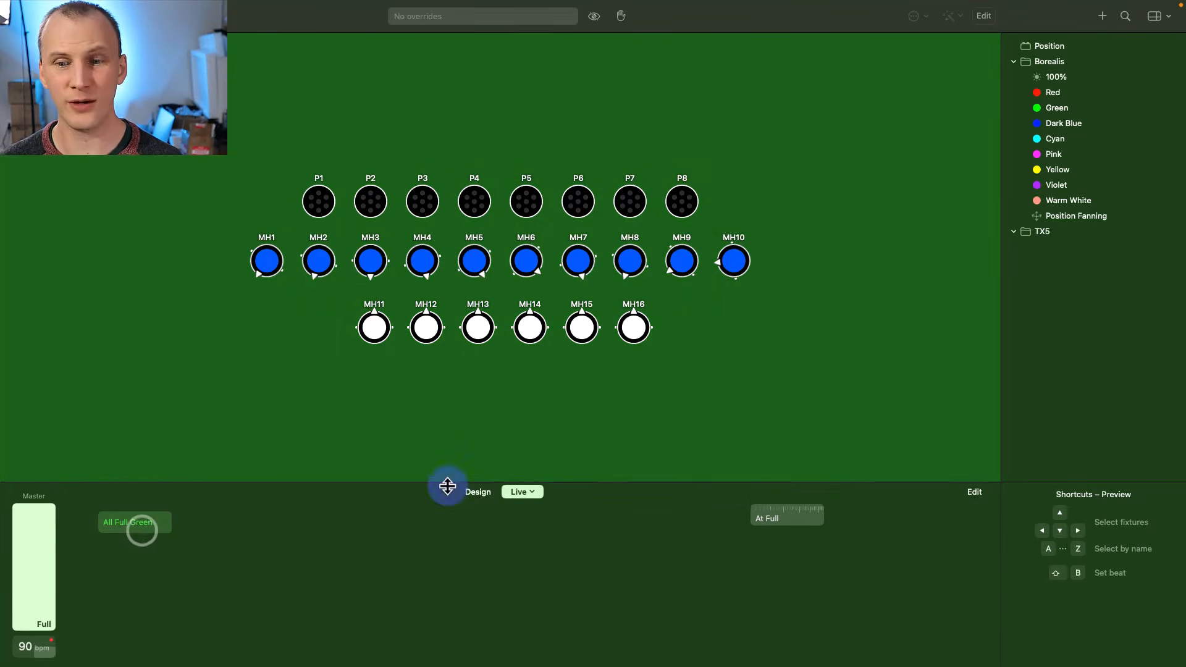
- Build a Cyan Live button from the Cyan and 100% presets and test it against All Full Green
{"action": "mouse_move", "coordinate": [1038, 150]}
{"action": "left_mouse_down"}
{"action": "mouse_move", "coordinate": [510, 365]}
{"action": "mouse_move", "coordinate": [206, 532]}
{"action": "mouse_move", "coordinate": [244, 526]}
{"action": "mouse_move", "coordinate": [207, 524]}
{"action": "left_mouse_up"}
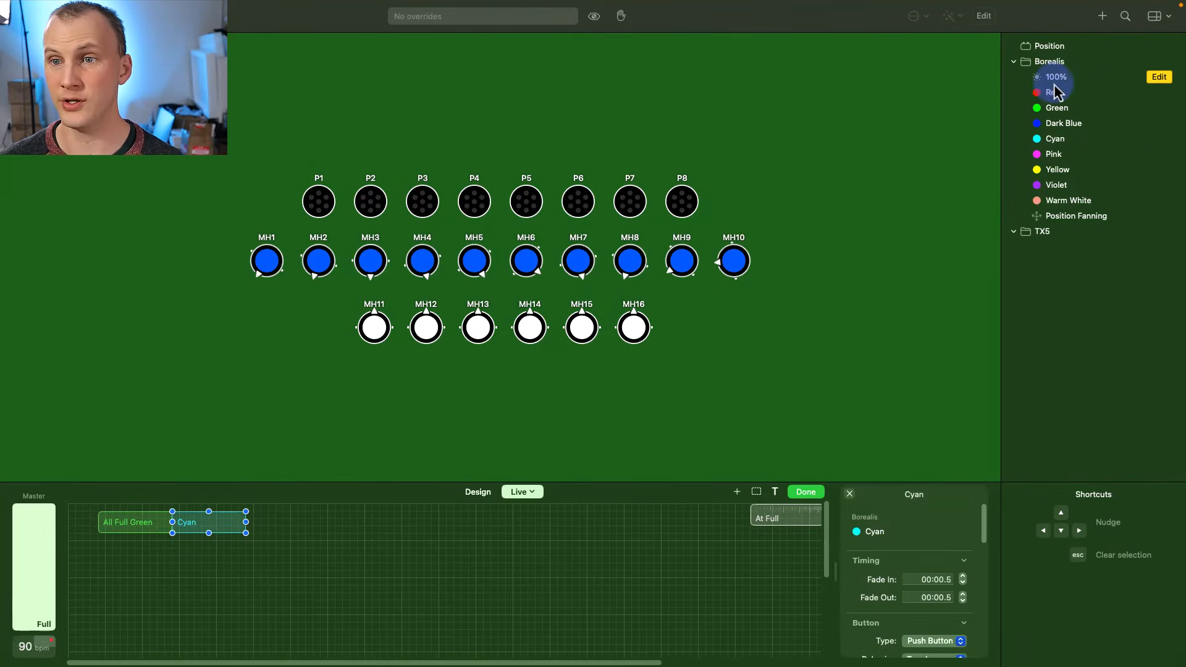
{"action": "left_click_drag", "start_coordinate": [1050, 80], "coordinate": [221, 528]}
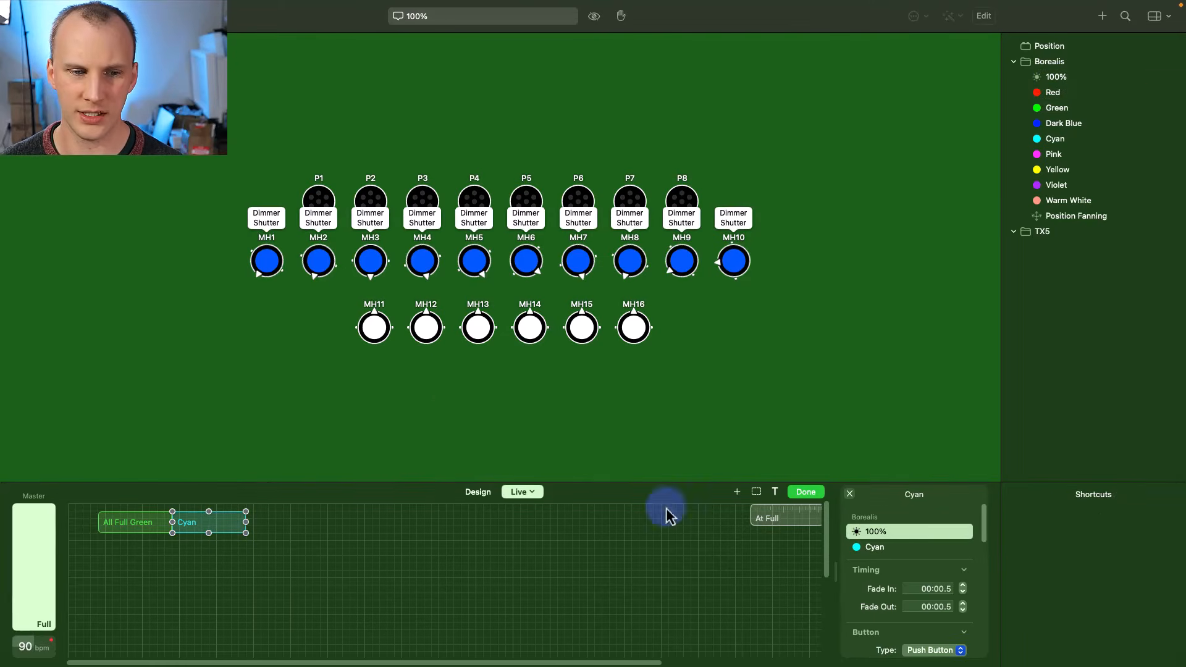
{"action": "left_click", "coordinate": [795, 494]}
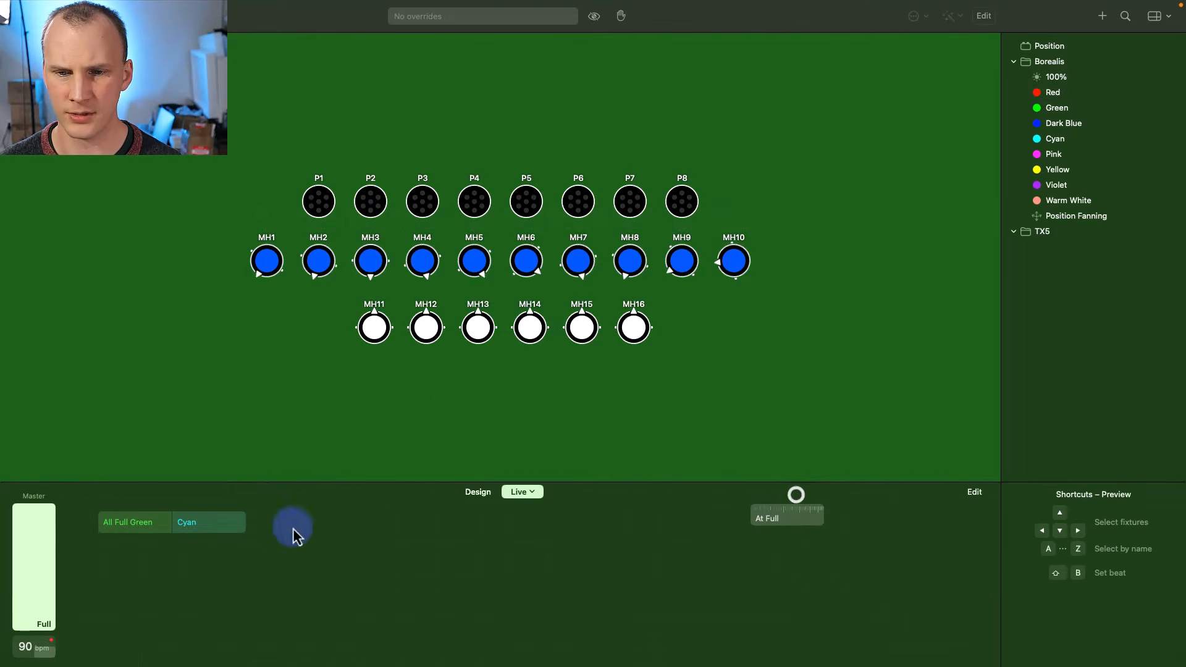
{"action": "left_click", "coordinate": [153, 523]}
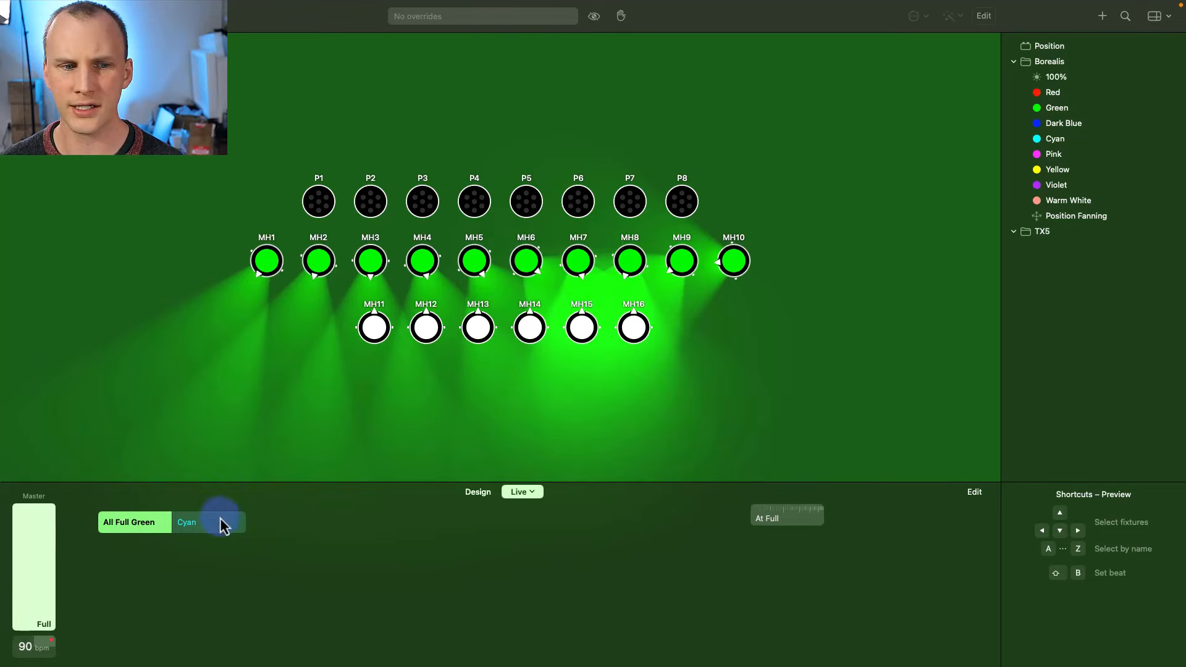
{"action": "left_click", "coordinate": [221, 523]}
{"action": "left_click", "coordinate": [133, 527]}
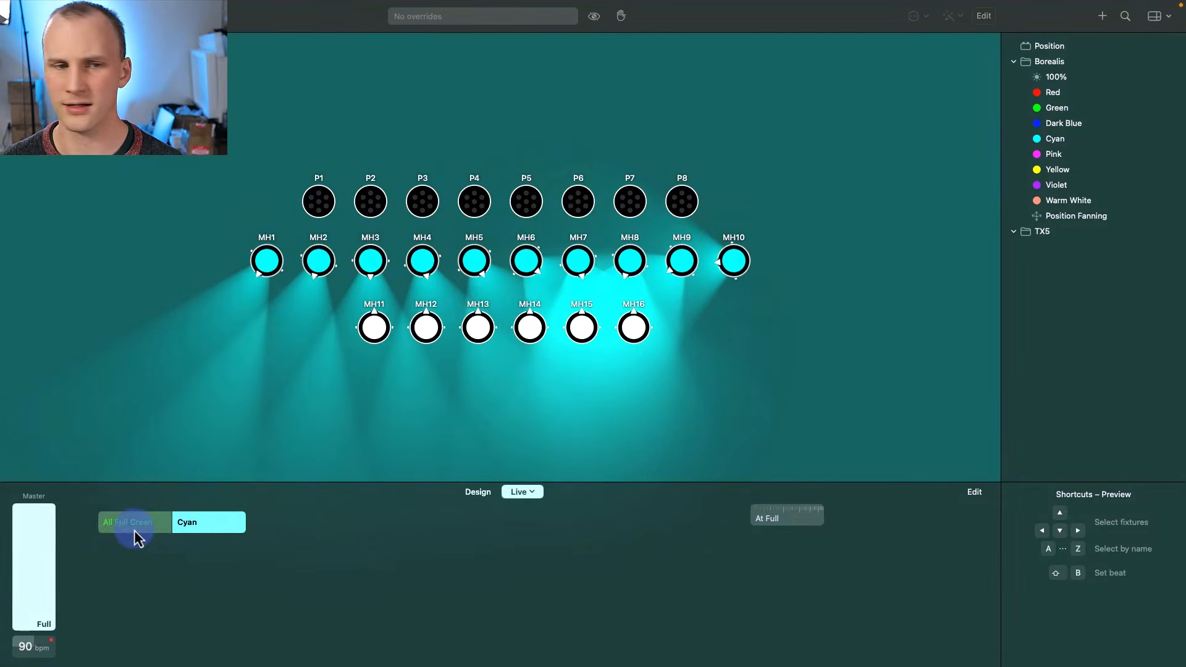
{"action": "left_click", "coordinate": [242, 525]}
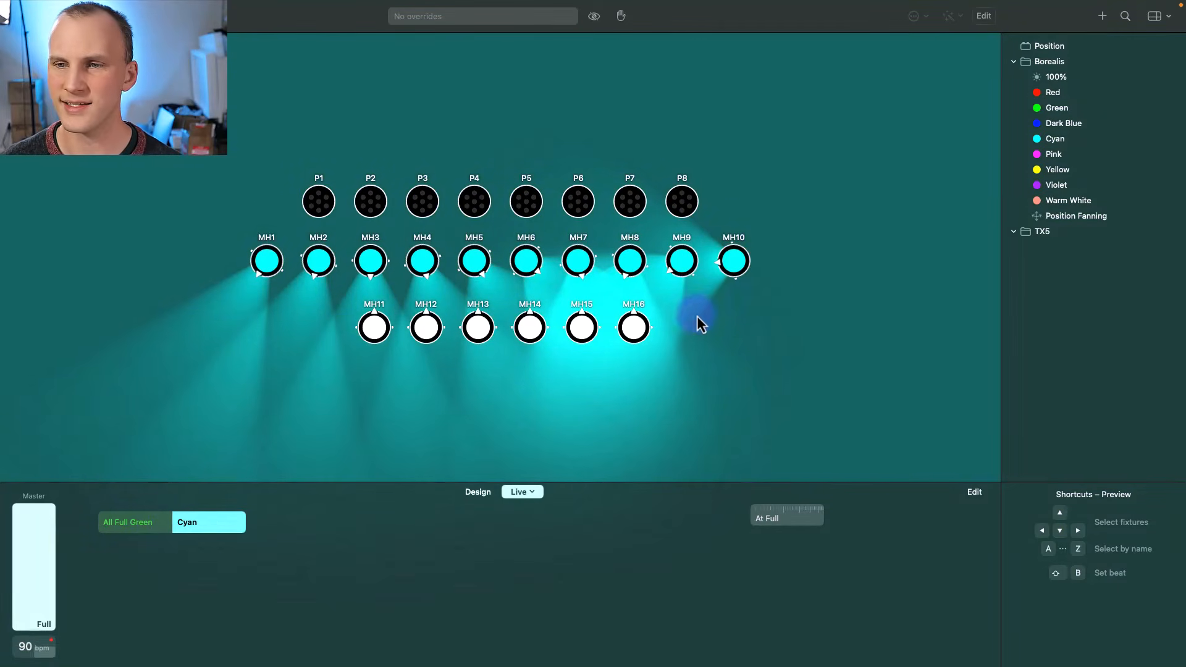
- Add the Position preset to the Cyan button and compare it with All Full Green
{"action": "mouse_move", "coordinate": [1063, 43]}
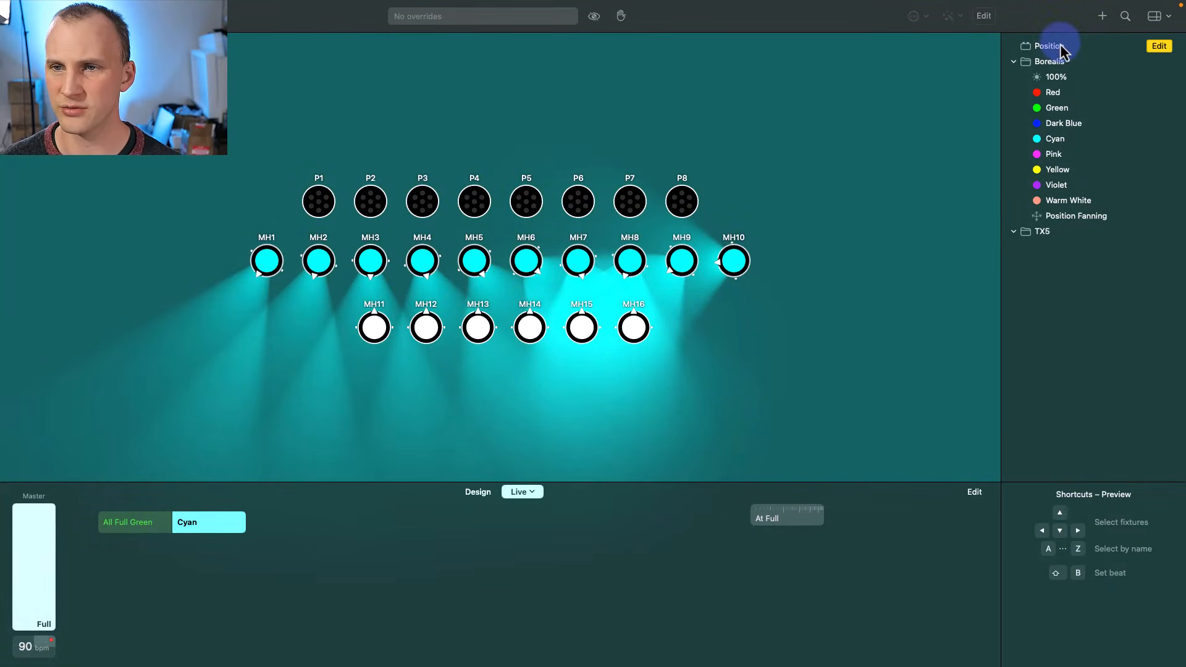
{"action": "left_click_drag", "start_coordinate": [1061, 49], "coordinate": [569, 250]}
{"action": "left_click_drag", "start_coordinate": [313, 476], "coordinate": [229, 533]}
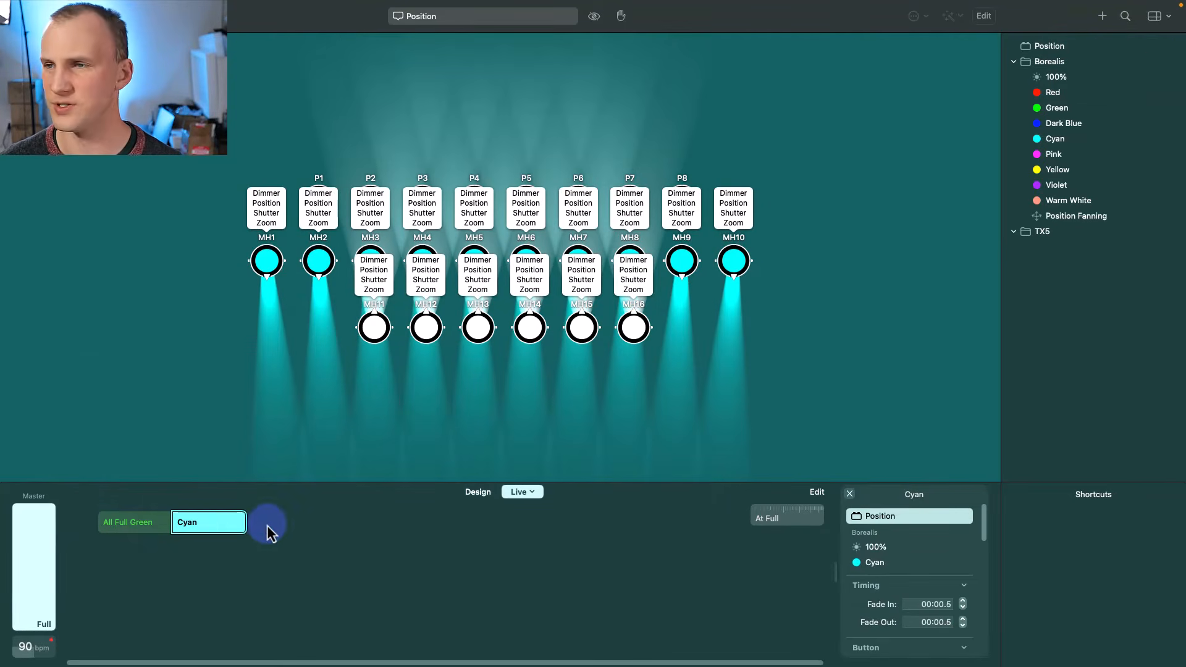
{"action": "left_click", "coordinate": [119, 523]}
{"action": "left_click", "coordinate": [228, 530]}
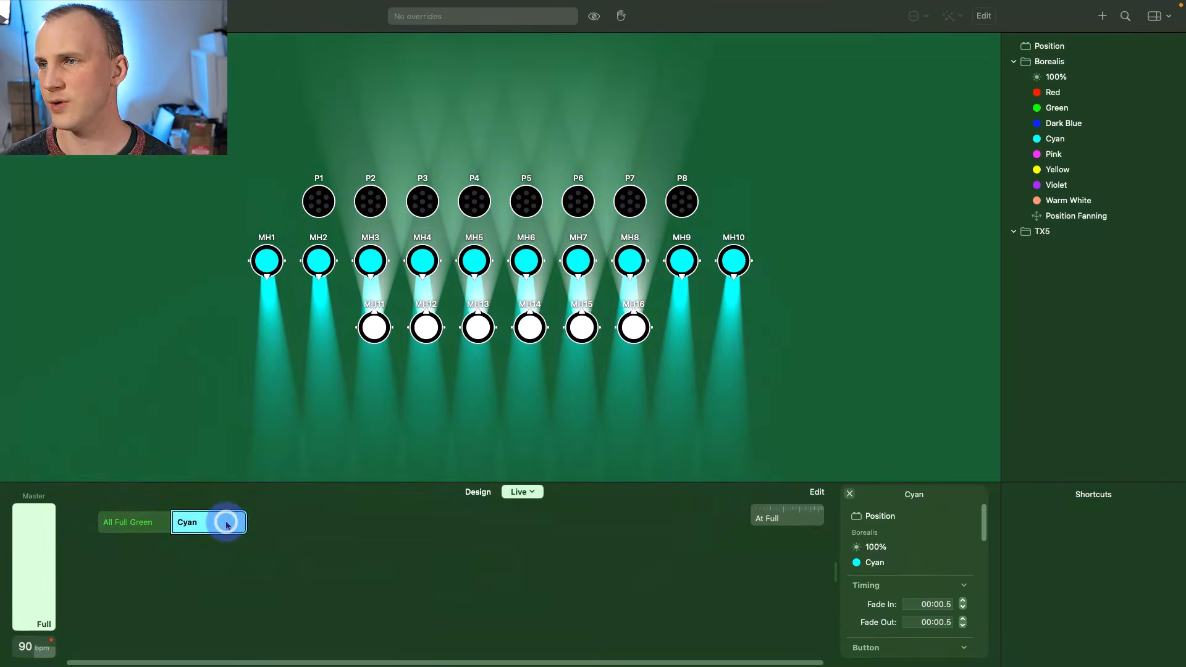
{"action": "left_click", "coordinate": [143, 524]}
{"action": "left_click", "coordinate": [229, 530]}
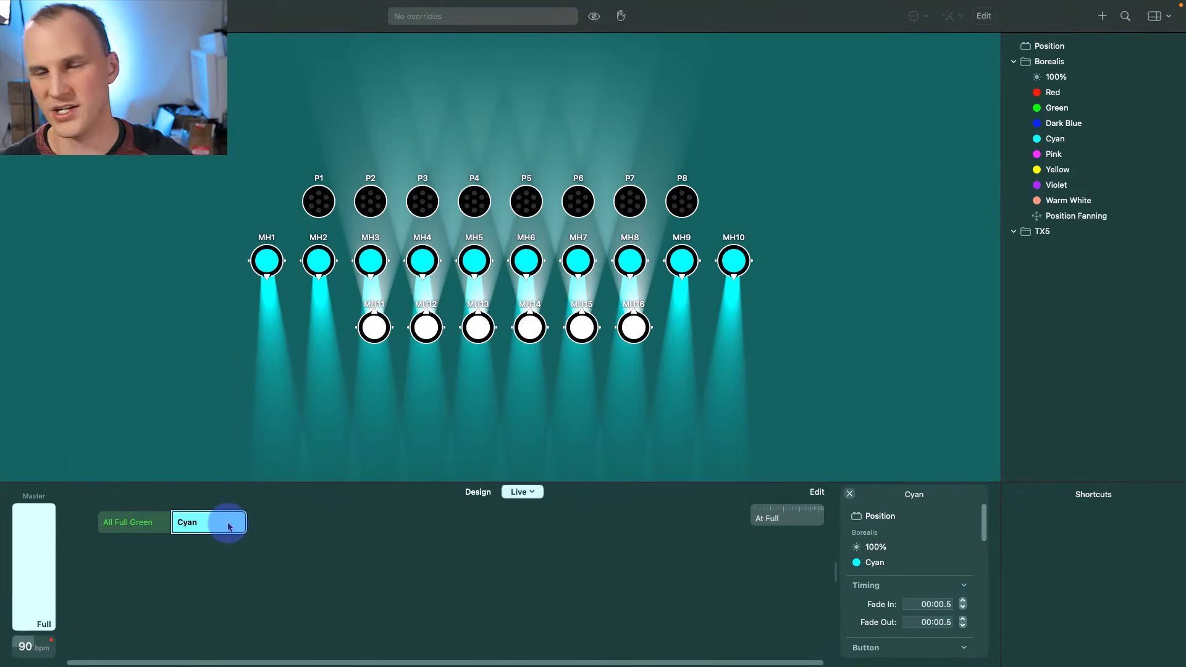
{"action": "left_click", "coordinate": [535, 492]}
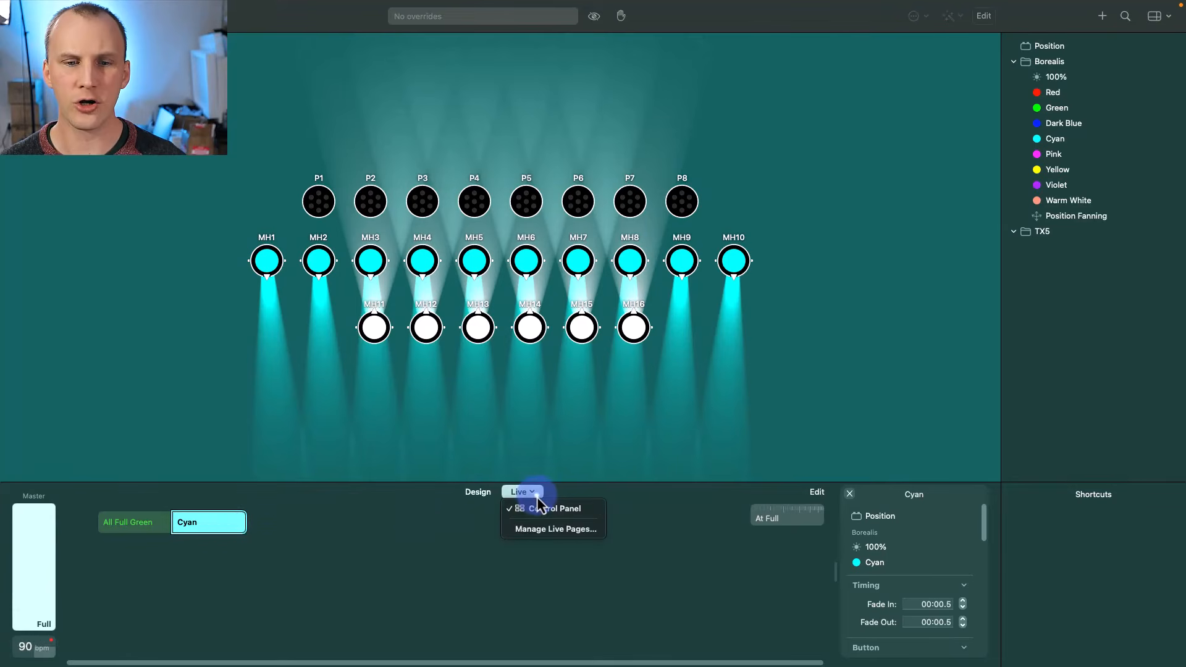
- Add a new cuelist live page, then replay All Full Green and Cyan on the control panel
{"action": "left_click", "coordinate": [548, 528]}
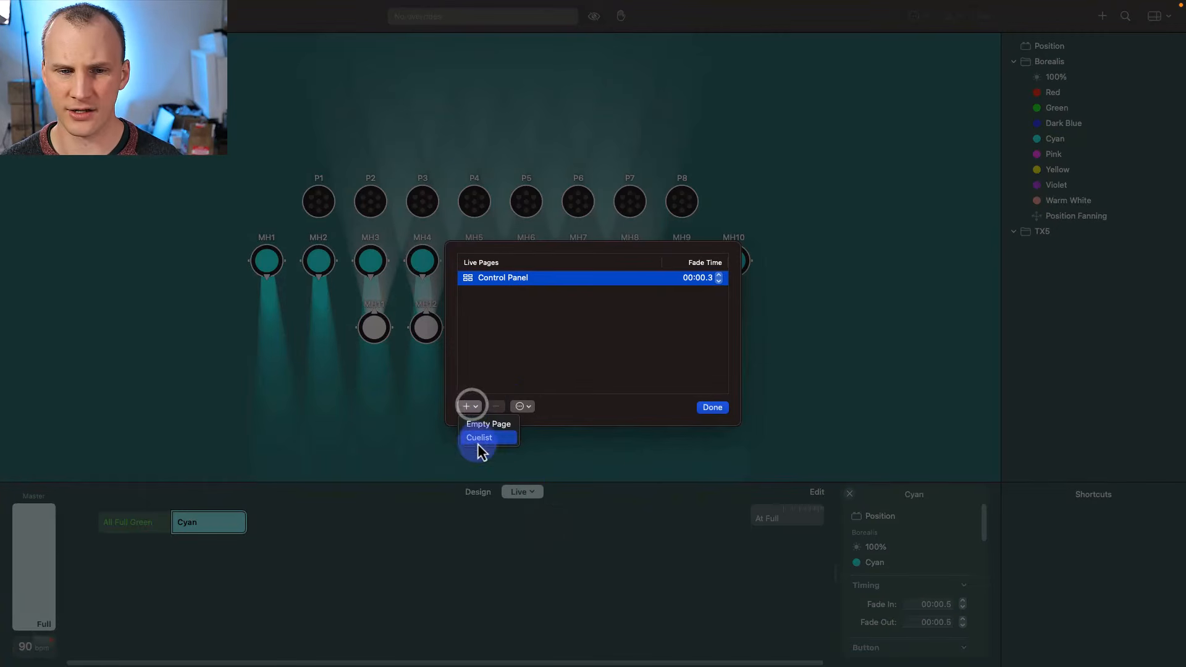
{"action": "left_click", "coordinate": [479, 437]}
{"action": "left_click", "coordinate": [716, 409]}
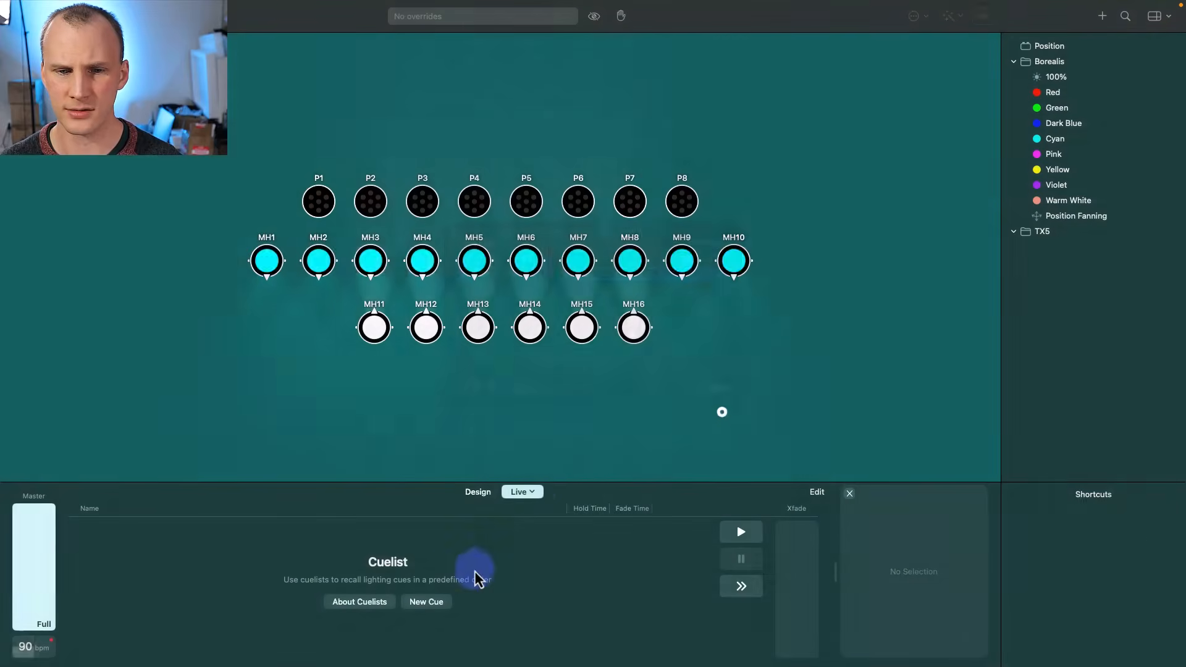
{"action": "left_click", "coordinate": [535, 493]}
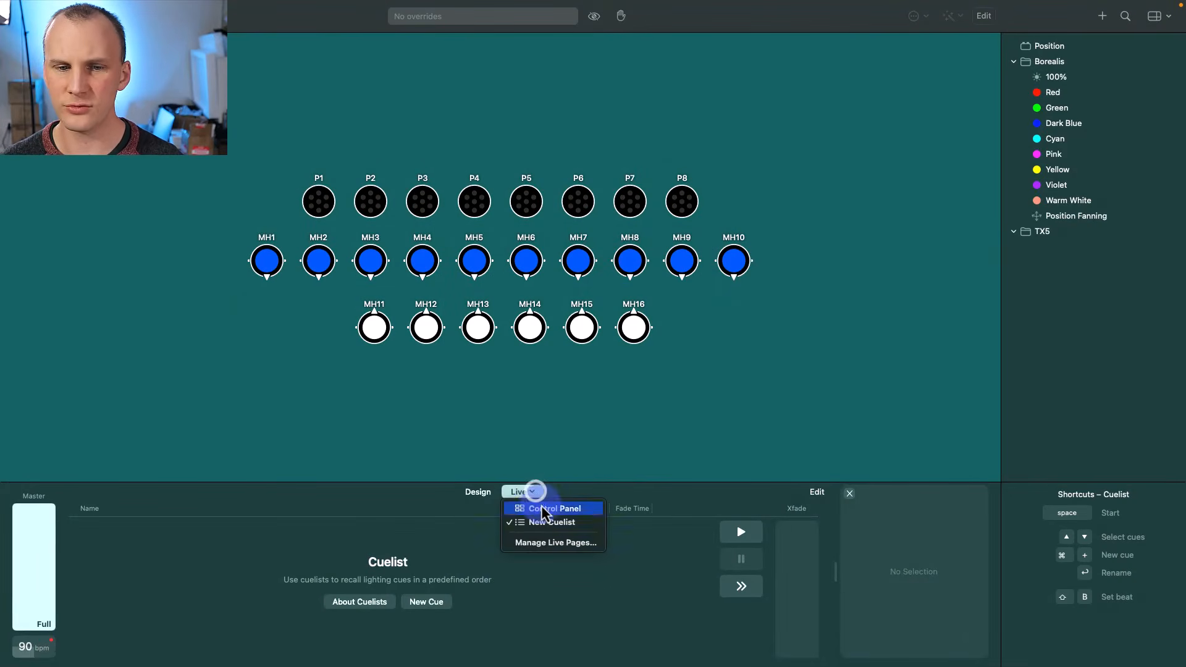
{"action": "left_click", "coordinate": [538, 505]}
{"action": "left_click", "coordinate": [128, 532]}
{"action": "left_click", "coordinate": [247, 525]}
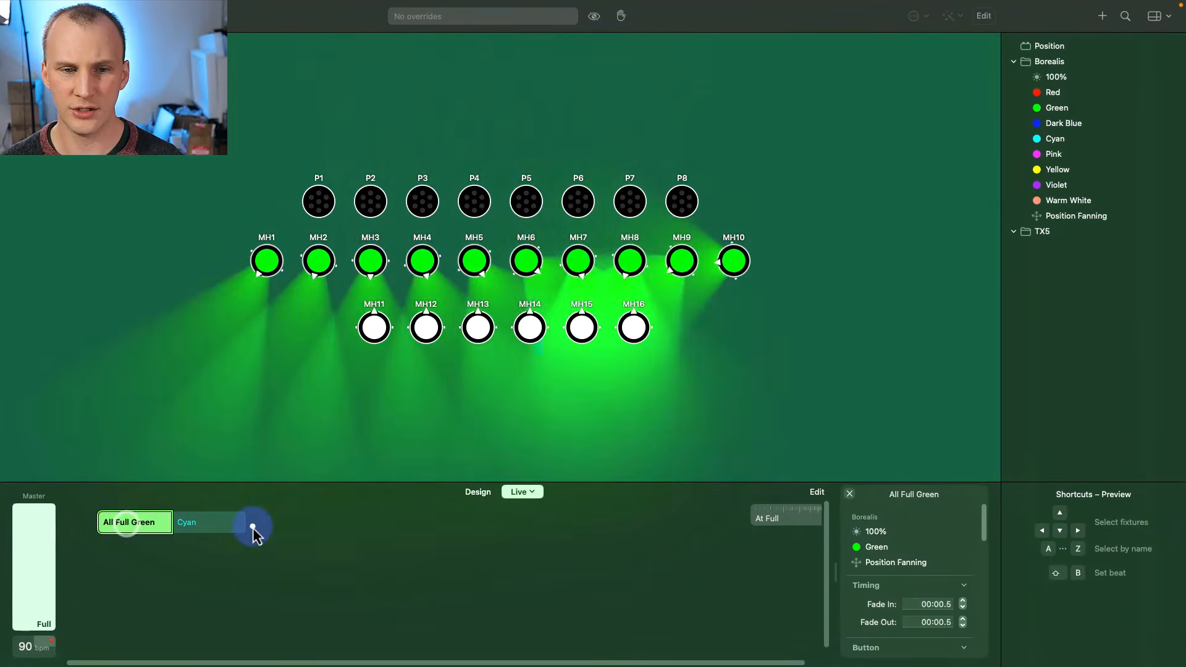
- On the New Cuelist page, create cue 001 with Red and a cue 002 with 100%
{"action": "left_click", "coordinate": [533, 493]}
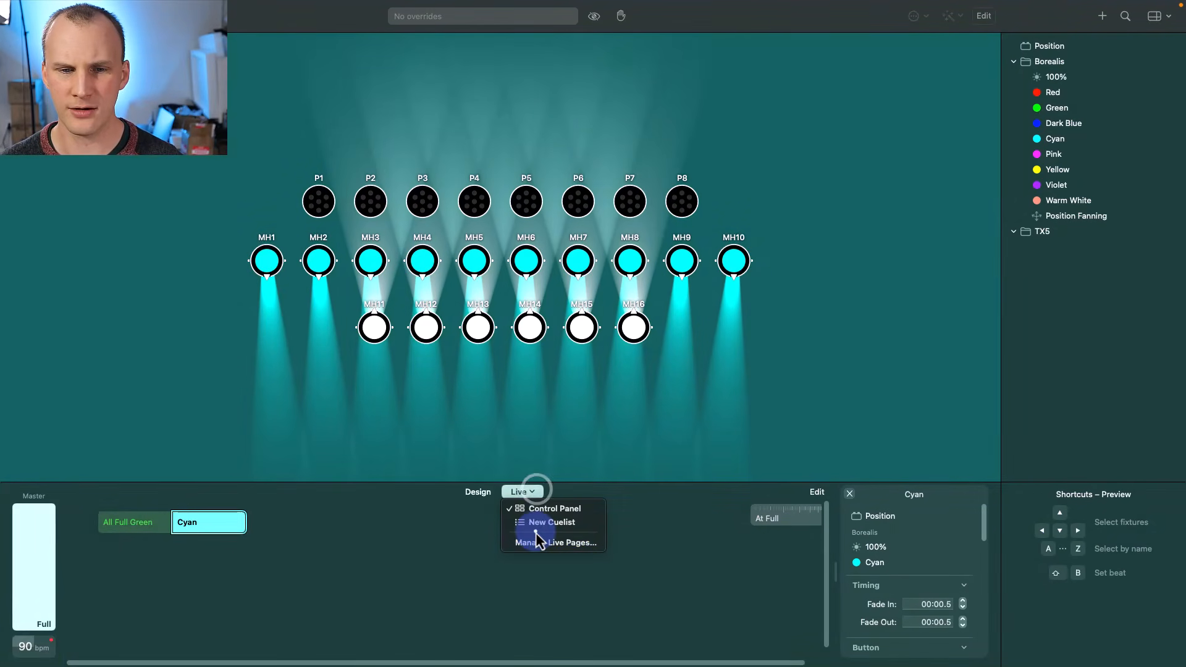
{"action": "left_click", "coordinate": [535, 528]}
{"action": "left_click", "coordinate": [520, 492]}
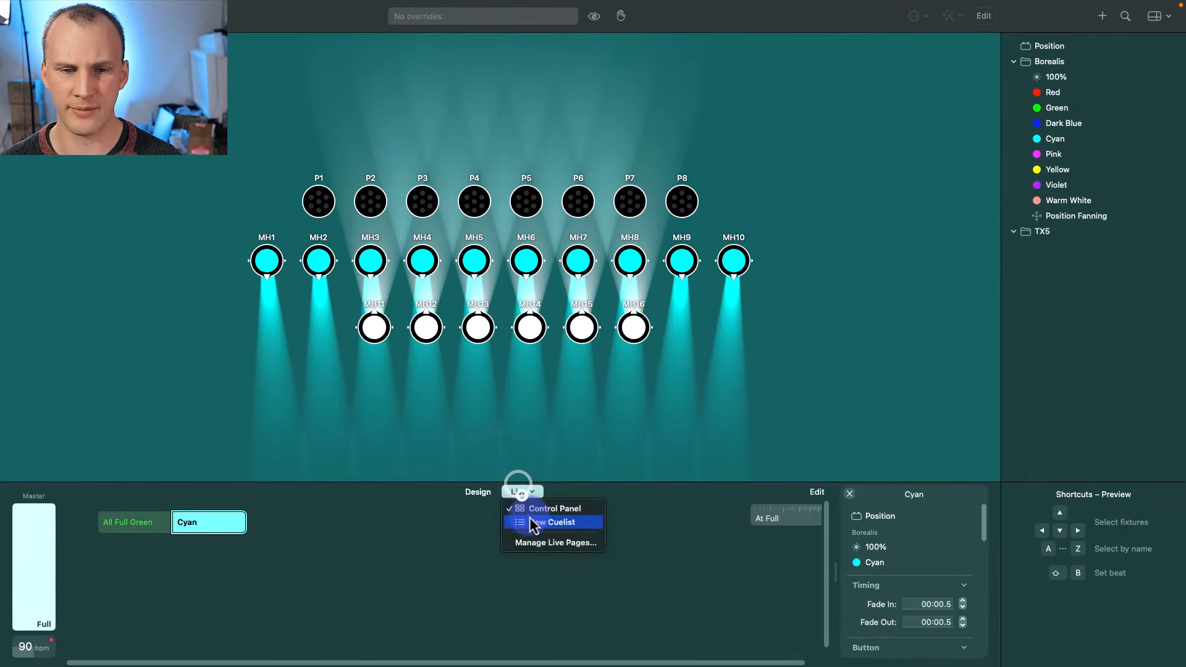
{"action": "left_click", "coordinate": [533, 525]}
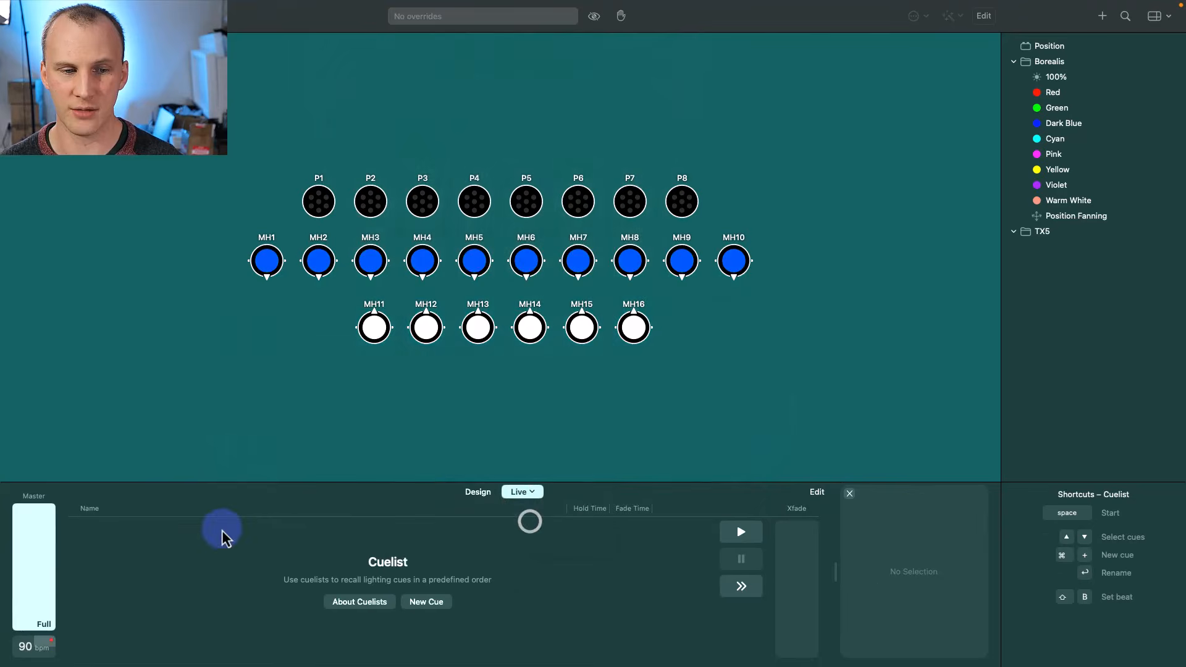
{"action": "left_click", "coordinate": [434, 601]}
{"action": "left_click", "coordinate": [283, 531]}
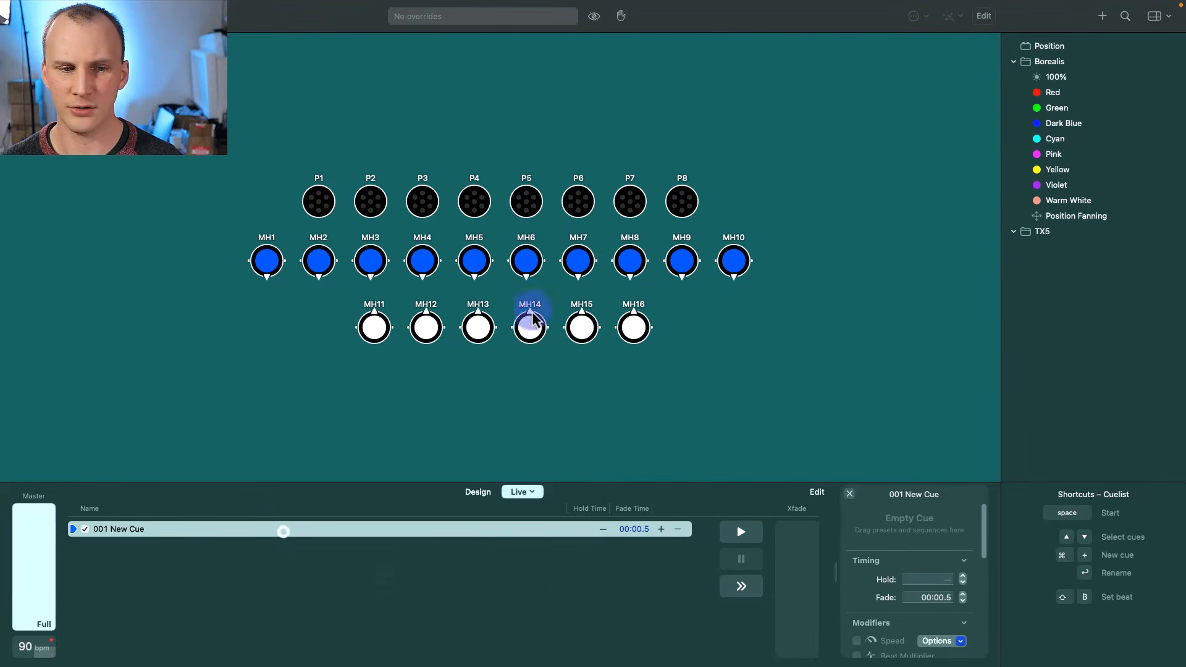
{"action": "left_click_drag", "start_coordinate": [1044, 92], "coordinate": [119, 535]}
{"action": "left_click_drag", "start_coordinate": [1073, 83], "coordinate": [76, 548]}
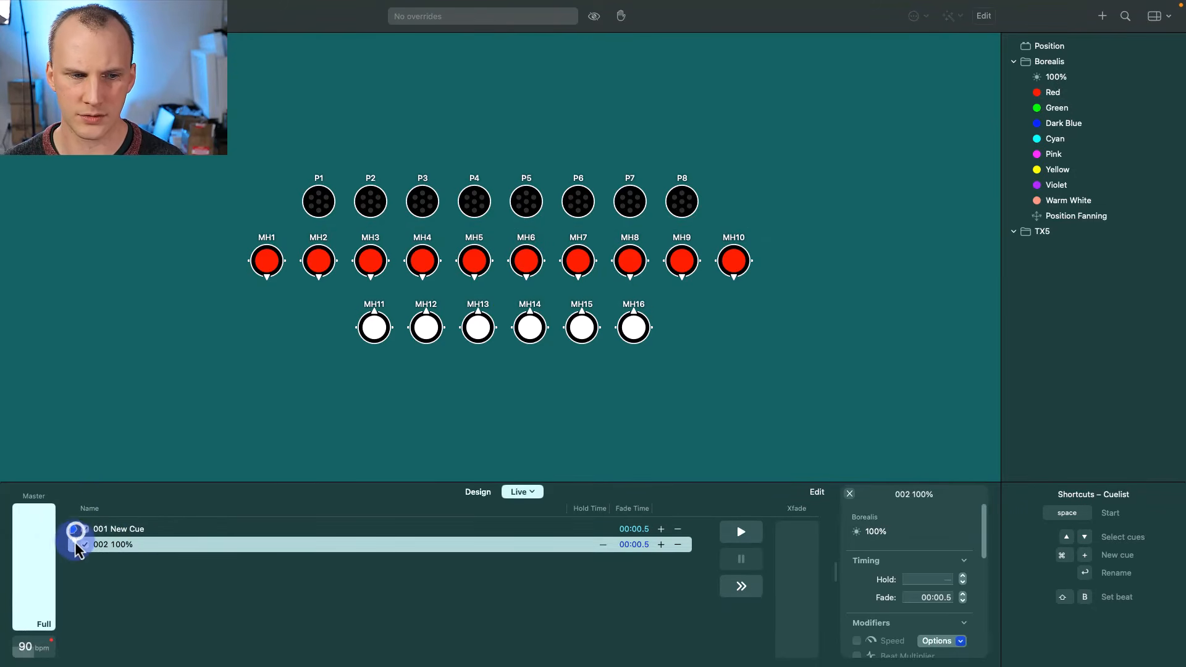
- Add 100% to cue 001 and Dark Blue to cue 002, then run the cuelist to cue 002
{"action": "left_click", "coordinate": [135, 530]}
{"action": "left_click", "coordinate": [141, 544]}
{"action": "left_click", "coordinate": [140, 541]}
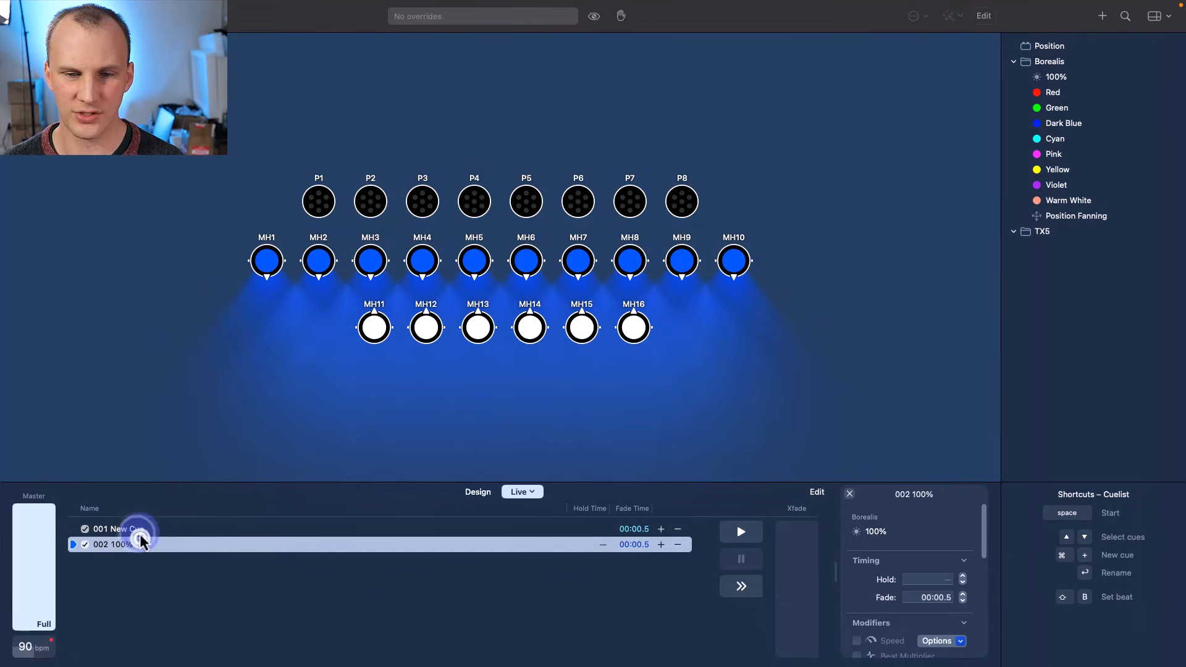
{"action": "left_click", "coordinate": [140, 529]}
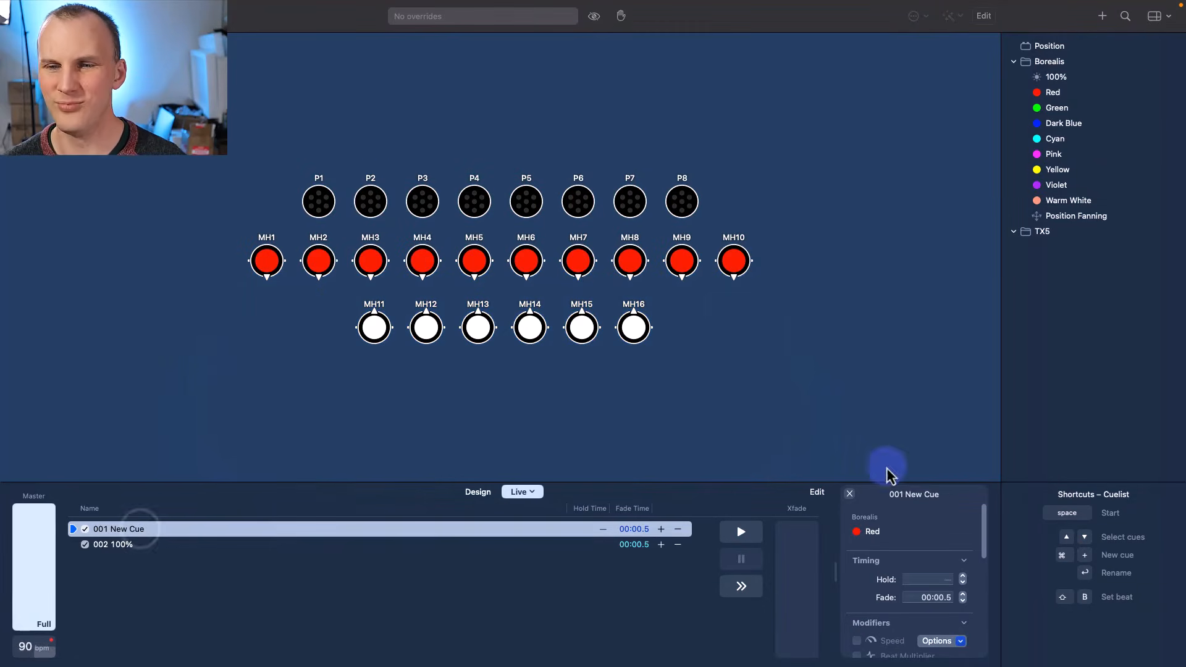
{"action": "left_click_drag", "start_coordinate": [1051, 77], "coordinate": [897, 525]}
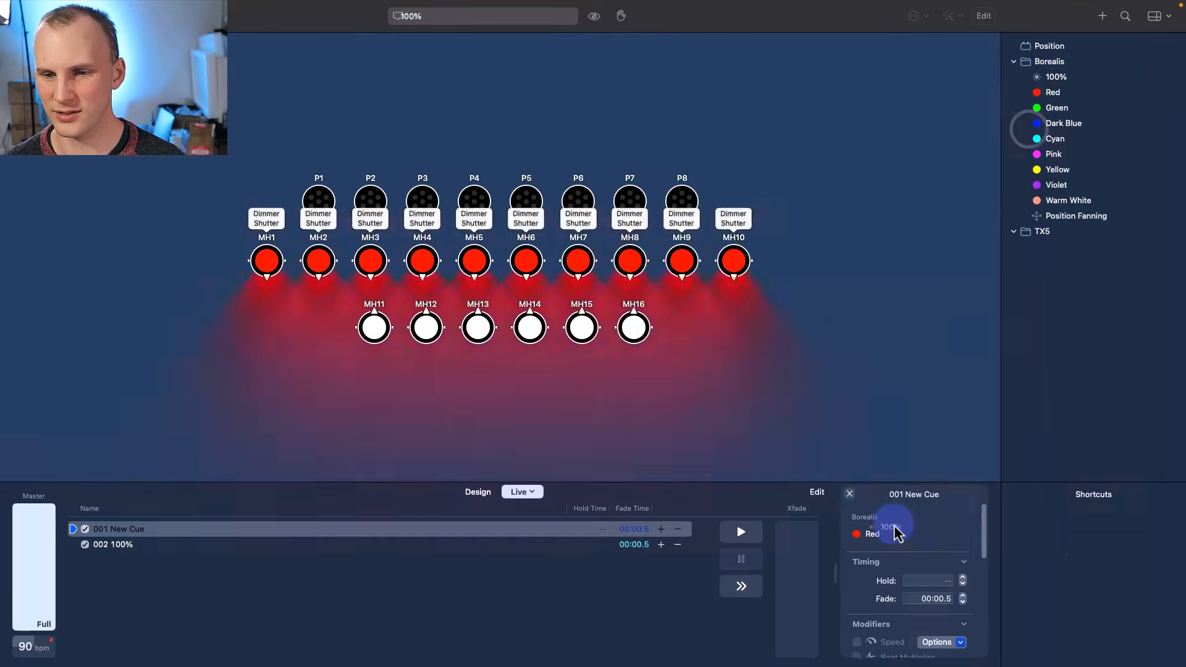
{"action": "left_click", "coordinate": [566, 544]}
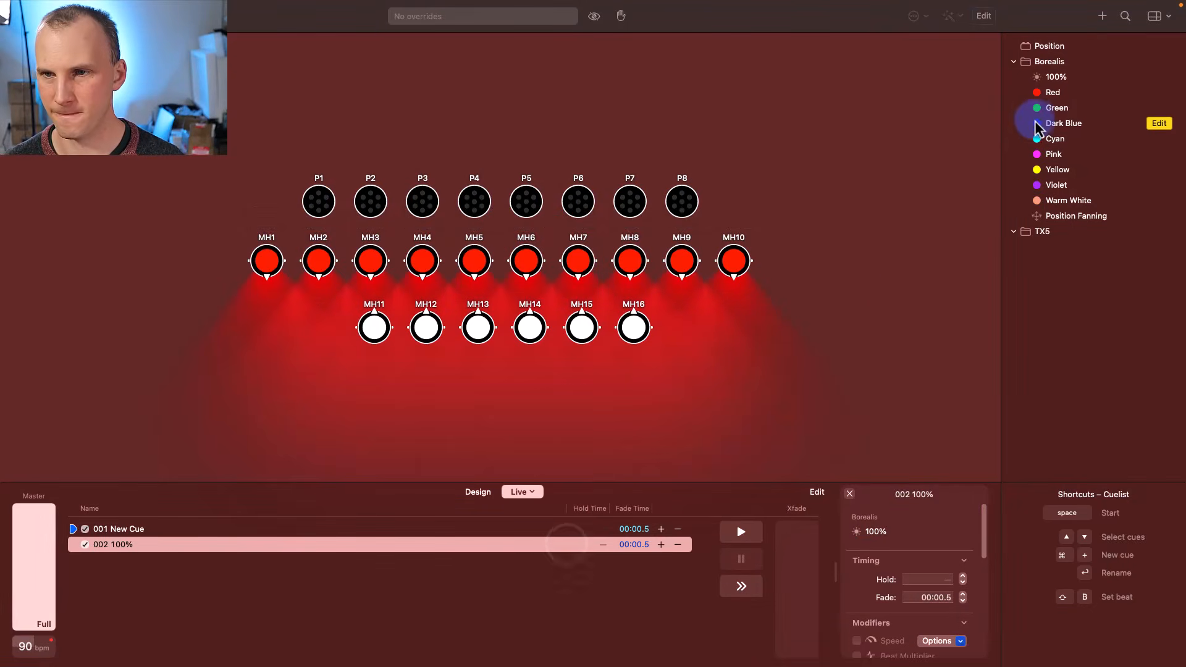
{"action": "left_click_drag", "start_coordinate": [1040, 123], "coordinate": [890, 532]}
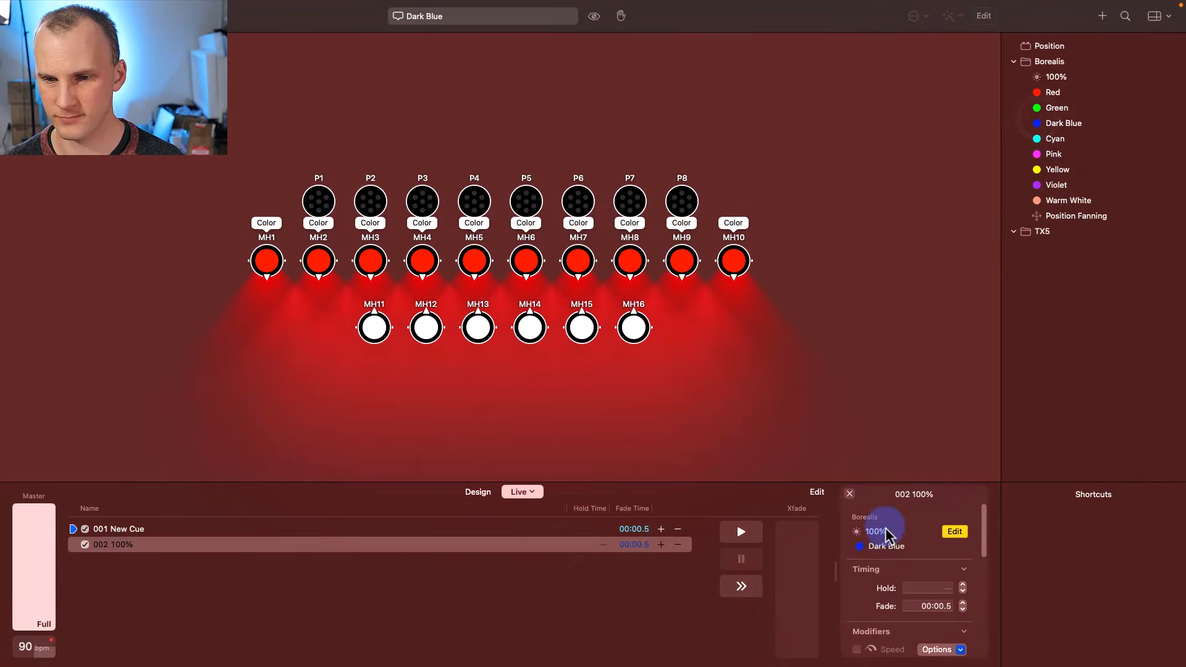
{"action": "left_click", "coordinate": [512, 529]}
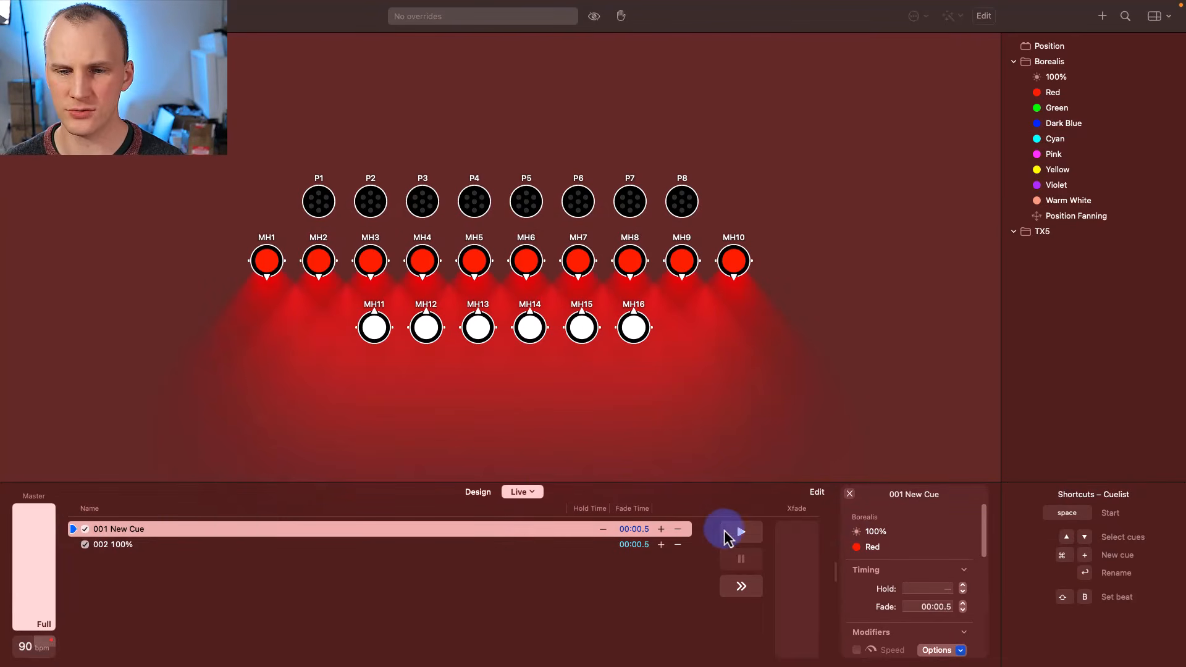
{"action": "left_click", "coordinate": [729, 532]}
{"action": "left_click", "coordinate": [741, 592]}
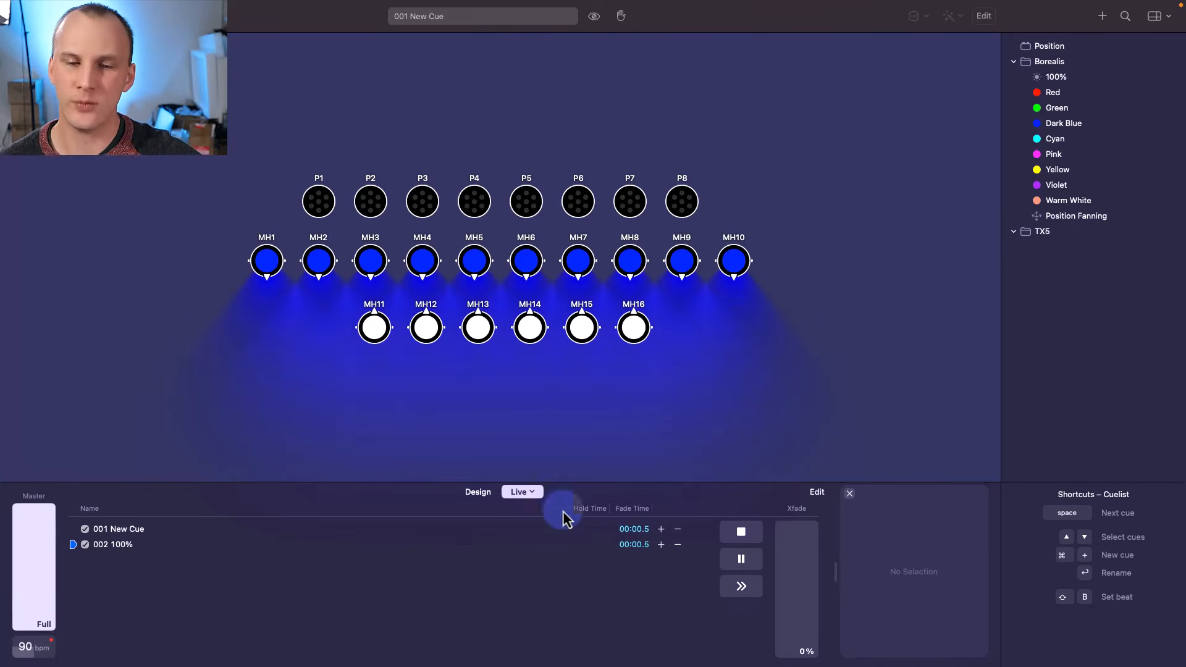
- Play the All Full Green and Cyan buttons on the control panel page
{"action": "left_click", "coordinate": [525, 492]}
{"action": "left_click", "coordinate": [547, 505]}
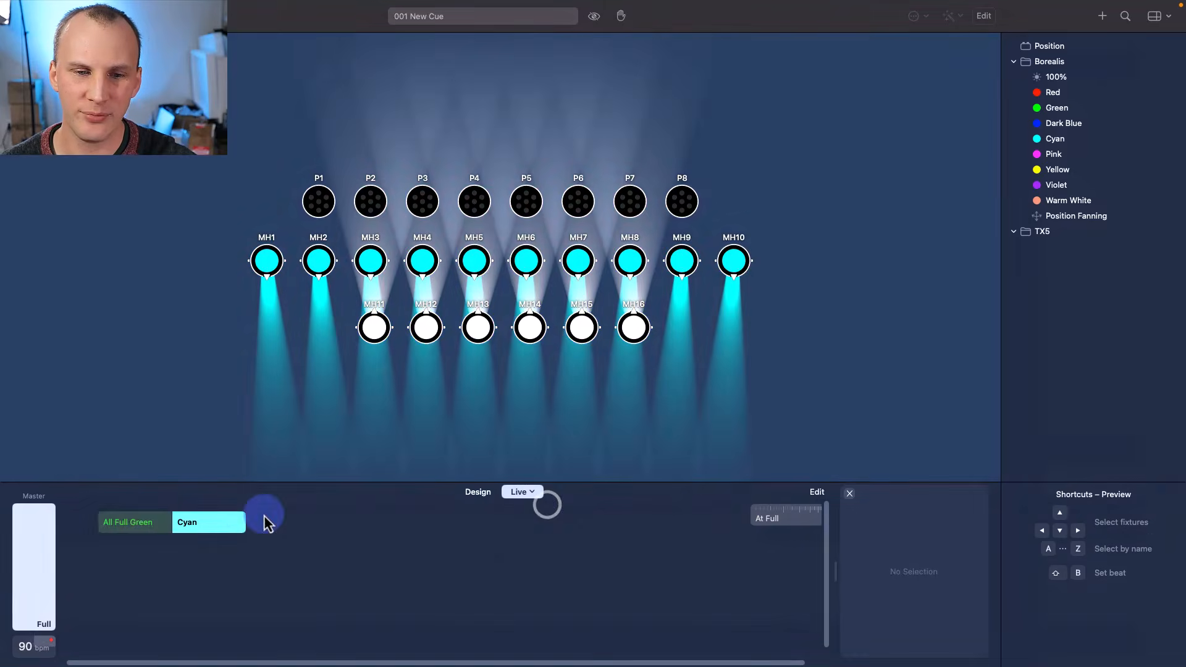
{"action": "left_click", "coordinate": [158, 530]}
{"action": "left_click", "coordinate": [181, 527]}
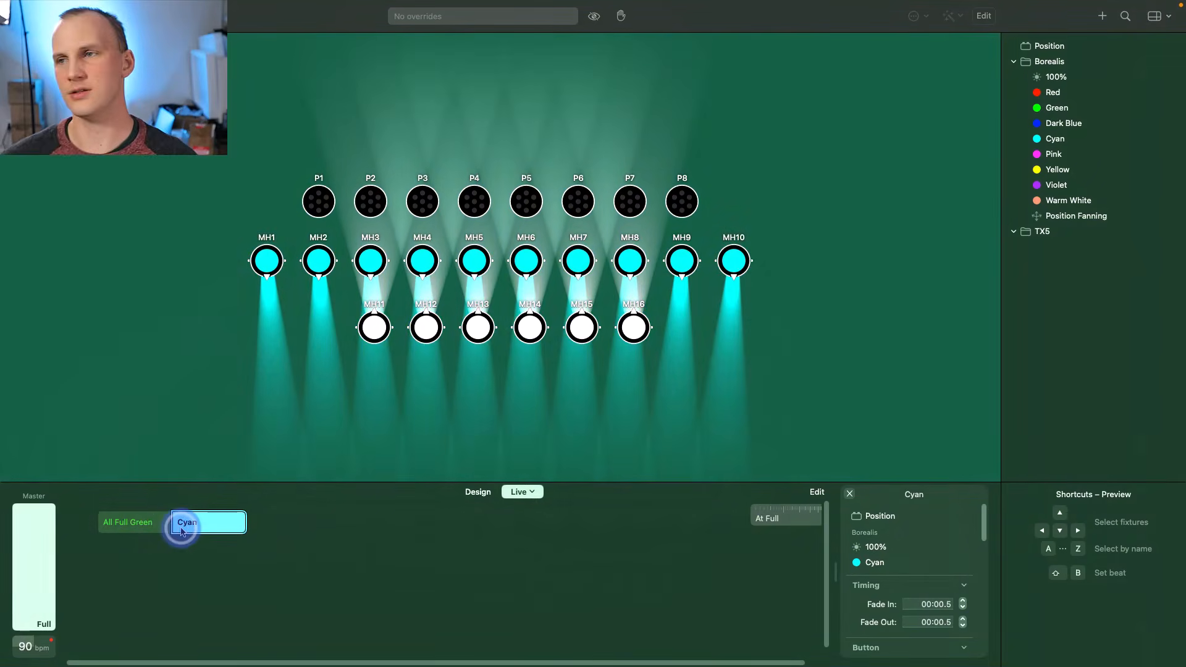
- Step the cuelist forward, return it to cue 001, then stop it
{"action": "left_click", "coordinate": [529, 506]}
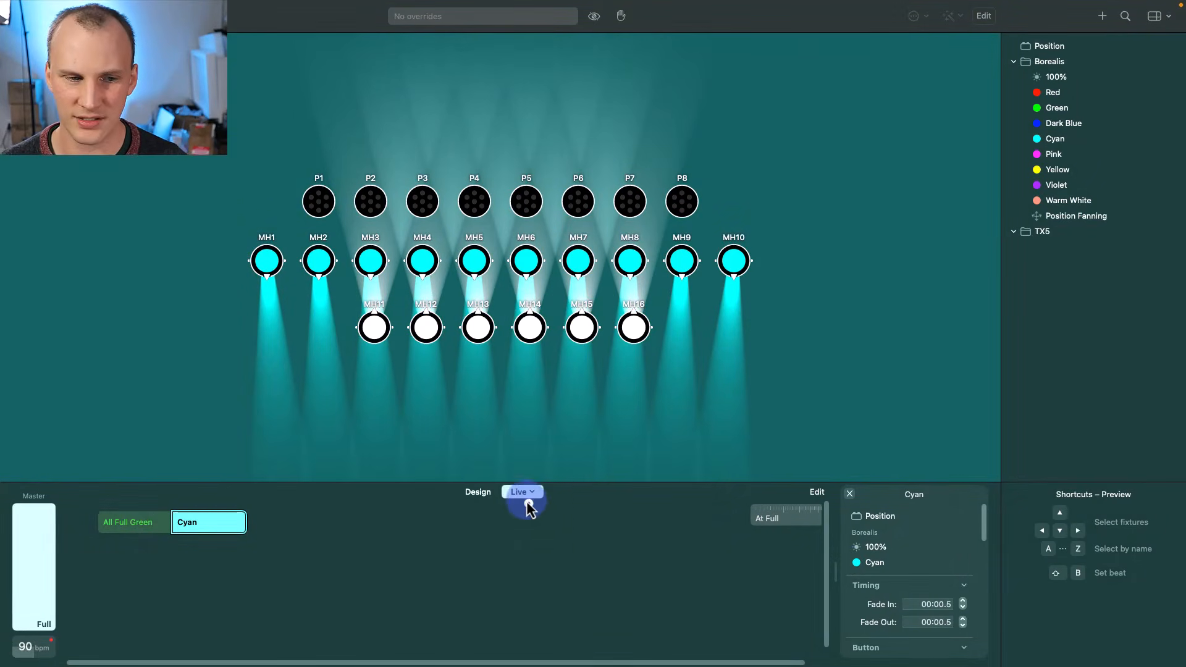
{"action": "left_click", "coordinate": [532, 524]}
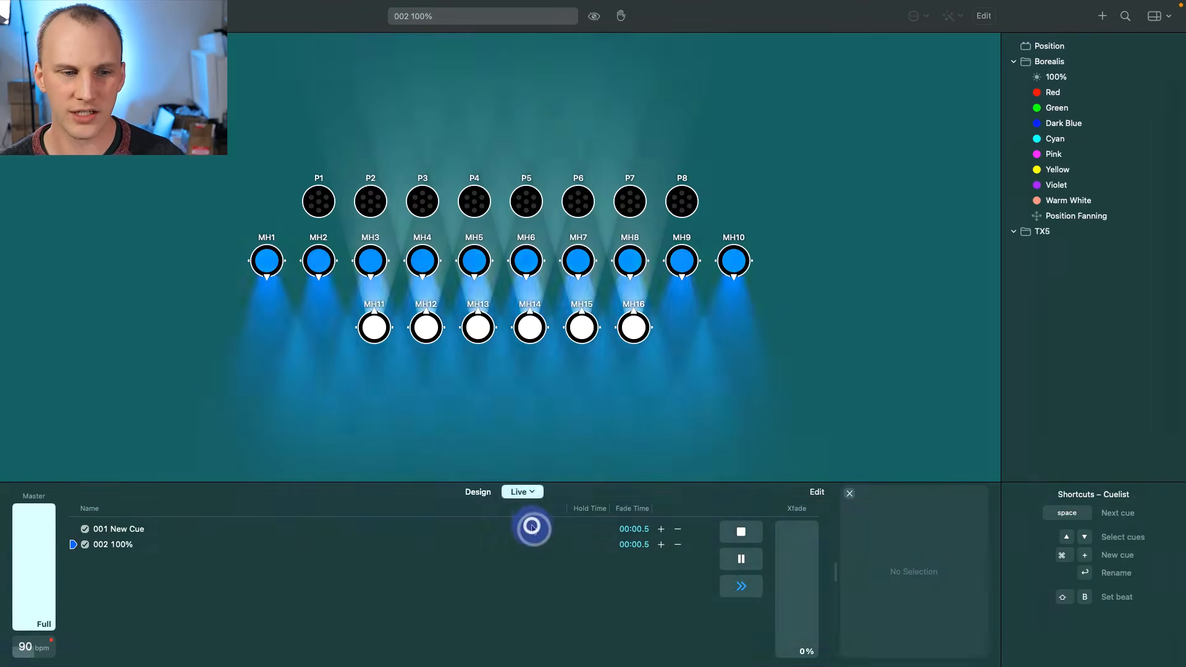
{"action": "left_click", "coordinate": [736, 587]}
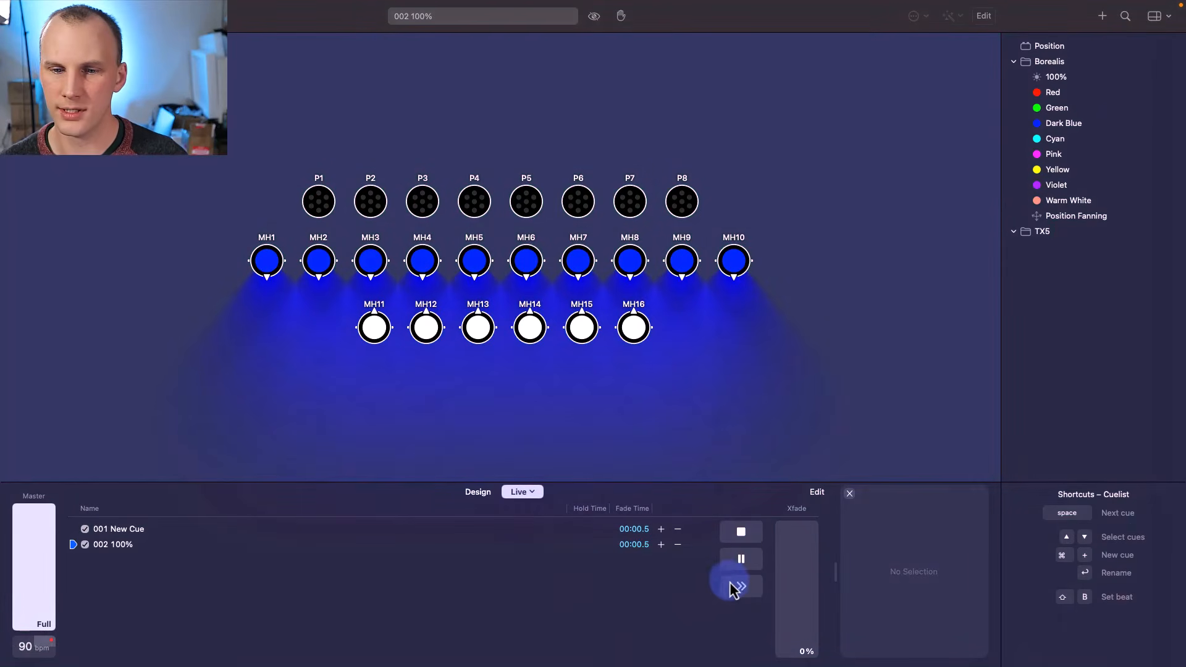
{"action": "left_click", "coordinate": [735, 585]}
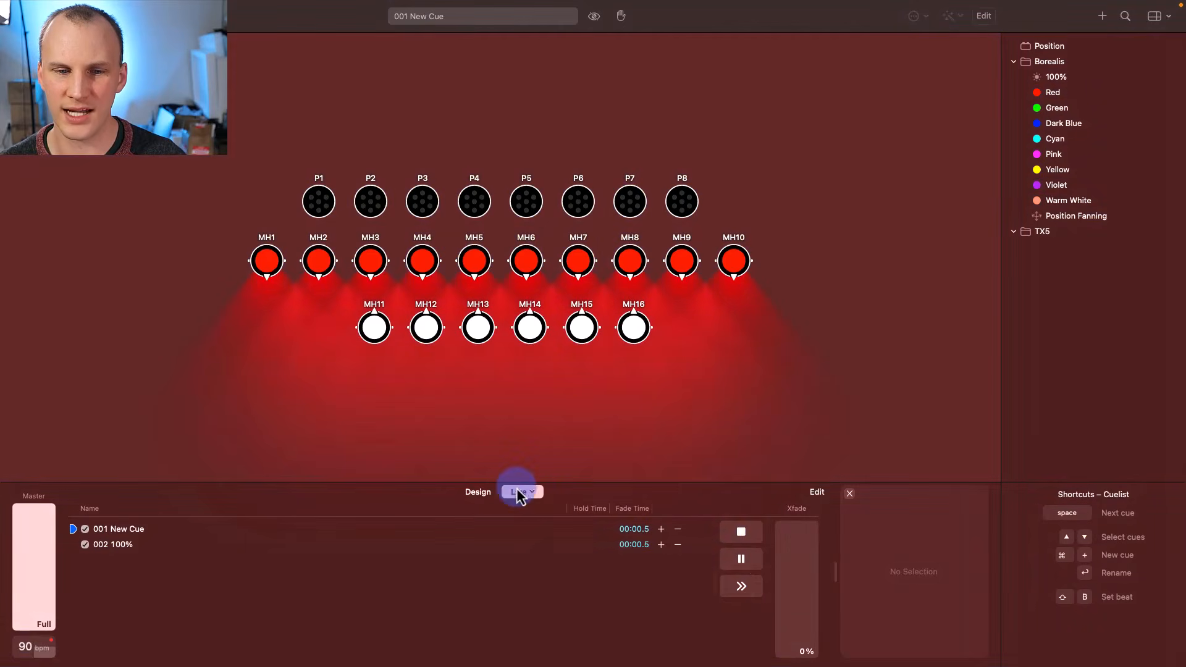
{"action": "left_click", "coordinate": [522, 492]}
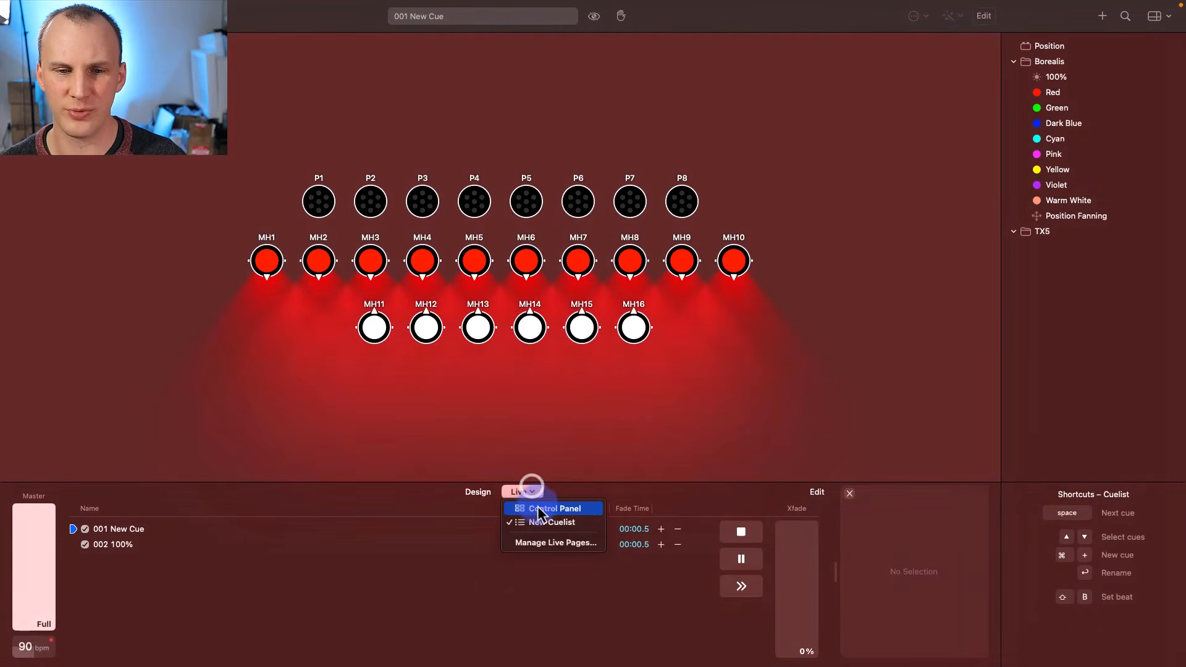
{"action": "left_click", "coordinate": [732, 536]}
{"action": "left_click", "coordinate": [739, 533]}
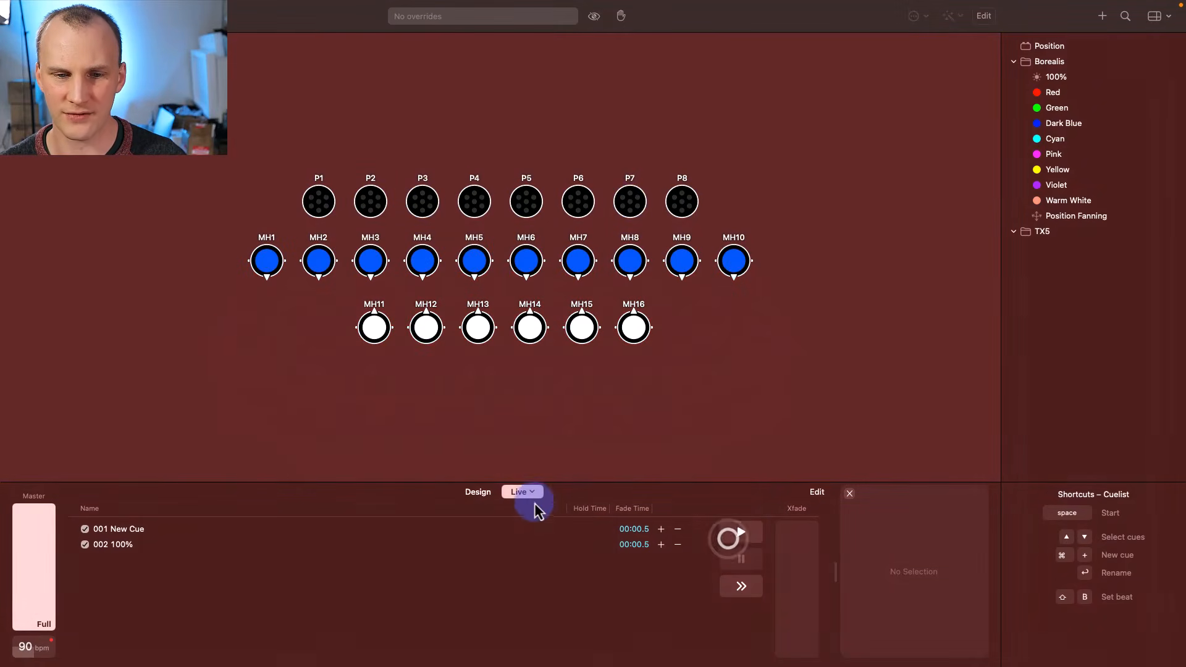
- Add a New Cuelist to the Live view from the control panel
{"action": "left_click", "coordinate": [534, 501]}
{"action": "left_click", "coordinate": [530, 507]}
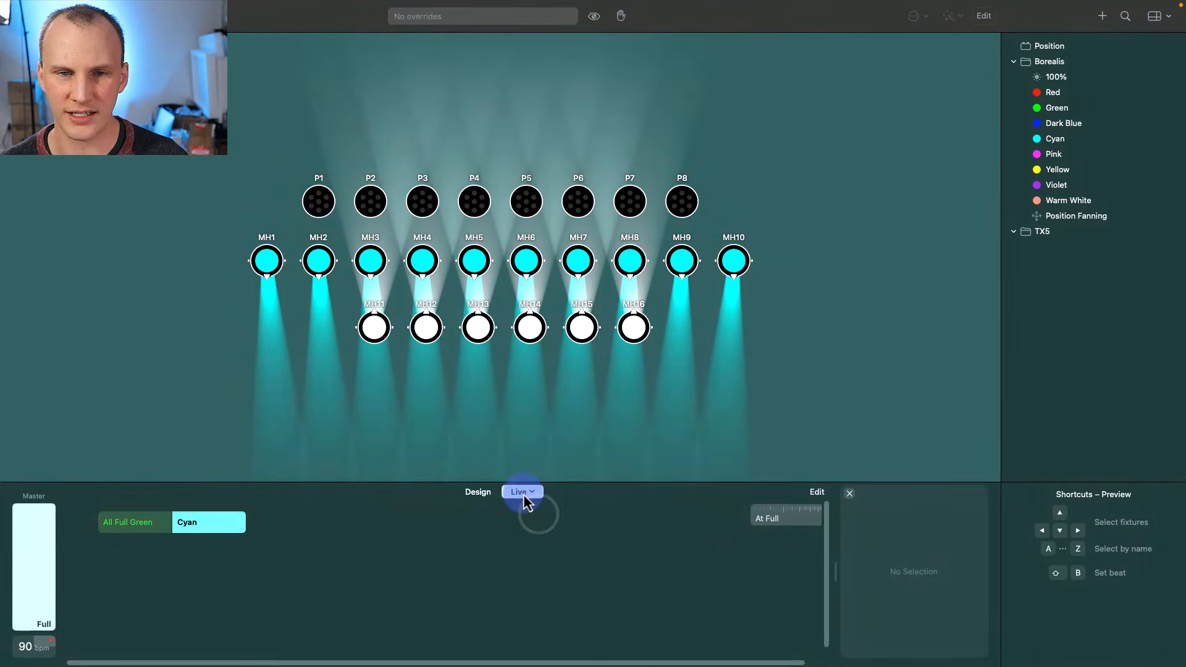
{"action": "left_click", "coordinate": [522, 493]}
{"action": "left_click", "coordinate": [534, 522]}
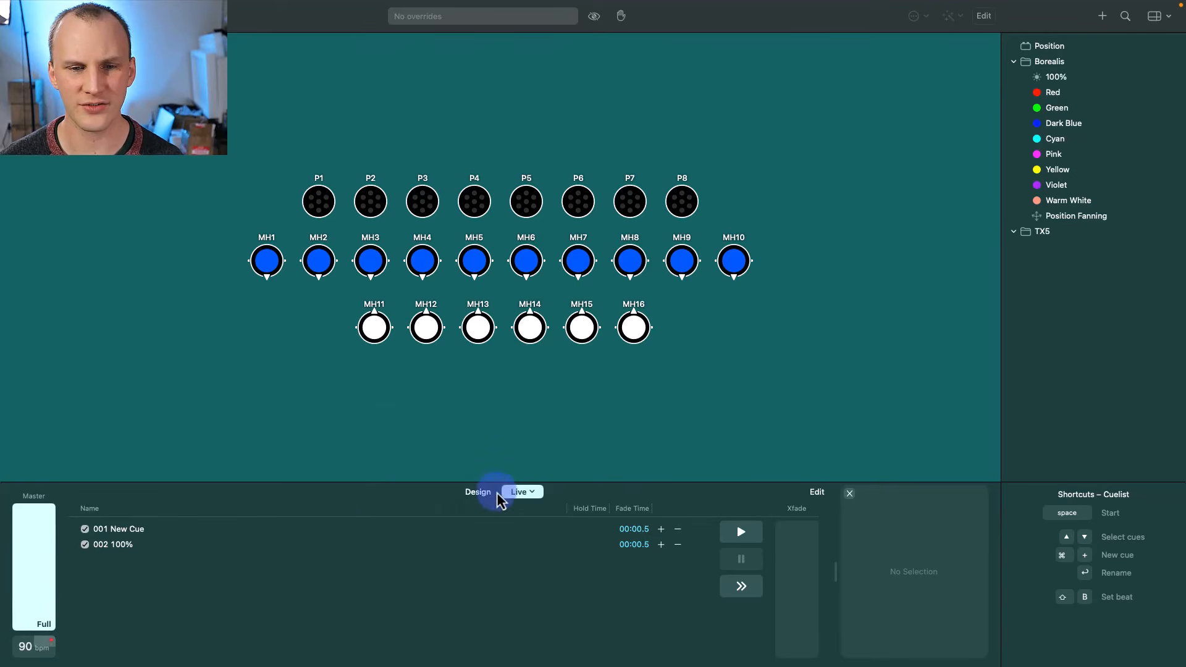
- Select the moving heads MH1–MH10 on the stage
{"action": "left_click", "coordinate": [520, 493]}
{"action": "left_click", "coordinate": [525, 506]}
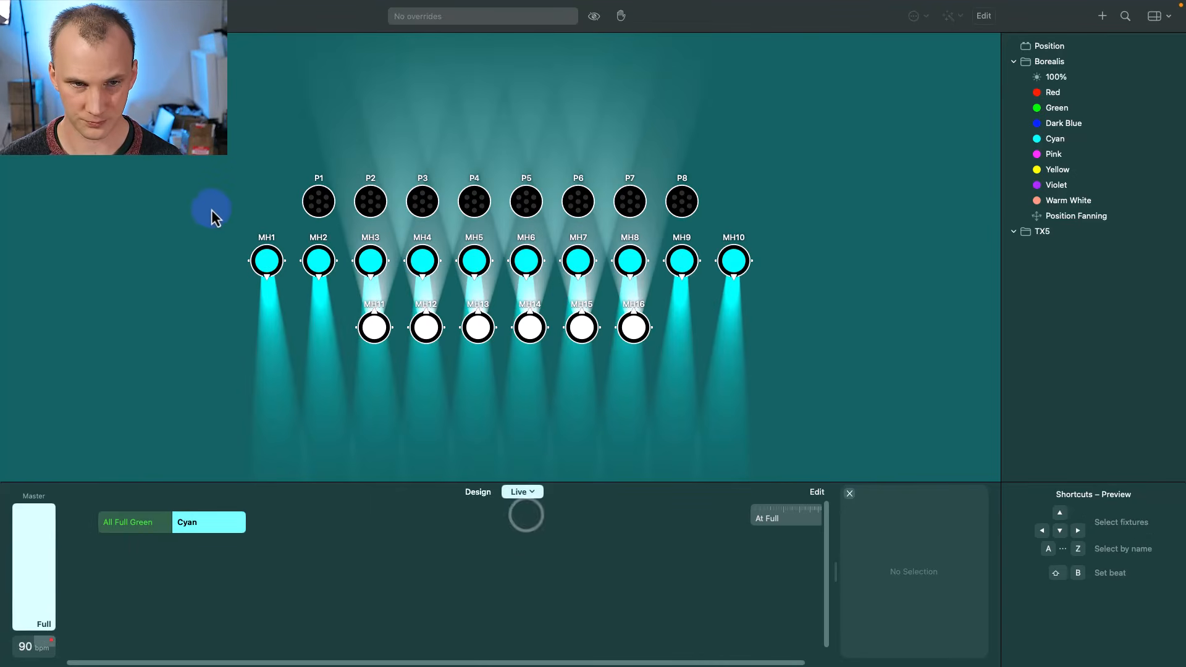
{"action": "left_click_drag", "start_coordinate": [217, 216], "coordinate": [650, 299]}
{"action": "left_click", "coordinate": [632, 285]}
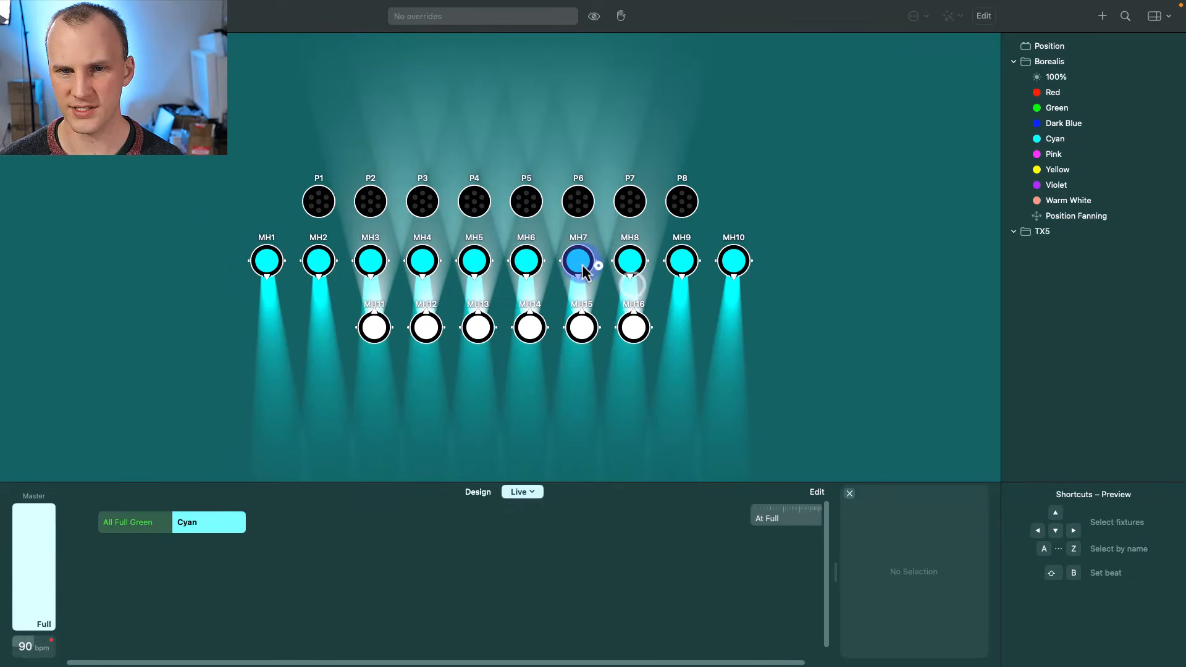
{"action": "double_click", "coordinate": [581, 263]}
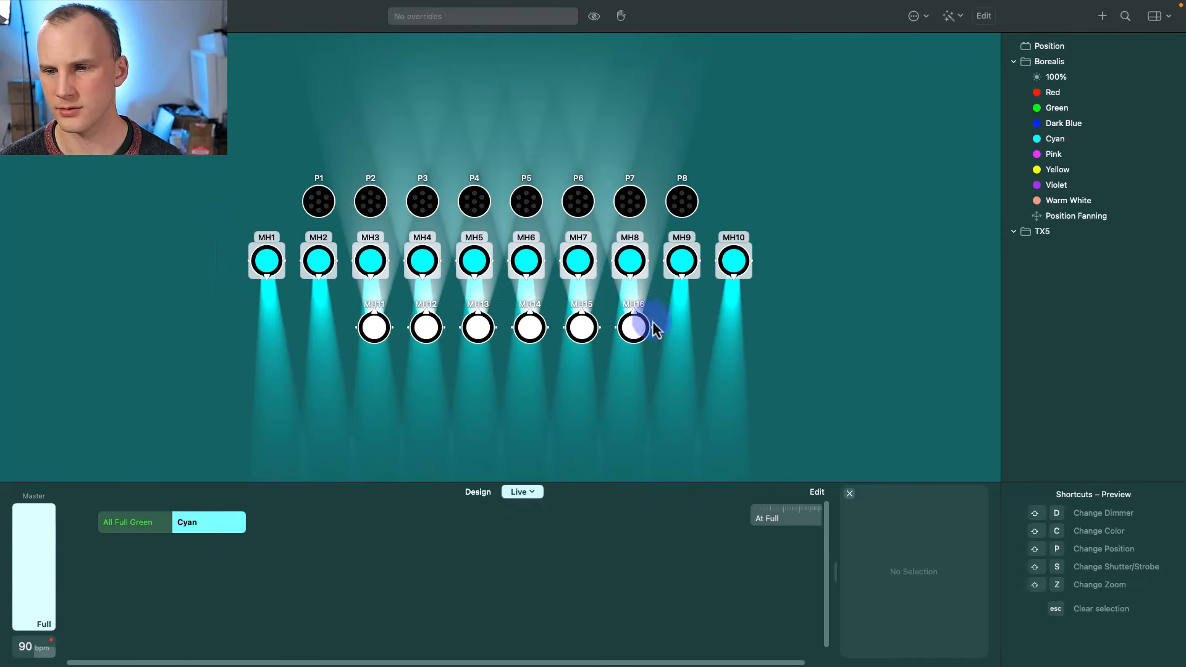
- Apply a Random Fade dimmer effect with divider 6 and 21% time offset, then save a new preset
{"action": "left_click", "coordinate": [481, 492]}
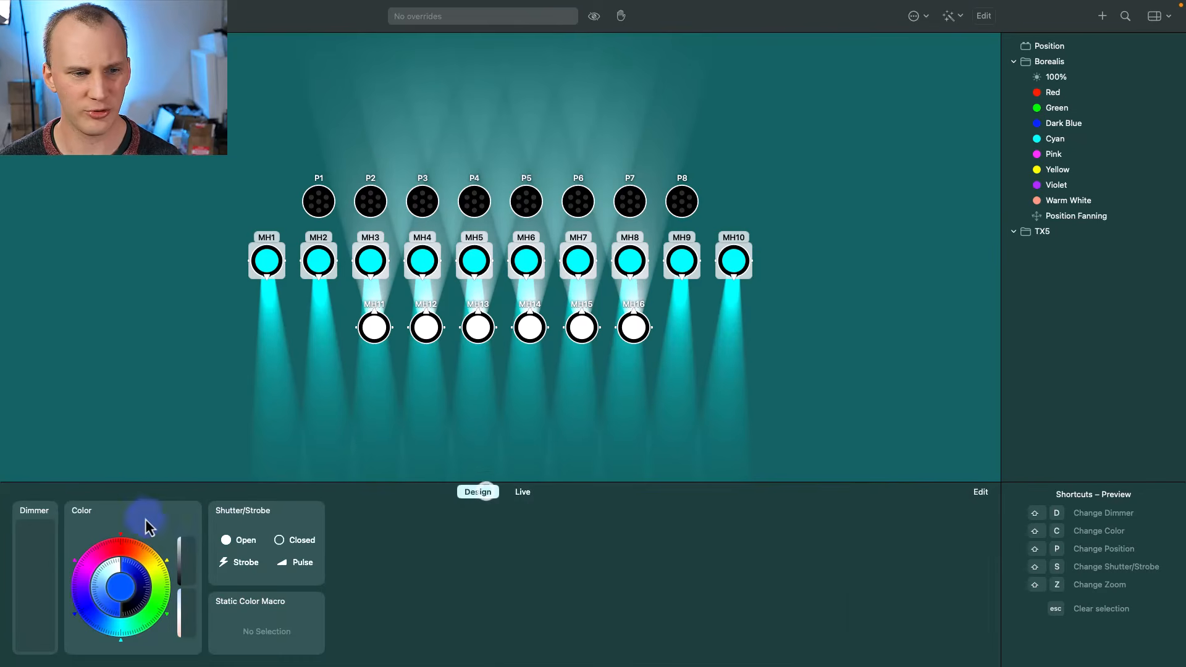
{"action": "left_click", "coordinate": [38, 513]}
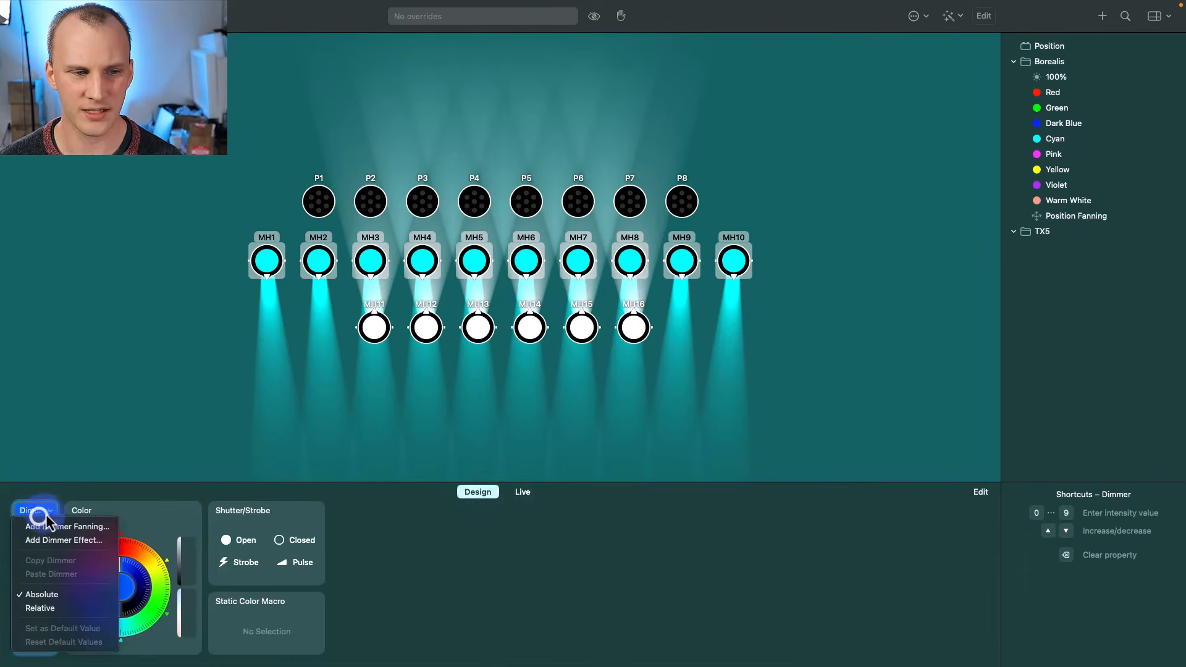
{"action": "left_click", "coordinate": [60, 541]}
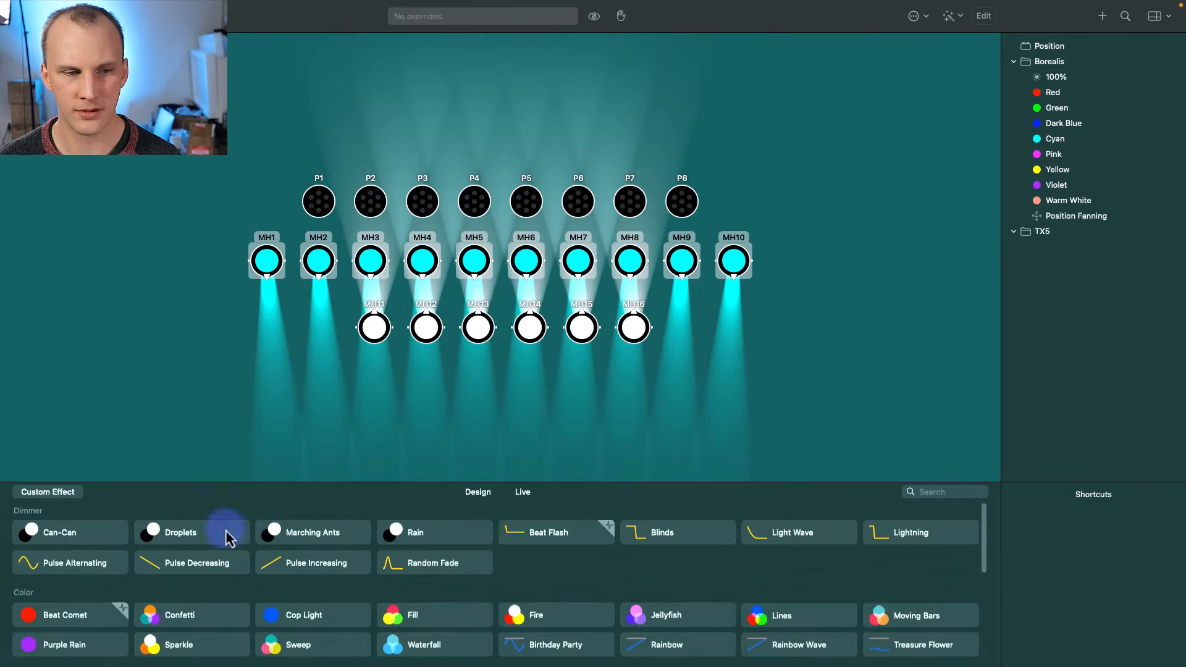
{"action": "left_click", "coordinate": [401, 562]}
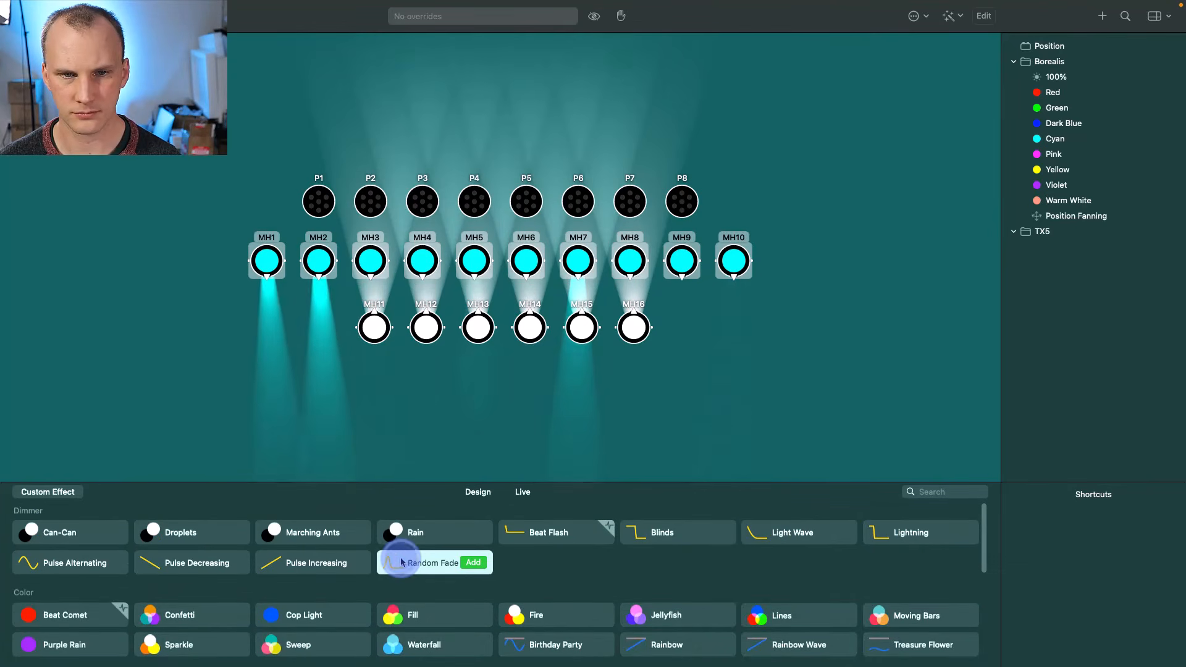
{"action": "left_click", "coordinate": [472, 562]}
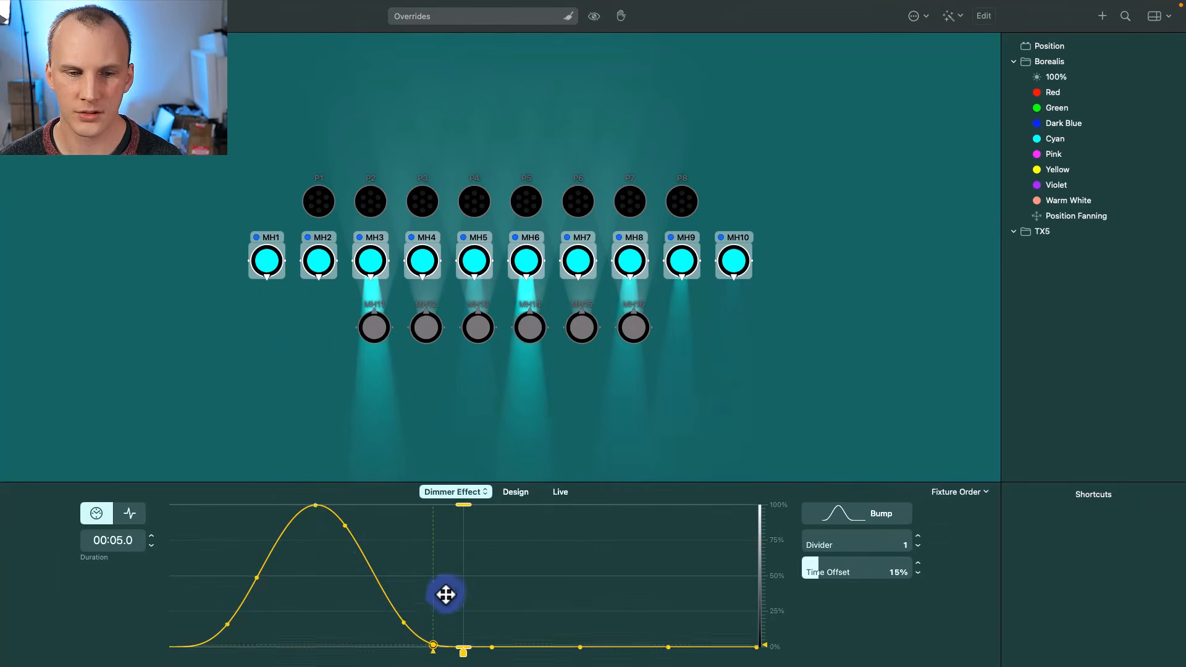
{"action": "mouse_move", "coordinate": [835, 560]}
{"action": "left_mouse_down"}
{"action": "mouse_move", "coordinate": [853, 555]}
{"action": "mouse_move", "coordinate": [828, 550]}
{"action": "mouse_move", "coordinate": [858, 554]}
{"action": "mouse_move", "coordinate": [850, 563]}
{"action": "mouse_move", "coordinate": [868, 575]}
{"action": "mouse_move", "coordinate": [826, 572]}
{"action": "left_mouse_up"}
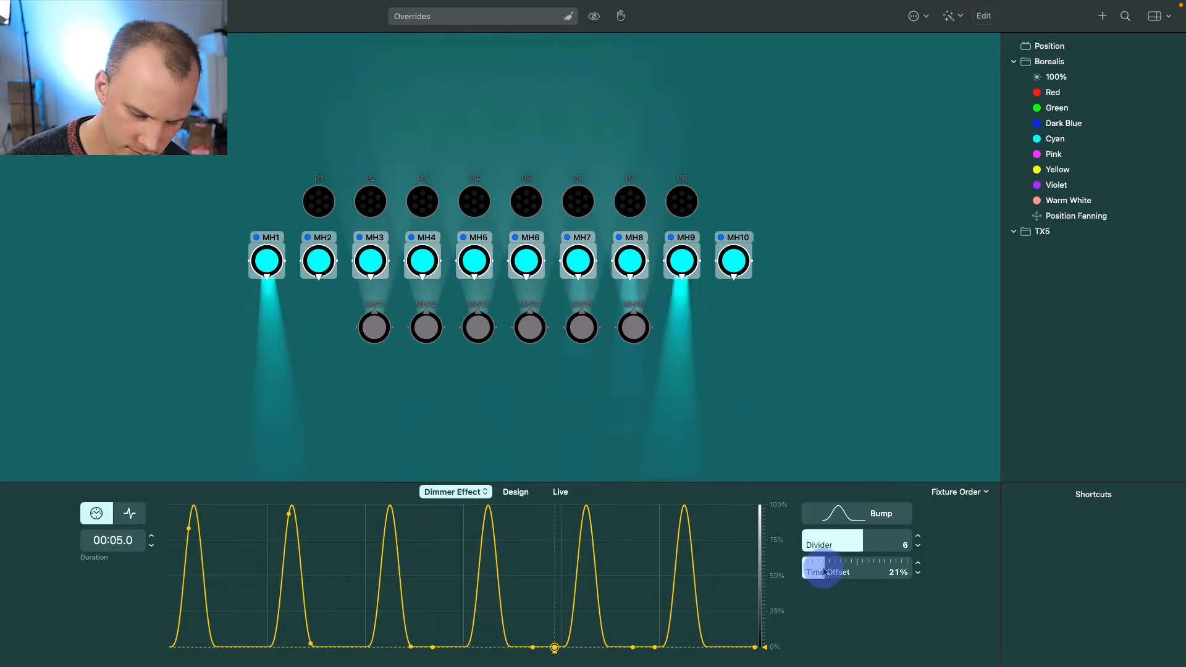
{"action": "key", "text": "super+n"}
- Name the preset Dimmer Effect and place it in the Borealis folder after Position Fanning
{"action": "left_click", "coordinate": [1078, 249]}
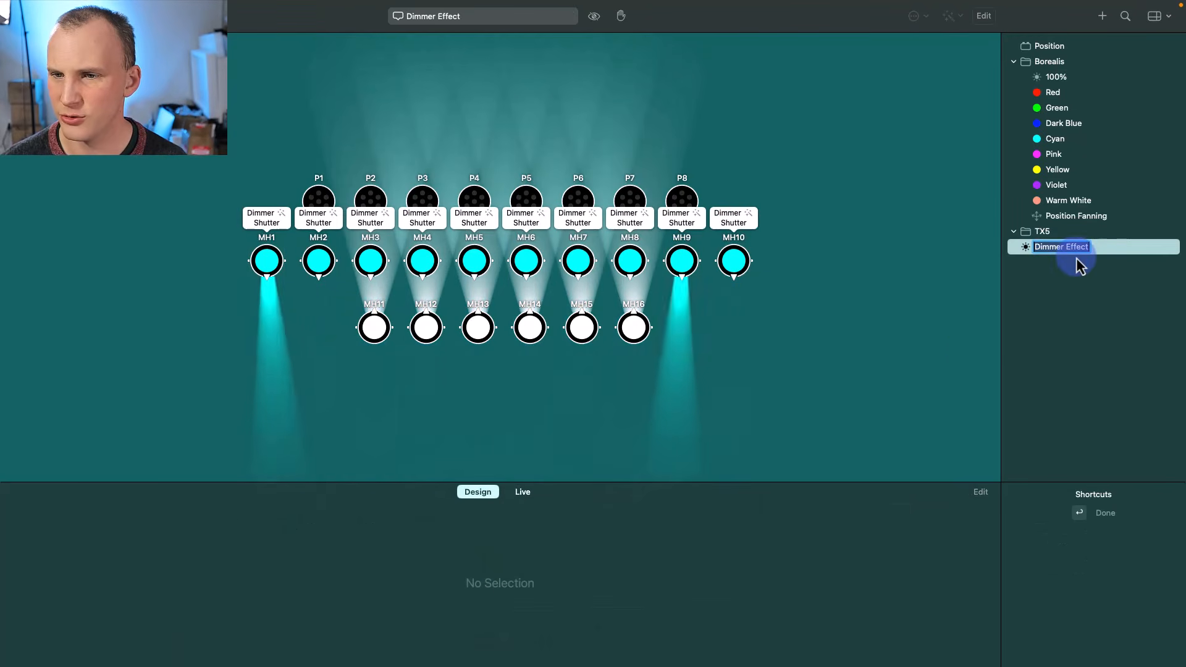
{"action": "left_click_drag", "start_coordinate": [1102, 258], "coordinate": [1088, 235]}
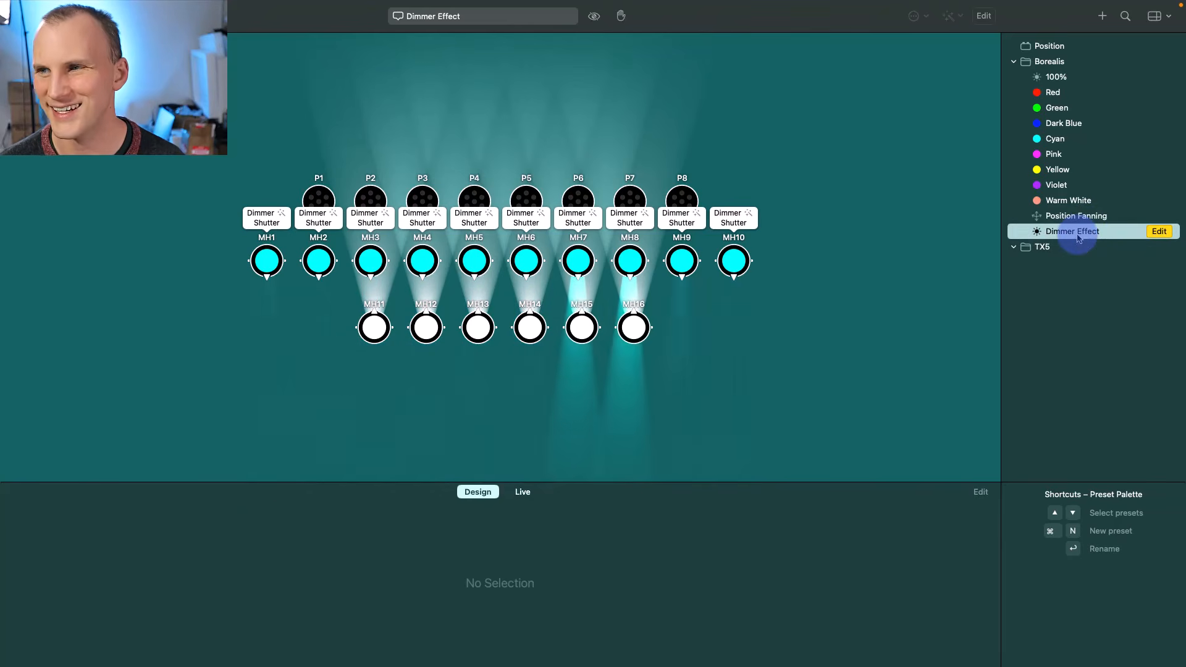
{"action": "left_click", "coordinate": [1048, 199]}
{"action": "left_click", "coordinate": [1050, 231]}
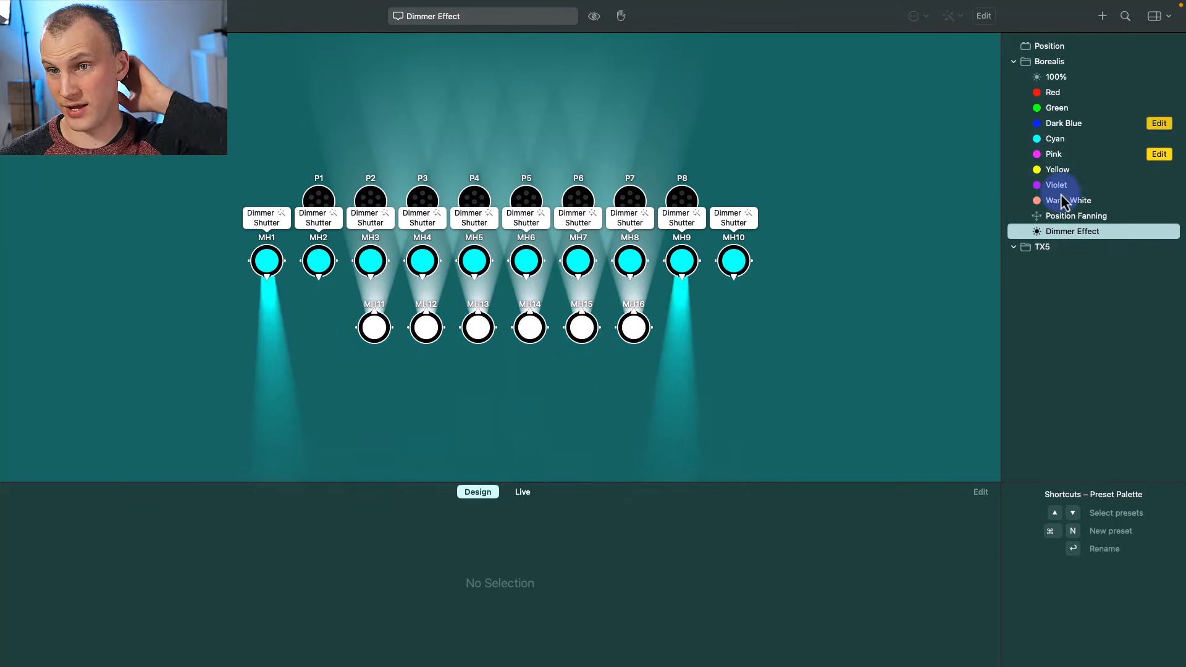
- Recall the Violet preset on stage
{"action": "left_click", "coordinate": [524, 491]}
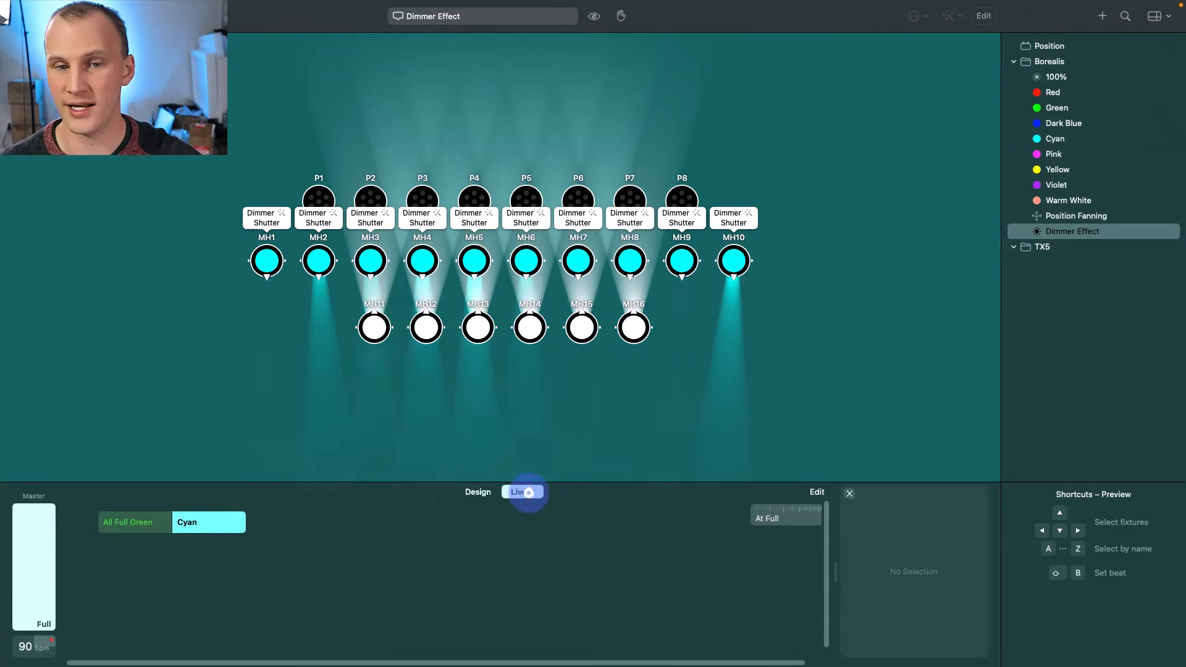
{"action": "left_click", "coordinate": [496, 493]}
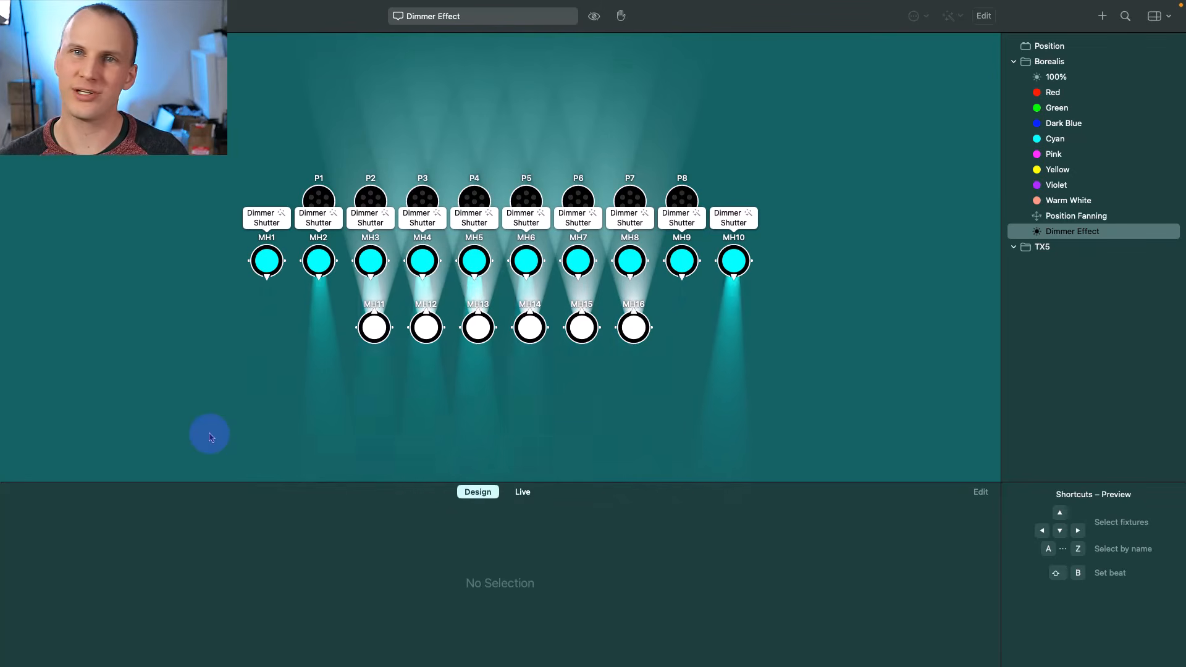
{"action": "left_click", "coordinate": [1054, 184]}
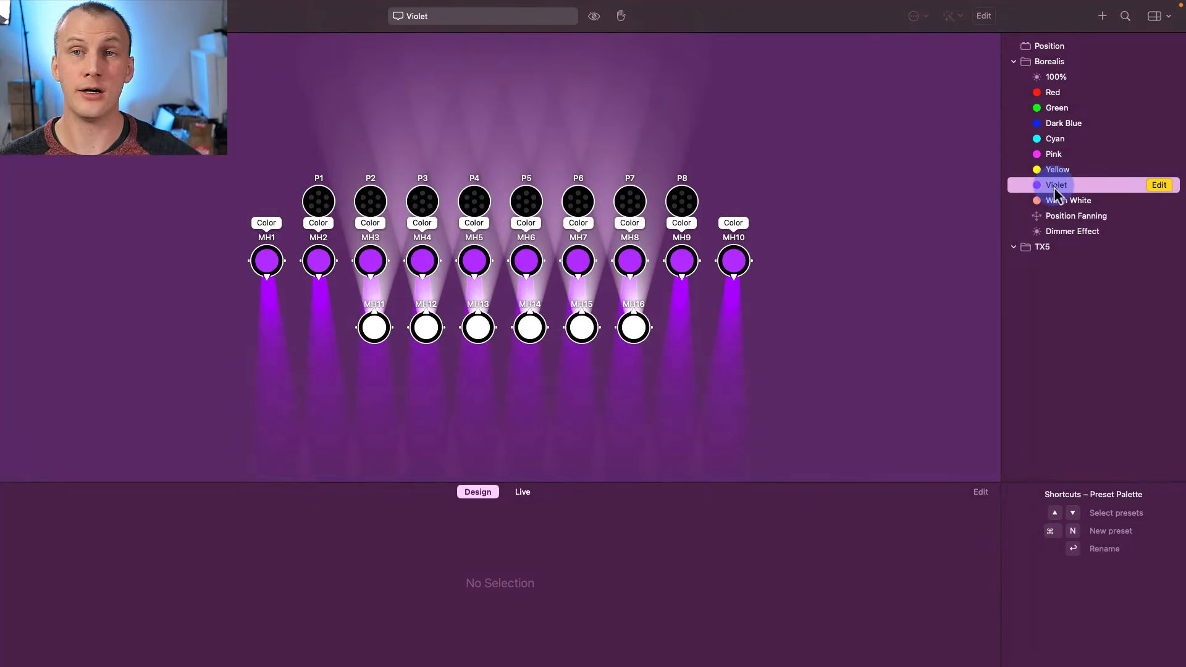
- Show the Live Control Panel with All Full Green, Cyan and the At Full fader
{"action": "left_click", "coordinate": [522, 493]}
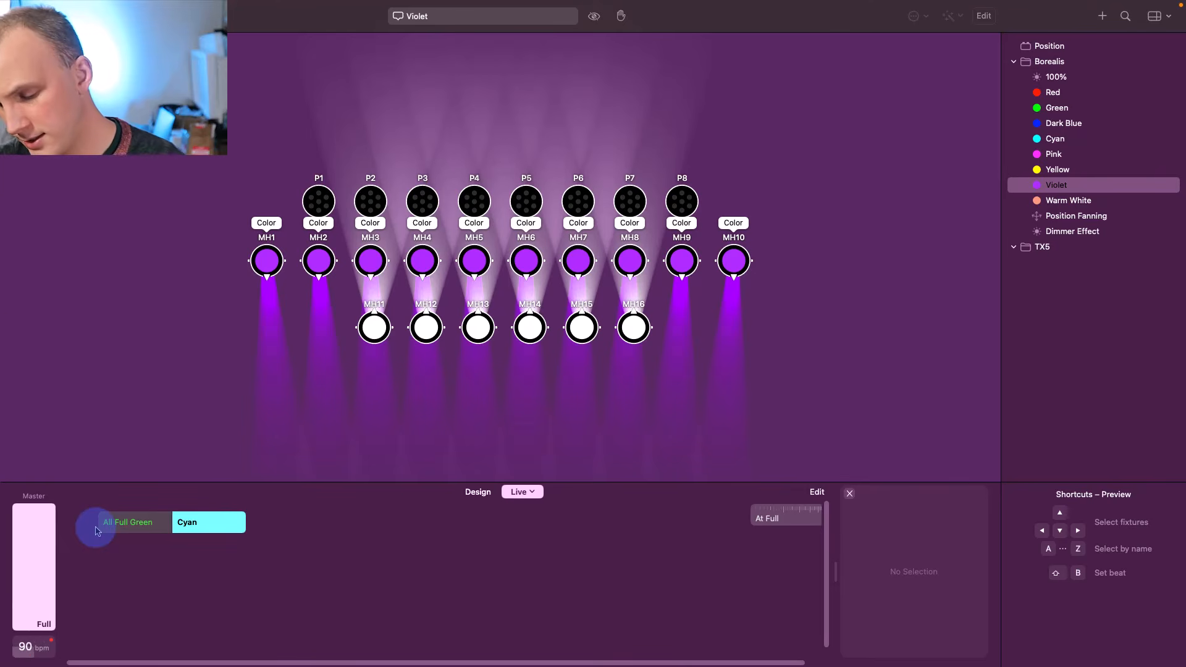
- Learn MIDI Channel 1 CC 0 as an external trigger for the At Full fader
{"action": "left_click", "coordinate": [760, 525]}
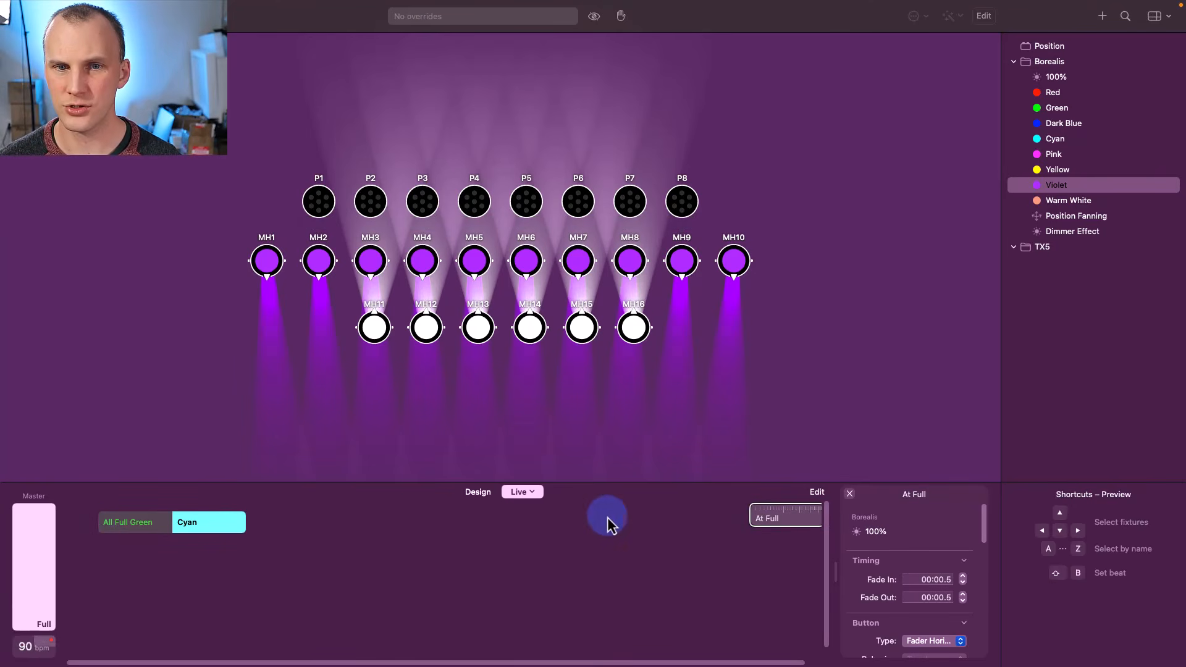
{"action": "left_click", "coordinate": [235, 526]}
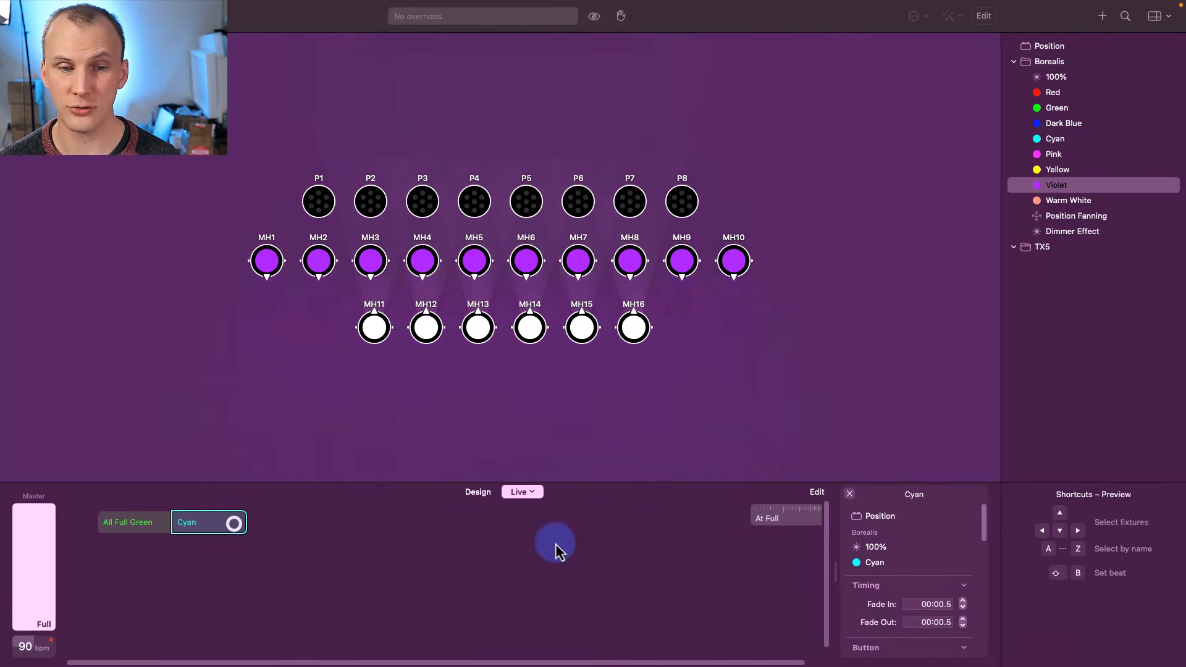
{"action": "right_click", "coordinate": [775, 519]}
{"action": "mouse_move", "coordinate": [867, 656]}
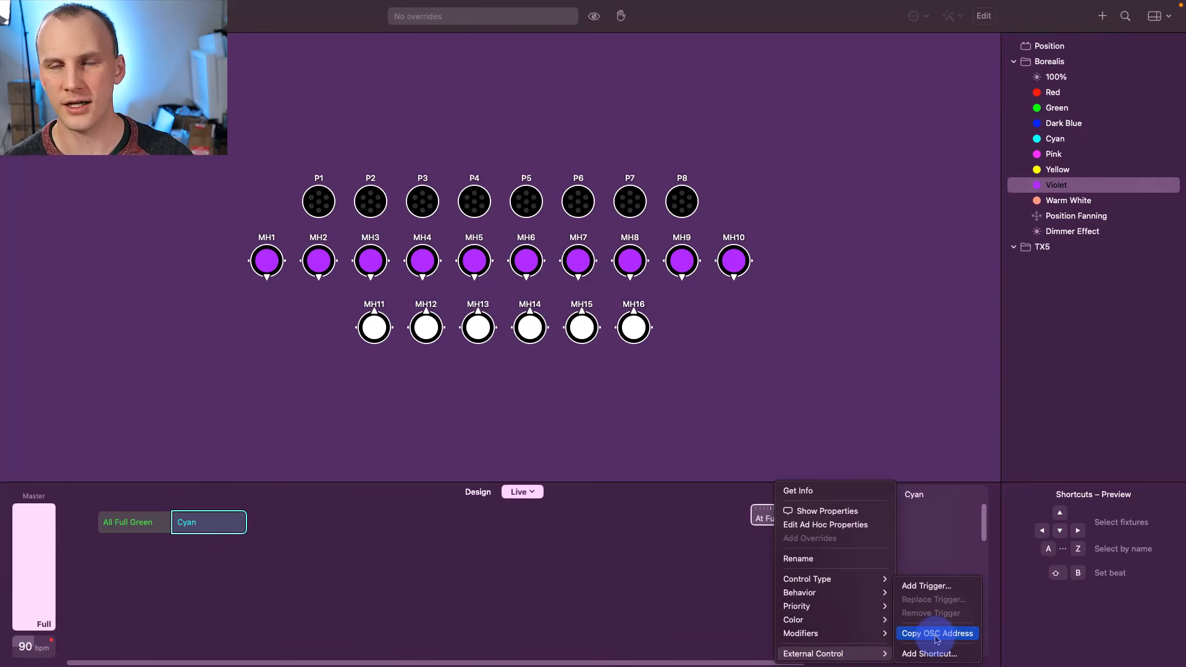
{"action": "left_click", "coordinate": [926, 585]}
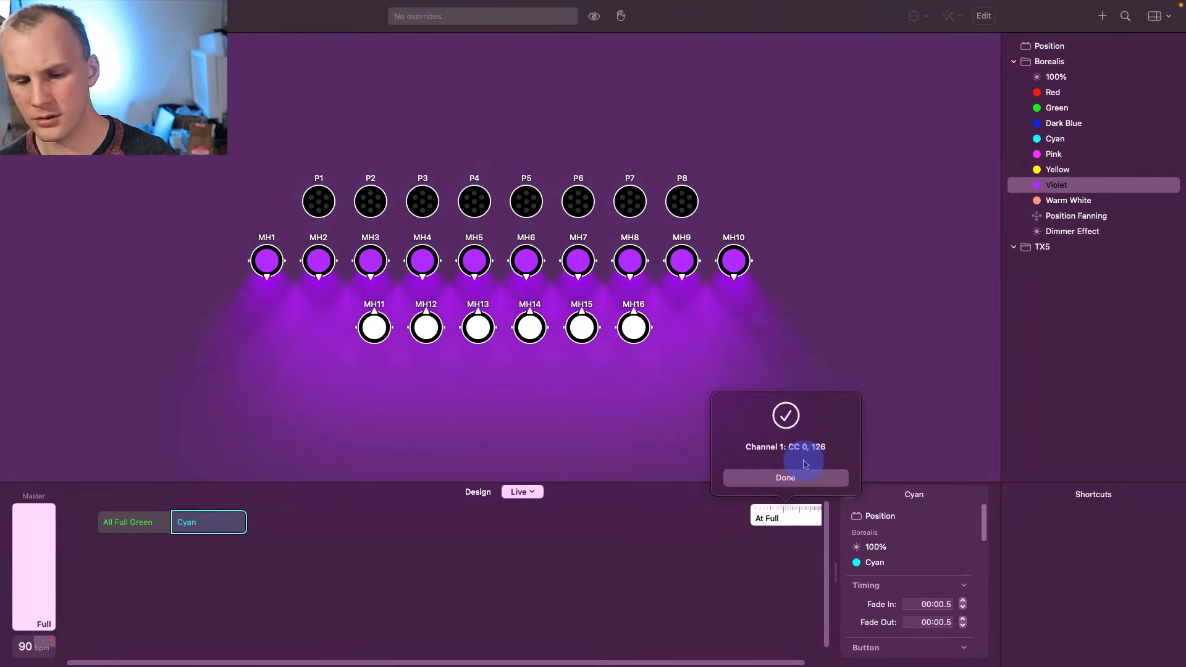
{"action": "left_click", "coordinate": [805, 463]}
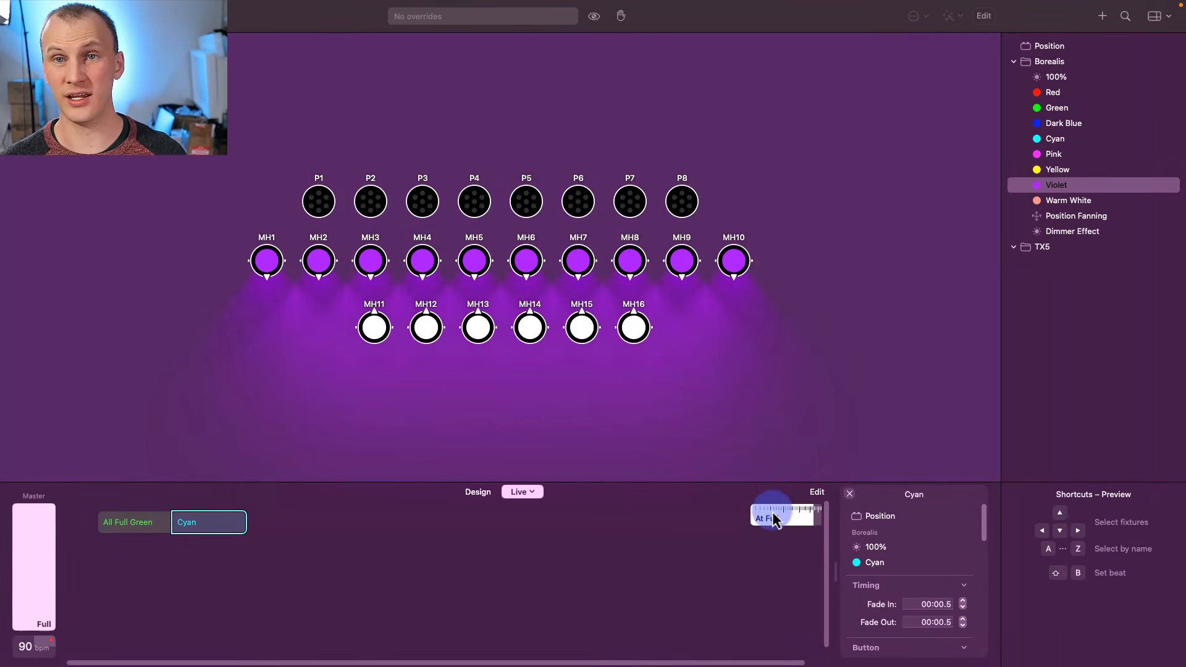
- Learn MIDI Channel 1 CC 39, value 127, as the All Full Green button's trigger
{"action": "left_click", "coordinate": [119, 524]}
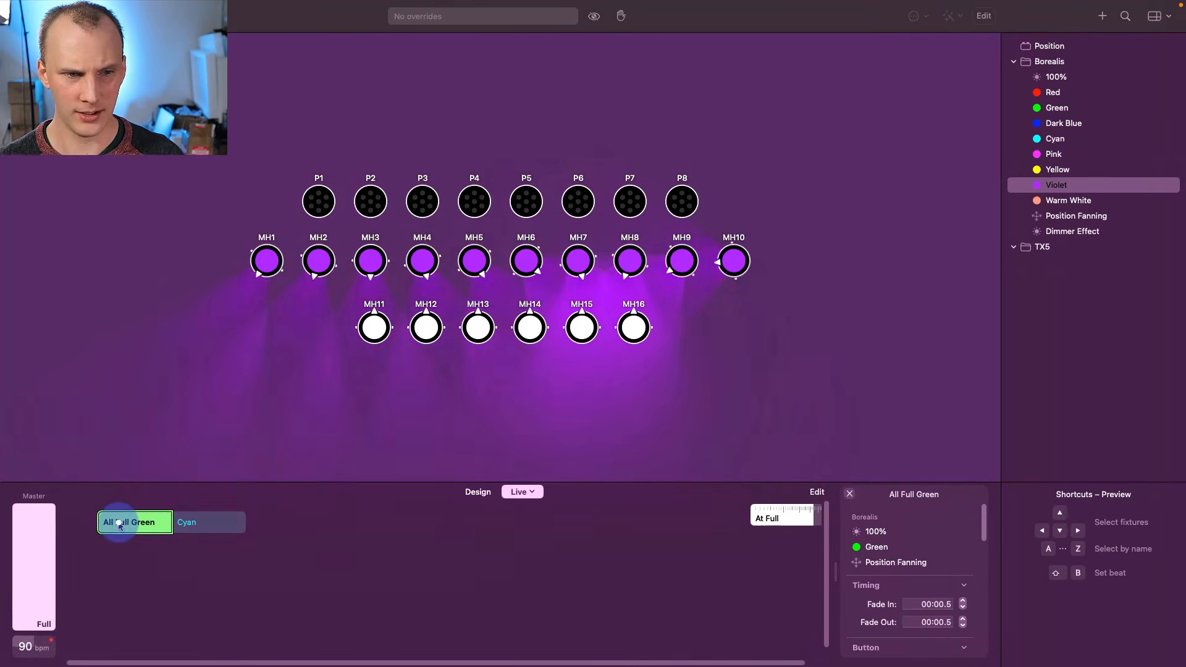
{"action": "right_click", "coordinate": [119, 523]}
{"action": "left_click", "coordinate": [199, 652]}
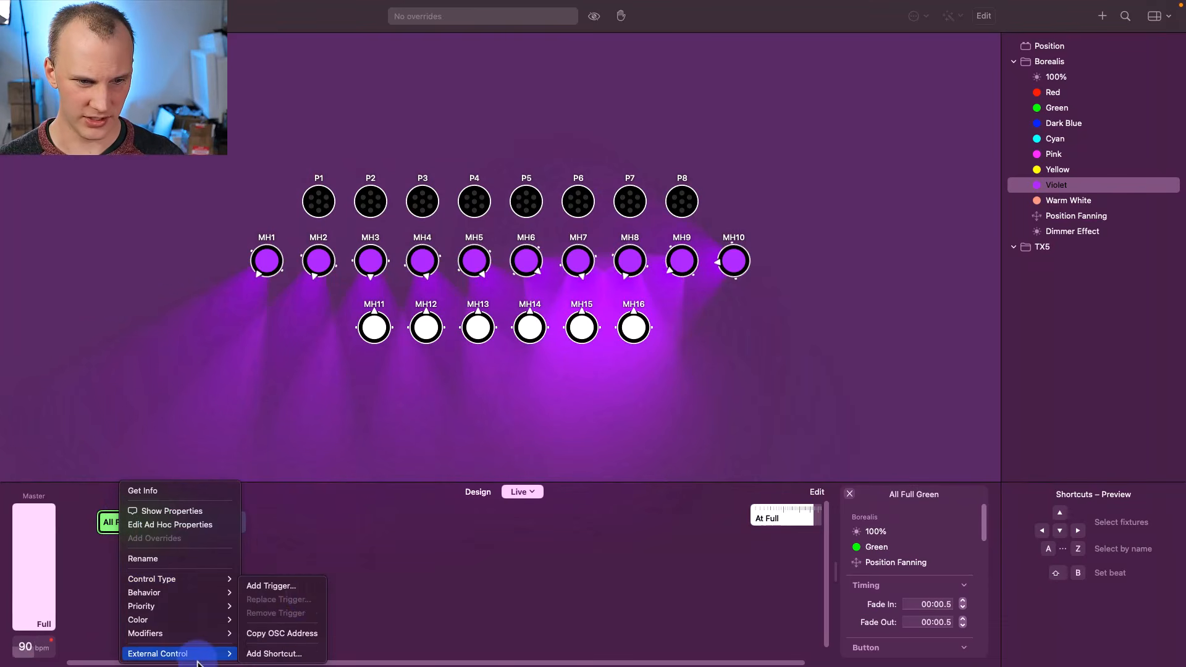
{"action": "left_click", "coordinate": [302, 590]}
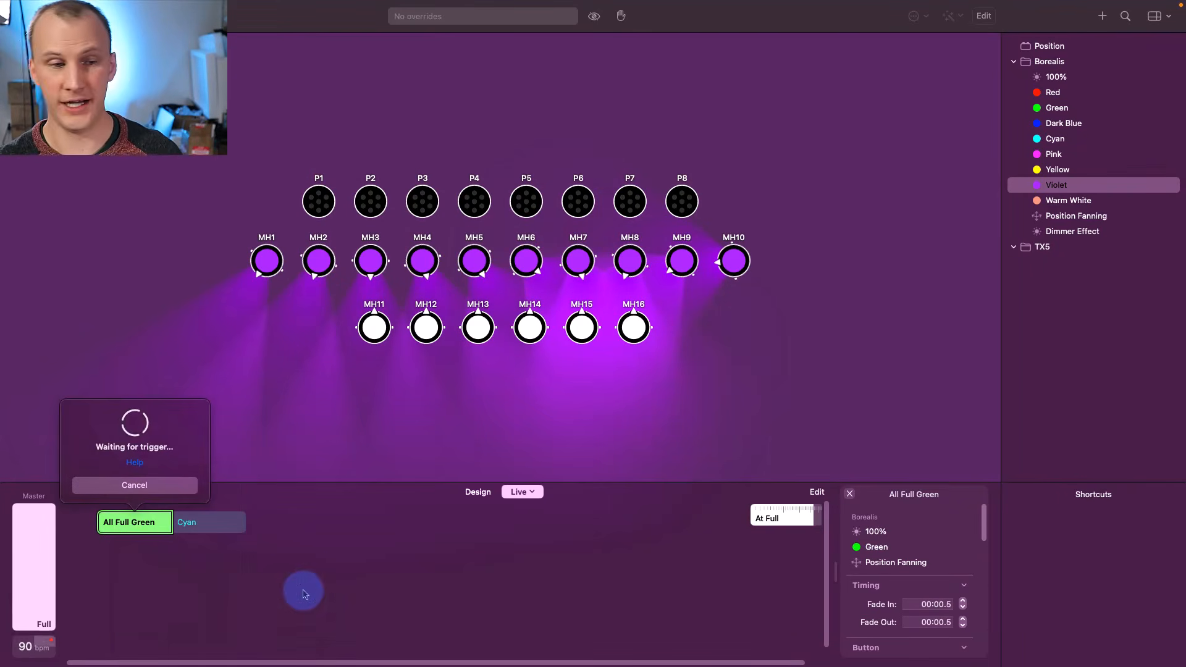
{"action": "left_click", "coordinate": [230, 547]}
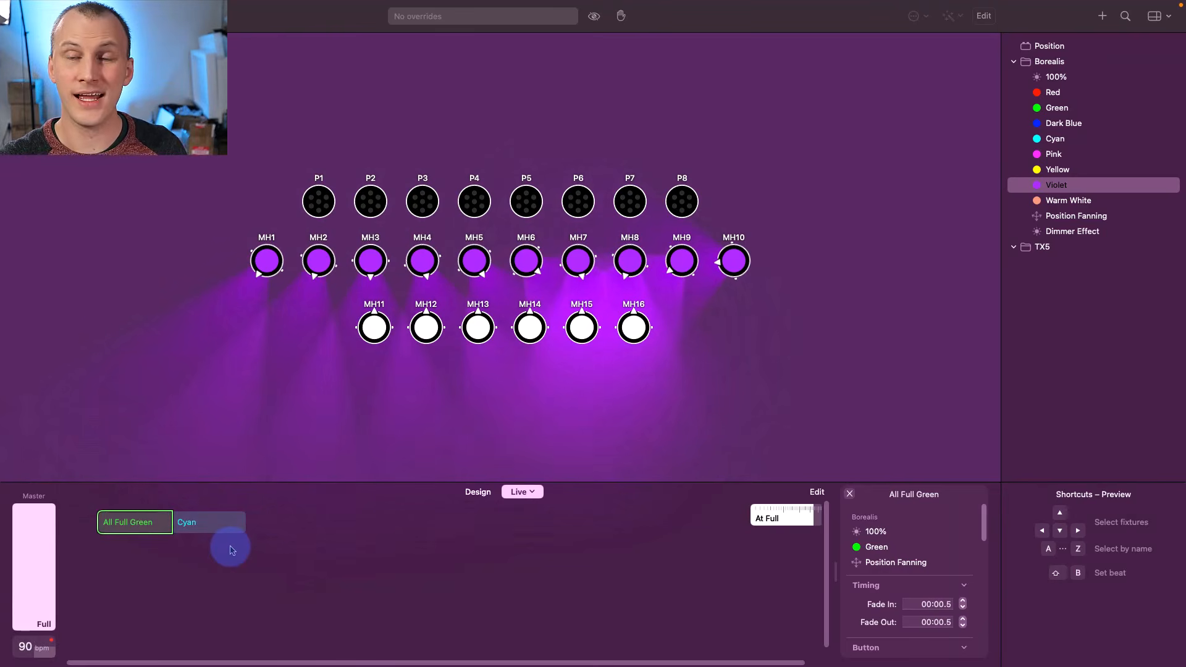